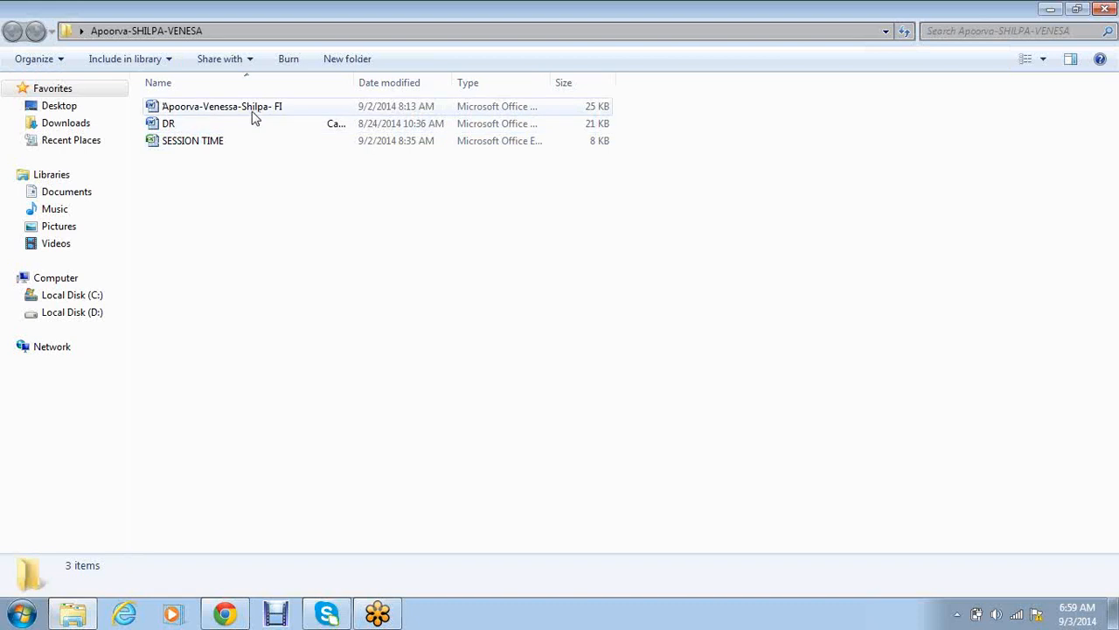
Open the FI notes document from the folder and go to the Recurring heading on its last page.
{"action": "double_click", "coordinate": [252, 109]}
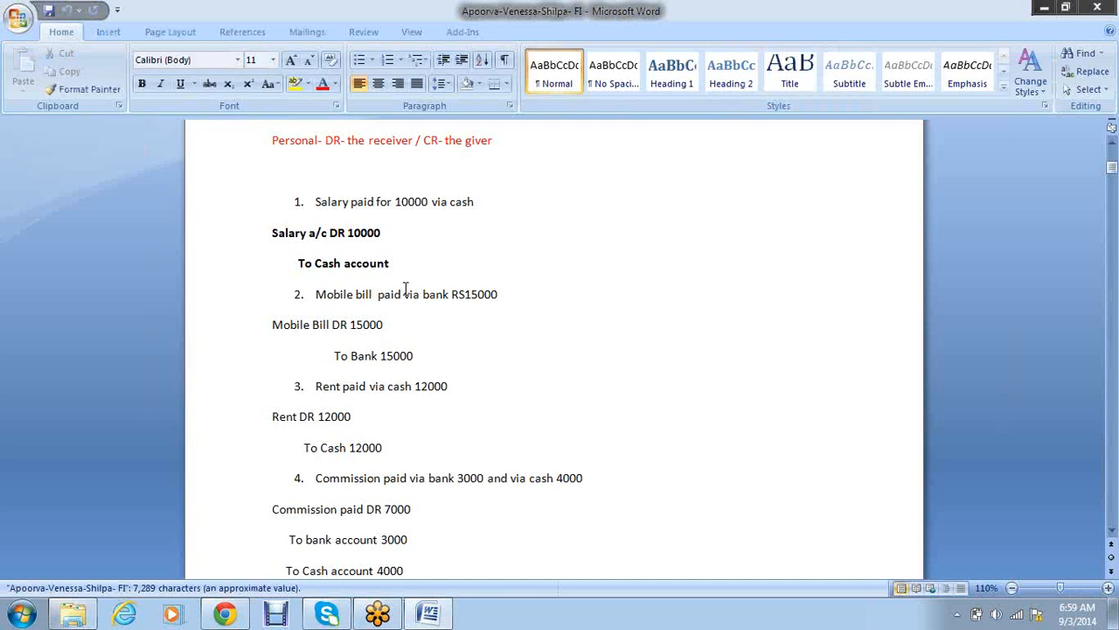
{"action": "scroll", "coordinate": [400, 340], "scroll_direction": "down", "scroll_amount": 15}
{"action": "scroll", "coordinate": [401, 340], "scroll_direction": "down", "scroll_amount": 20}
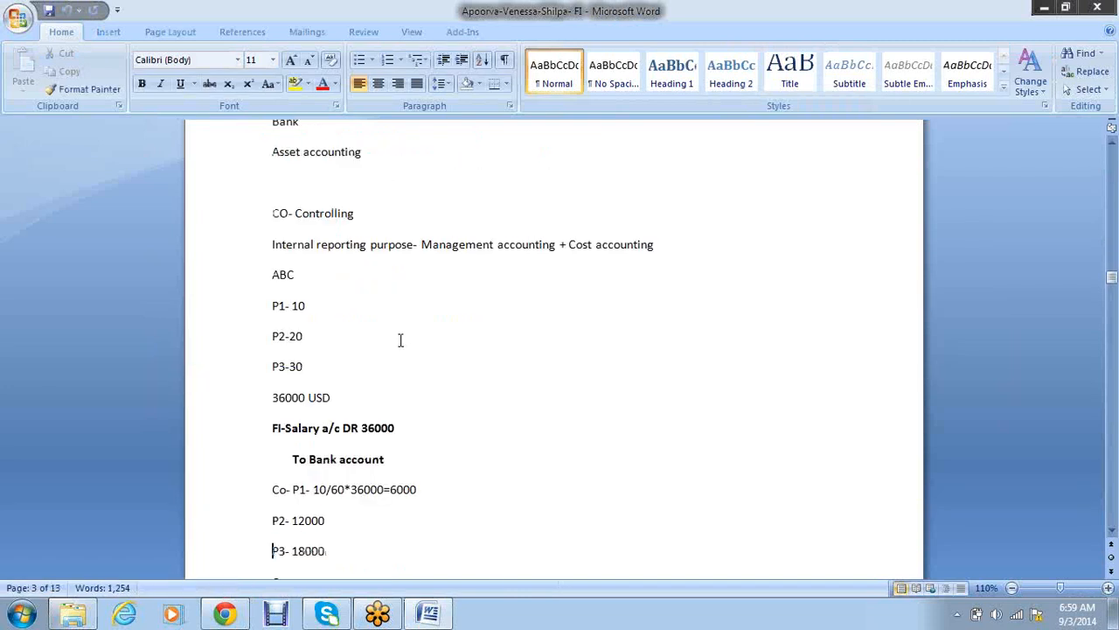
{"action": "scroll", "coordinate": [401, 340], "scroll_direction": "down", "scroll_amount": 10}
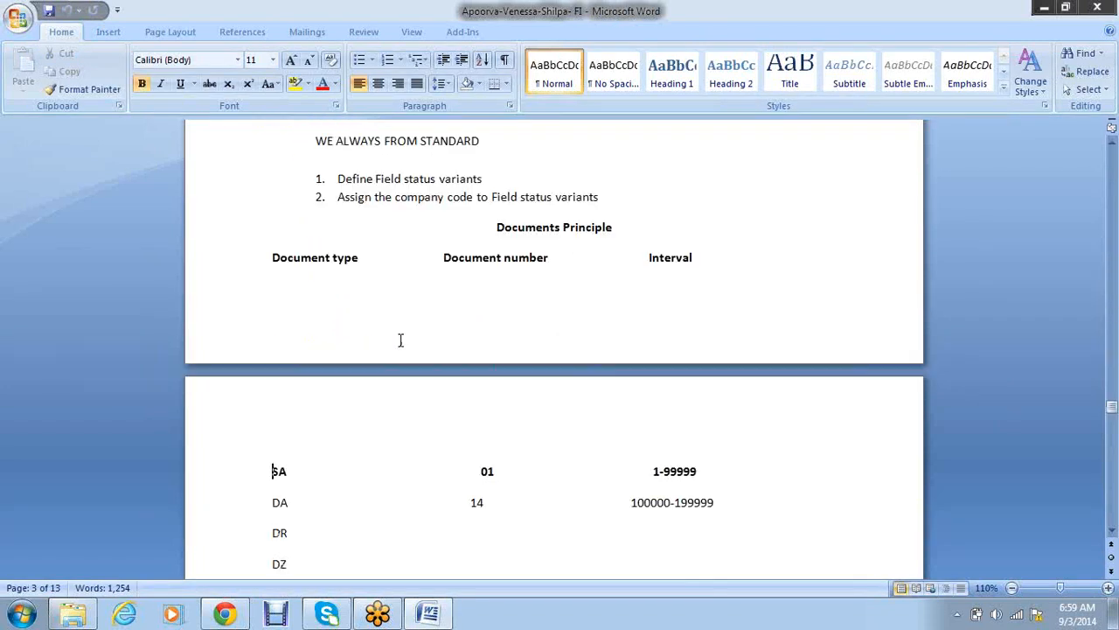
{"action": "scroll", "coordinate": [400, 340], "scroll_direction": "down", "scroll_amount": 15}
{"action": "scroll", "coordinate": [401, 340], "scroll_direction": "down", "scroll_amount": 20}
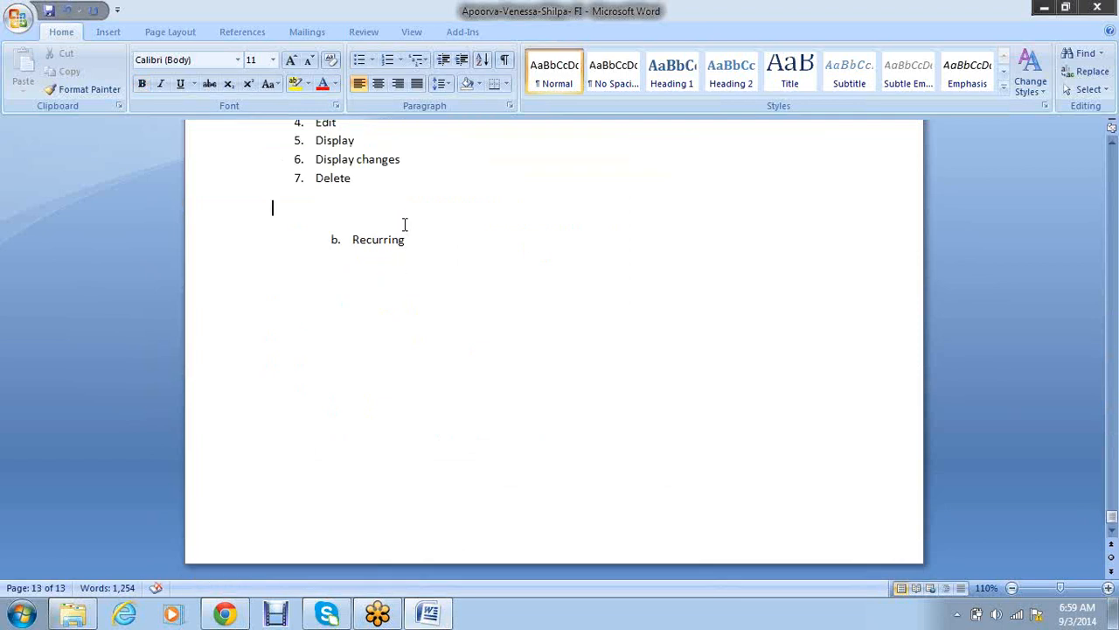
{"action": "key", "text": "Delete"}
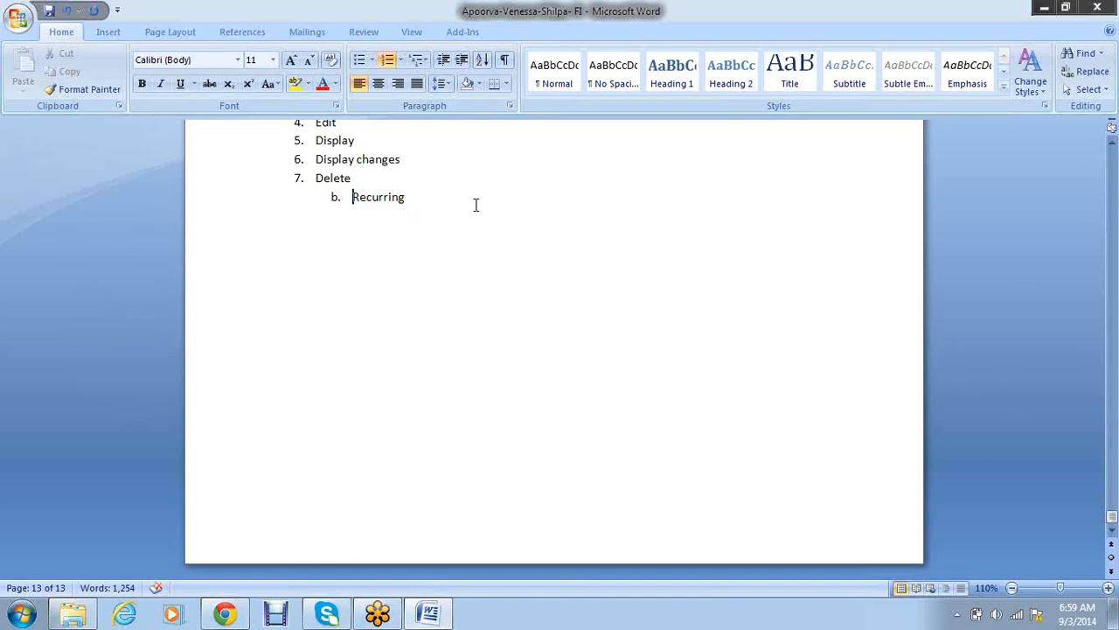
{"action": "key", "text": "Return"}
{"action": "key", "text": "Return"}
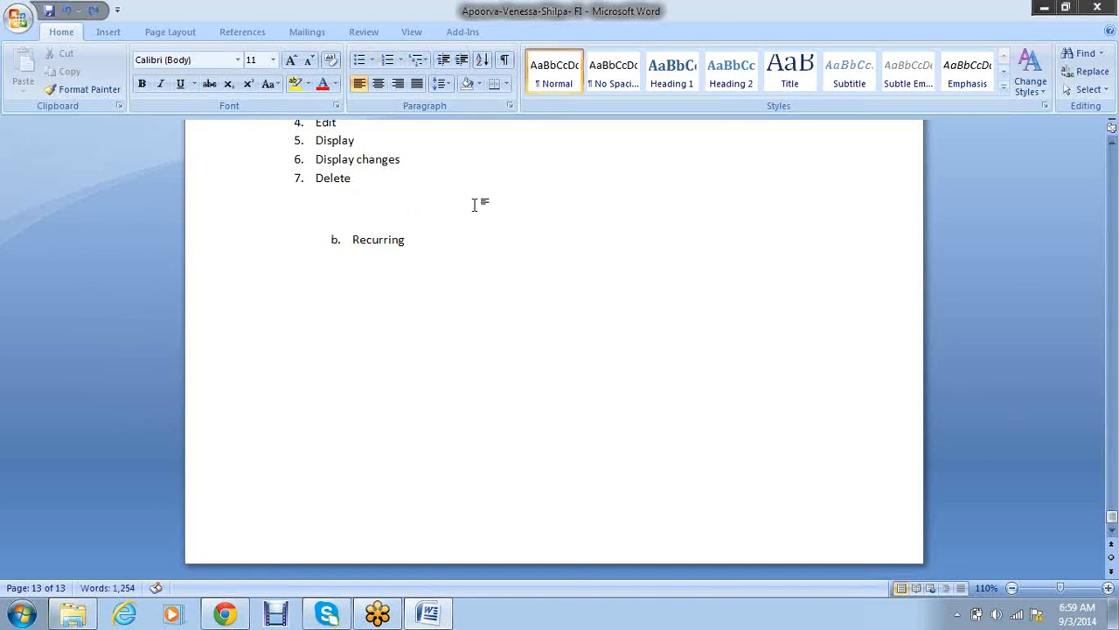
Add an unnumbered line reading "Periodic posting" below the Recurring heading.
{"action": "left_click", "coordinate": [467, 243]}
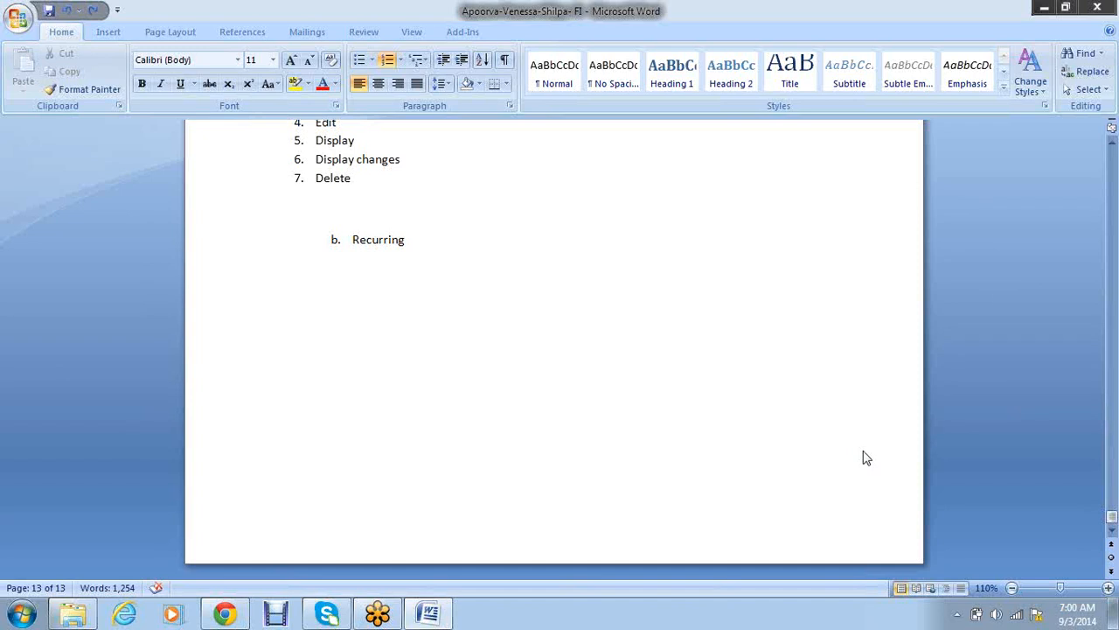
{"action": "left_click", "coordinate": [427, 250]}
{"action": "key", "text": "Return"}
{"action": "key", "text": "Return"}
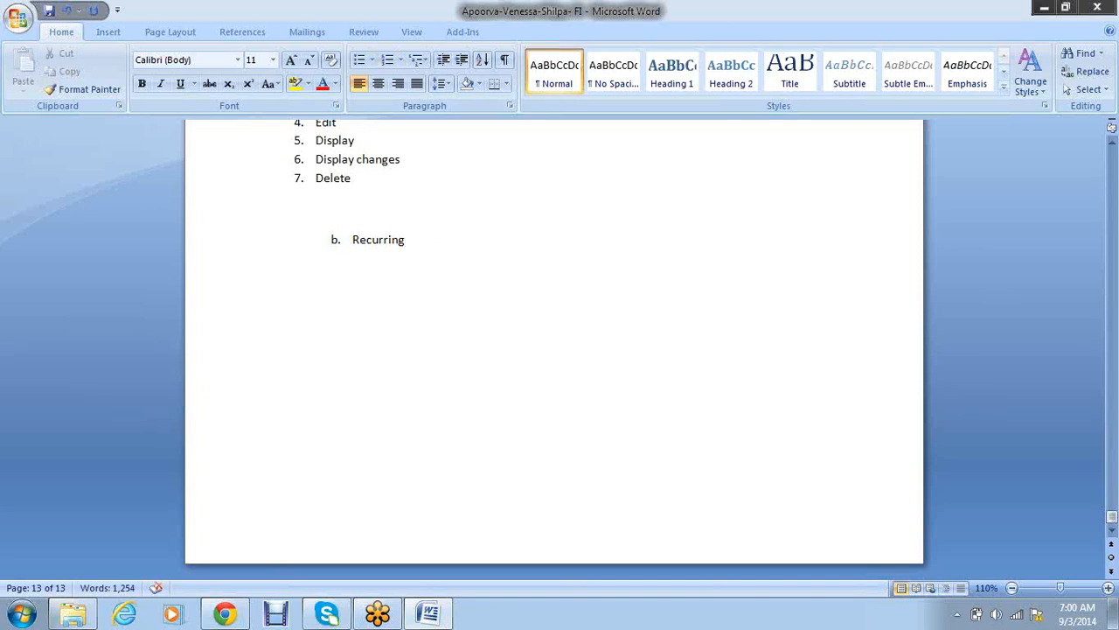
{"action": "type", "text": "Periodic posting"}
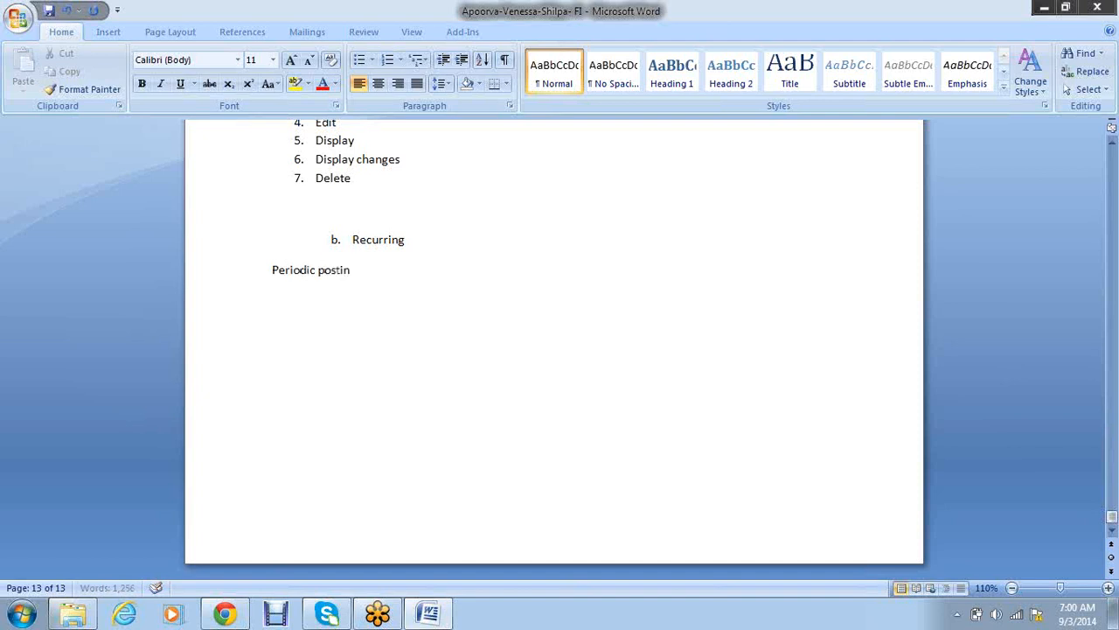
Add the rent journal entry below Periodic posting: "Rent account DR" with an indented "To Bank account" line.
{"action": "key", "text": "Return"}
{"action": "type", "text": "Rent account DR"}
{"action": "key", "text": "Return"}
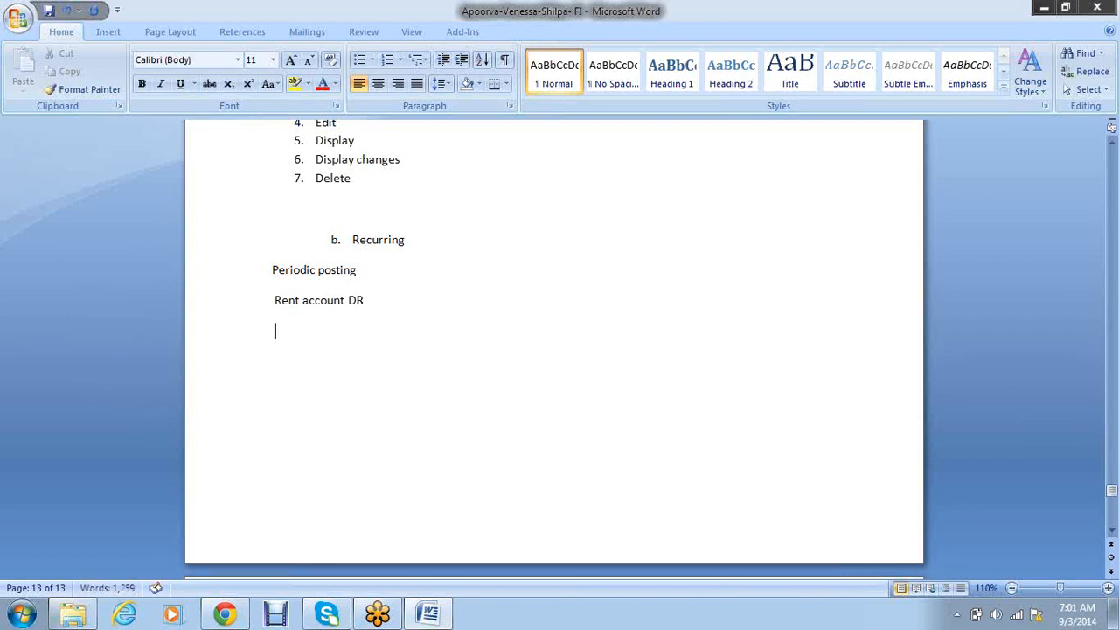
{"action": "type", "text": "To Bank account"}
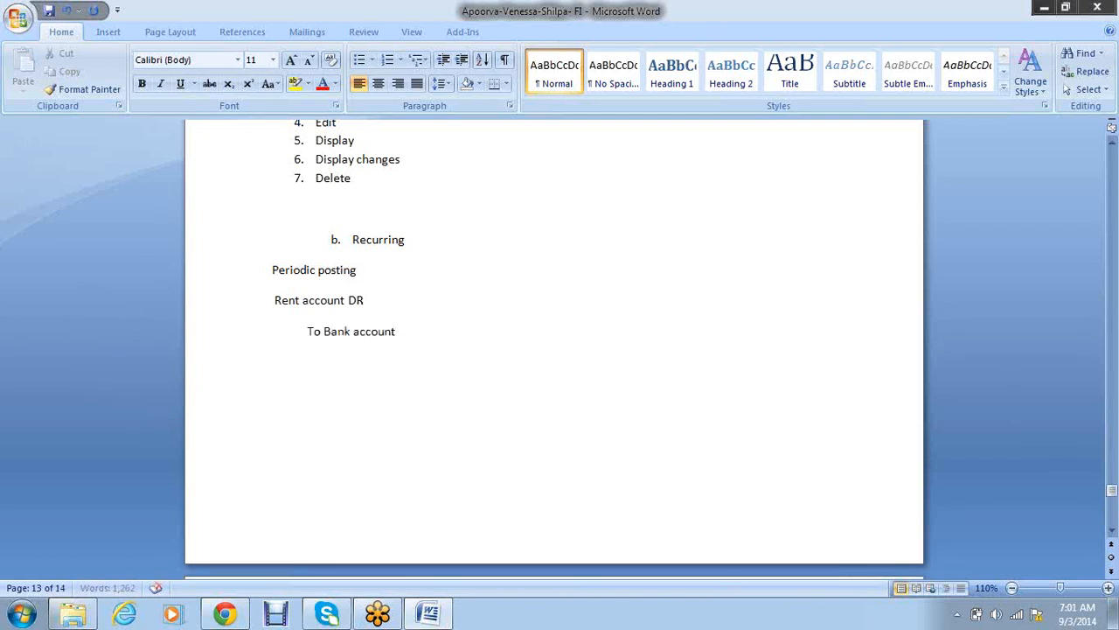
Add the insurance journal entry below the rent entry: "Insurance paid a/c DR" with an indented "TO Bank account" line.
{"action": "key", "text": "Return"}
{"action": "type", "text": "Insurance paid a"}
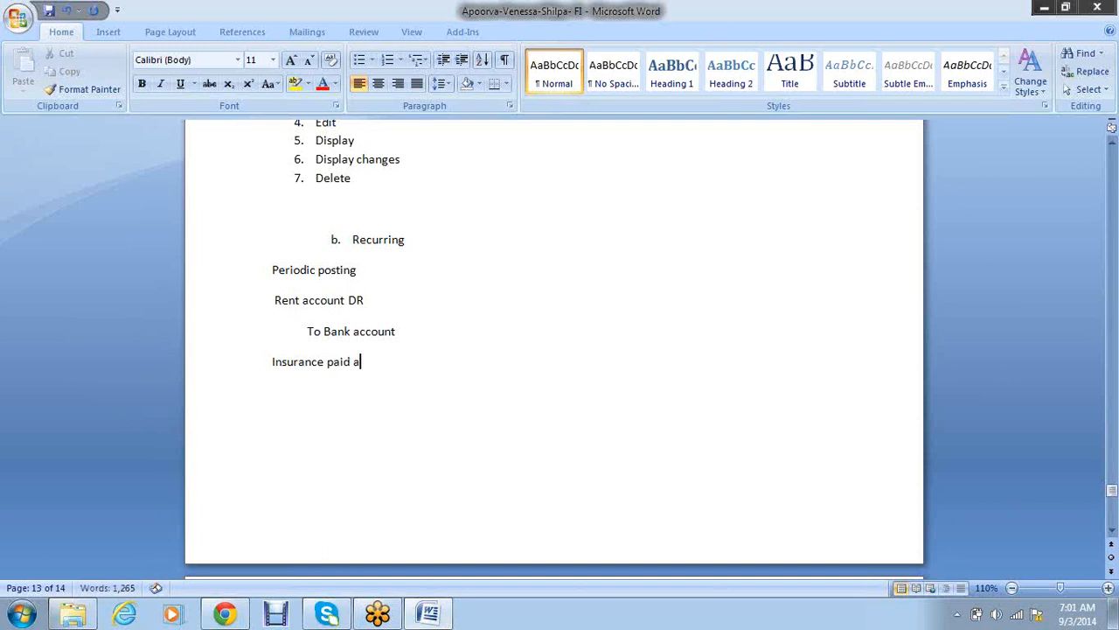
{"action": "type", "text": "/c D"}
{"action": "type", "text": "R"}
{"action": "key", "text": "Return"}
{"action": "key", "text": "Tab"}
{"action": "type", "text": "TO Bank a"}
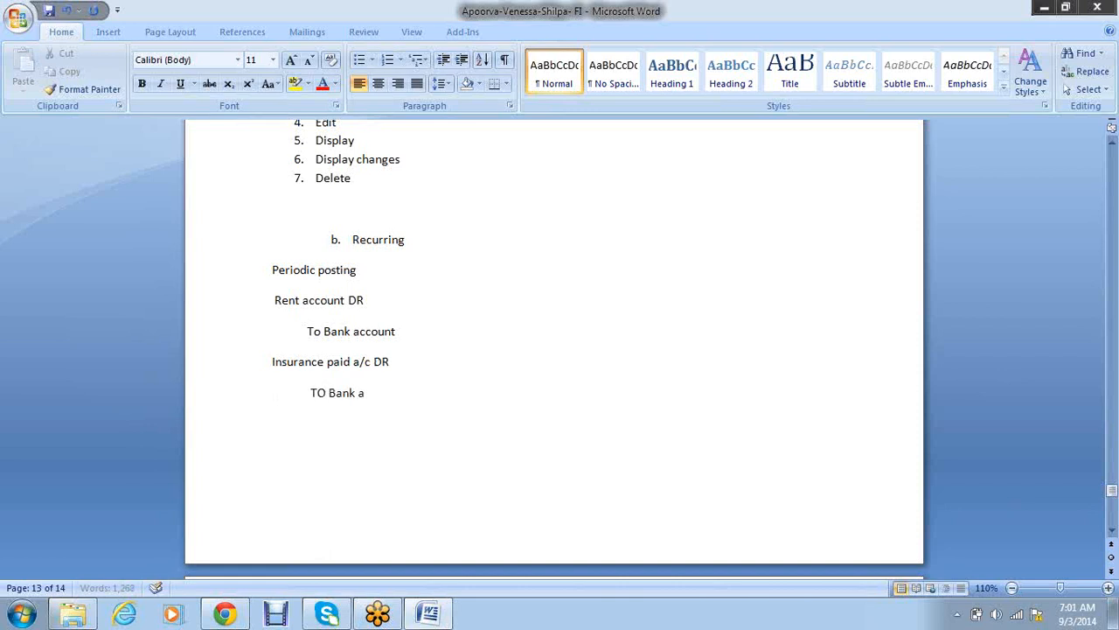
{"action": "type", "text": "ccount"}
Insert an unnumbered blank line between the Recurring heading and the Periodic posting line.
{"action": "left_click", "coordinate": [500, 246]}
{"action": "key", "text": "Return"}
{"action": "key", "text": "Return"}
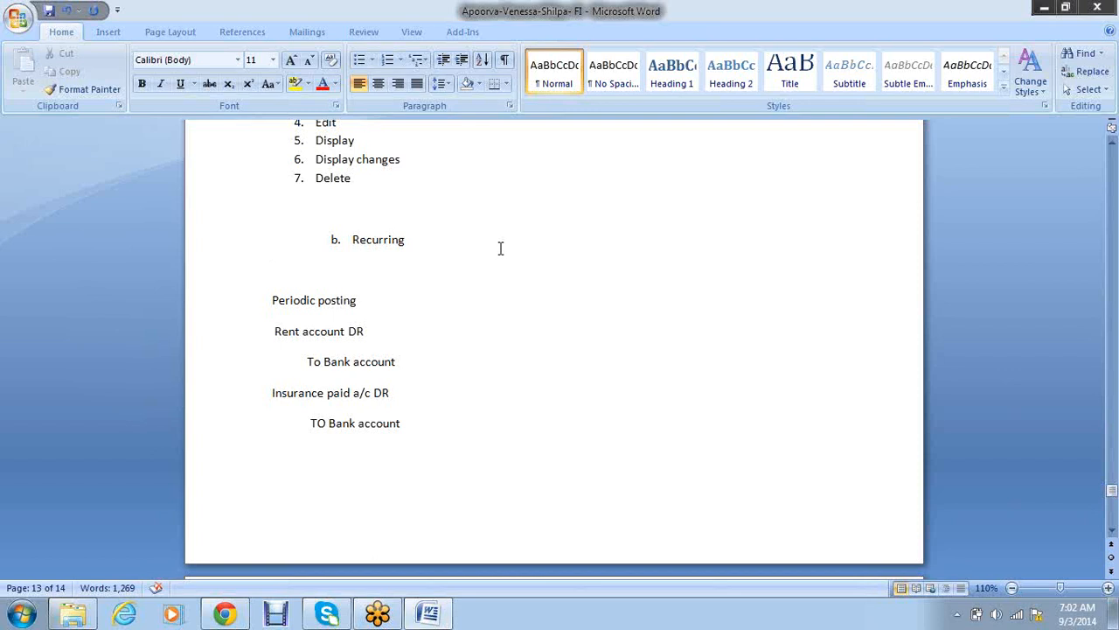
{"action": "type", "text": "1."}
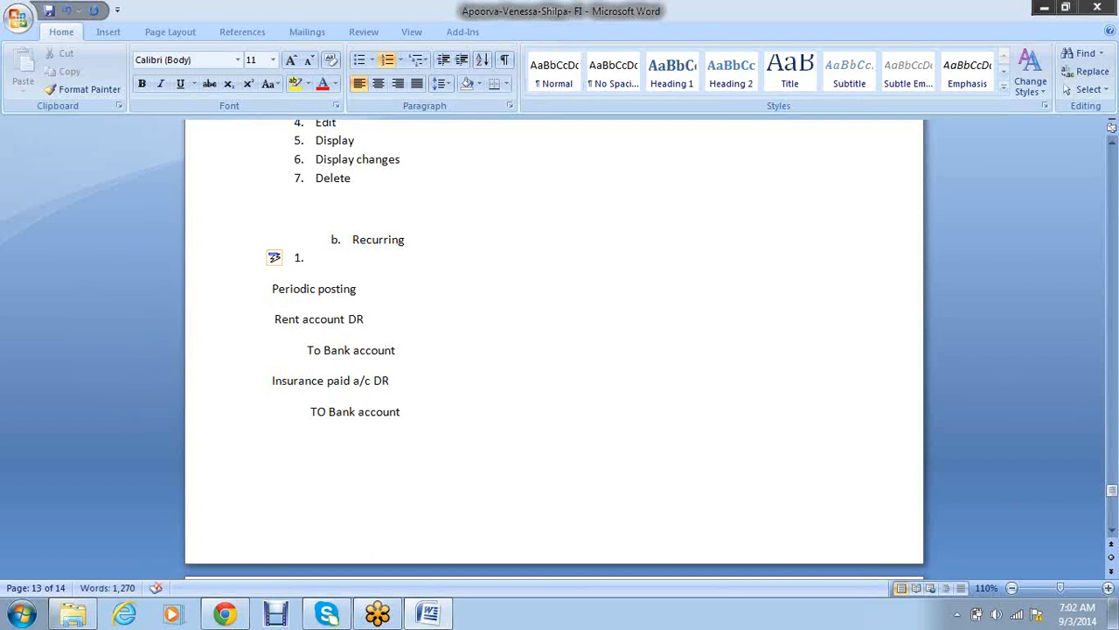
{"action": "key", "text": "BackSpace"}
Extend the Periodic posting line with "& Multiple documents".
{"action": "left_click", "coordinate": [497, 292]}
{"action": "type", "text": "&"}
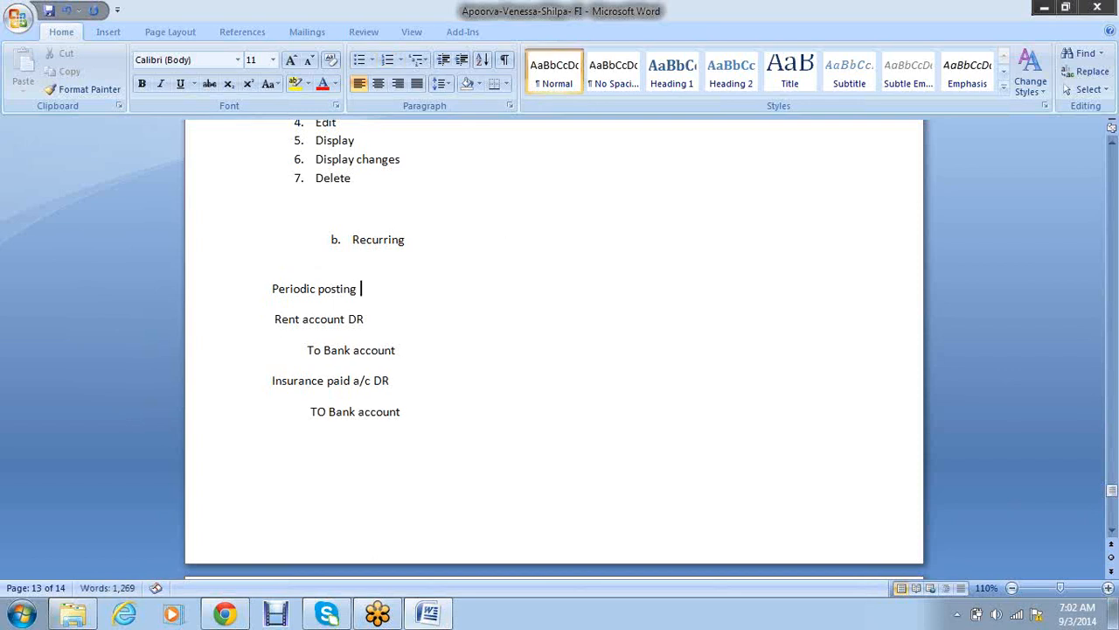
{"action": "type", "text": " Multiple documents"}
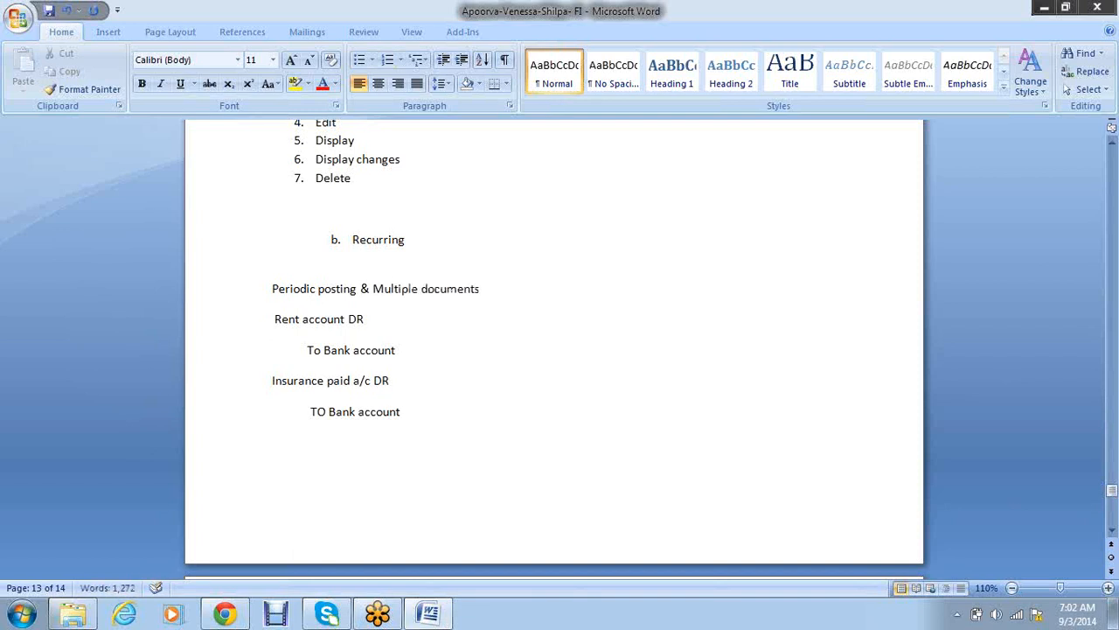
Start a numbered list below the insurance entry with the item "Create recurring document number range-X1".
{"action": "left_click", "coordinate": [460, 408]}
{"action": "key", "text": "Return"}
{"action": "type", "text": "1. "}
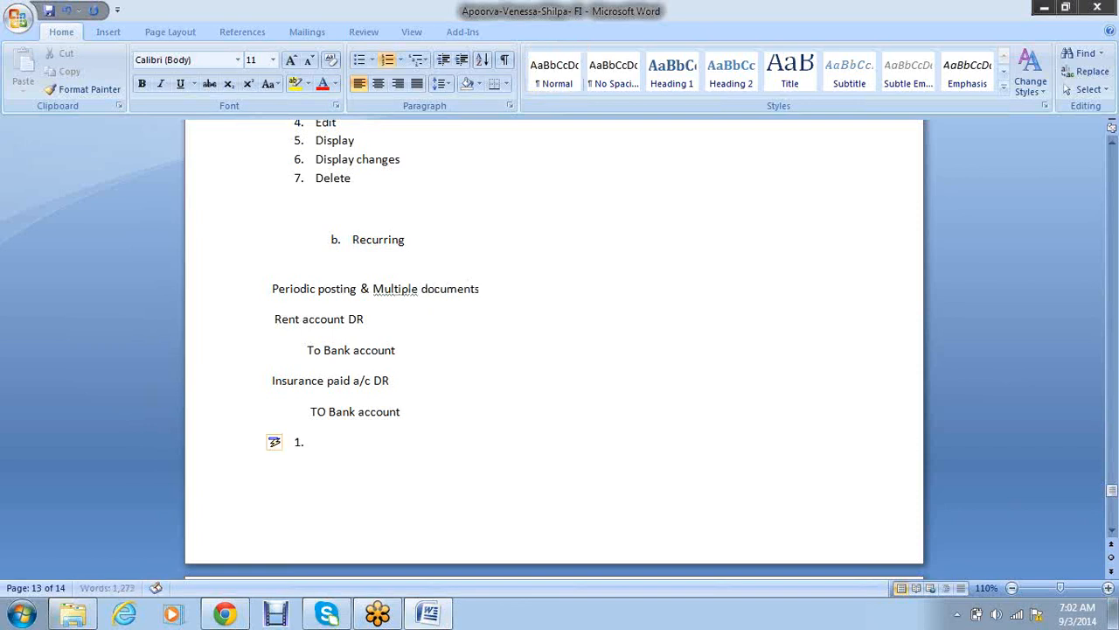
{"action": "type", "text": "Create reurring"}
{"action": "key", "text": "BackSpace"}
{"action": "key", "text": "BackSpace"}
{"action": "key", "text": "BackSpace"}
{"action": "key", "text": "BackSpace"}
{"action": "key", "text": "BackSpace"}
{"action": "key", "text": "BackSpace"}
{"action": "key", "text": "BackSpace"}
{"action": "type", "text": "curring docu"}
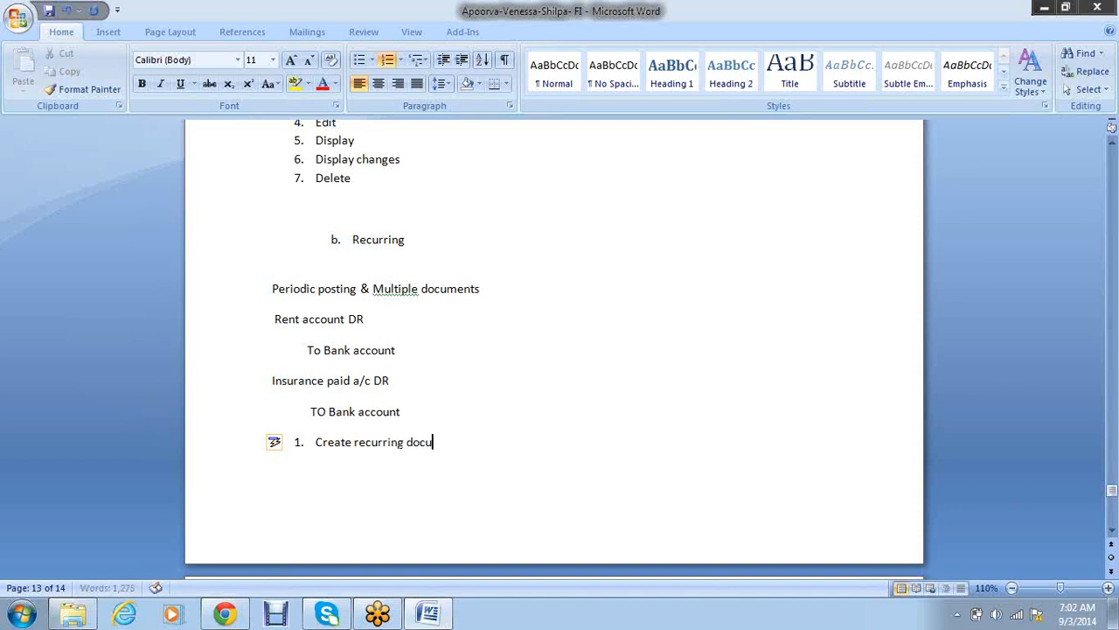
{"action": "type", "text": "ment number range"}
{"action": "key", "text": "Return"}
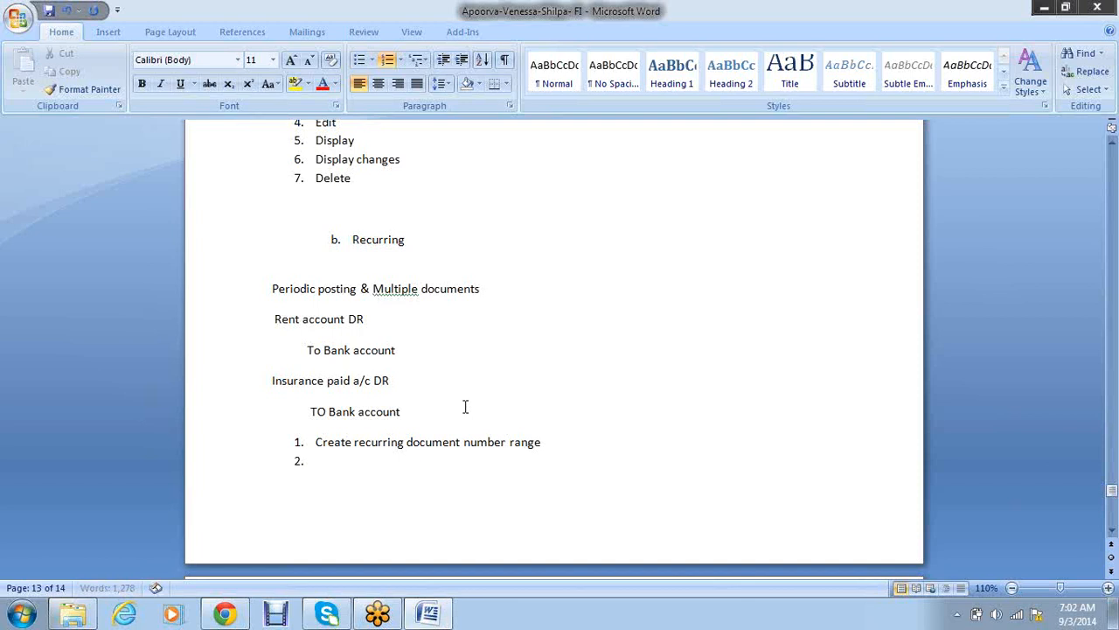
{"action": "left_click", "coordinate": [591, 446]}
{"action": "type", "text": "-X1"}
Write "Create recurring document template" as the second numbered item, with the spelling of "recurring" corrected.
{"action": "key", "text": "Down"}
{"action": "type", "text": "Create re"}
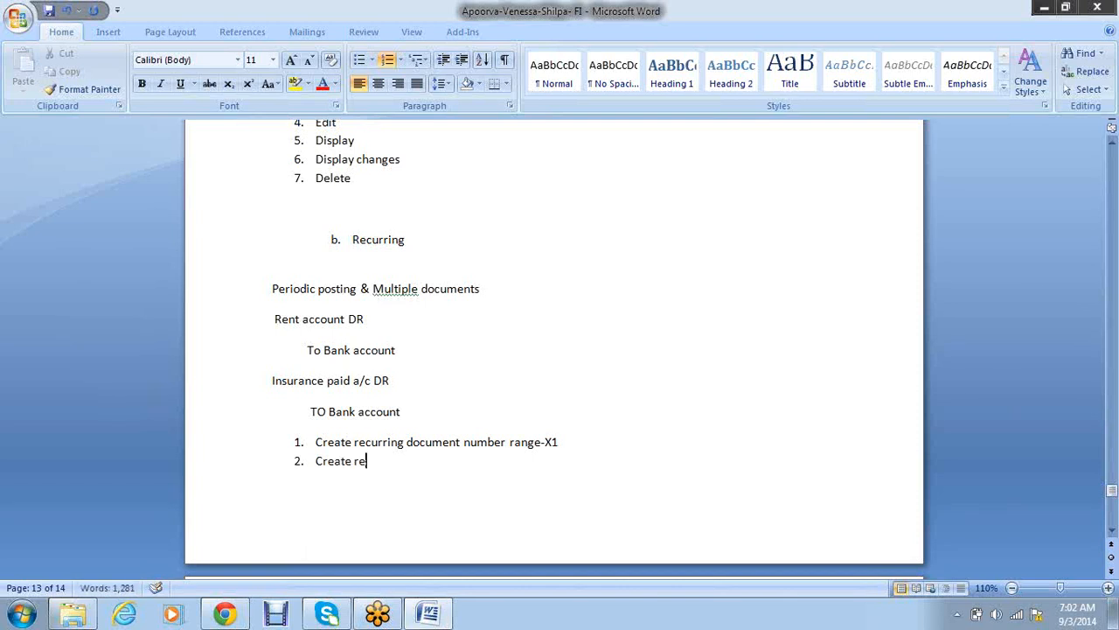
{"action": "type", "text": "urring document t"}
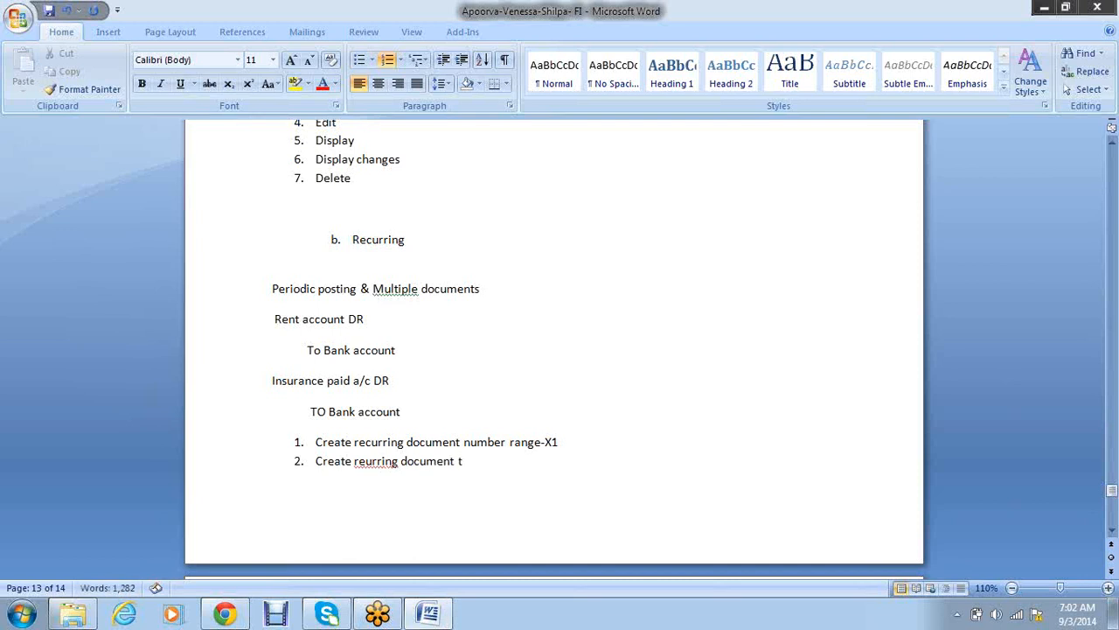
{"action": "type", "text": "emplate"}
{"action": "right_click", "coordinate": [371, 462]}
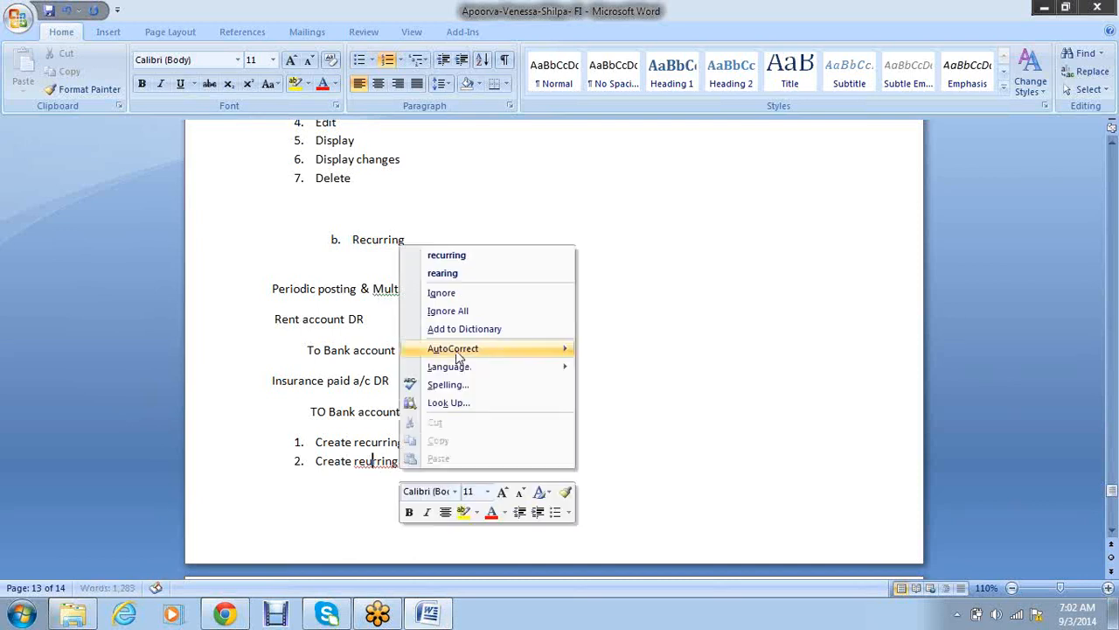
{"action": "left_click", "coordinate": [476, 254]}
{"action": "left_click", "coordinate": [574, 466]}
Add lettered sub-item a under the template item: "First run date and last run date- (01.04.2014 to 31.03.2015)".
{"action": "key", "text": "Return"}
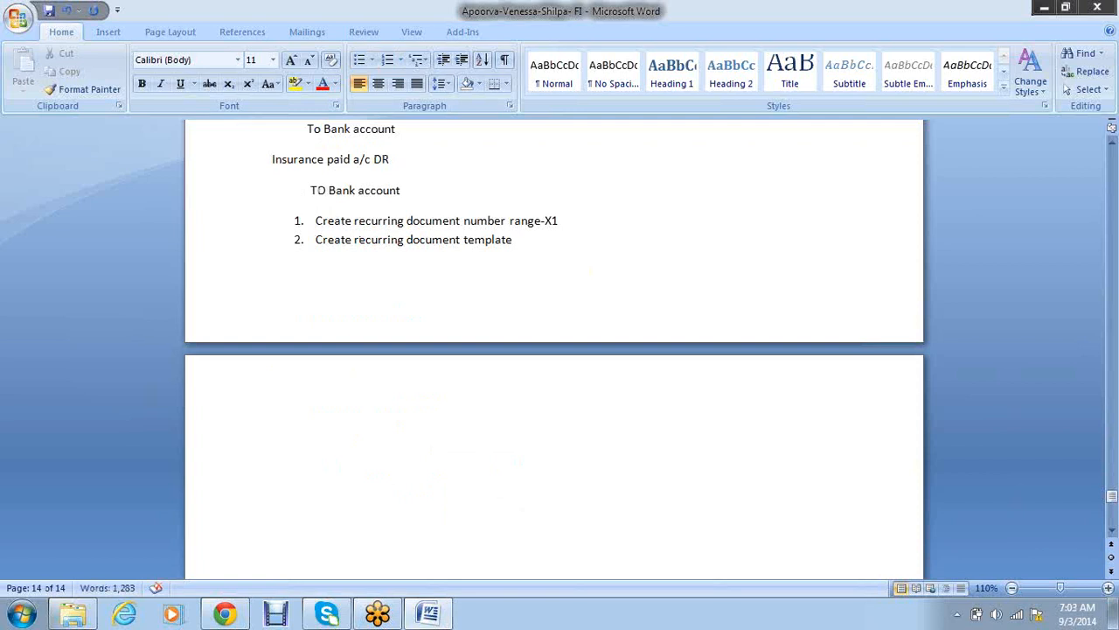
{"action": "type", "text": "a. Fr"}
{"action": "key", "text": "BackSpace"}
{"action": "type", "text": "i"}
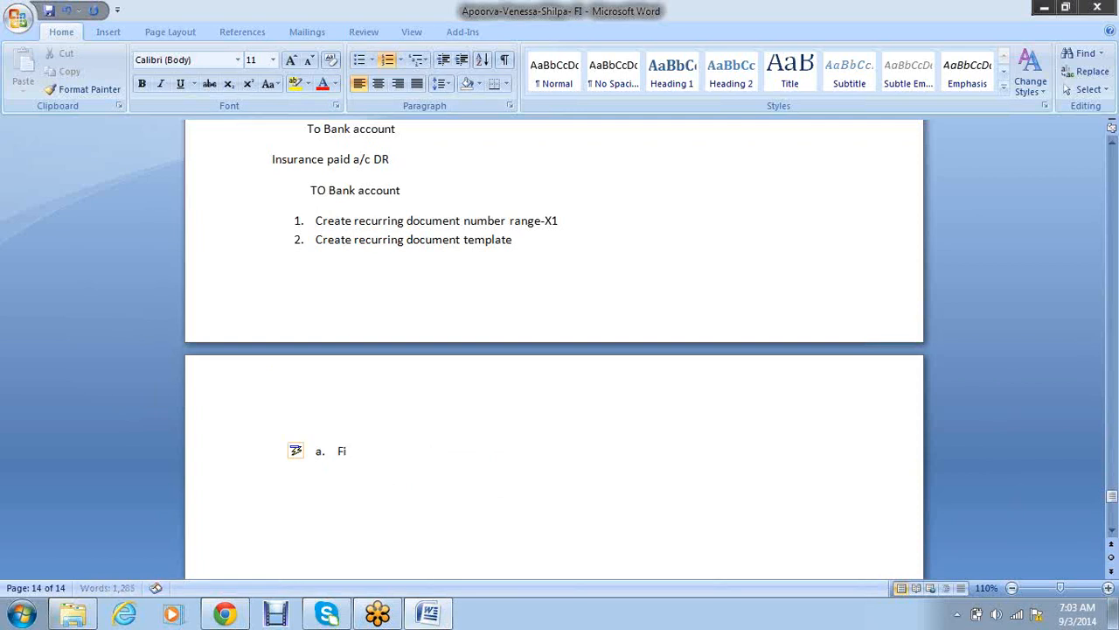
{"action": "type", "text": "rst run date and last ru"}
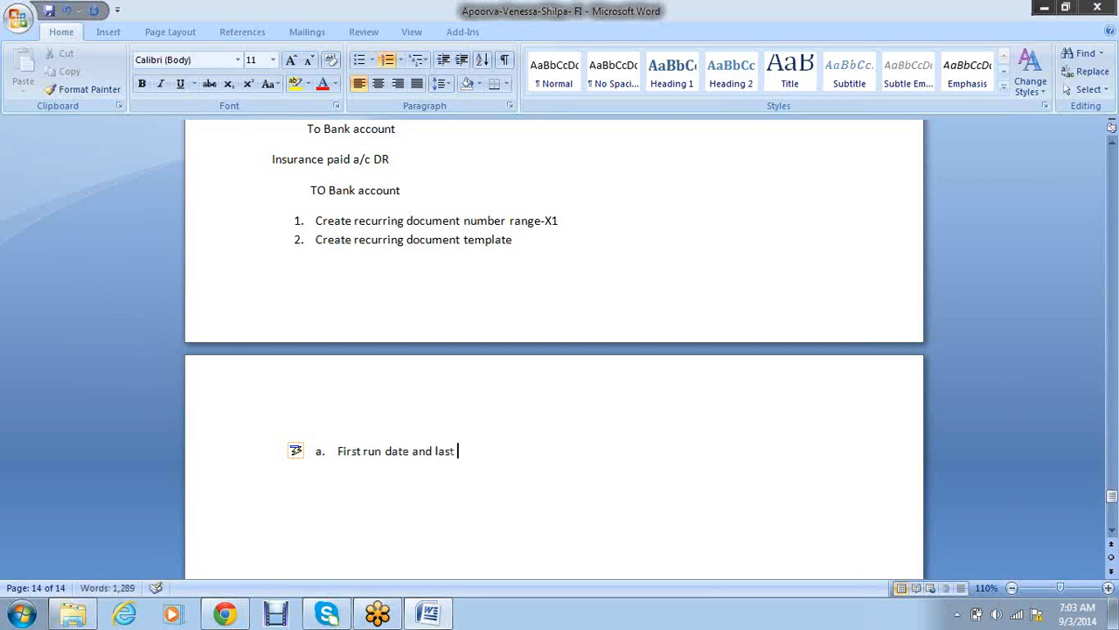
{"action": "type", "text": "n date"}
{"action": "type", "text": "-"}
{"action": "type", "text": "("}
{"action": "type", "text": "01"}
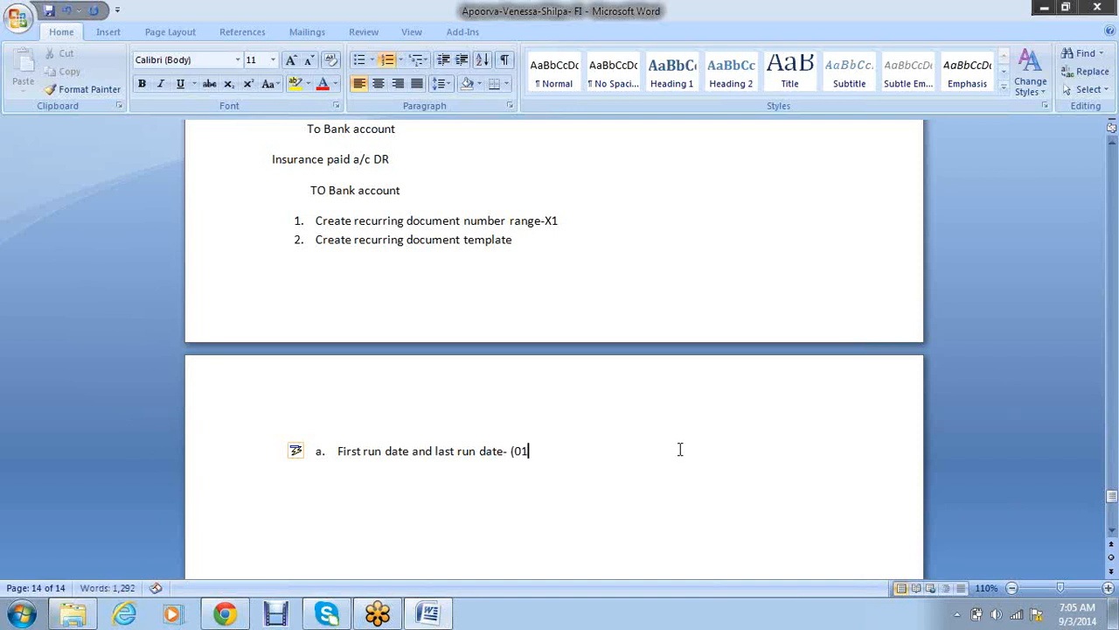
{"action": "type", "text": ".04.2014"}
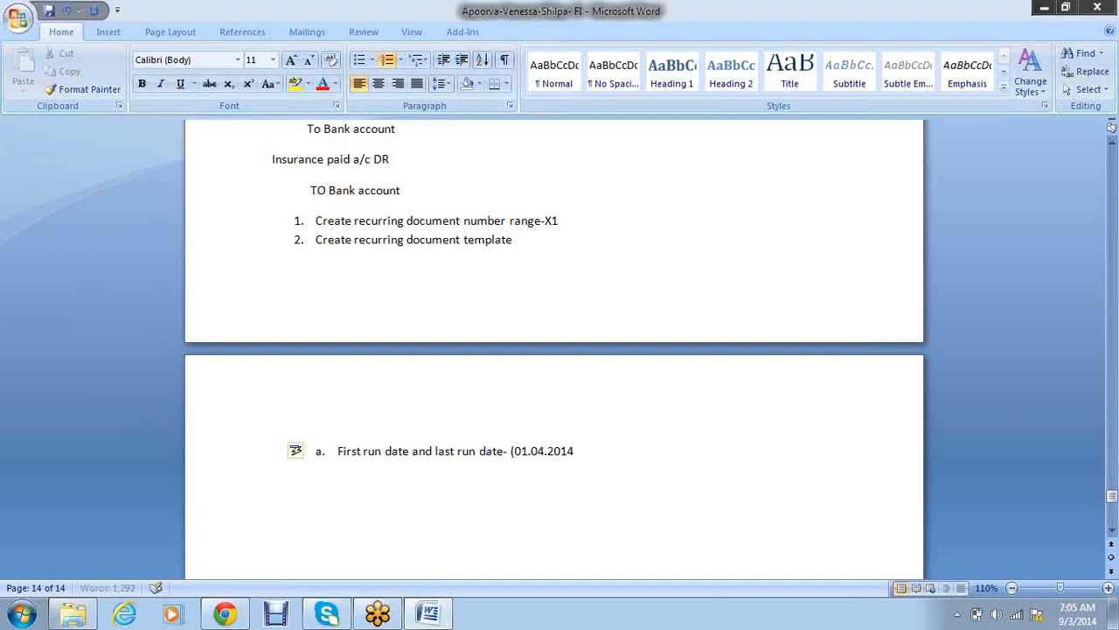
{"action": "type", "text": " to 31.03.2015)"}
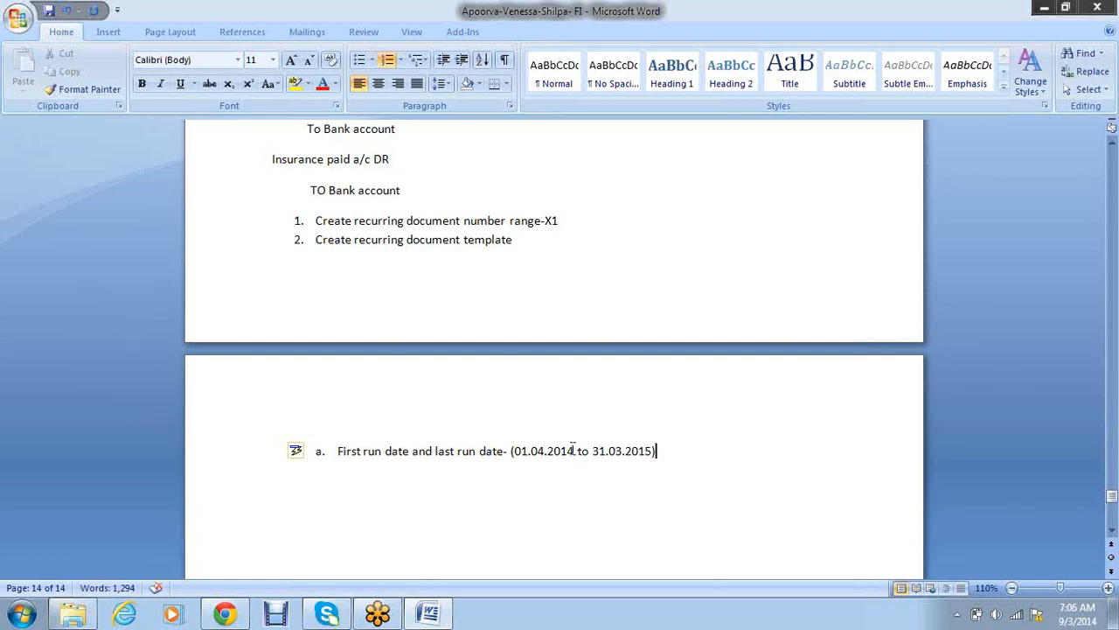
Highlight the first run date and the last run date in sub-item a one after the other.
{"action": "left_click_drag", "start_coordinate": [575, 451], "coordinate": [514, 451]}
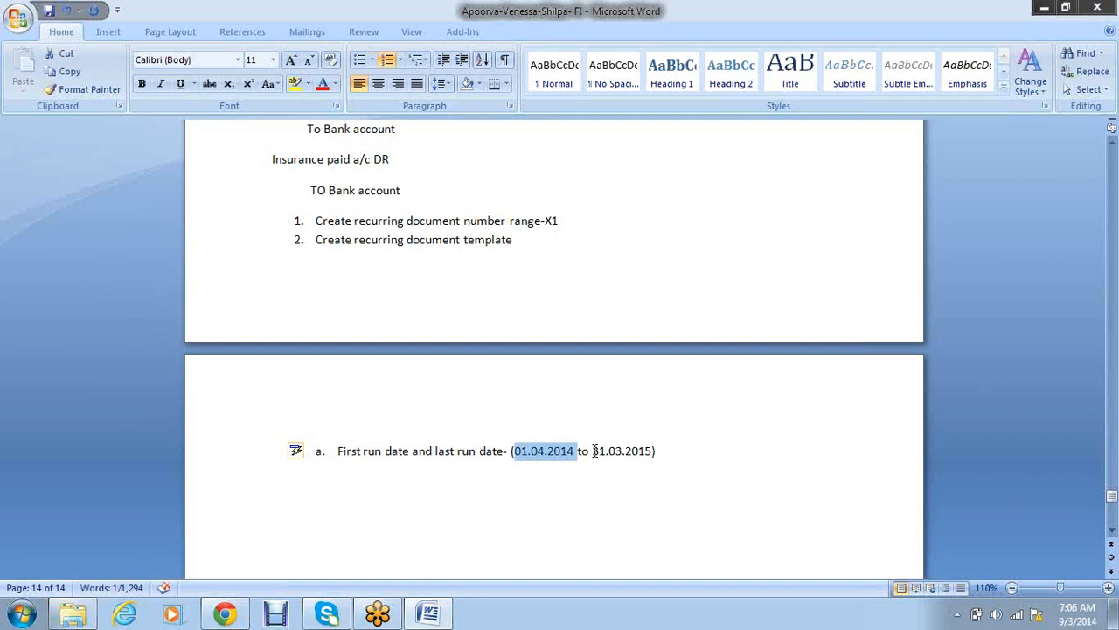
{"action": "left_click_drag", "start_coordinate": [594, 451], "coordinate": [640, 451]}
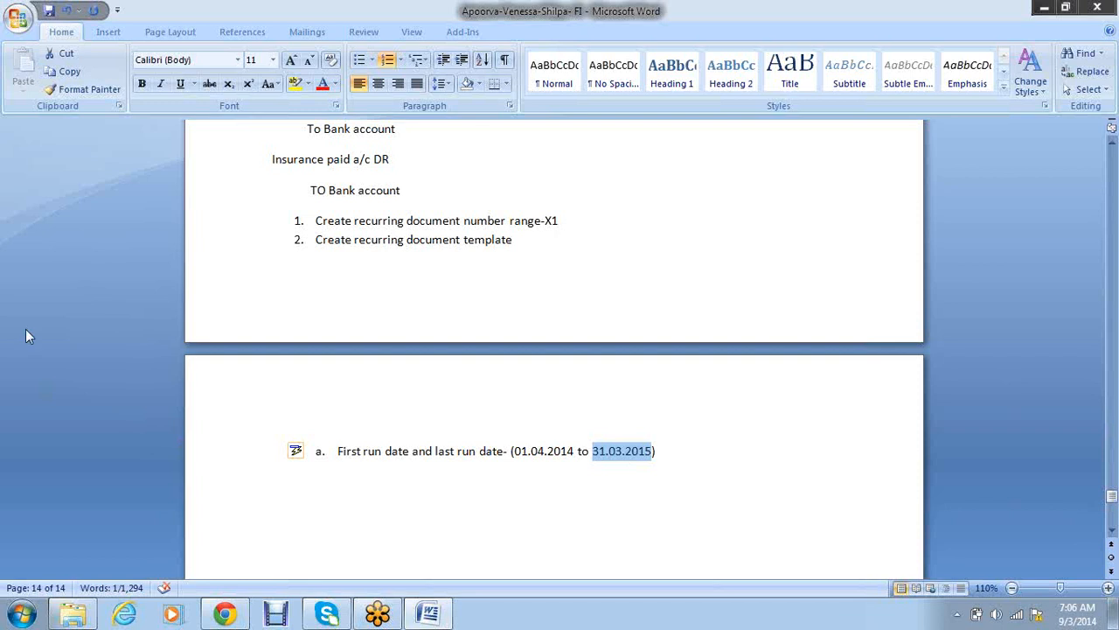
{"action": "left_click", "coordinate": [691, 450]}
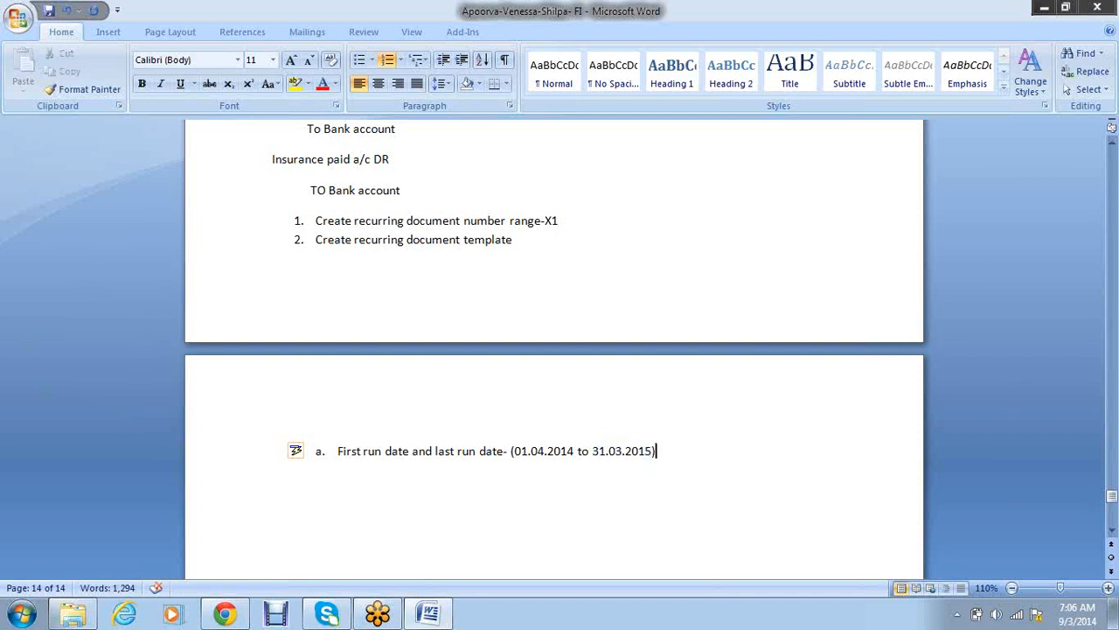
Add lettered sub-item b under the template item: "Run on date (which date of the month- 01-31)".
{"action": "key", "text": "Return"}
{"action": "type", "text": "Run o"}
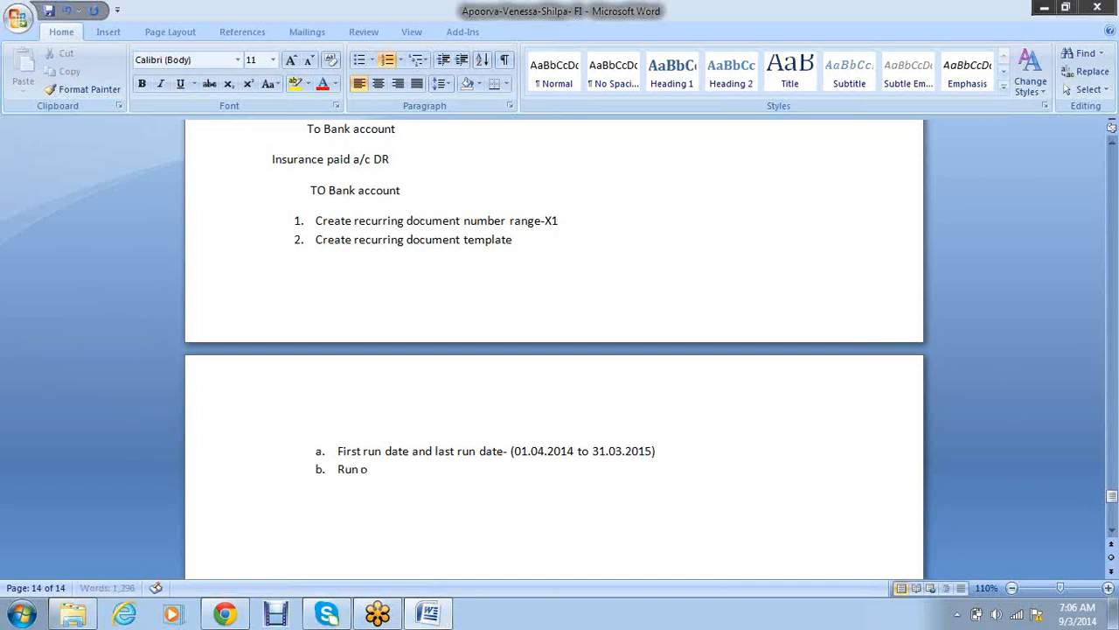
{"action": "type", "text": "n date )"}
{"action": "type", "text": "Which"}
{"action": "key", "text": "BackSpace"}
{"action": "key", "text": "BackSpace"}
{"action": "key", "text": "BackSpace"}
{"action": "key", "text": "BackSpace"}
{"action": "key", "text": "BackSpace"}
{"action": "key", "text": "BackSpace"}
{"action": "type", "text": "(which date "}
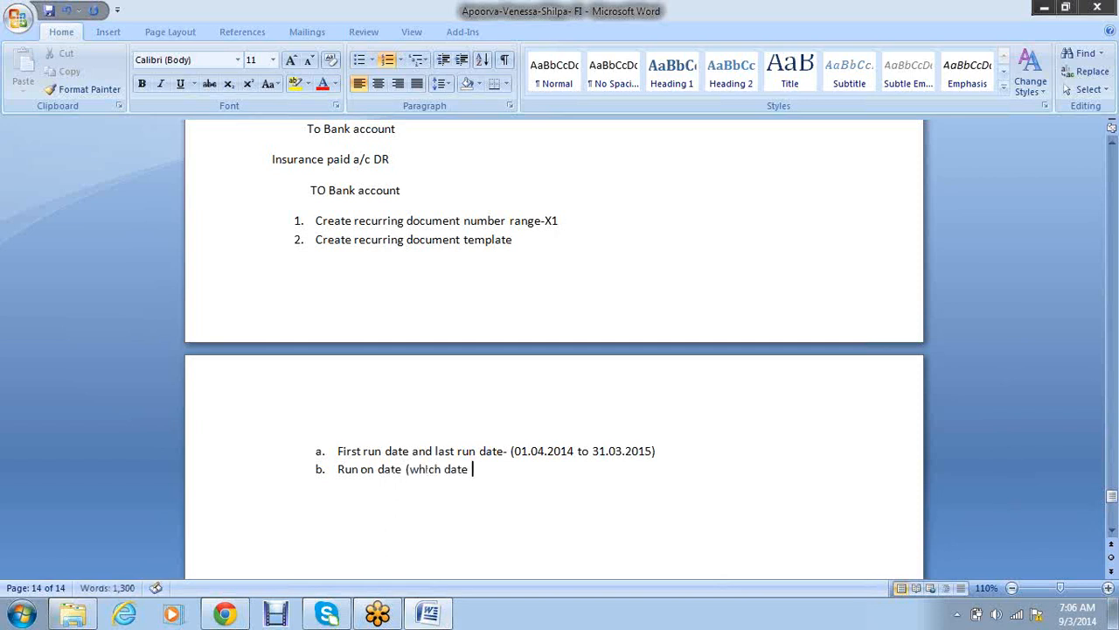
{"action": "type", "text": "on t"}
{"action": "key", "text": "BackSpace"}
{"action": "key", "text": "BackSpace"}
{"action": "type", "text": "f the month- 01-31"}
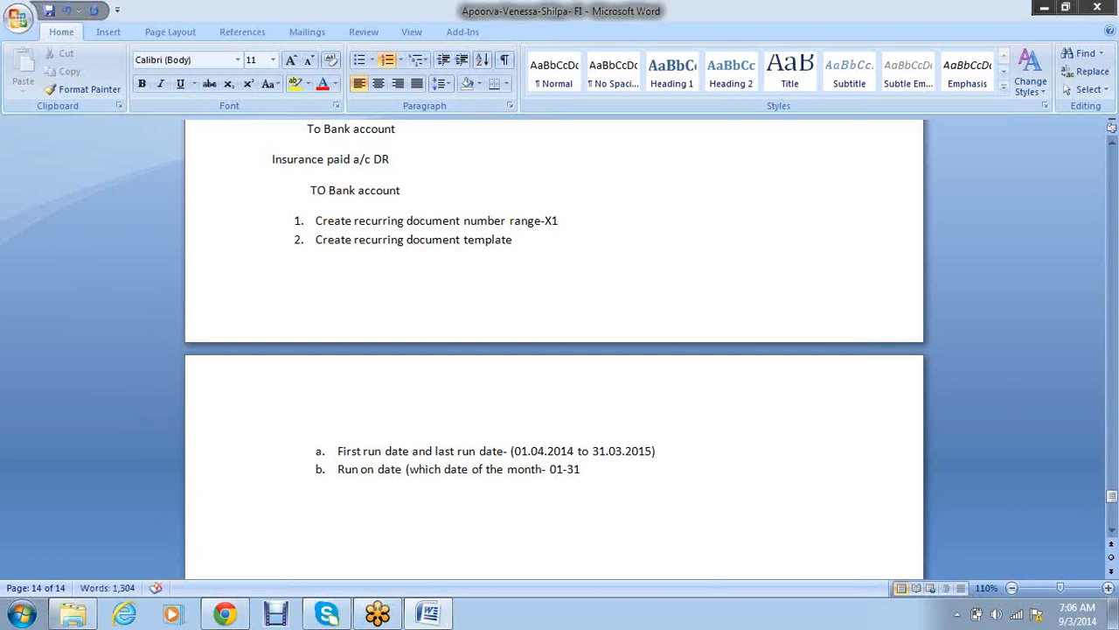
{"action": "type", "text": ")"}
Add lettered sub-item c under the template item: "Frequency of posting".
{"action": "key", "text": "Return"}
{"action": "type", "text": "Frequenc"}
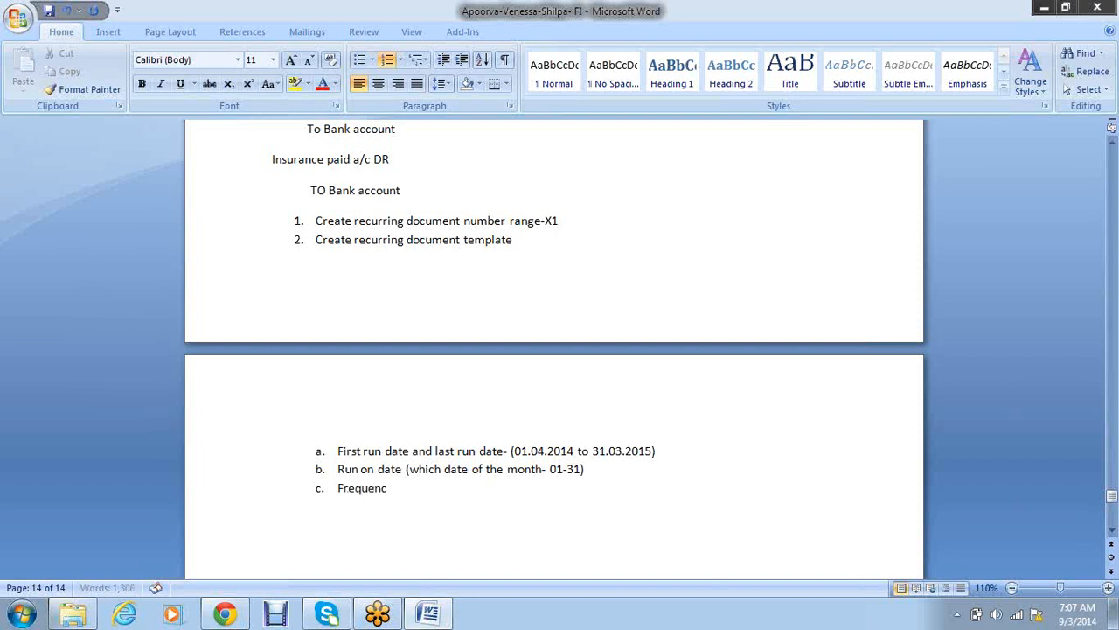
{"action": "type", "text": "y of posting"}
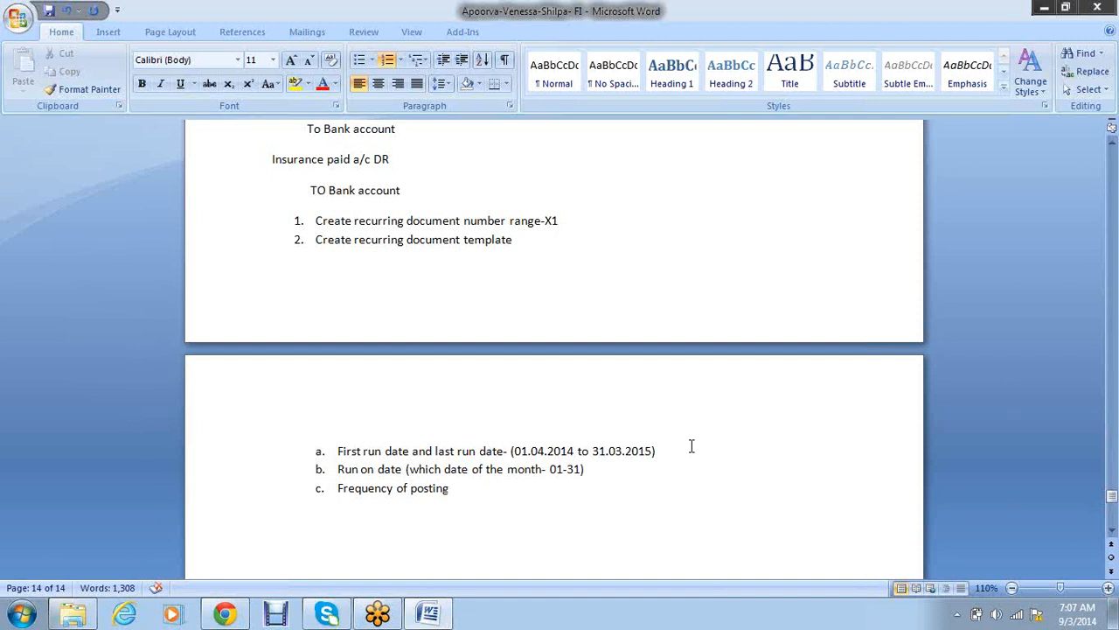
{"action": "scroll", "coordinate": [682, 444], "scroll_direction": "up", "scroll_amount": 1}
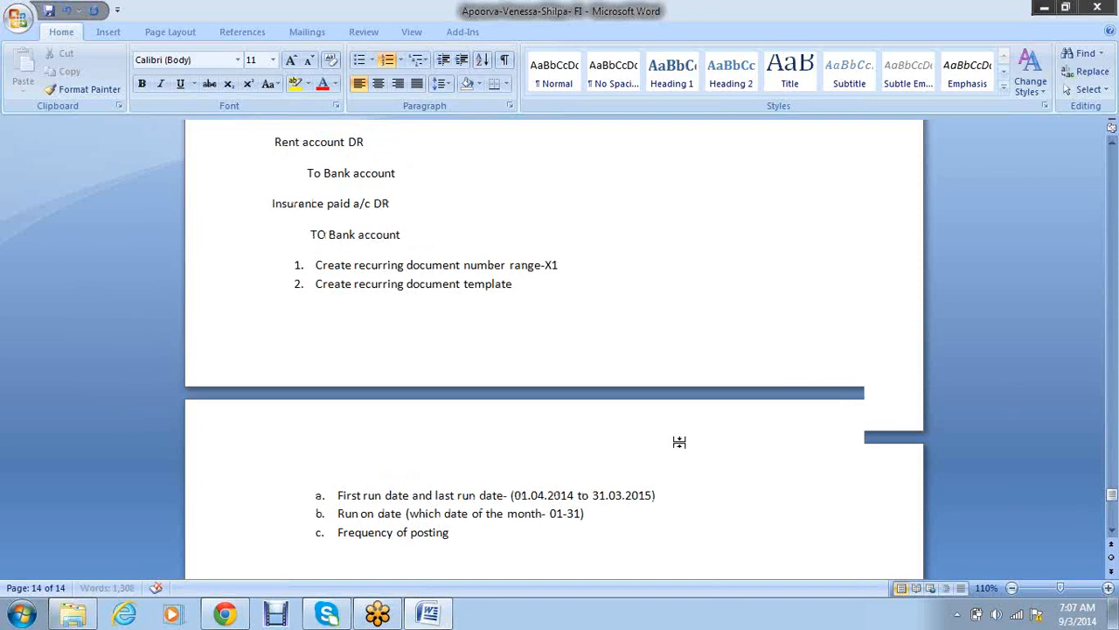
{"action": "scroll", "coordinate": [680, 441], "scroll_direction": "down", "scroll_amount": 1}
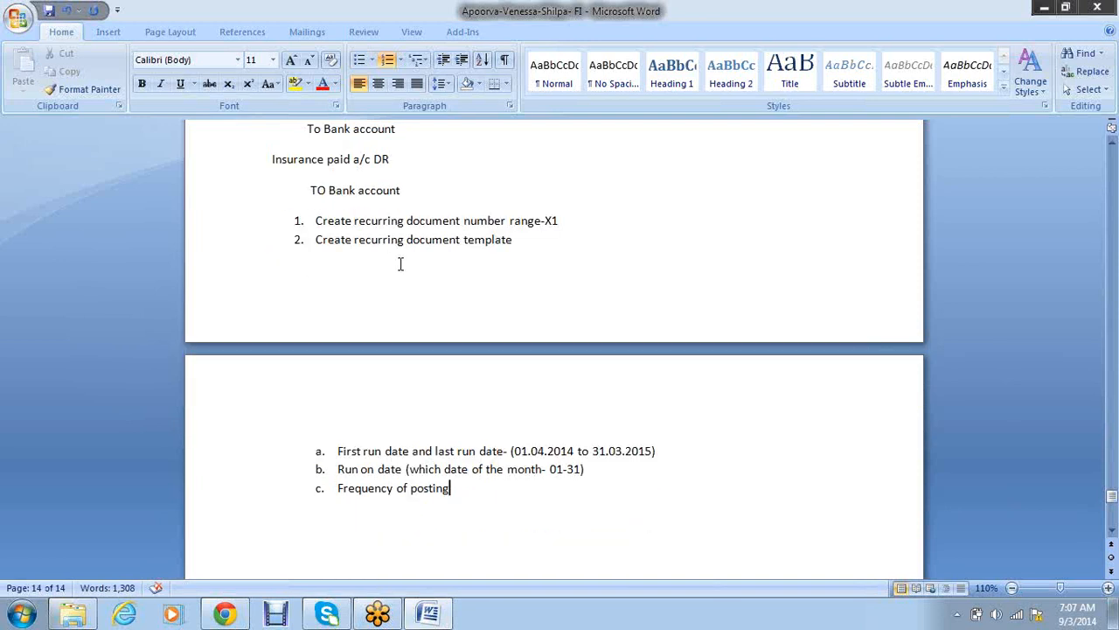
Continue the main numbering with item 3, "Edit recurring document template".
{"action": "key", "text": "Return"}
{"action": "type", "text": "3."}
{"action": "key", "text": "BackSpace"}
{"action": "key", "text": "BackSpace"}
{"action": "key", "text": "BackSpace"}
{"action": "type", "text": "3."}
{"action": "key", "text": "BackSpace"}
{"action": "type", "text": ". Edit re"}
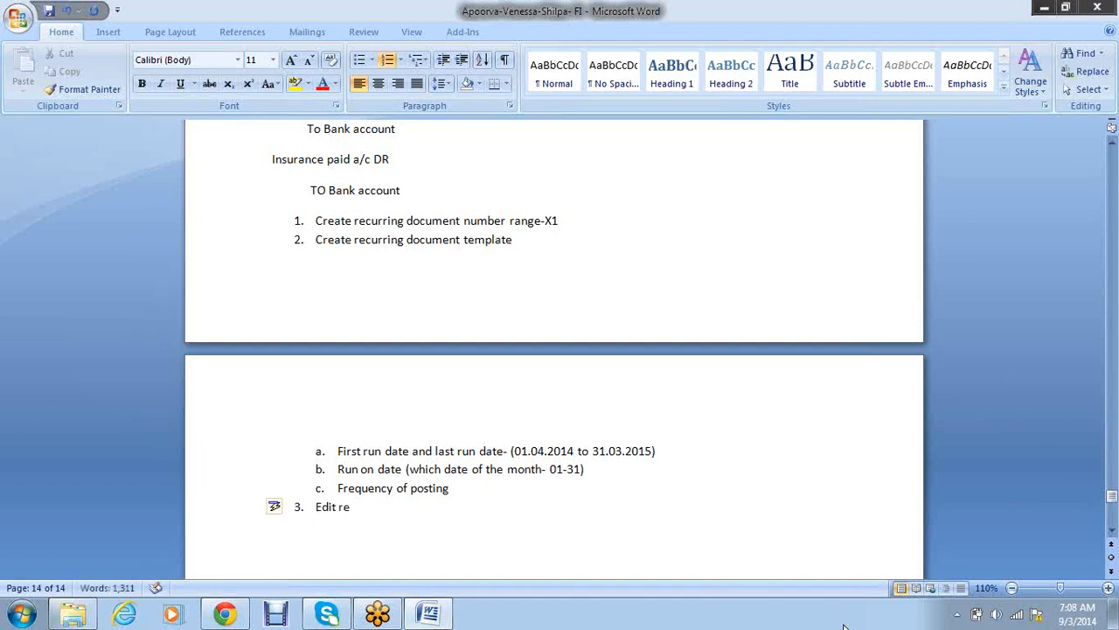
{"action": "type", "text": "ucrring document template"}
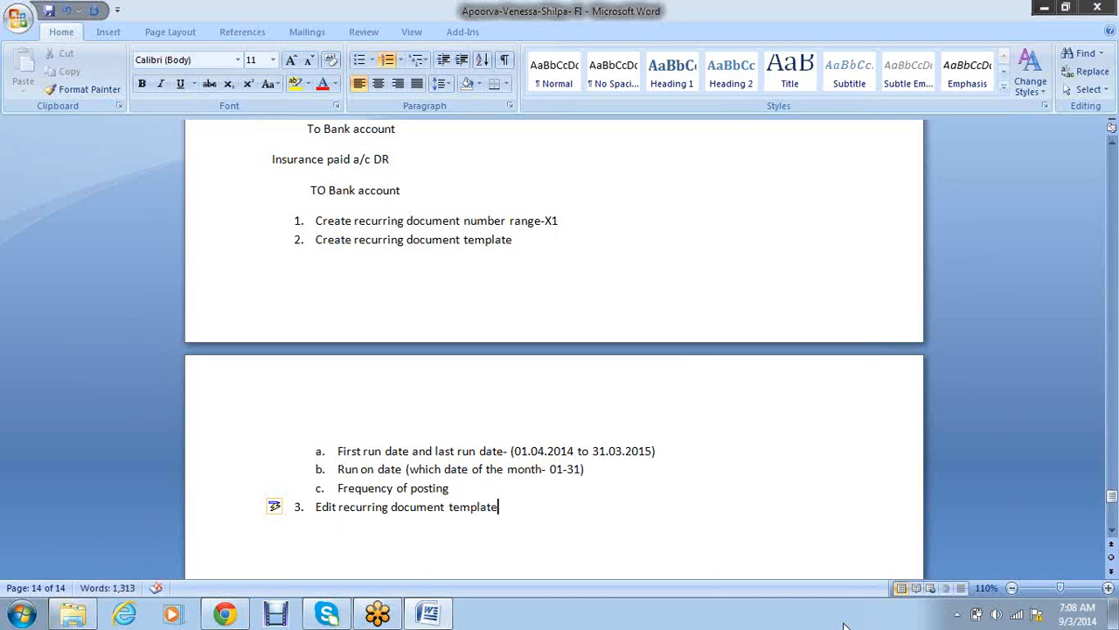
Write "Display changes" as the fourth numbered item.
{"action": "key", "text": "Return"}
{"action": "type", "text": "Disple"}
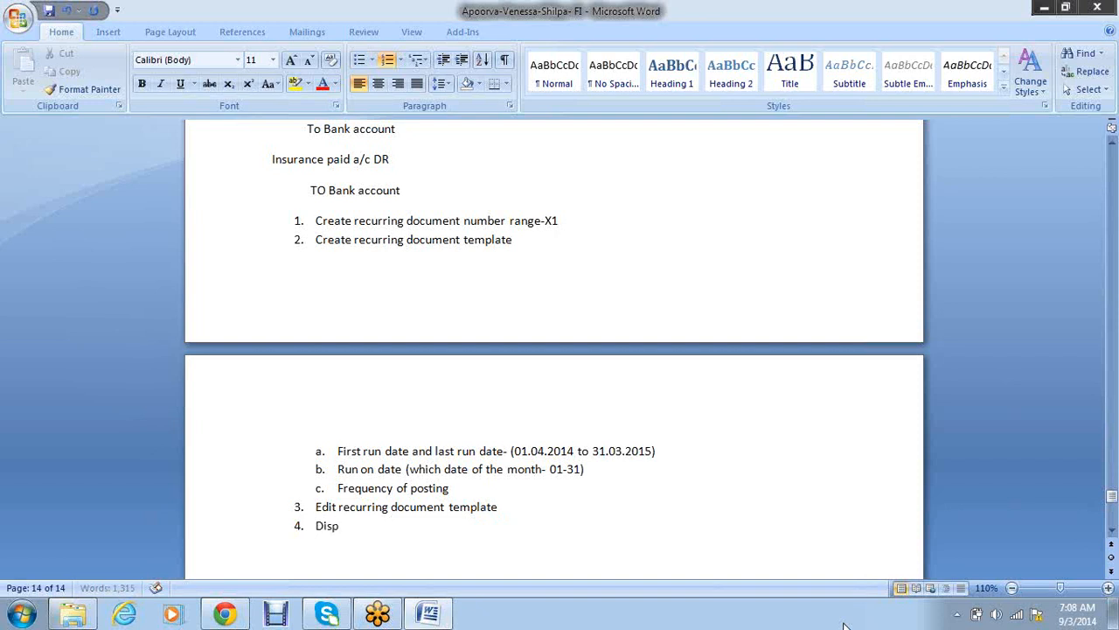
{"action": "key", "text": "BackSpace"}
{"action": "type", "text": "ay"}
{"action": "type", "text": " display ch"}
{"action": "key", "text": "BackSpace"}
{"action": "key", "text": "BackSpace"}
{"action": "key", "text": "BackSpace"}
{"action": "key", "text": "BackSpace"}
{"action": "key", "text": "BackSpace"}
{"action": "key", "text": "BackSpace"}
{"action": "key", "text": "BackSpace"}
{"action": "key", "text": "BackSpace"}
{"action": "key", "text": "BackSpace"}
{"action": "type", "text": "changes"}
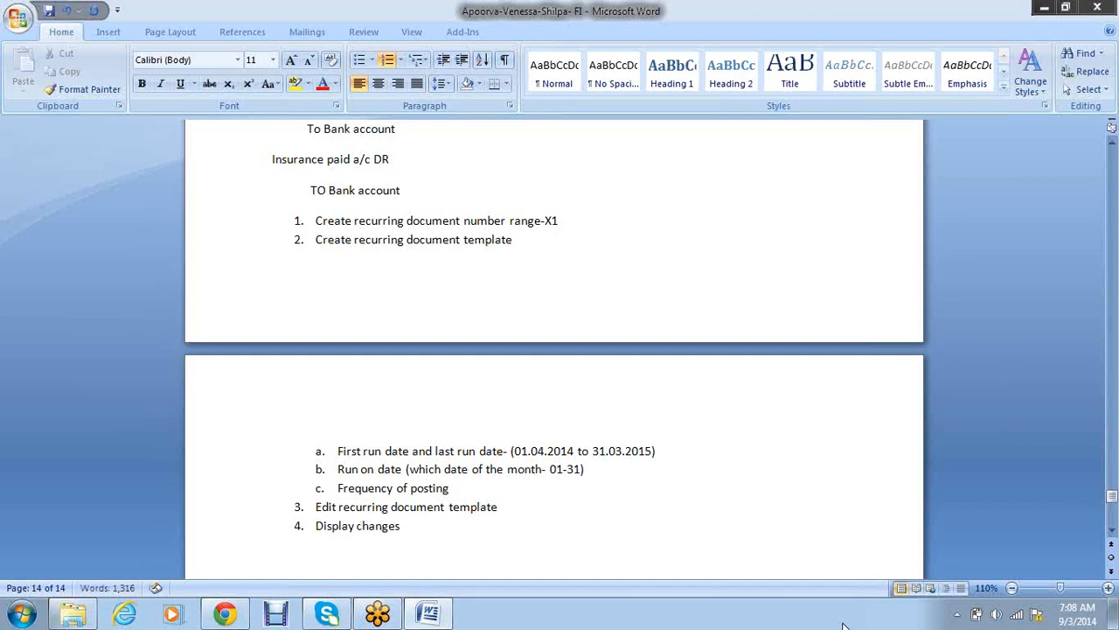
Shorten the fourth item to "Display" and write "Display changes" as the fifth numbered item.
{"action": "key", "text": "Return"}
{"action": "left_click", "coordinate": [421, 527]}
{"action": "key", "text": "BackSpace"}
{"action": "key", "text": "BackSpace"}
{"action": "key", "text": "BackSpace"}
{"action": "key", "text": "BackSpace"}
{"action": "key", "text": "BackSpace"}
{"action": "key", "text": "BackSpace"}
{"action": "key", "text": "BackSpace"}
{"action": "key", "text": "Down"}
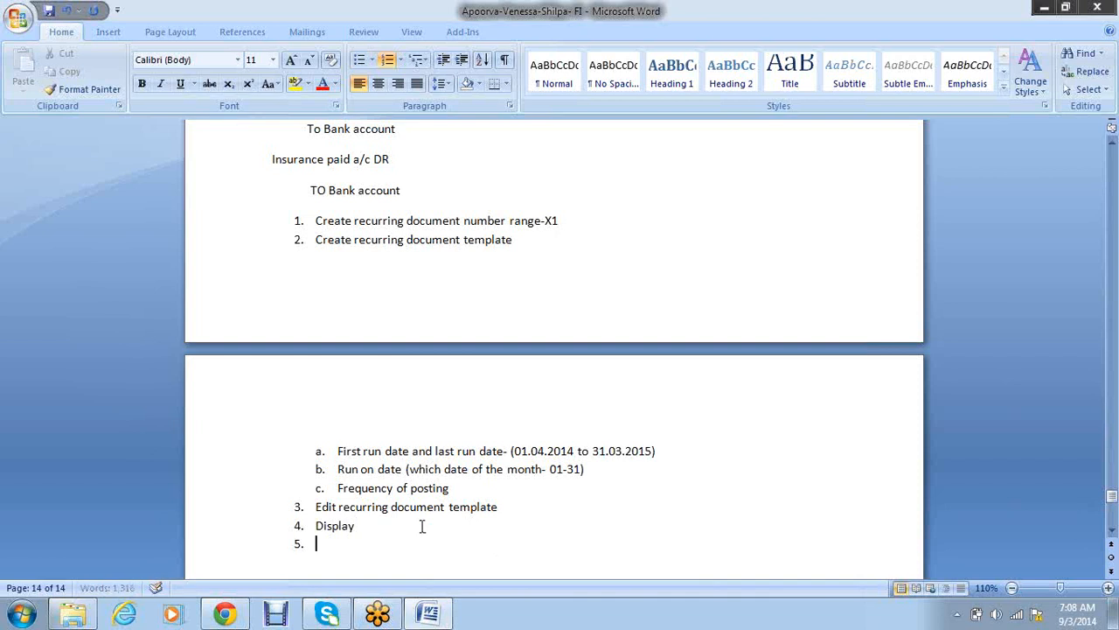
{"action": "type", "text": "Display changes"}
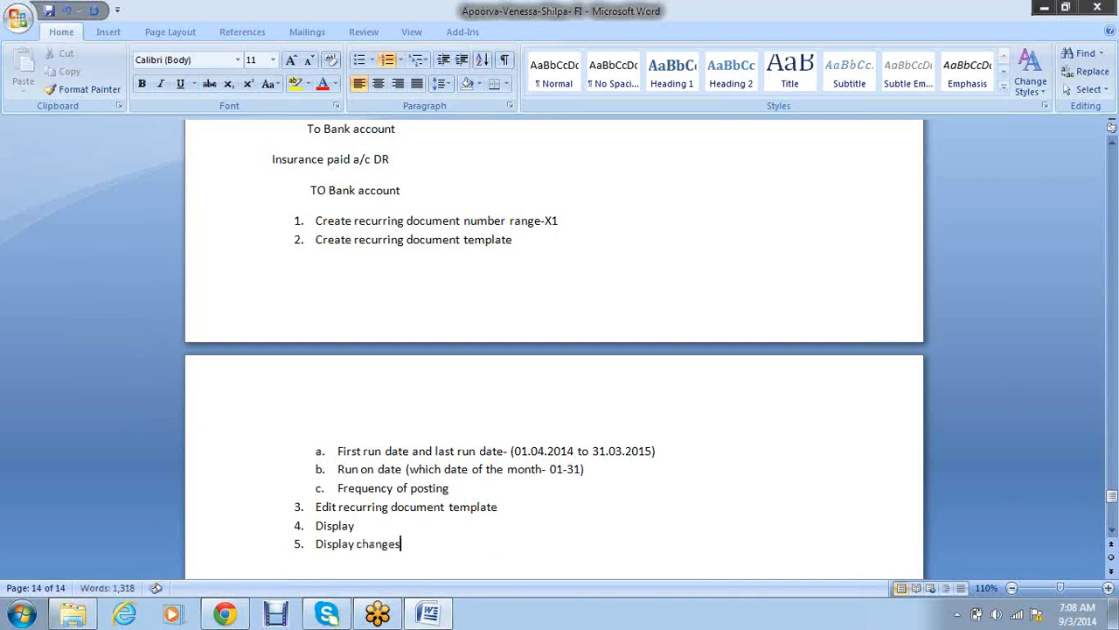
Add "Delete", "Test run" and "Original run" as numbered items 6, 7 and 8.
{"action": "key", "text": "Return"}
{"action": "type", "text": "Delete"}
{"action": "key", "text": "Return"}
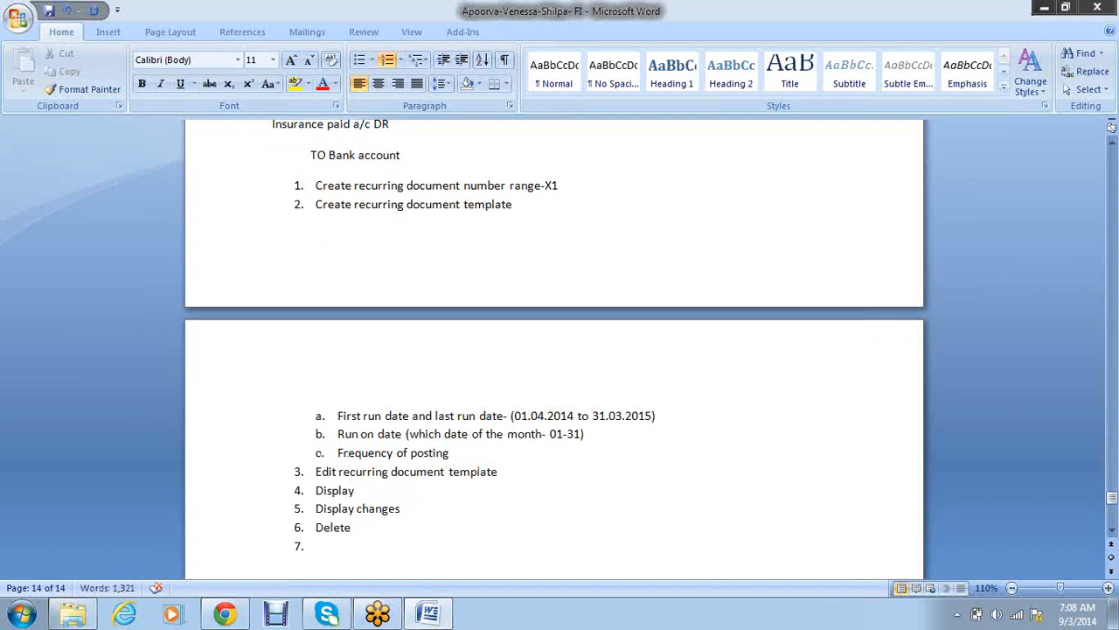
{"action": "type", "text": "Test run"}
{"action": "key", "text": "Return"}
{"action": "type", "text": "Original"}
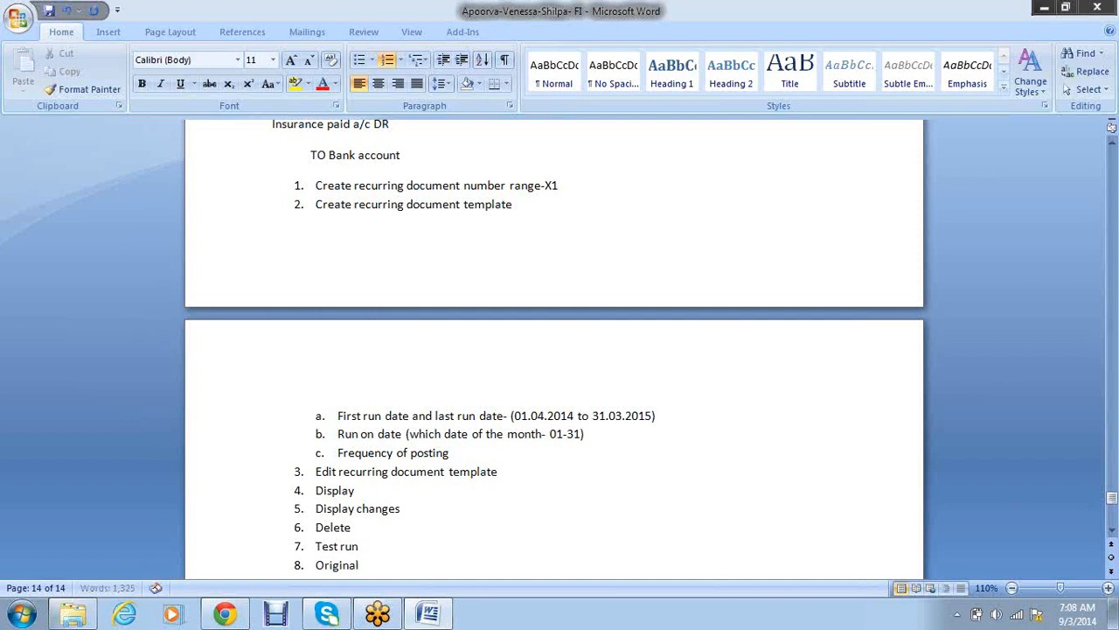
{"action": "type", "text": " run"}
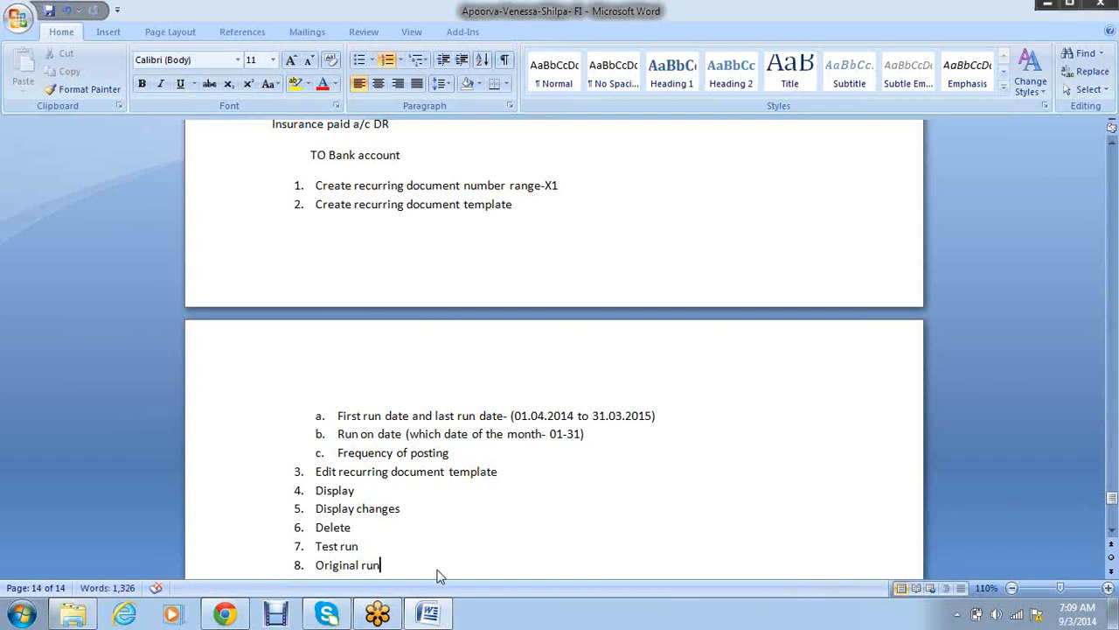
Leave the notes document and launch SAP Logon from the desktop.
{"action": "left_click", "coordinate": [429, 613]}
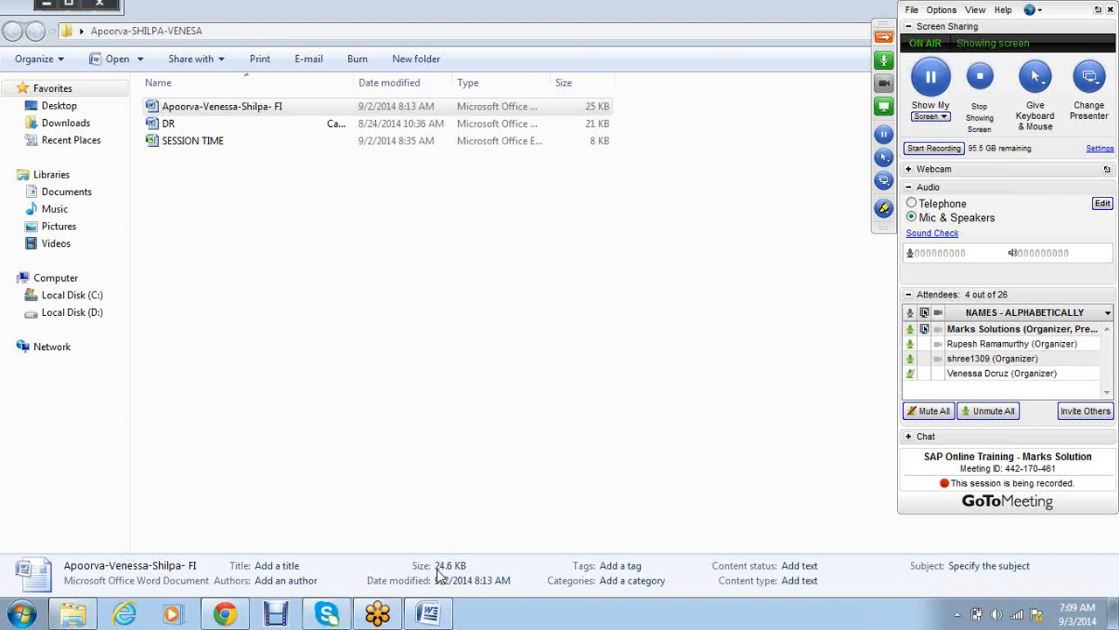
{"action": "key", "text": "super+d"}
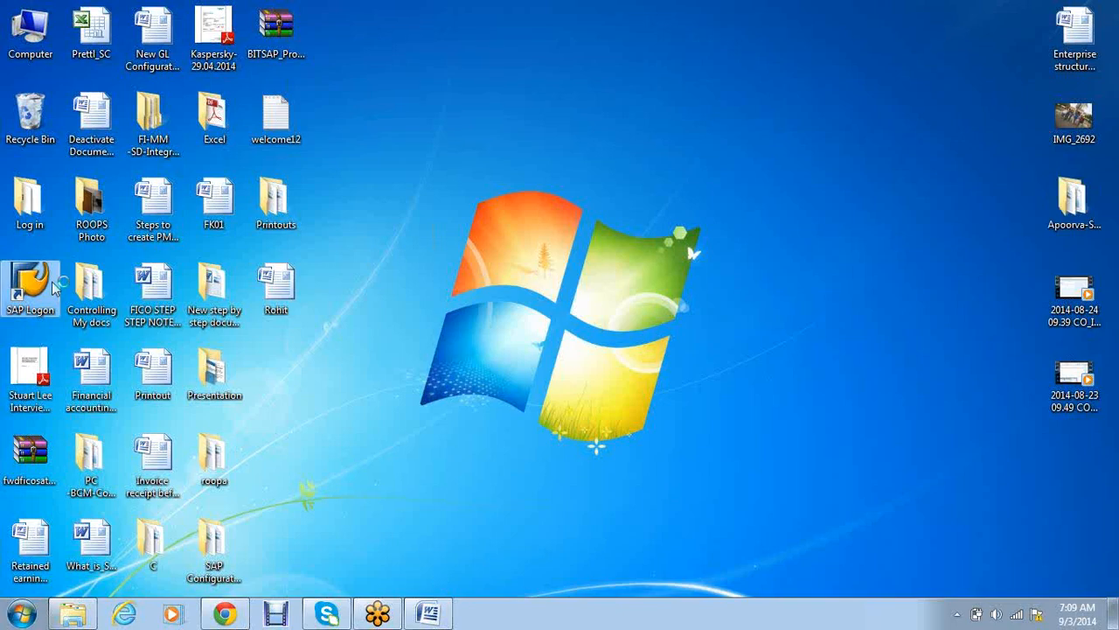
{"action": "key", "text": "Return"}
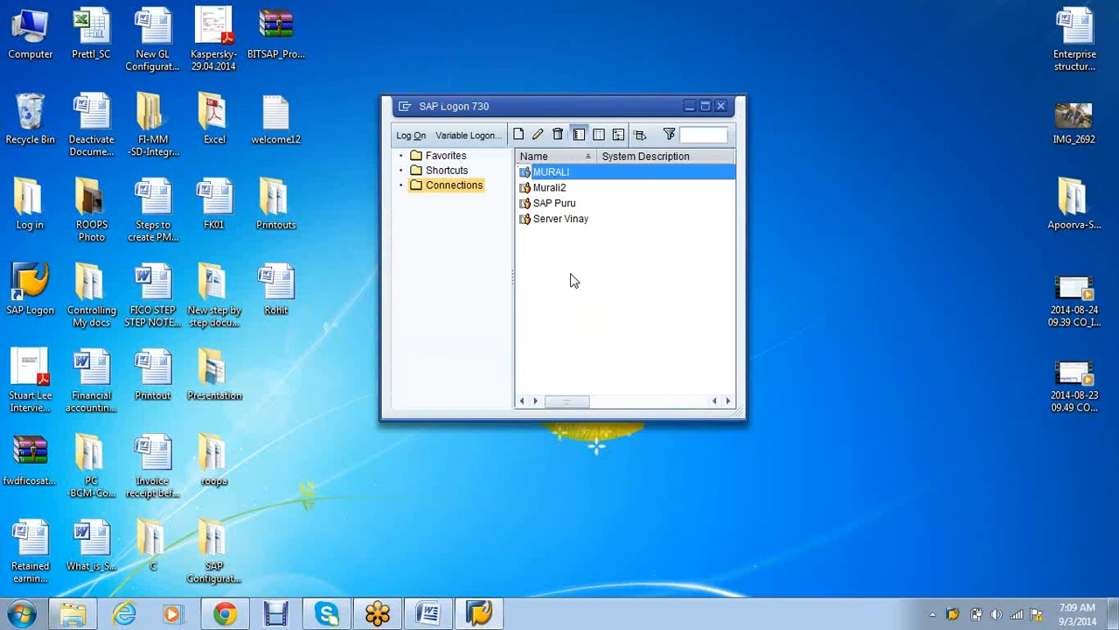
Log on to the first listed SAP connection with the user name and the account password.
{"action": "key", "text": "Return"}
{"action": "type", "text": "M"}
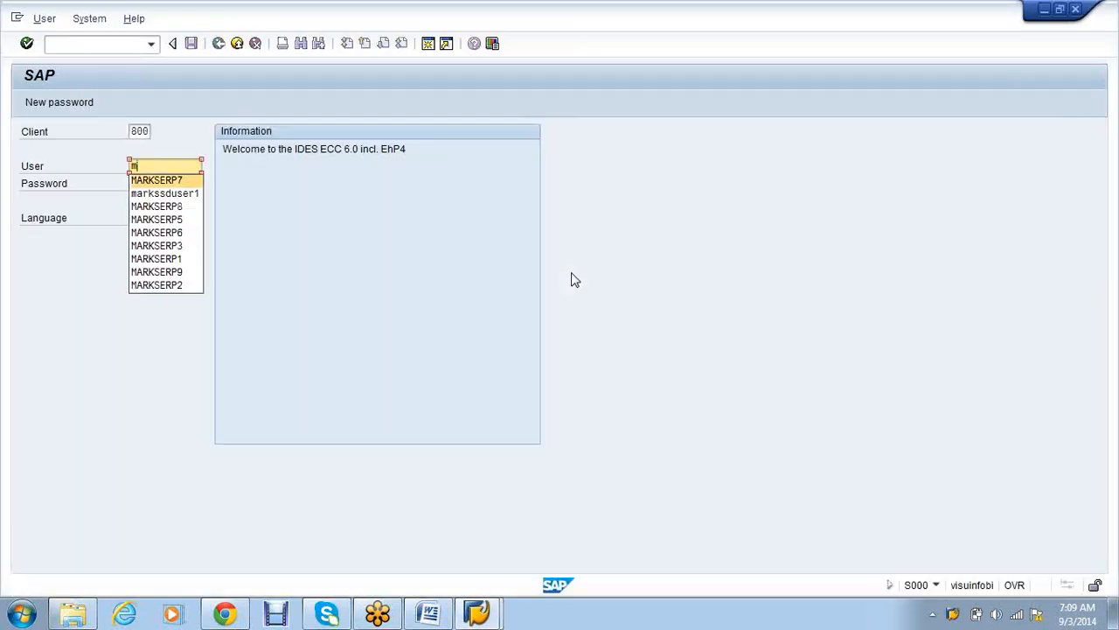
{"action": "key", "text": "Down"}
{"action": "key", "text": "Tab"}
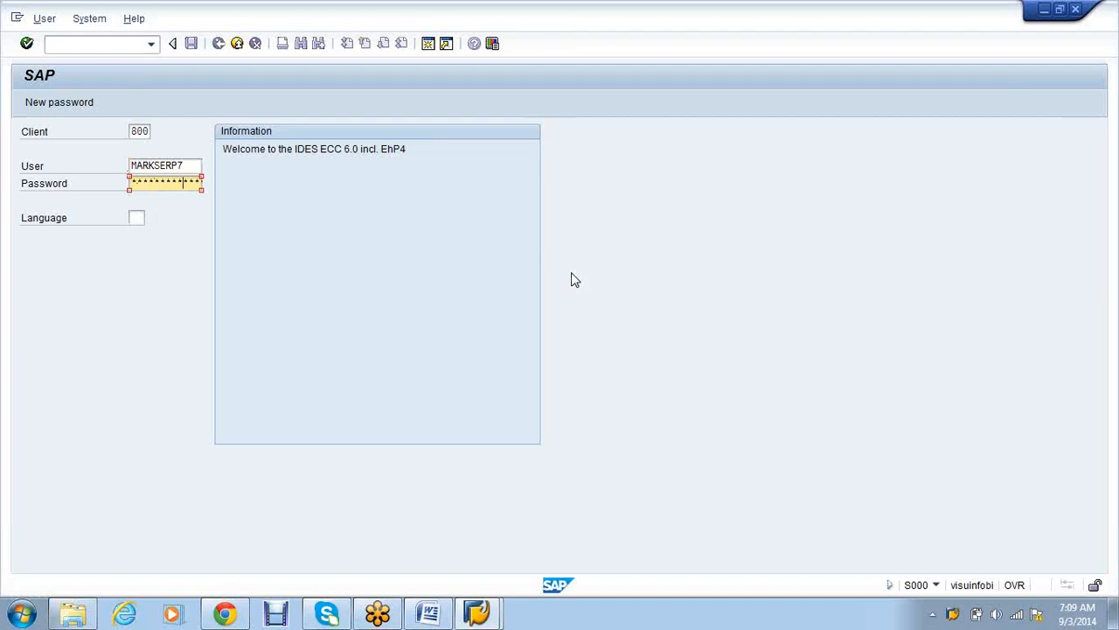
{"action": "key", "text": "Return"}
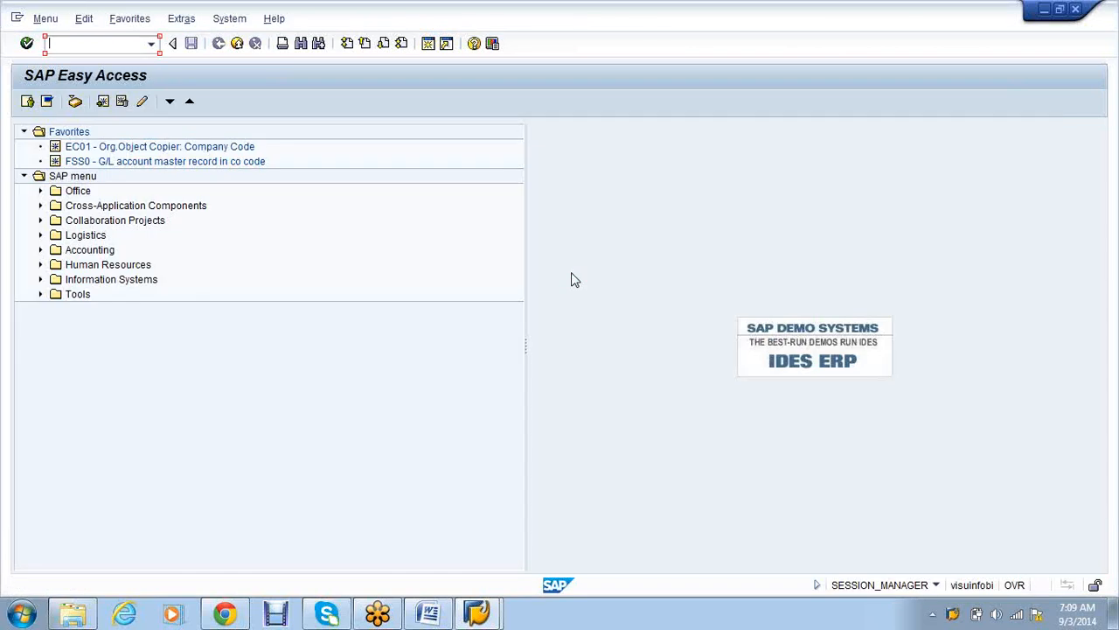
Create a new SAP session and start transaction OBA7 for the document types.
{"action": "left_click", "coordinate": [40, 250]}
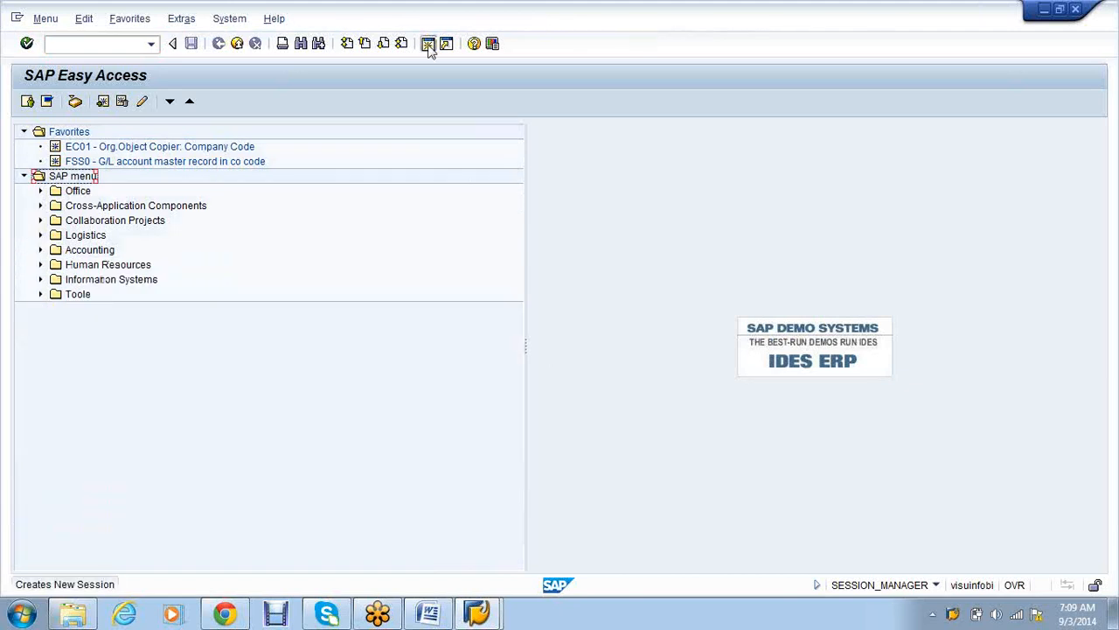
{"action": "left_click", "coordinate": [428, 44]}
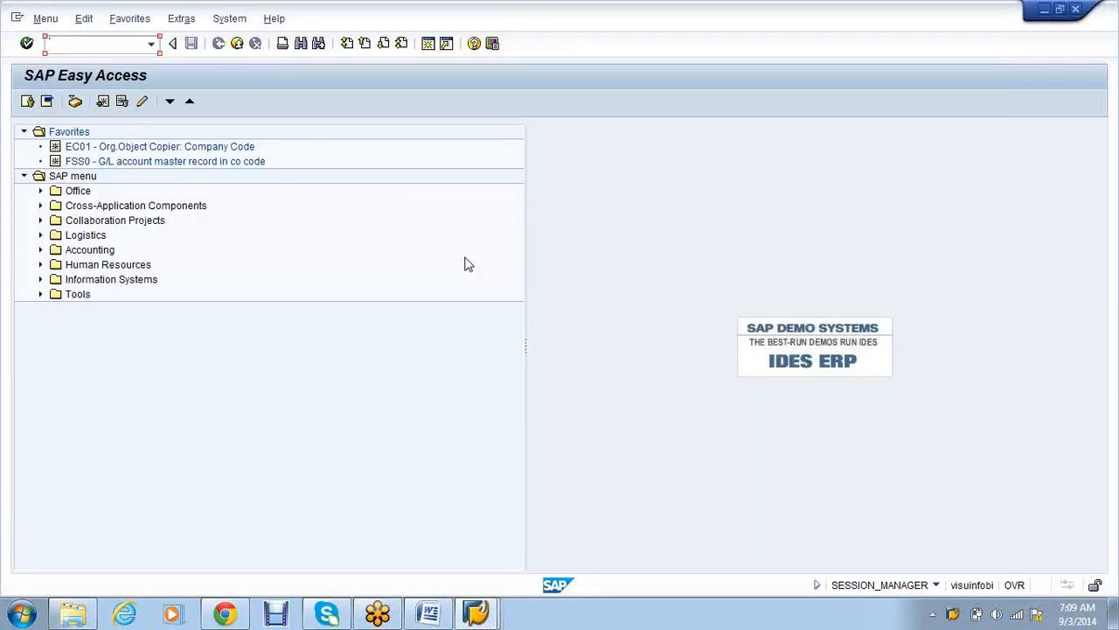
{"action": "type", "text": "oba7"}
{"action": "key", "text": "Return"}
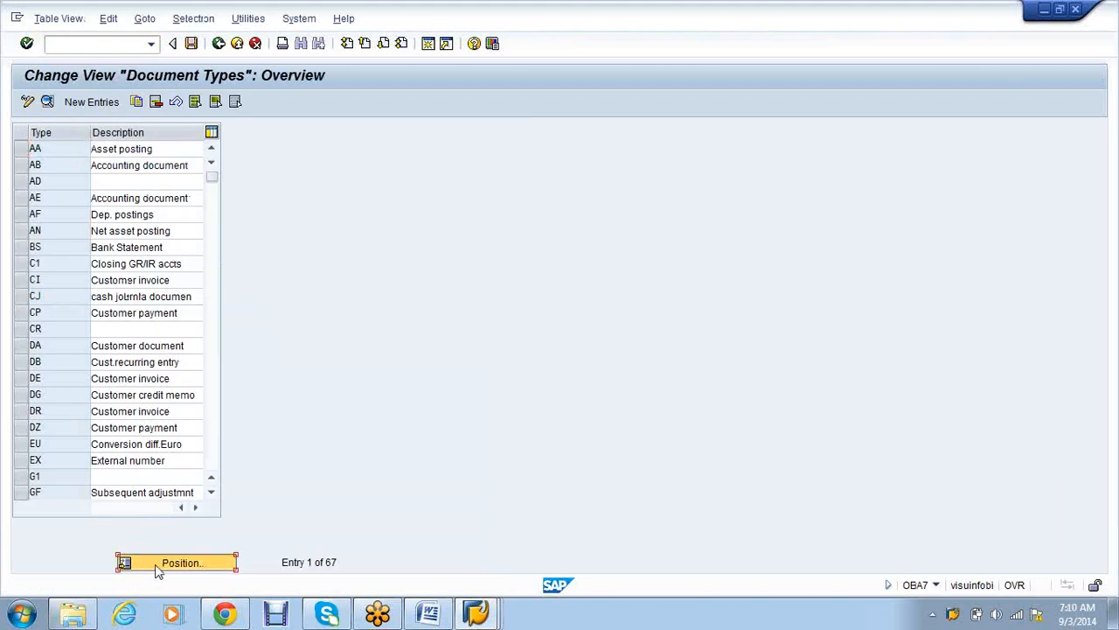
Locate document type X1, open its details and open the number range intervals of company code AB90 for editing.
{"action": "left_click", "coordinate": [157, 566]}
{"action": "type", "text": "x1"}
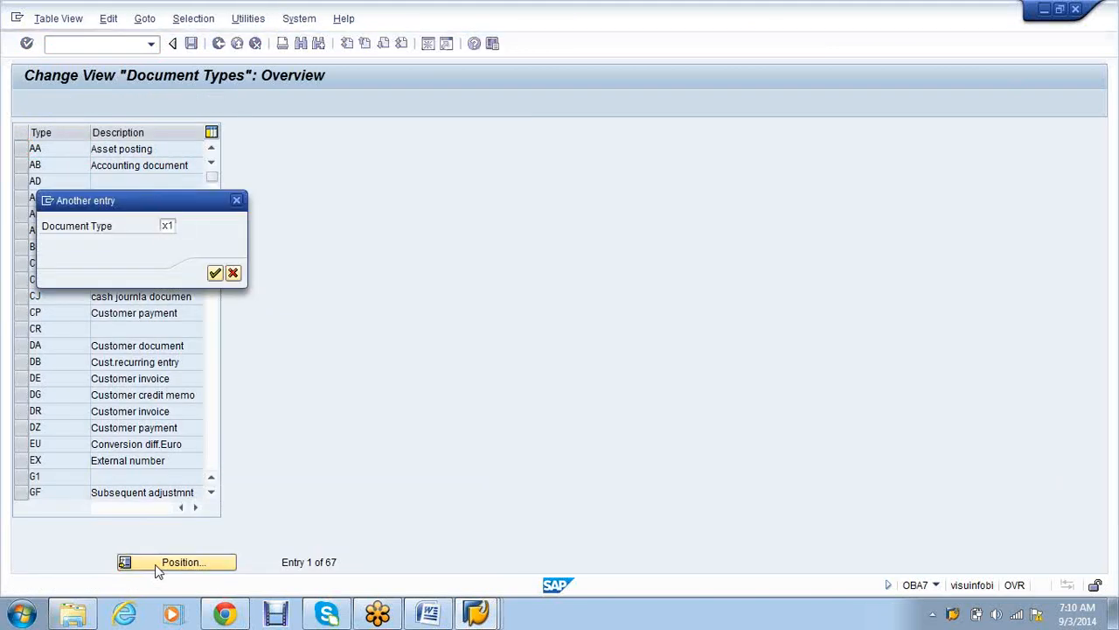
{"action": "key", "text": "Return"}
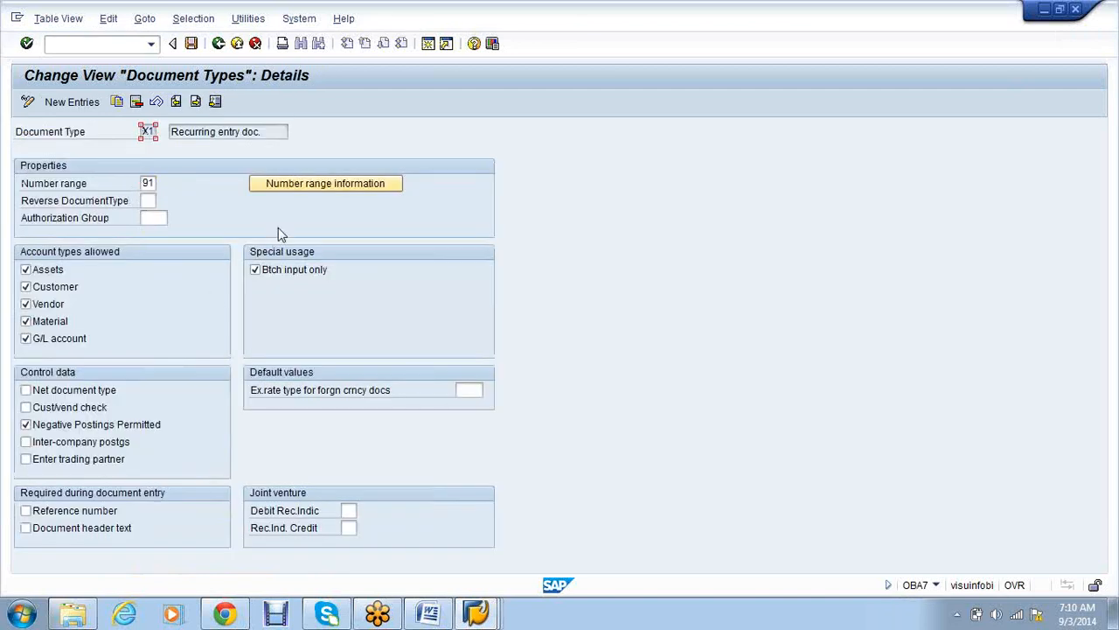
{"action": "left_click", "coordinate": [297, 189]}
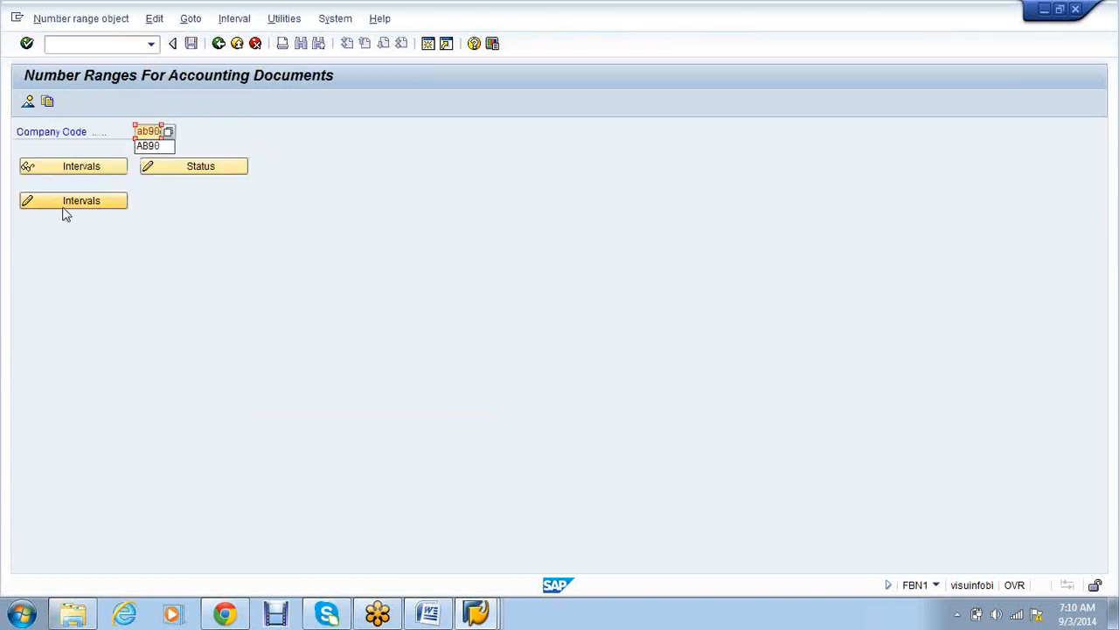
{"action": "left_click", "coordinate": [63, 208]}
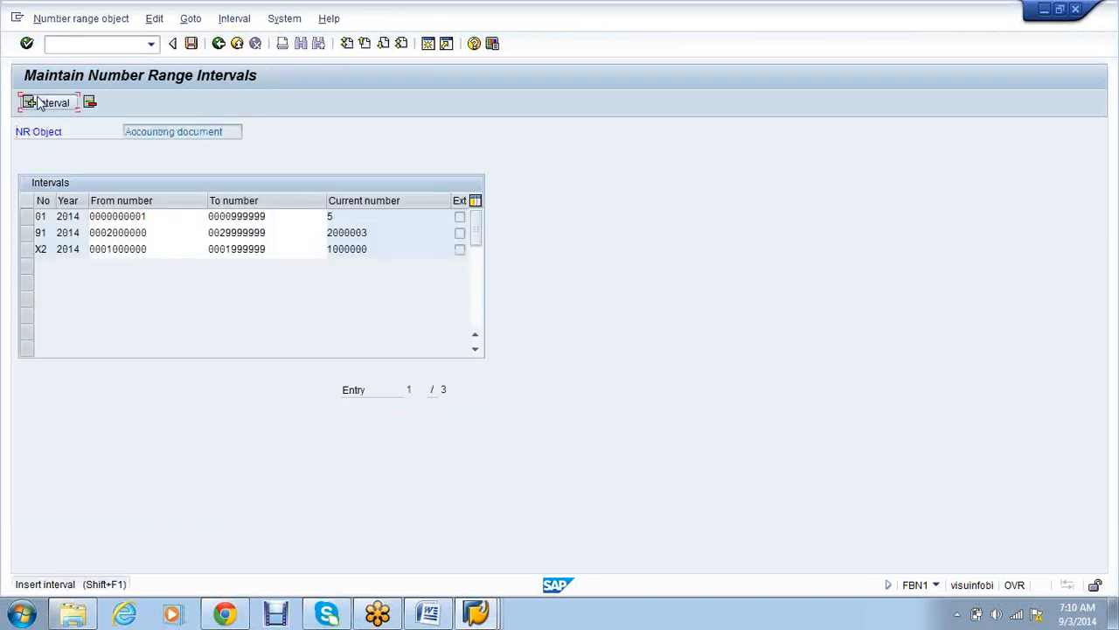
Start a new number range interval with number X1 for year 2014.
{"action": "left_click", "coordinate": [37, 103]}
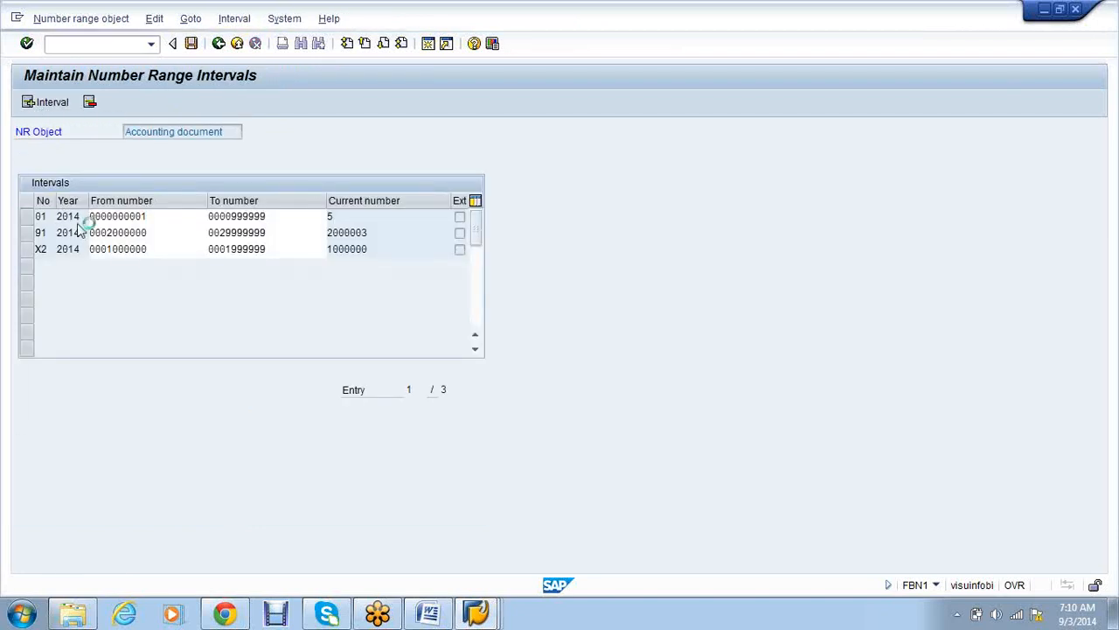
{"action": "type", "text": "x1"}
{"action": "key", "text": "Tab"}
{"action": "type", "text": "2014"}
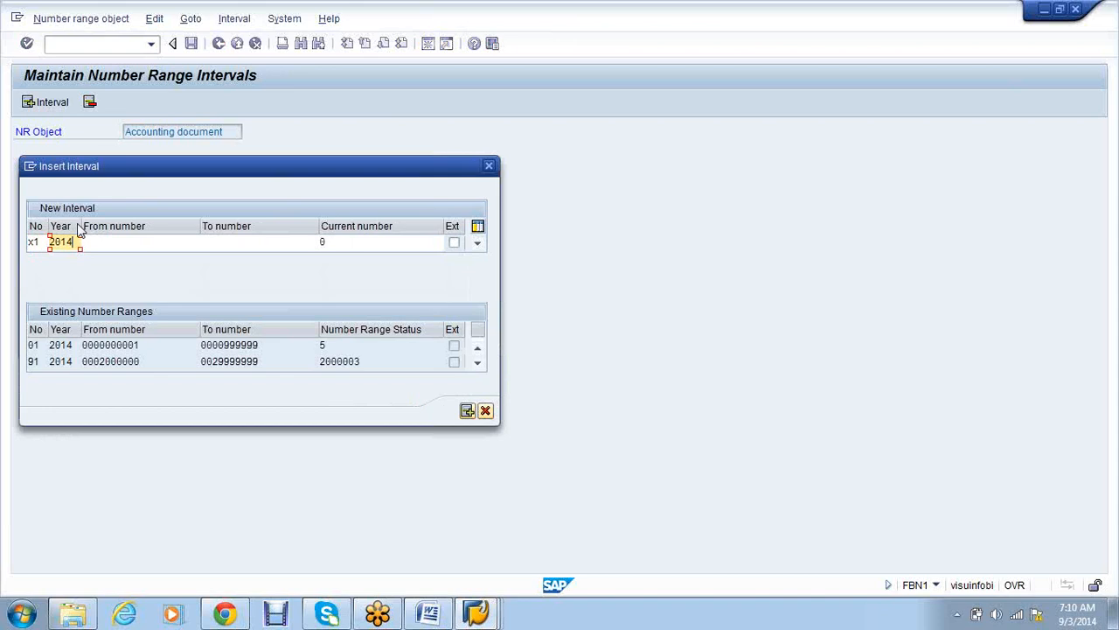
{"action": "key", "text": "Tab"}
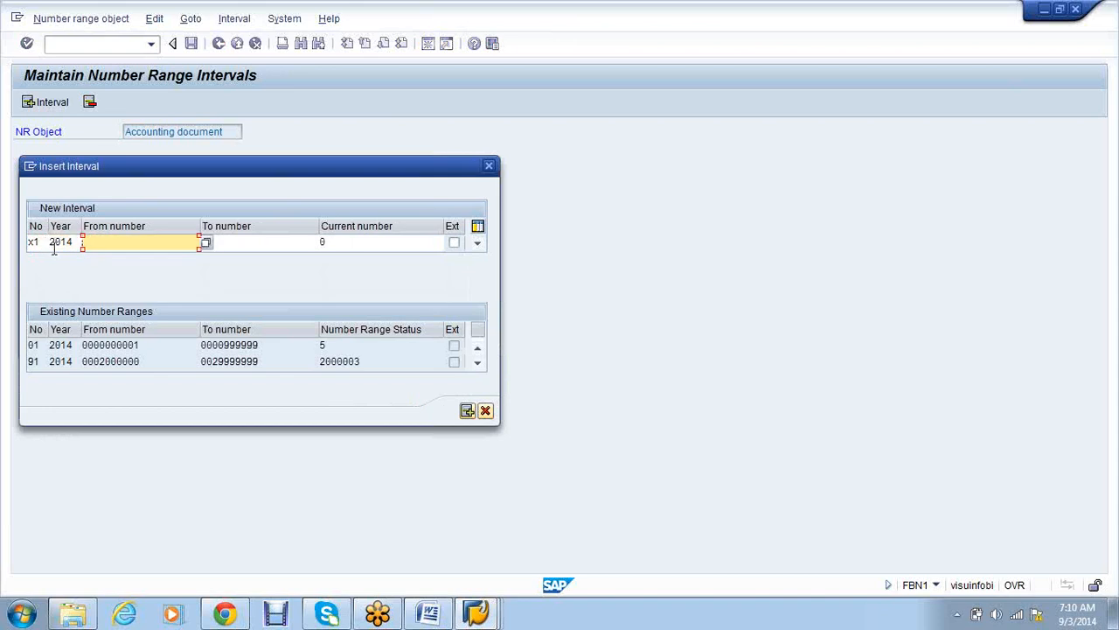
Try to insert the X1 interval with the free From number 30000000 and To number 3999999.
{"action": "left_click", "coordinate": [206, 244]}
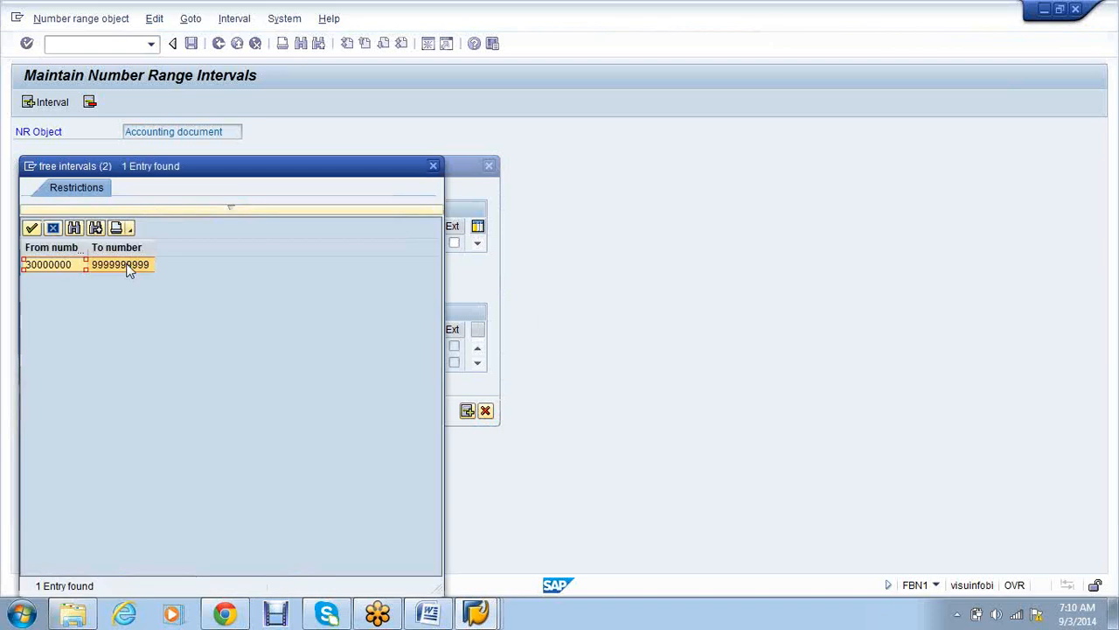
{"action": "double_click", "coordinate": [126, 269]}
{"action": "type", "text": "3999999"}
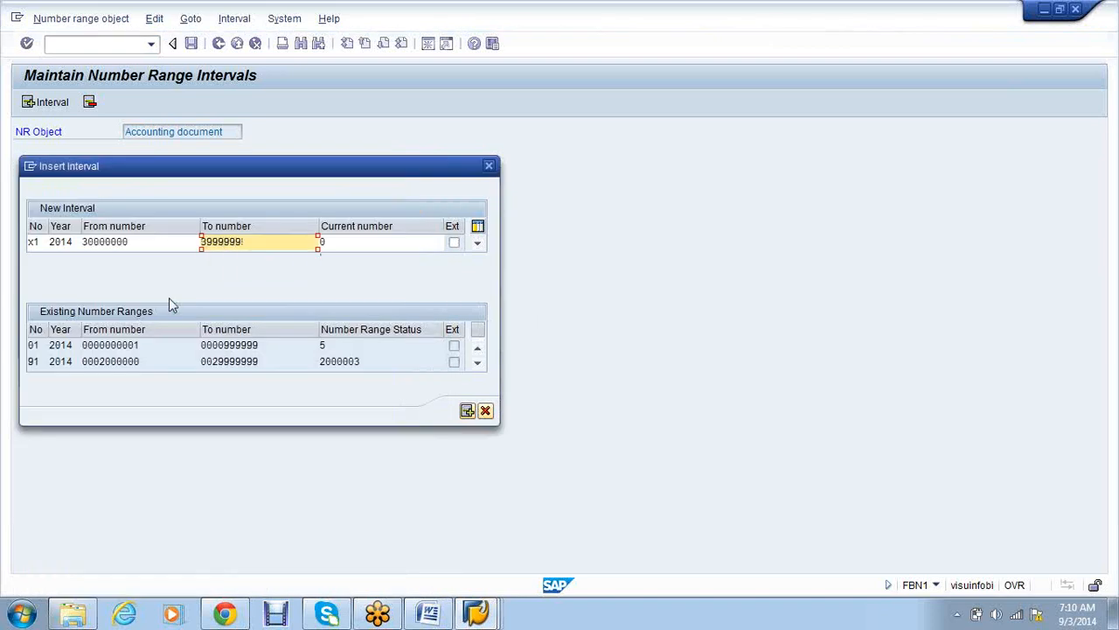
{"action": "left_click", "coordinate": [466, 410]}
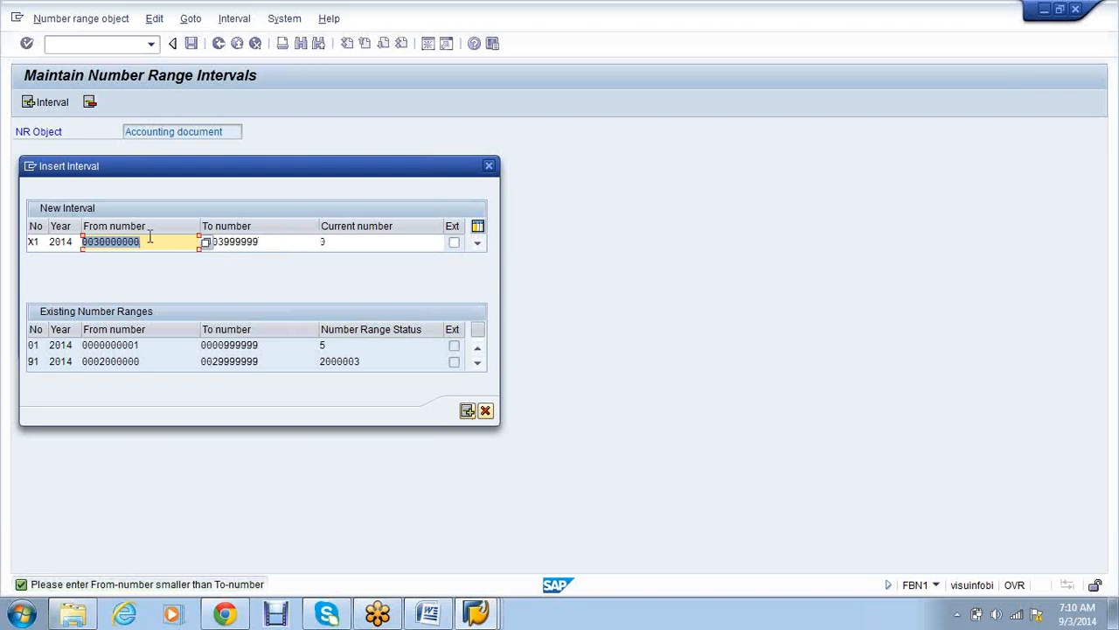
Try to insert the X1 interval with the From number shortened to 003000000.
{"action": "left_click_drag", "start_coordinate": [150, 237], "coordinate": [200, 240]}
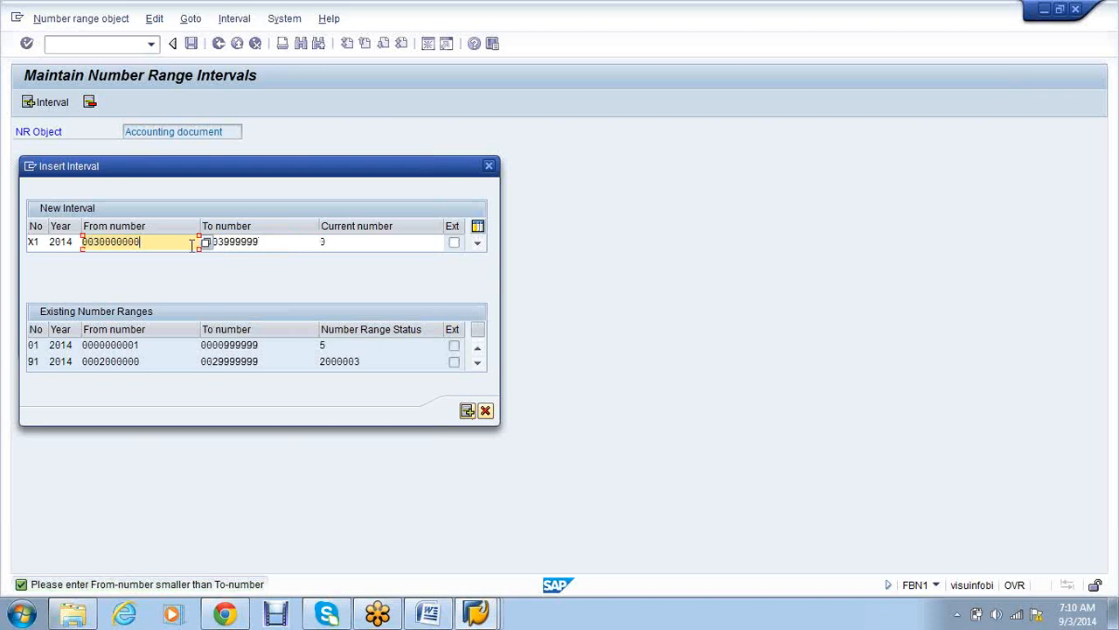
{"action": "left_click", "coordinate": [279, 244]}
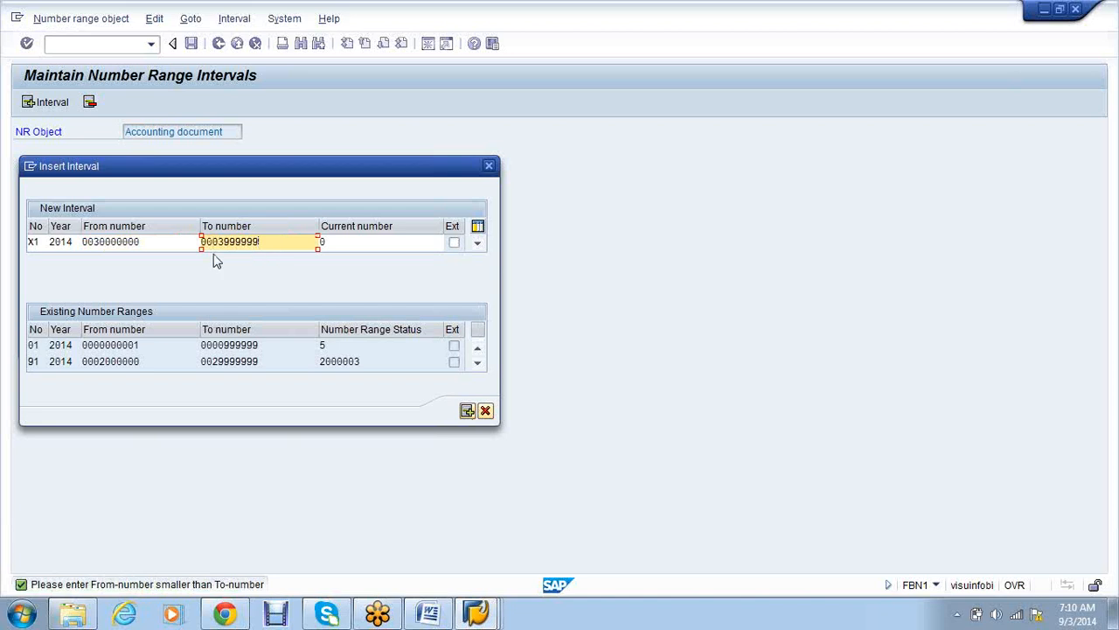
{"action": "left_click", "coordinate": [147, 243]}
{"action": "left_click_drag", "start_coordinate": [143, 242], "coordinate": [117, 241]}
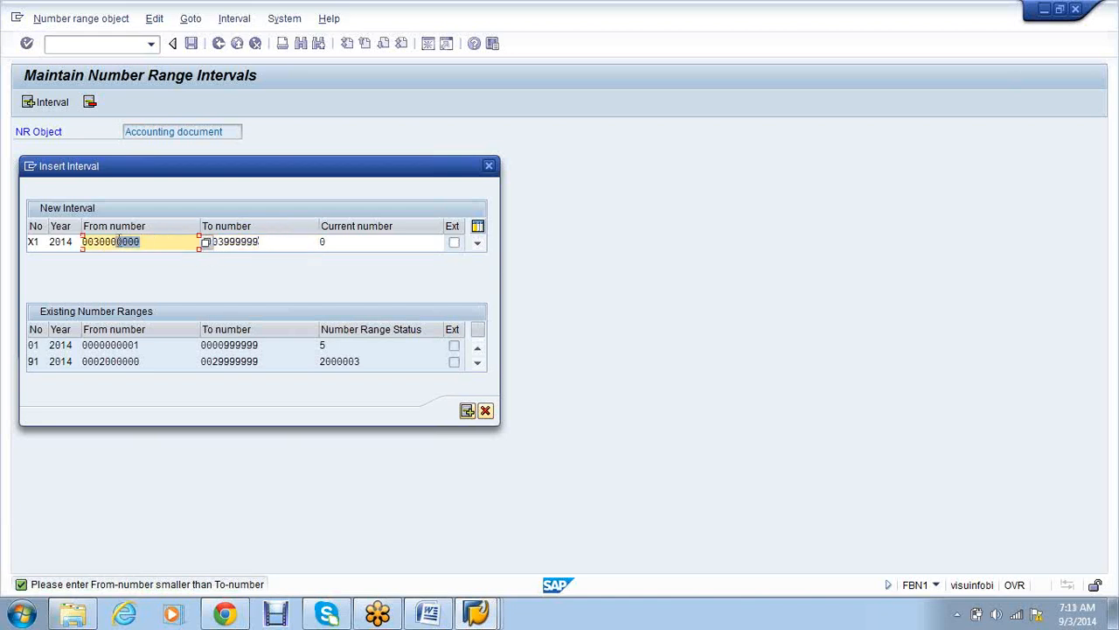
{"action": "left_click", "coordinate": [216, 242]}
{"action": "left_click", "coordinate": [151, 243]}
{"action": "left_click", "coordinate": [467, 410]}
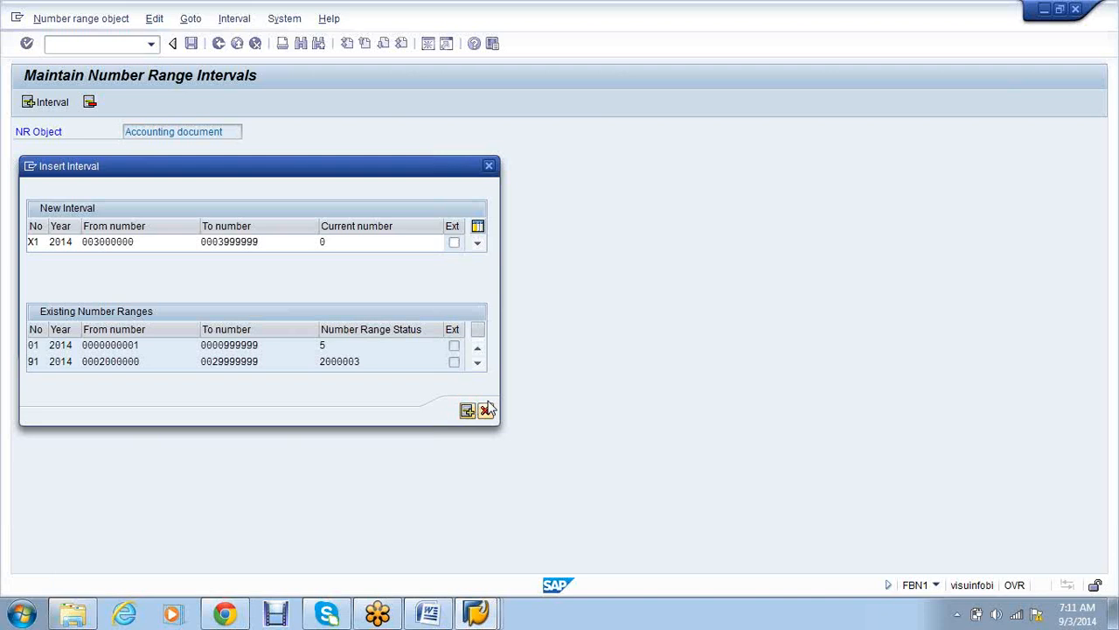
Set the X1 interval to the free From number 30000000 and To number 39999999, insert it and save the number ranges.
{"action": "left_click", "coordinate": [149, 243]}
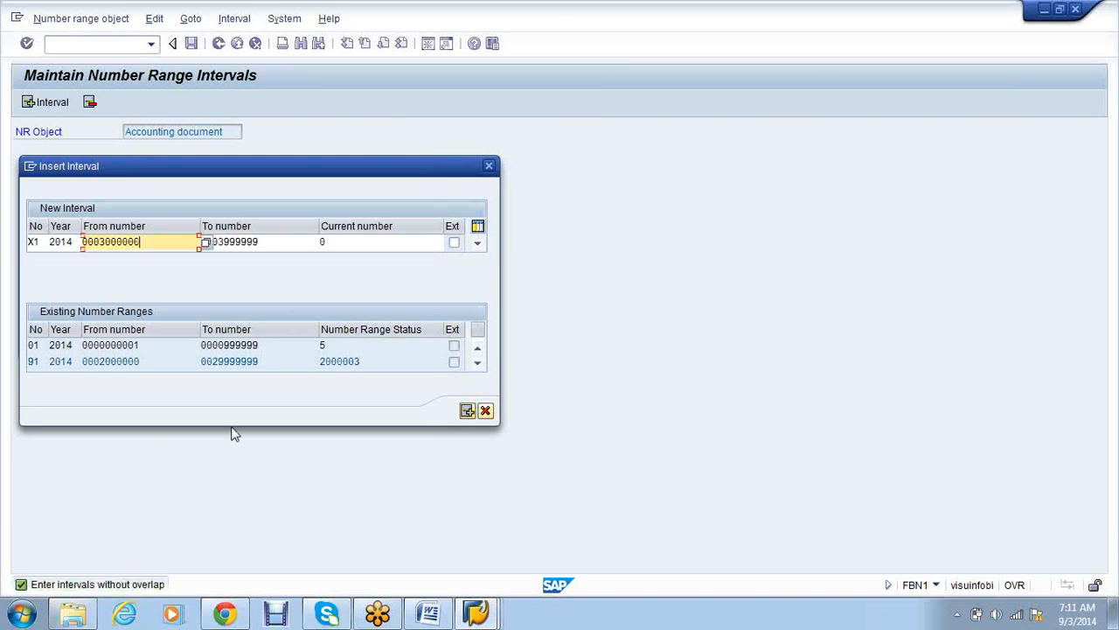
{"action": "key", "text": "BackSpace"}
{"action": "key", "text": "BackSpace"}
{"action": "key", "text": "BackSpace"}
{"action": "key", "text": "BackSpace"}
{"action": "key", "text": "BackSpace"}
{"action": "key", "text": "BackSpace"}
{"action": "key", "text": "BackSpace"}
{"action": "key", "text": "BackSpace"}
{"action": "key", "text": "BackSpace"}
{"action": "key", "text": "BackSpace"}
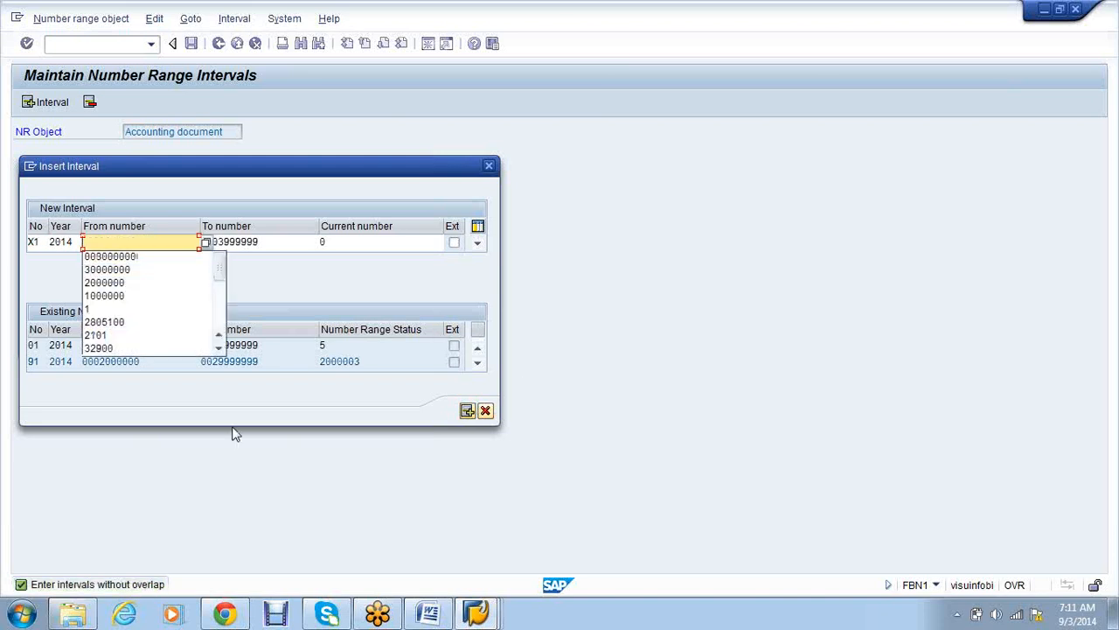
{"action": "left_click", "coordinate": [208, 244]}
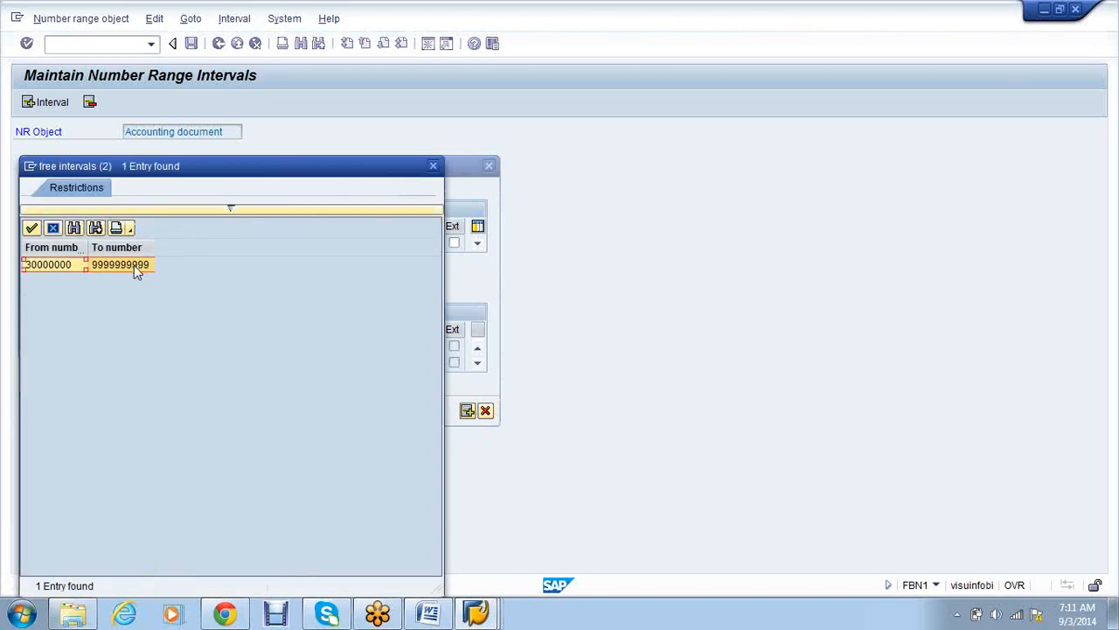
{"action": "double_click", "coordinate": [131, 263]}
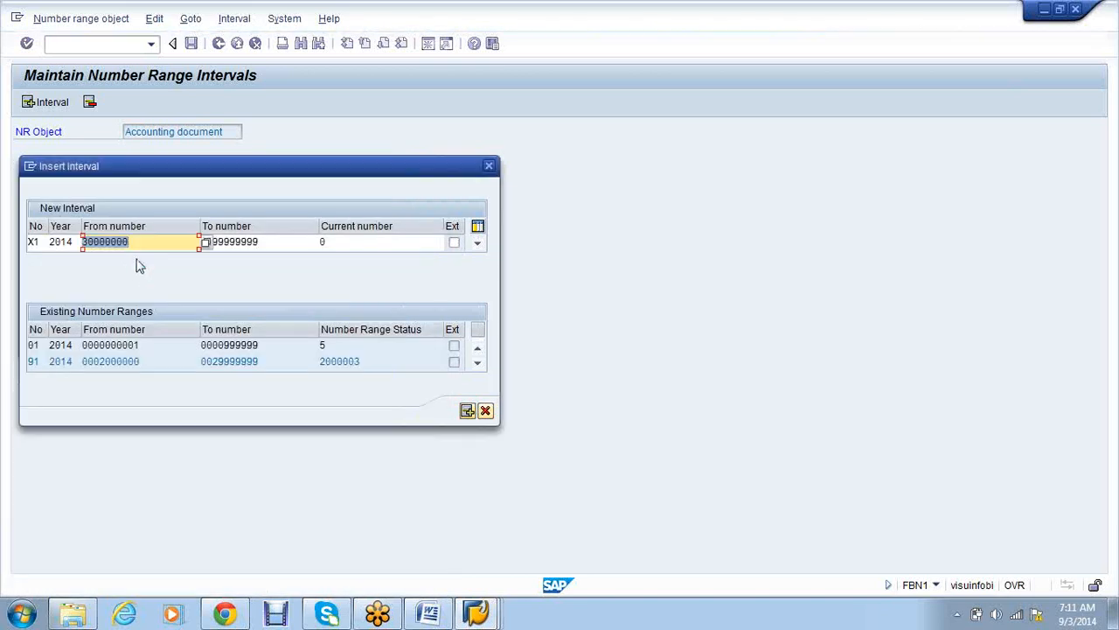
{"action": "key", "text": "Tab"}
{"action": "type", "text": "39999999"}
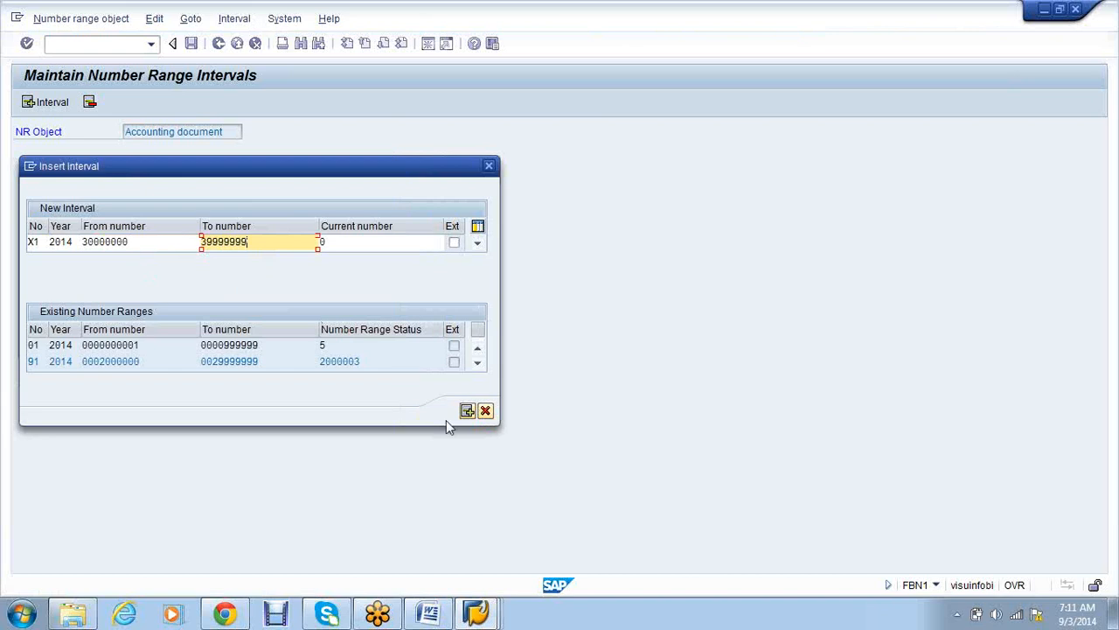
{"action": "left_click", "coordinate": [467, 411]}
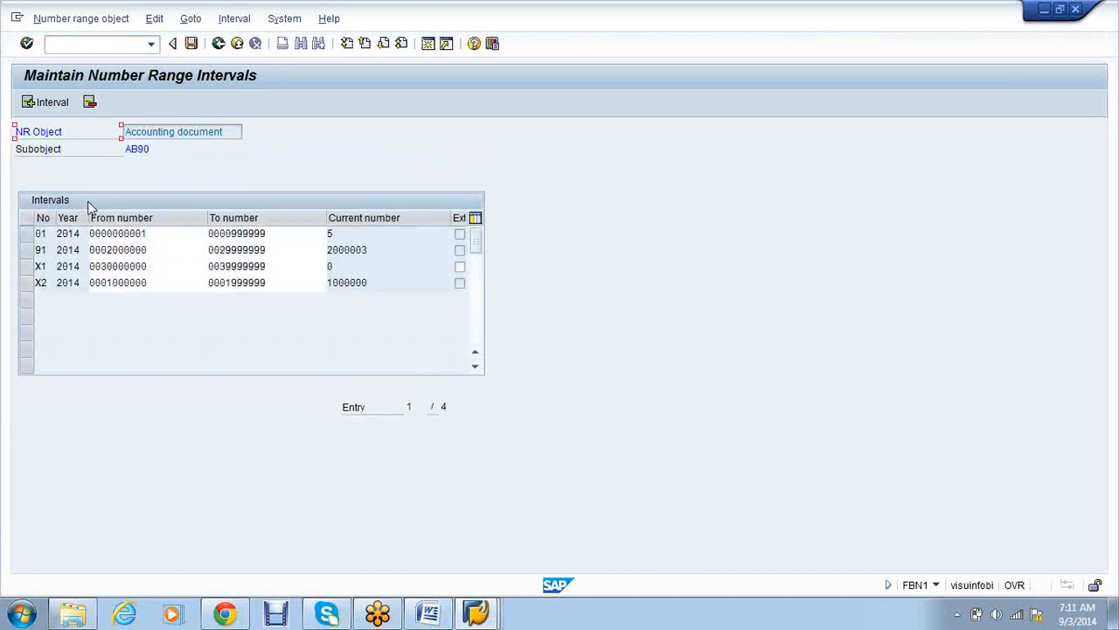
{"action": "left_click", "coordinate": [194, 43]}
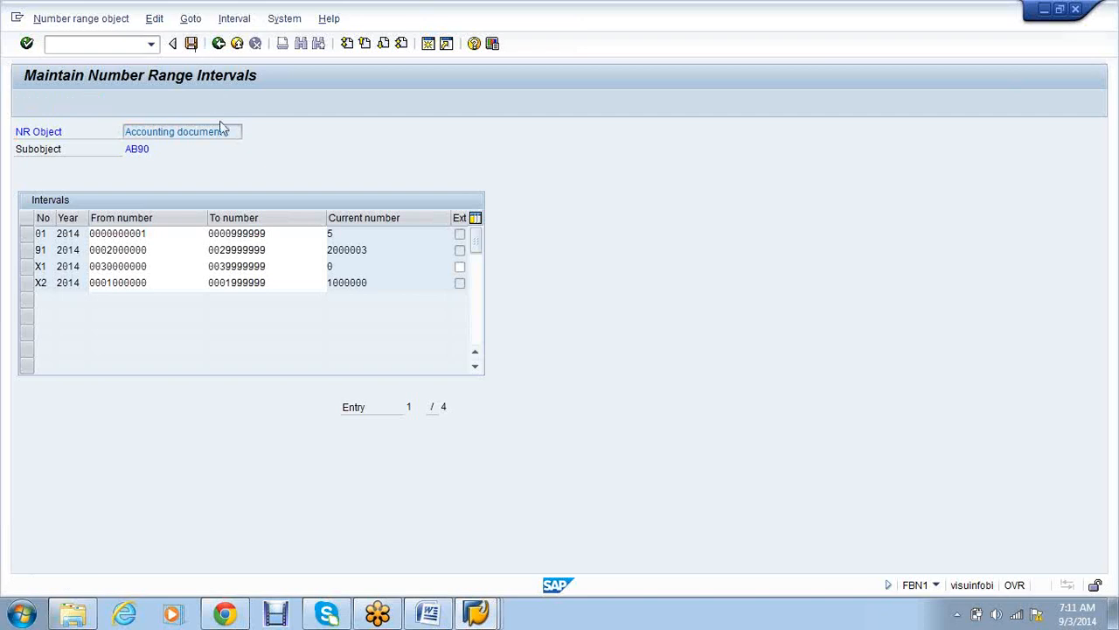
{"action": "left_click", "coordinate": [458, 477]}
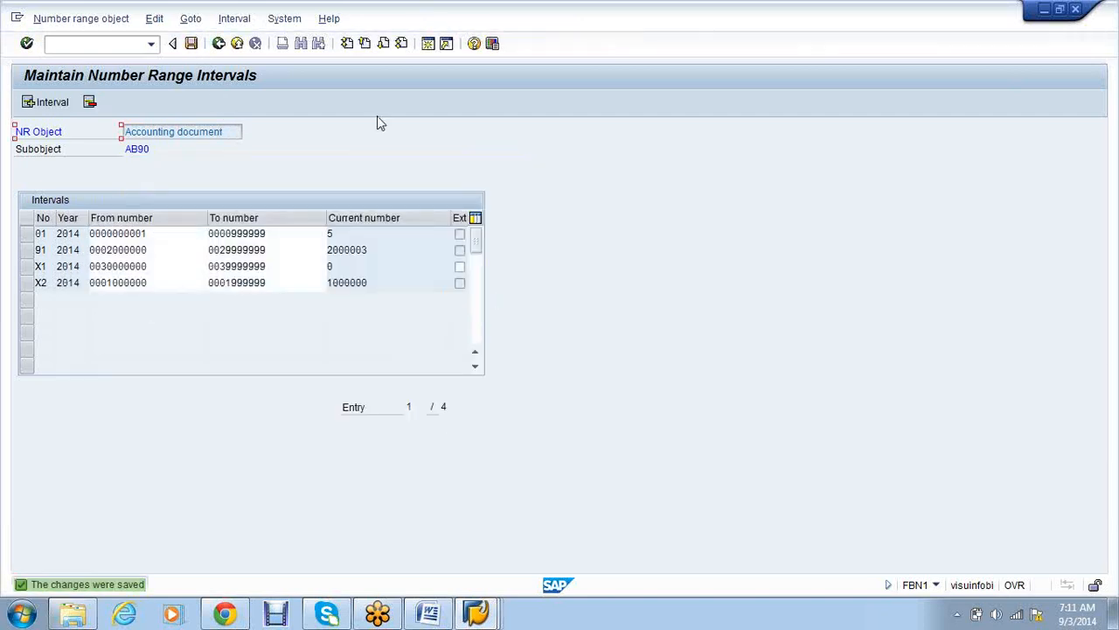
Replace the number range maintenance session with transaction FS00 for central G/L account editing.
{"action": "mouse_move", "coordinate": [477, 612]}
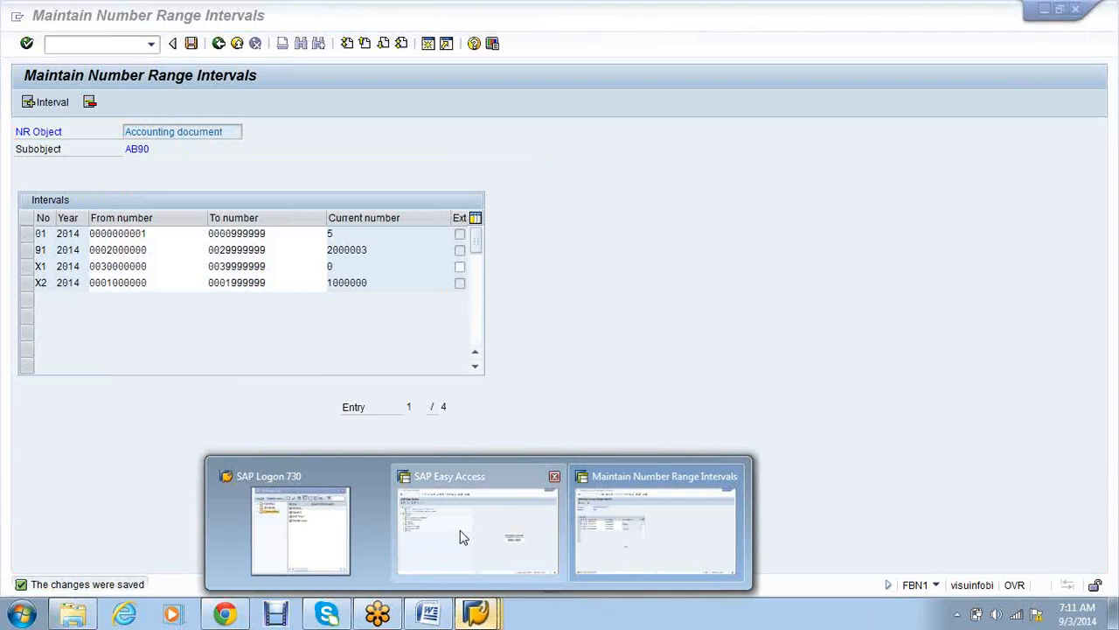
{"action": "left_click", "coordinate": [612, 525]}
{"action": "left_click", "coordinate": [128, 45]}
{"action": "type", "text": "/nfbn1"}
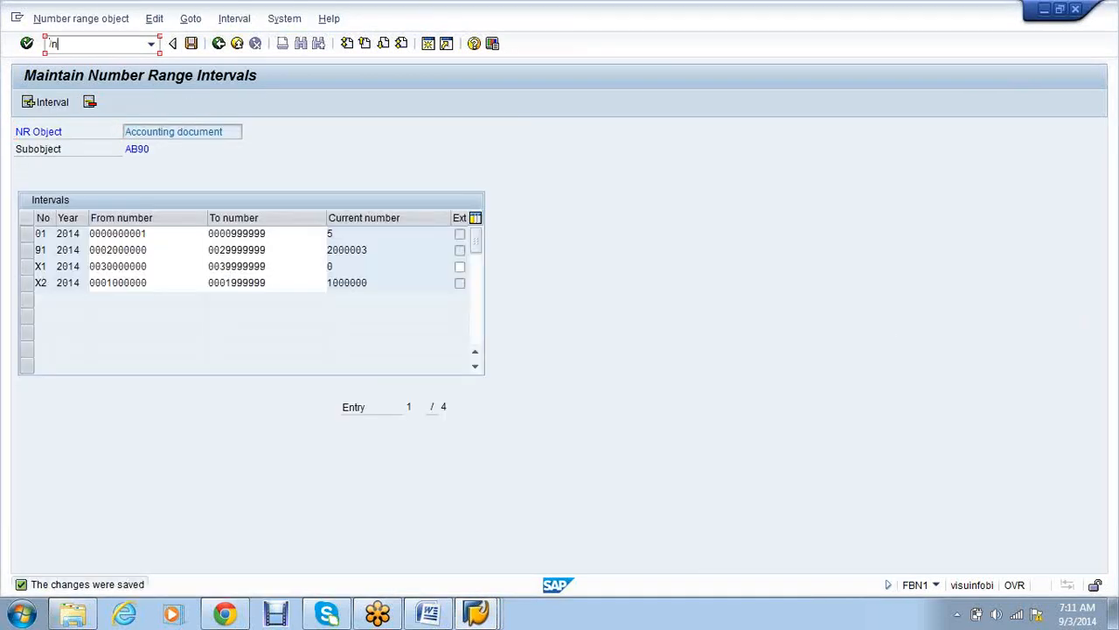
{"action": "key", "text": "Return"}
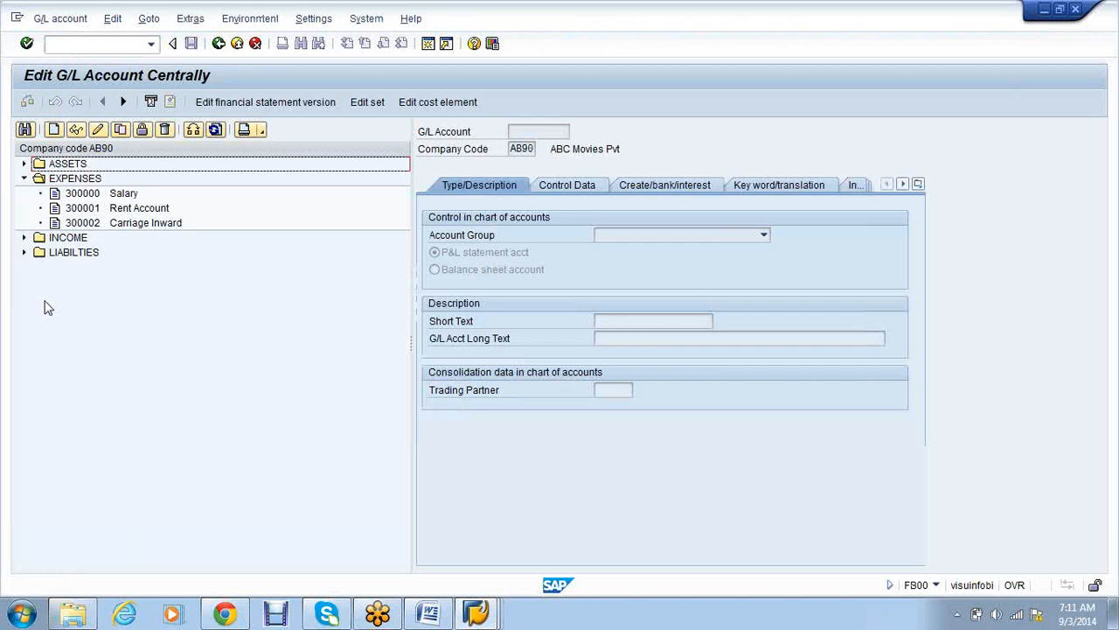
Copy G/L account 300002 Carriage Inward to new account 300003 in company code AB90.
{"action": "left_click", "coordinate": [136, 225]}
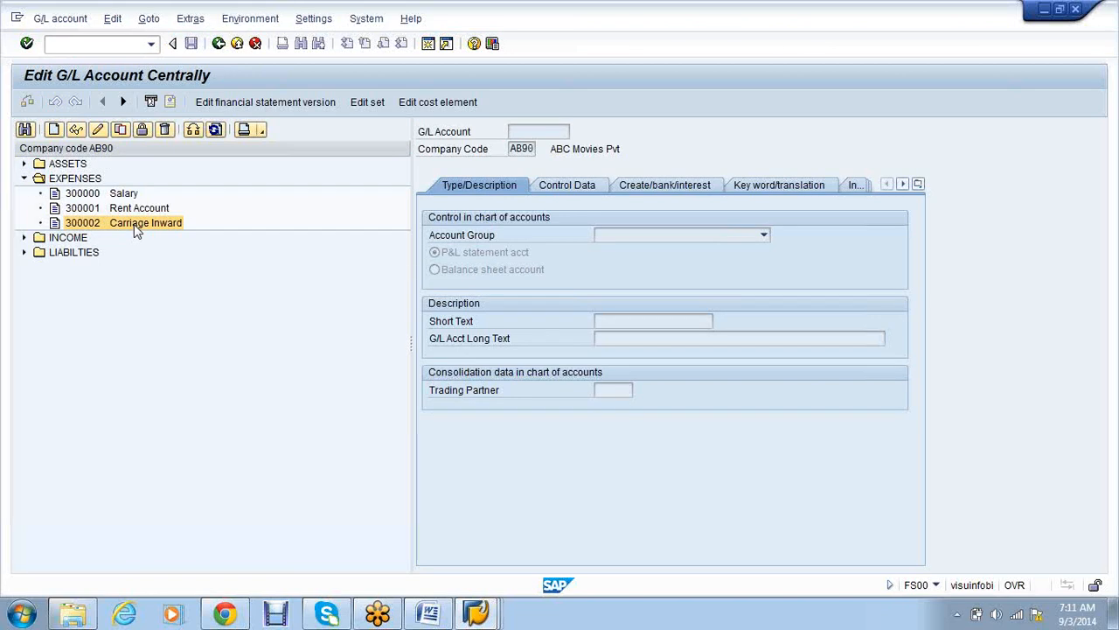
{"action": "right_click", "coordinate": [138, 226]}
{"action": "left_click", "coordinate": [171, 271]}
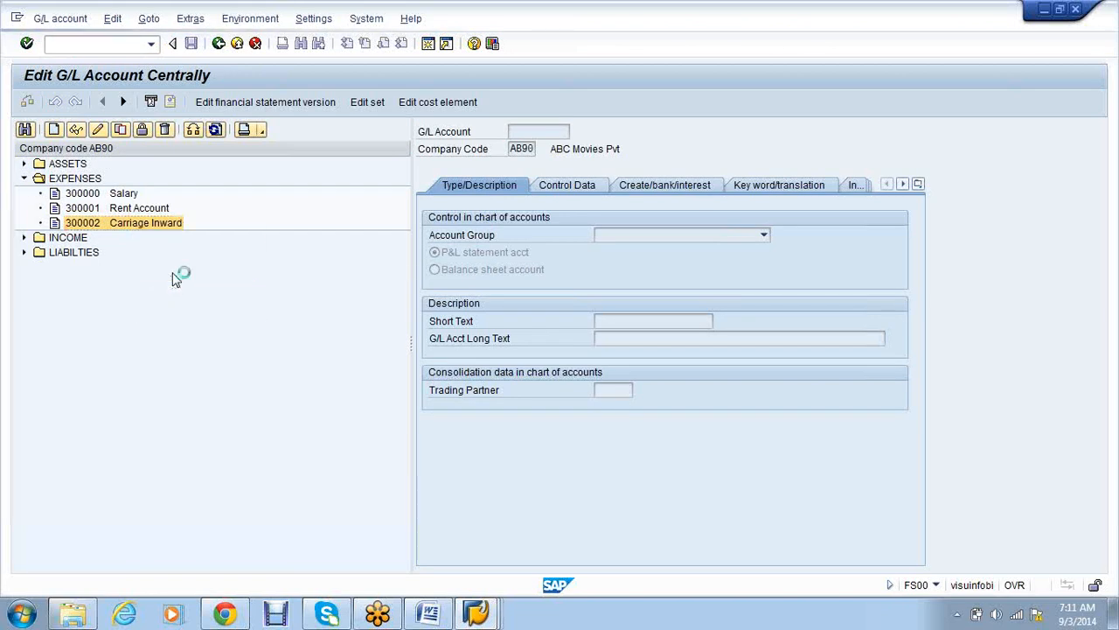
{"action": "type", "text": "300003"}
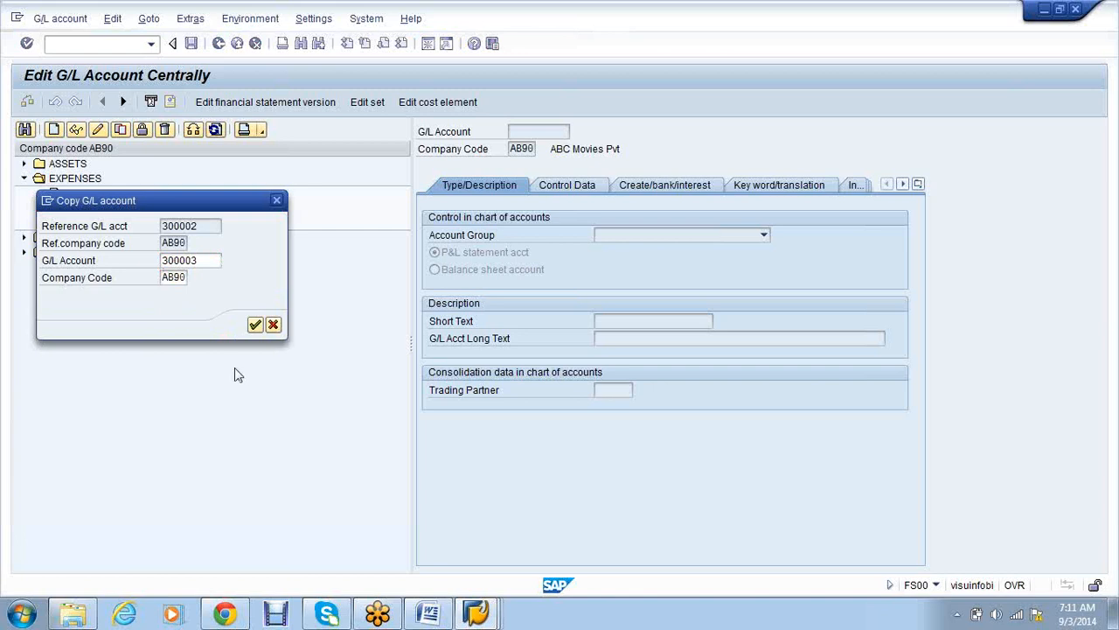
{"action": "key", "text": "Return"}
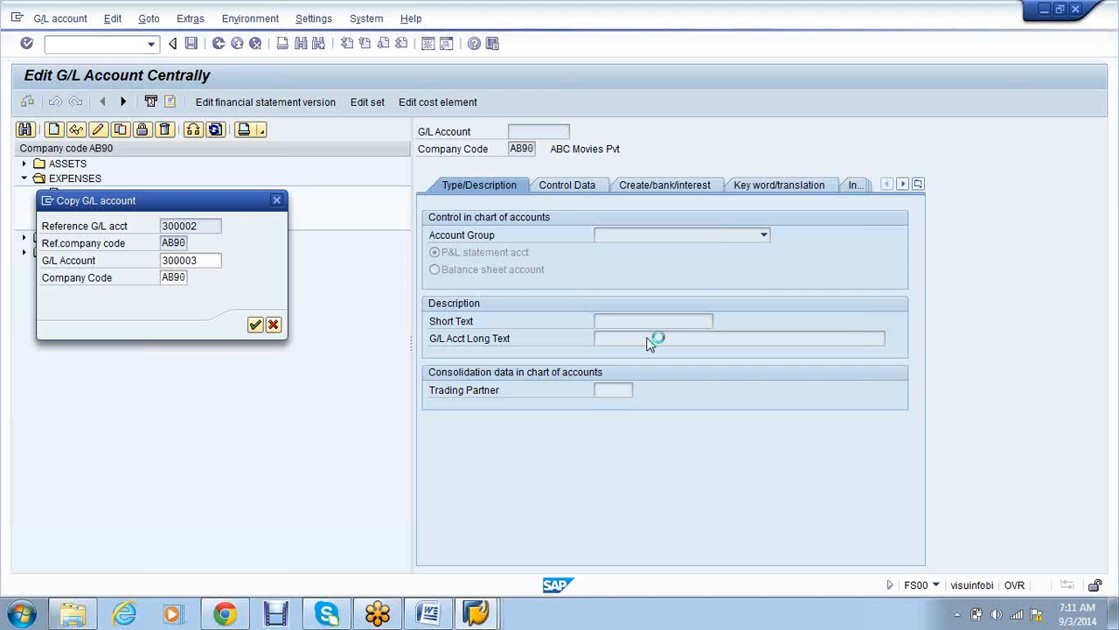
Replace the short text of account 300003 with Insurance Paid.
{"action": "left_click", "coordinate": [690, 321]}
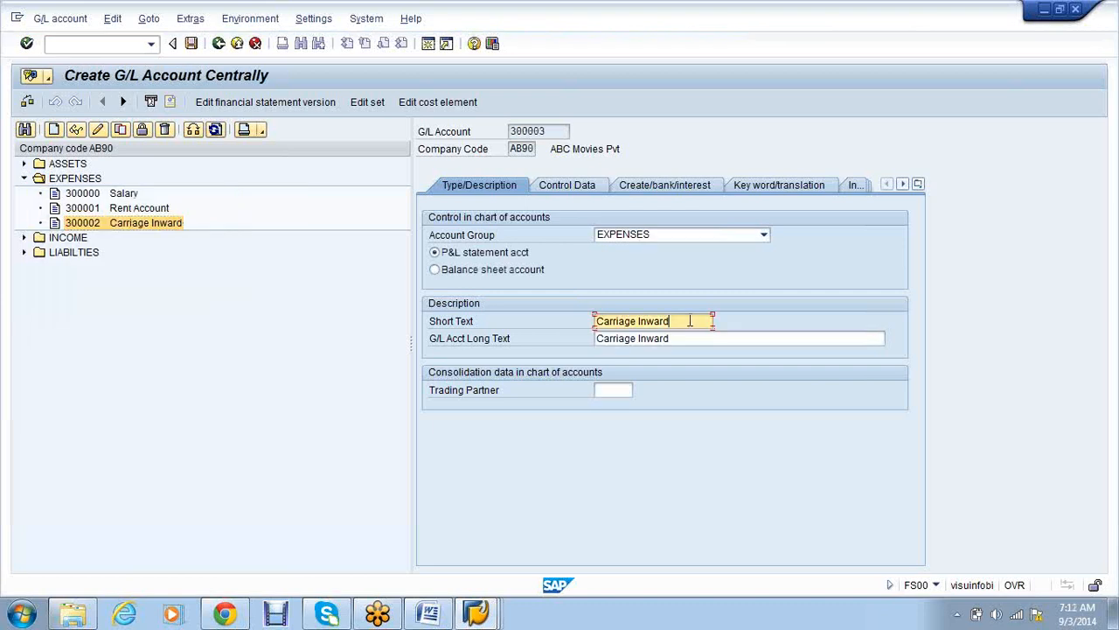
{"action": "key", "text": "BackSpace"}
{"action": "key", "text": "BackSpace"}
{"action": "key", "text": "BackSpace"}
{"action": "key", "text": "BackSpace"}
{"action": "key", "text": "BackSpace"}
{"action": "key", "text": "BackSpace"}
{"action": "key", "text": "BackSpace"}
{"action": "key", "text": "BackSpace"}
{"action": "key", "text": "BackSpace"}
{"action": "key", "text": "BackSpace"}
{"action": "key", "text": "BackSpace"}
{"action": "key", "text": "BackSpace"}
{"action": "key", "text": "BackSpace"}
{"action": "key", "text": "BackSpace"}
{"action": "key", "text": "BackSpace"}
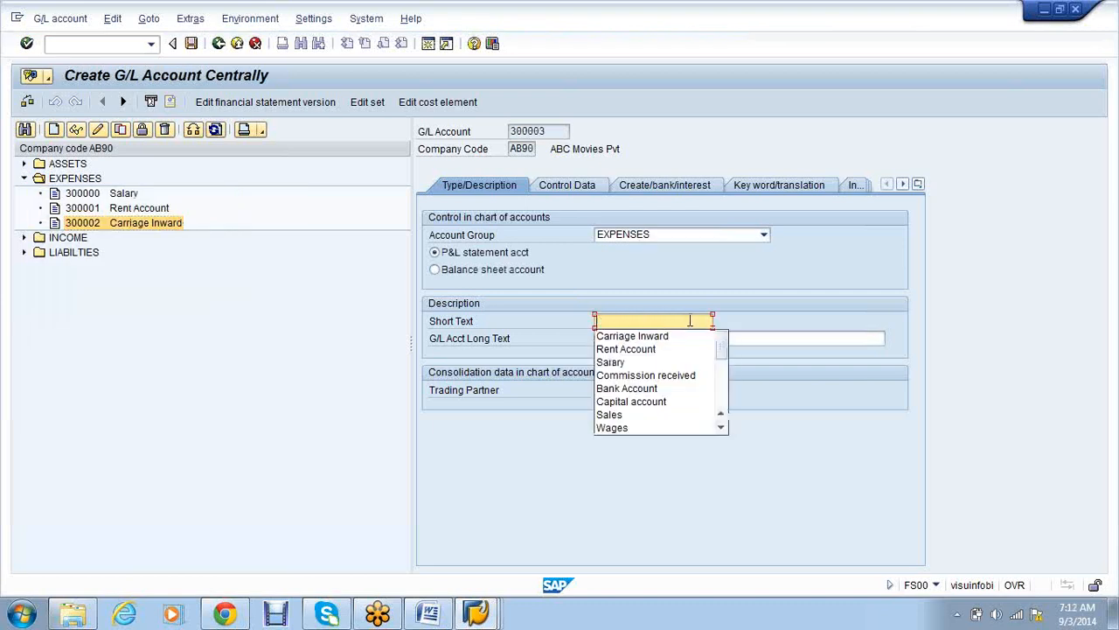
{"action": "type", "text": "Insurance Paid"}
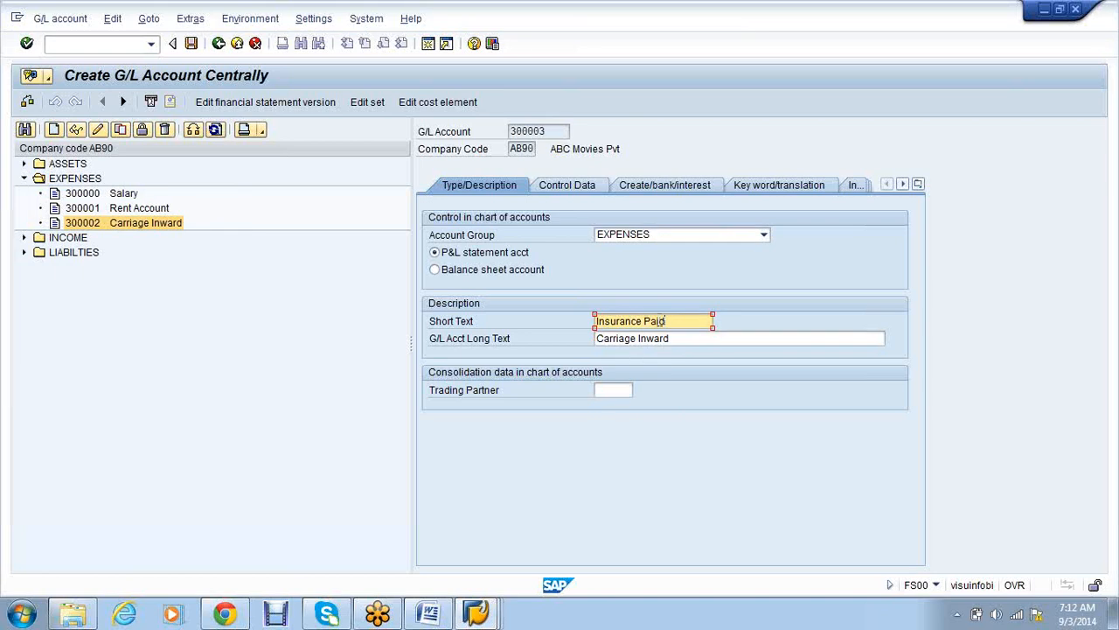
Copy the short text Insurance Paid into the G/L account long text and save account 300003.
{"action": "left_click_drag", "start_coordinate": [690, 321], "coordinate": [598, 316]}
{"action": "key", "text": "ctrl+c"}
{"action": "key", "text": "Tab"}
{"action": "key", "text": "ctrl+v"}
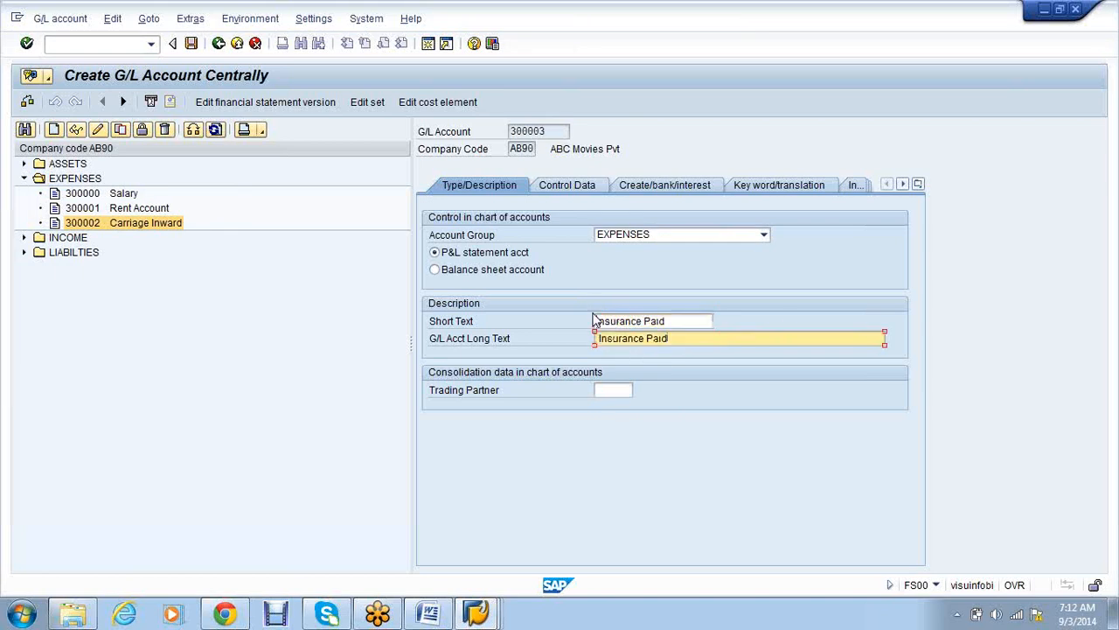
{"action": "left_click", "coordinate": [485, 189]}
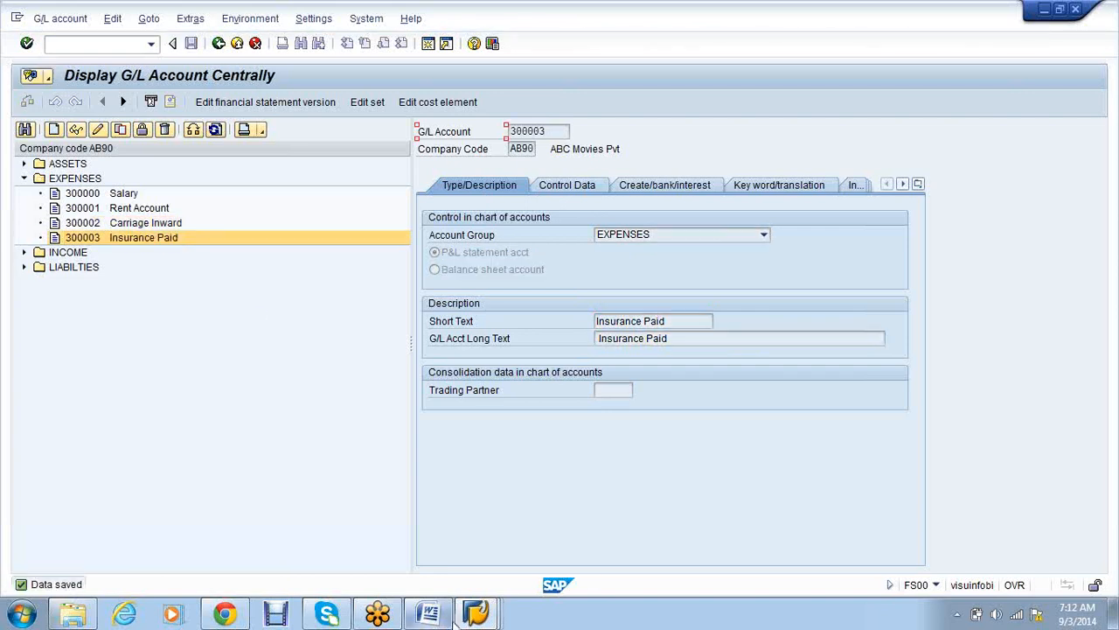
Switch to the SAP Easy Access session and expand Accounting, Financial Accounting and General Ledger down to Posting.
{"action": "left_click", "coordinate": [452, 622]}
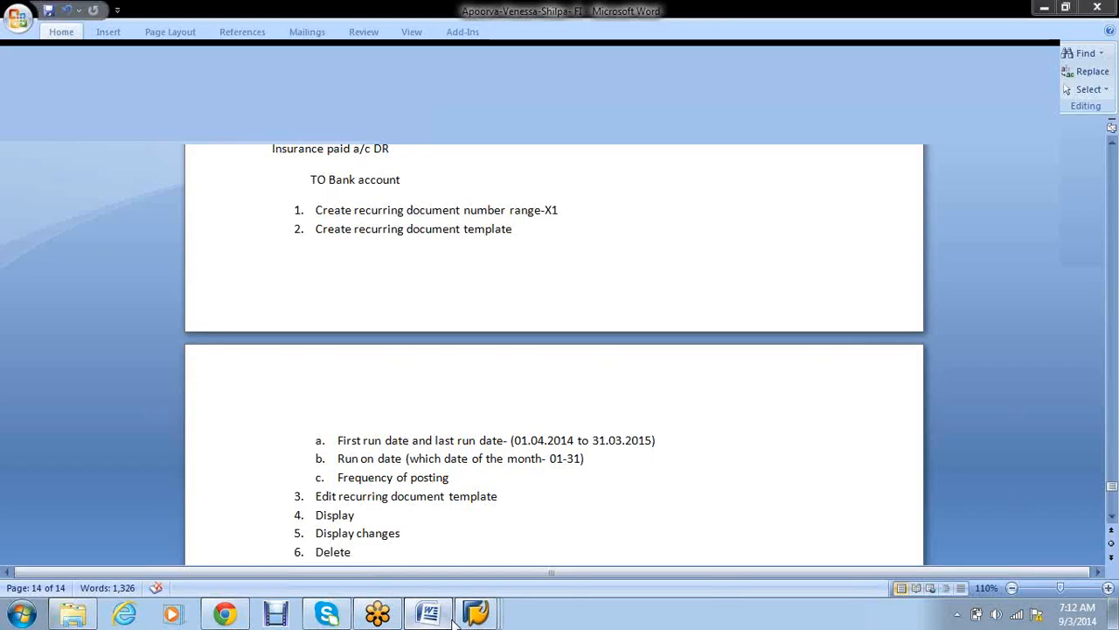
{"action": "mouse_move", "coordinate": [477, 612]}
{"action": "left_click", "coordinate": [450, 550]}
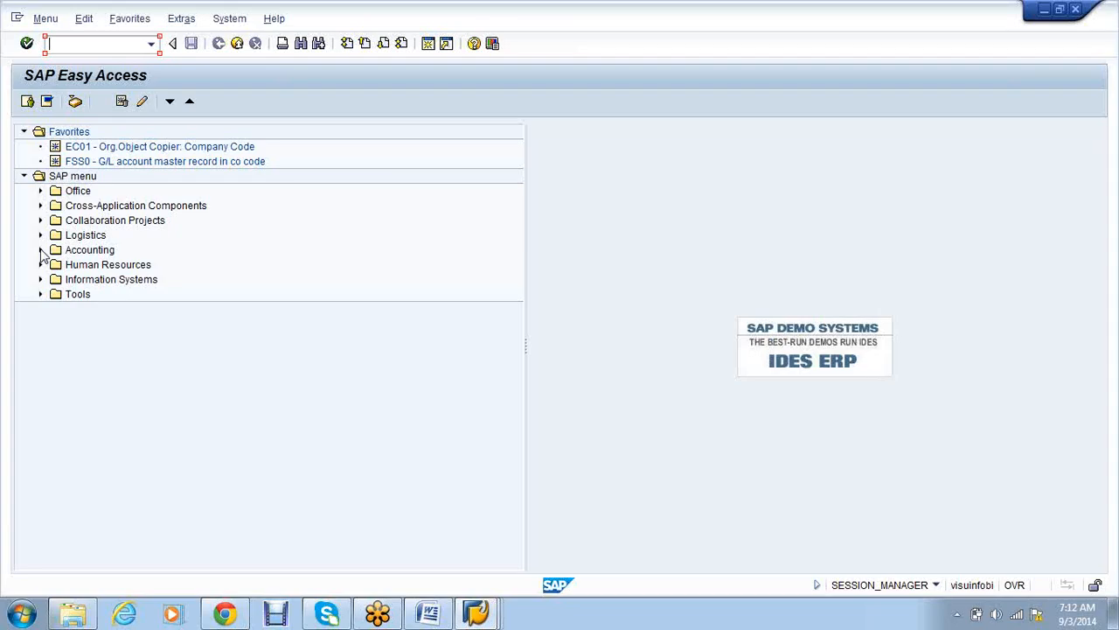
{"action": "left_click", "coordinate": [40, 251]}
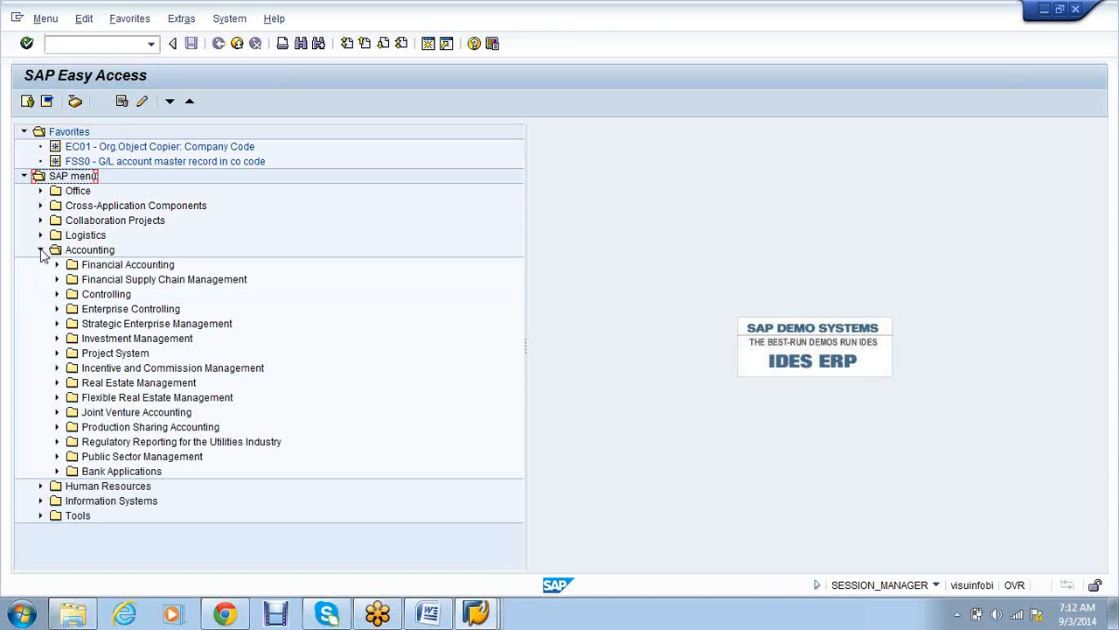
{"action": "left_click", "coordinate": [57, 264]}
{"action": "left_click", "coordinate": [74, 279]}
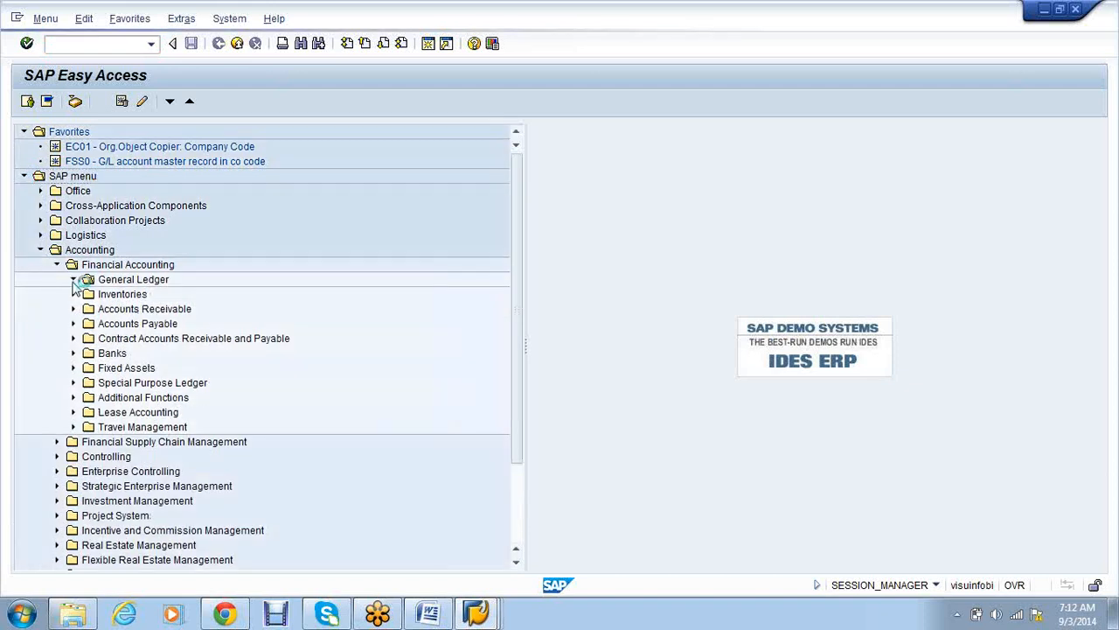
{"action": "left_click", "coordinate": [89, 294]}
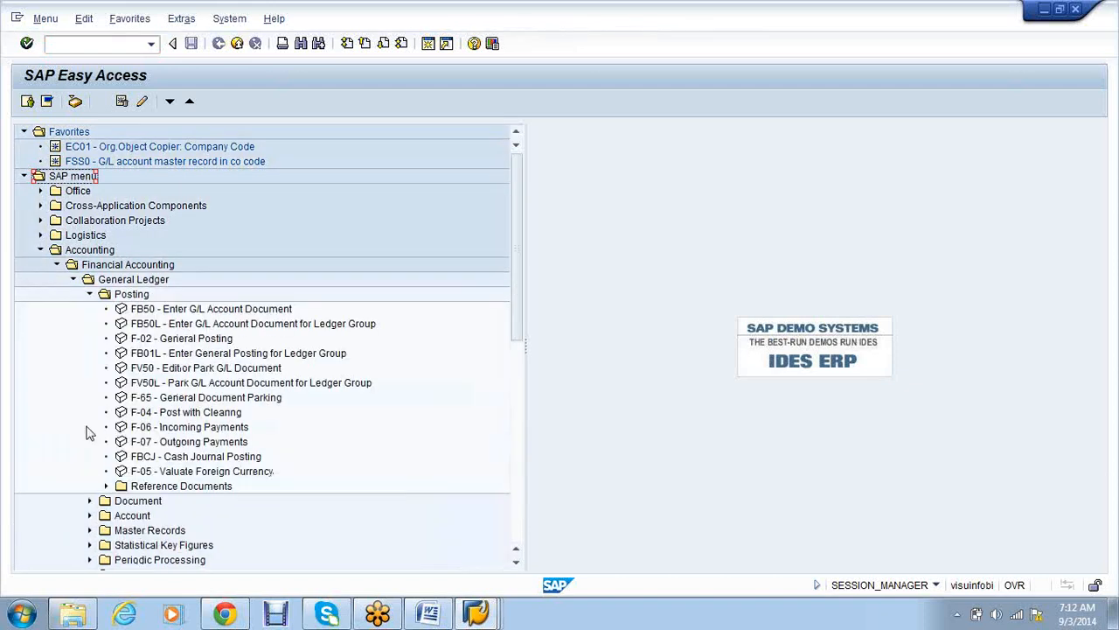
Expand Reference Documents under Posting and open transaction FBD1 Recurring Document.
{"action": "scroll", "coordinate": [88, 432], "scroll_direction": "down", "scroll_amount": 1}
{"action": "scroll", "coordinate": [87, 432], "scroll_direction": "down", "scroll_amount": 3}
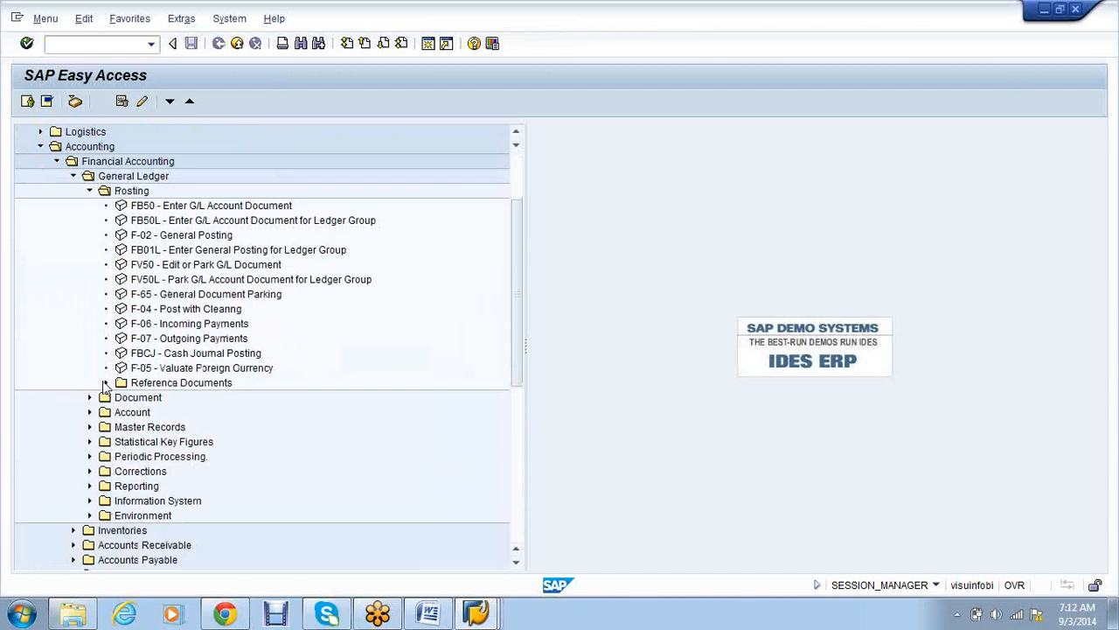
{"action": "left_click", "coordinate": [106, 382]}
{"action": "left_click", "coordinate": [215, 426]}
{"action": "left_click", "coordinate": [218, 416]}
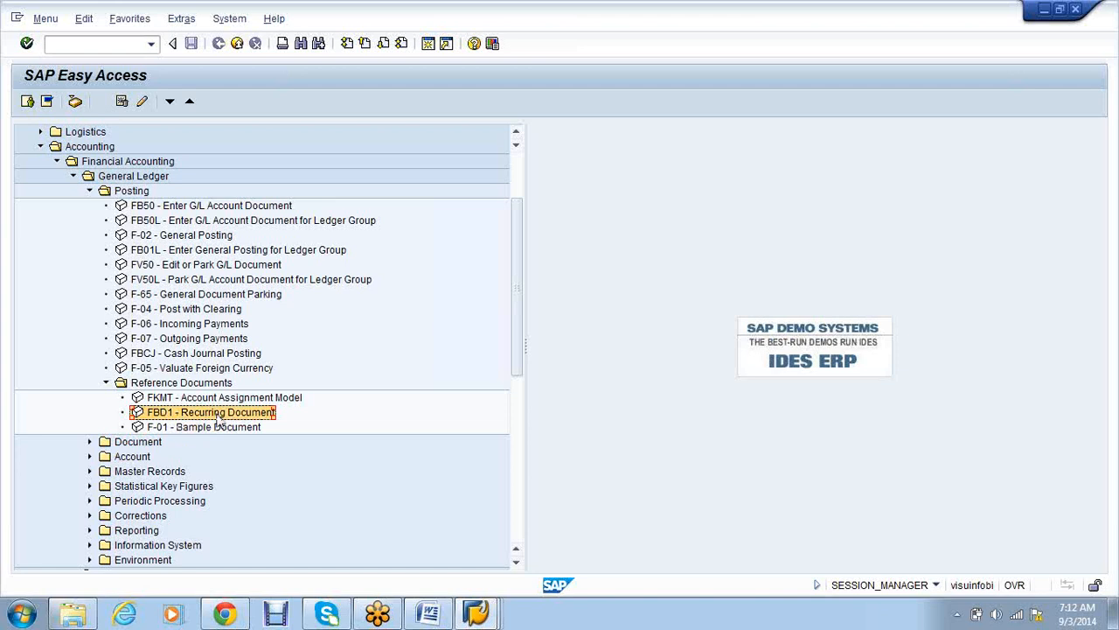
{"action": "double_click", "coordinate": [216, 414]}
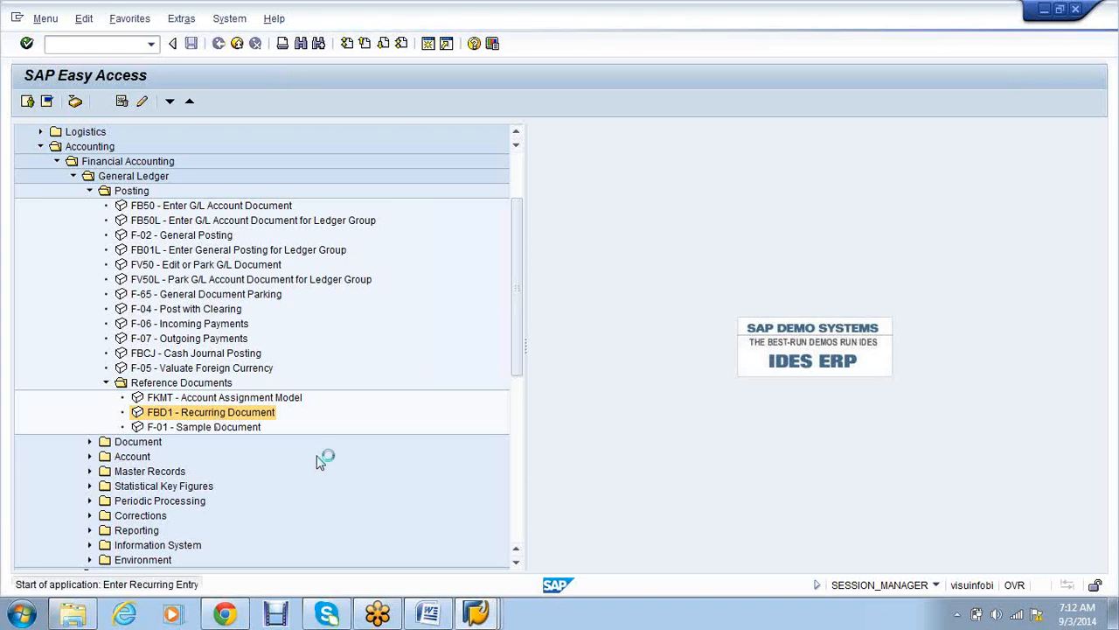
Set the recurring entry's first run to 01.04.2014 and its last run to 31.03.2015.
{"action": "left_click", "coordinate": [201, 184]}
{"action": "type", "text": "01.04.2014"}
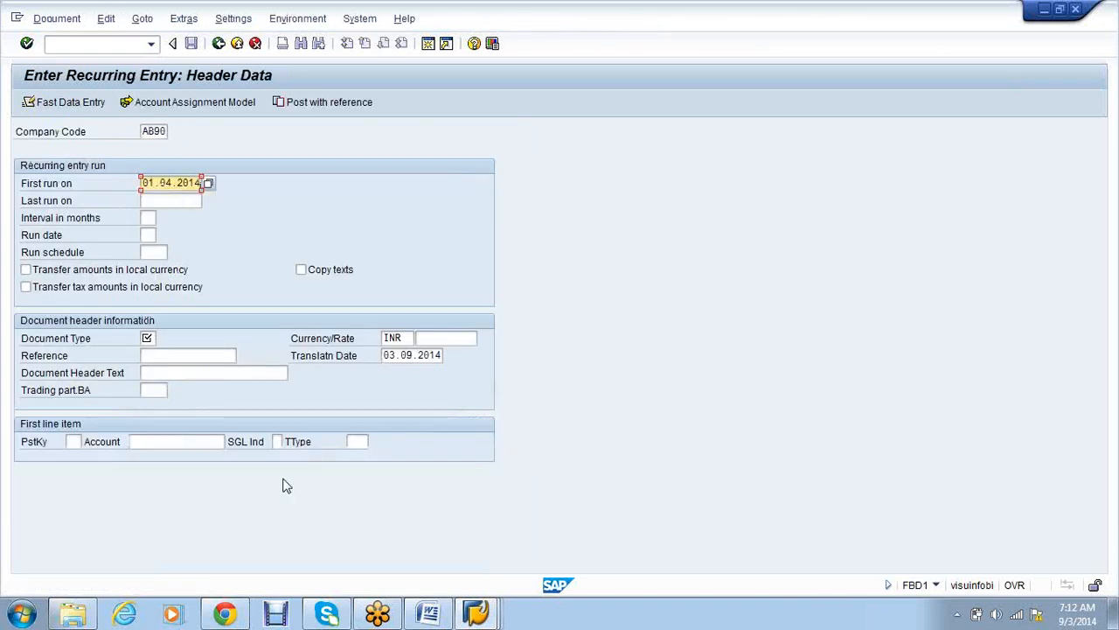
{"action": "key", "text": "Tab"}
{"action": "type", "text": "31"}
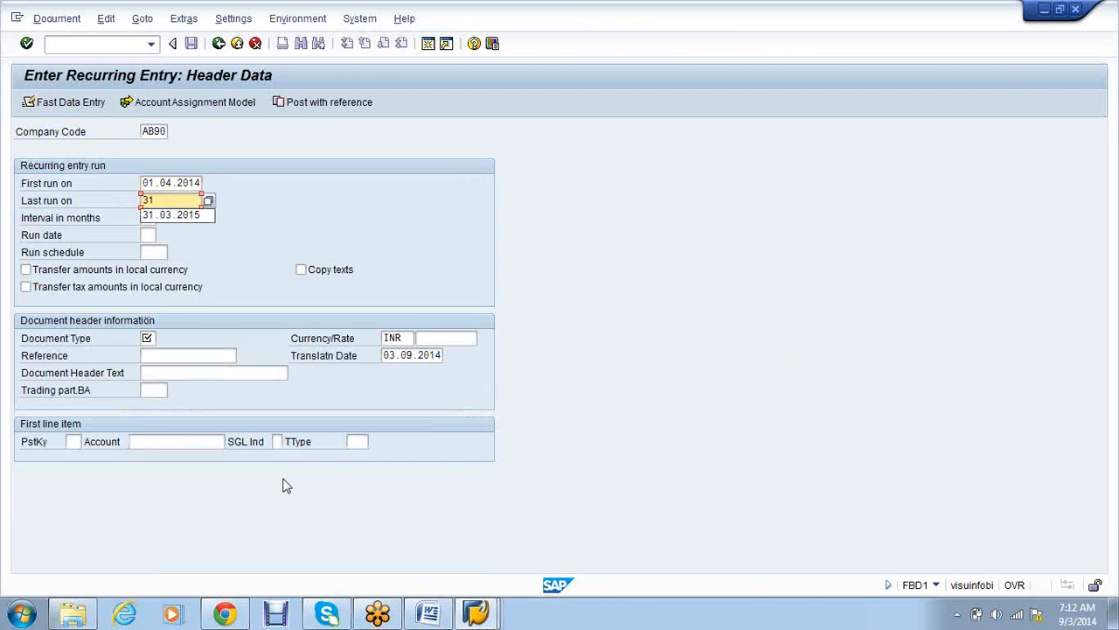
{"action": "key", "text": "Down"}
{"action": "key", "text": "Return"}
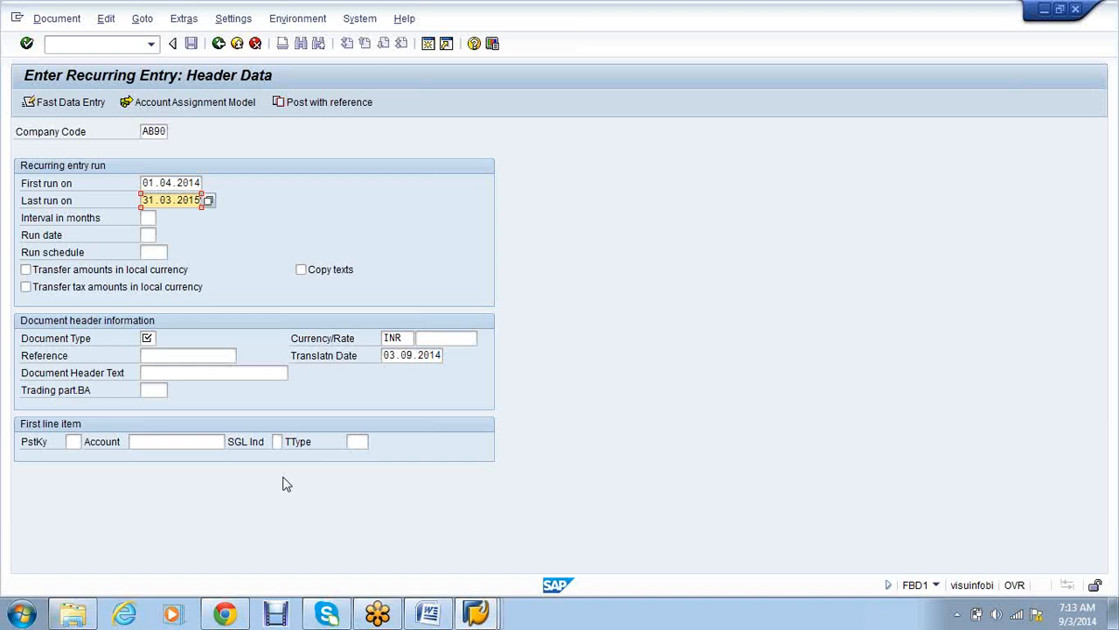
Set the recurring entry's interval in months to 01 (per month) and its run date to 02.
{"action": "key", "text": "Tab"}
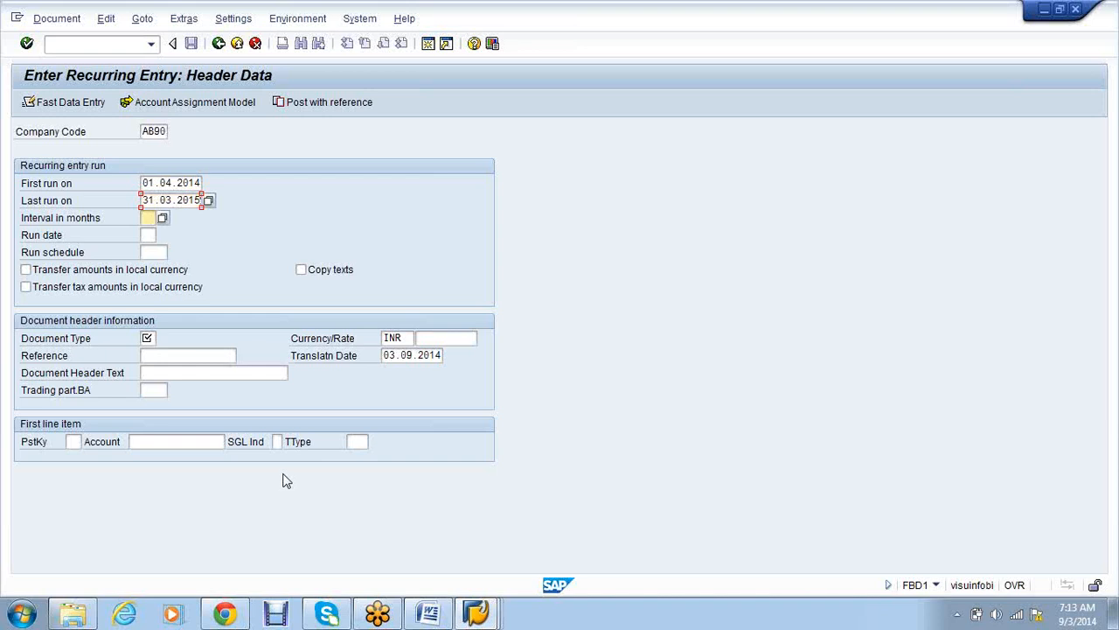
{"action": "type", "text": "01"}
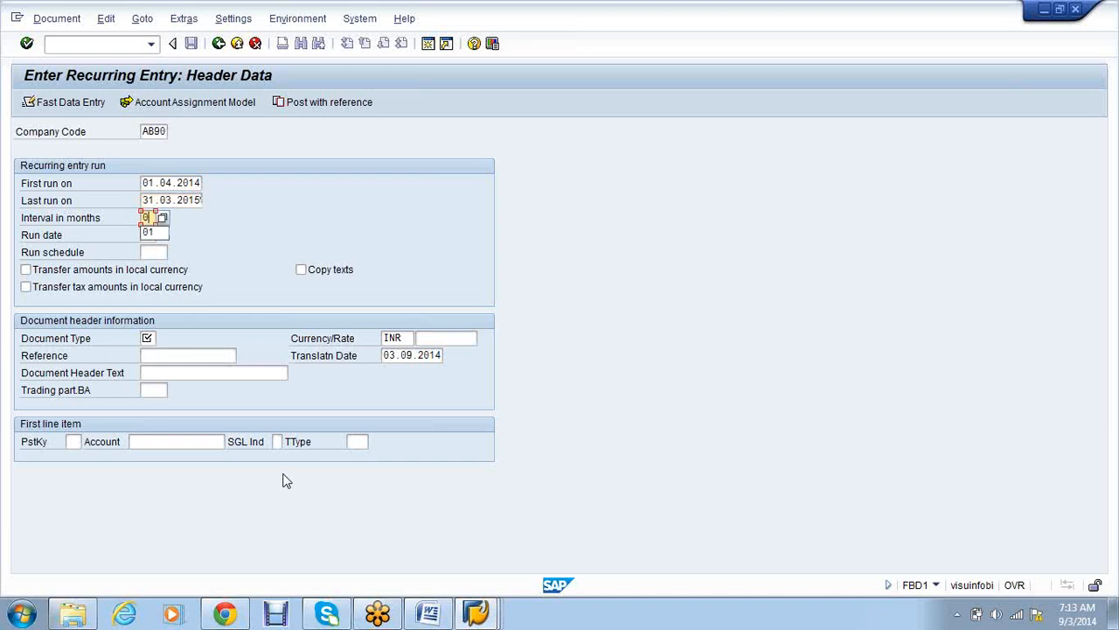
{"action": "left_click", "coordinate": [164, 216]}
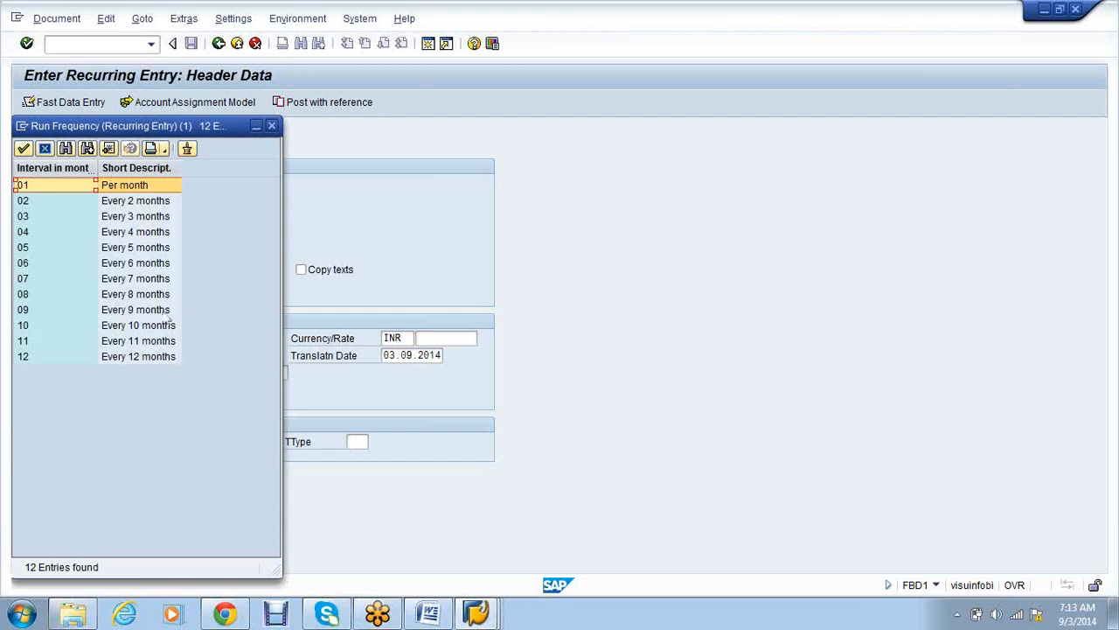
{"action": "double_click", "coordinate": [162, 186]}
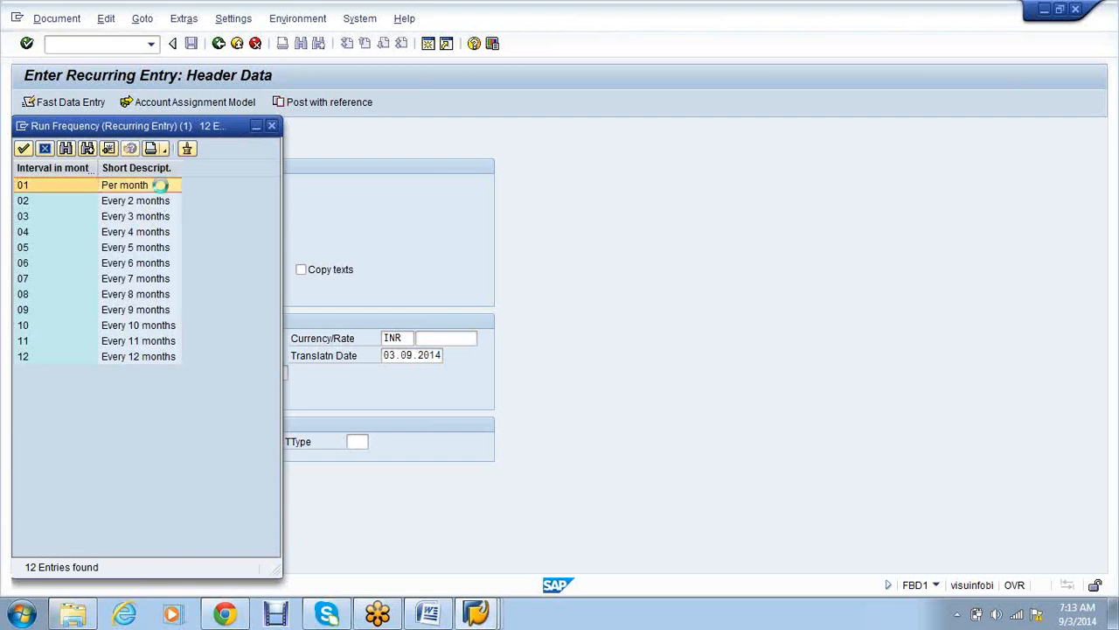
{"action": "key", "text": "Tab"}
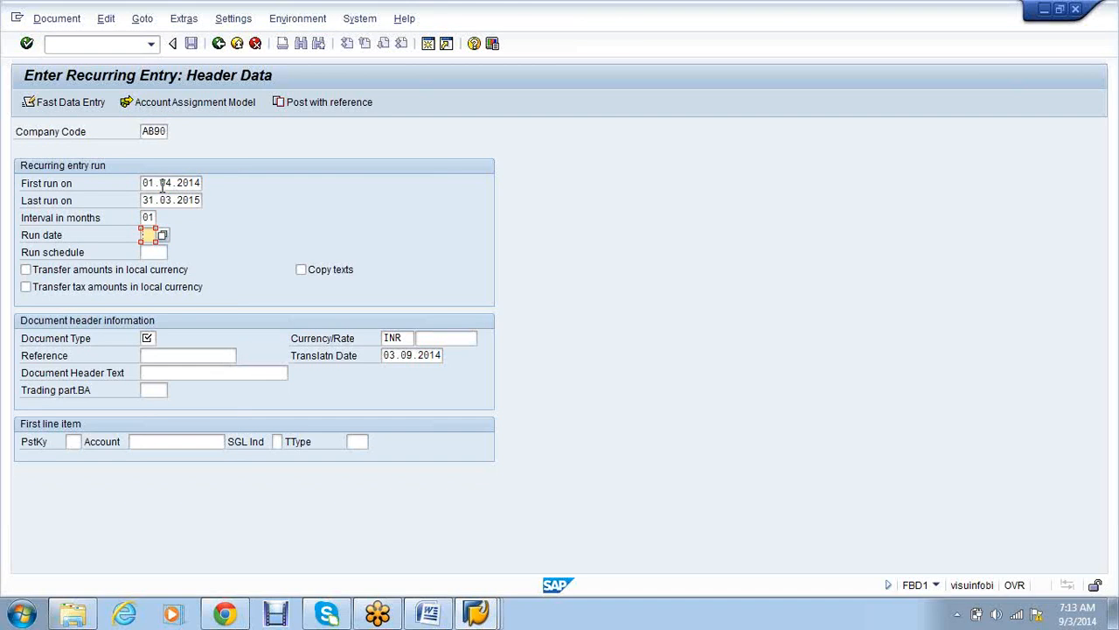
{"action": "type", "text": "02"}
Enable transferring amounts in local currency and set the document type to SA.
{"action": "left_click", "coordinate": [99, 275]}
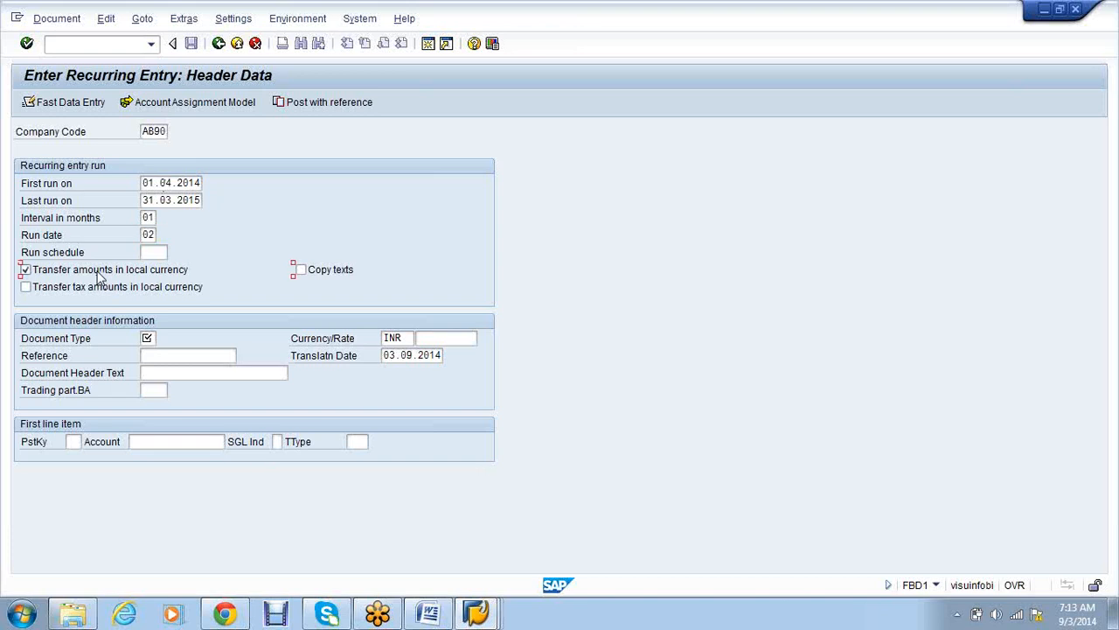
{"action": "left_click", "coordinate": [147, 338]}
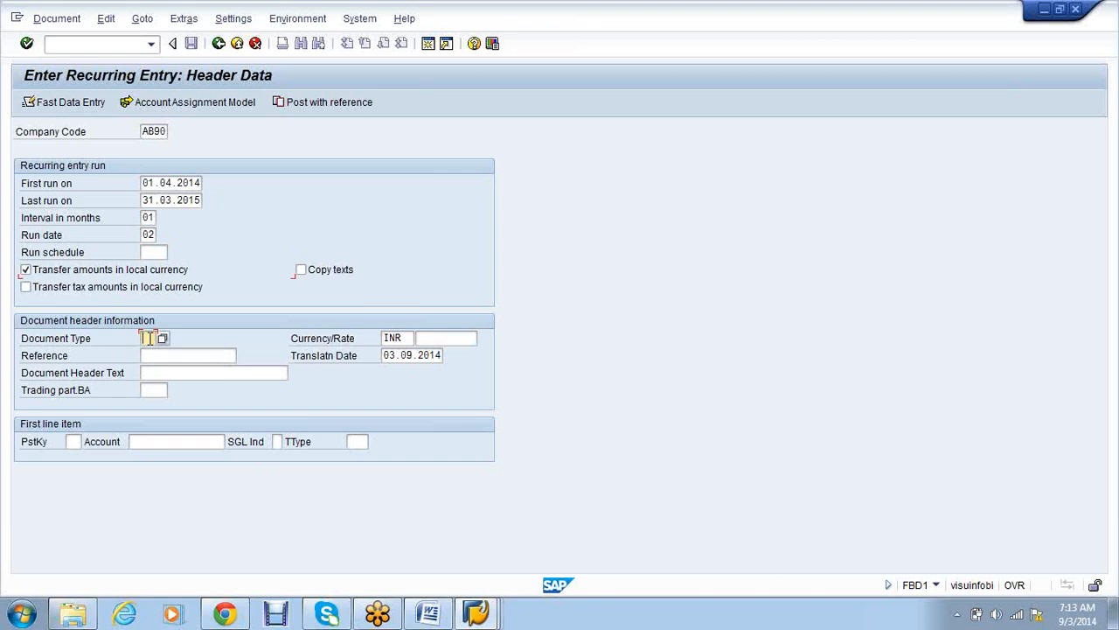
{"action": "type", "text": "SA"}
{"action": "left_click", "coordinate": [151, 375]}
{"action": "left_click", "coordinate": [173, 357]}
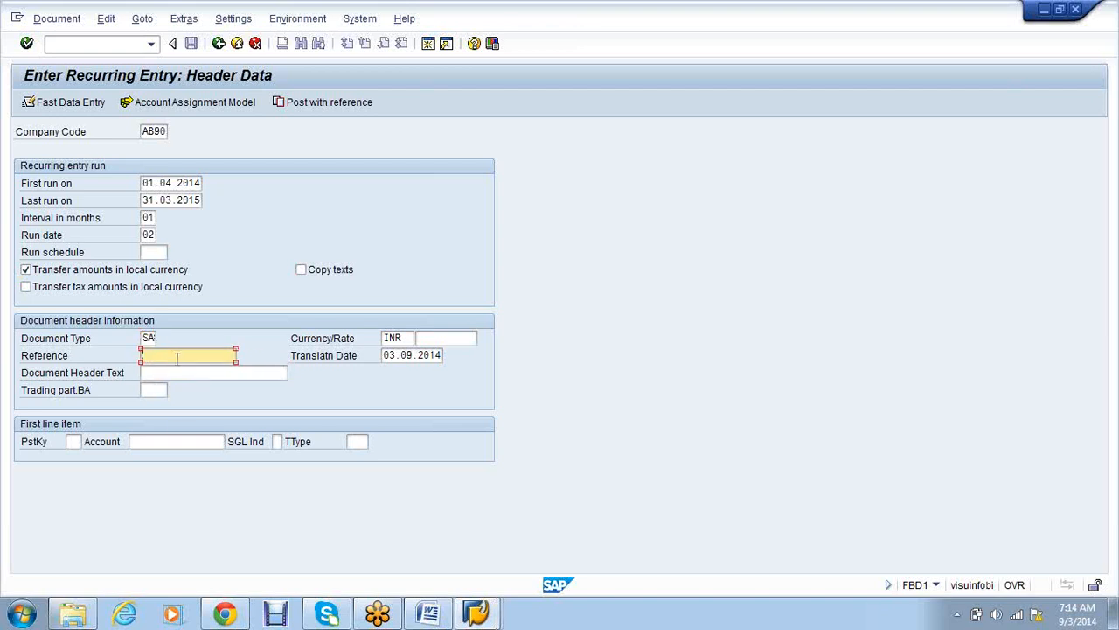
Enter posting key 40 and account 300001 for the first line item and accept the header data.
{"action": "left_click", "coordinate": [76, 442]}
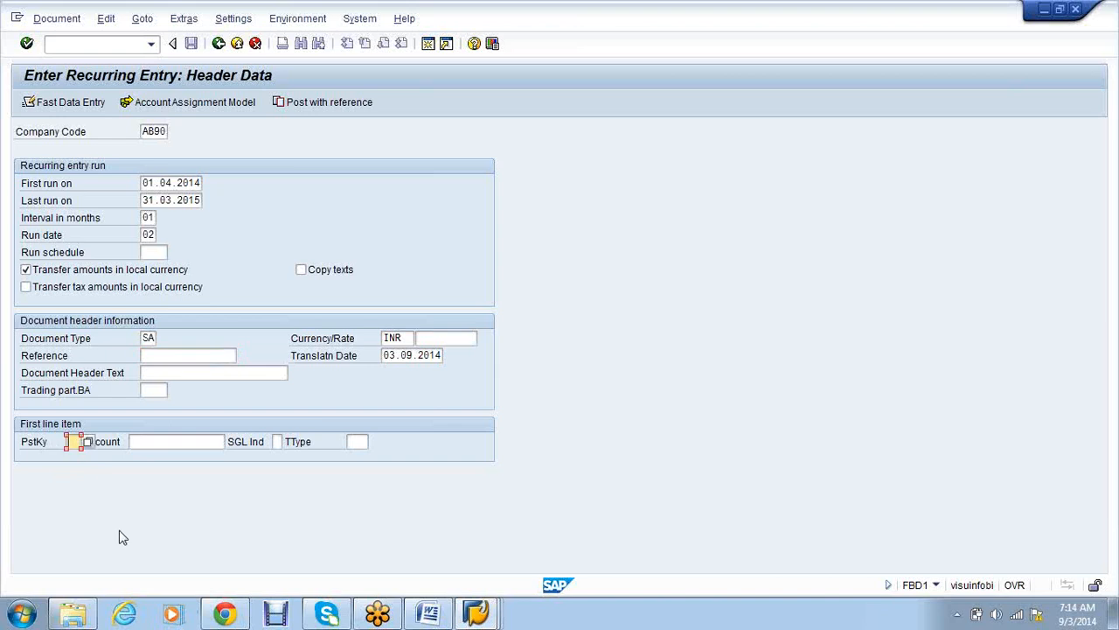
{"action": "type", "text": "40"}
{"action": "key", "text": "Tab"}
{"action": "type", "text": "3000"}
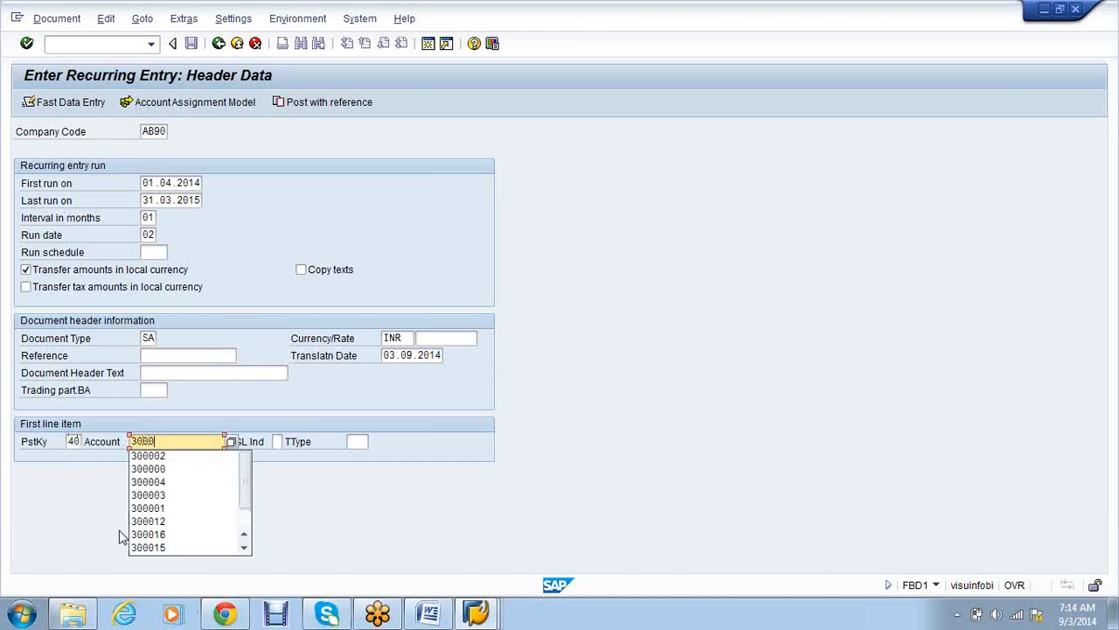
{"action": "type", "text": "01"}
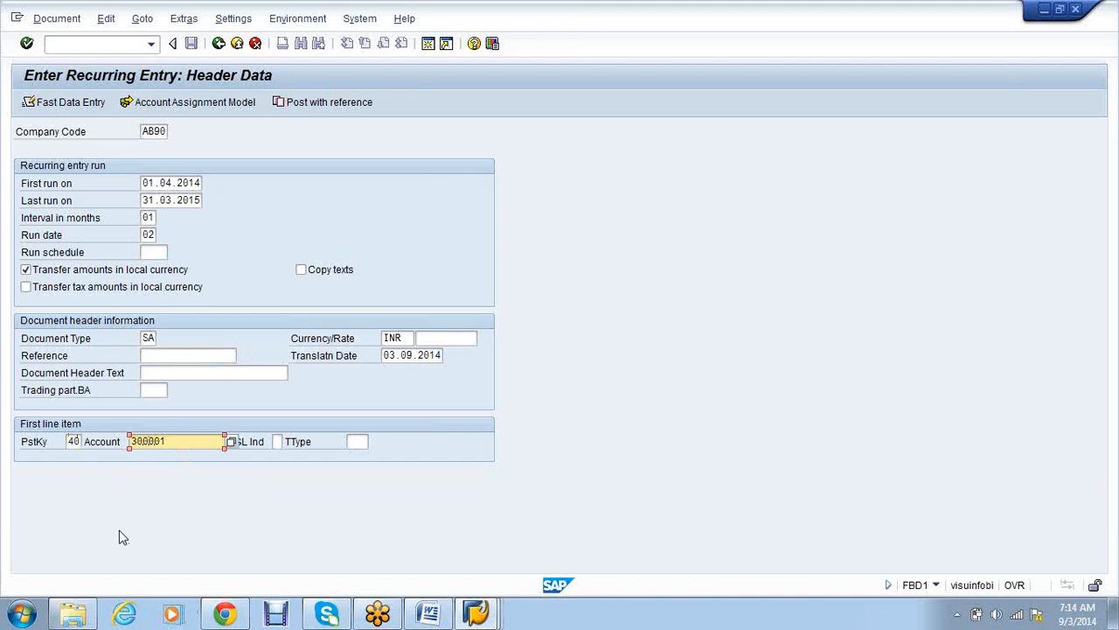
{"action": "key", "text": "Return"}
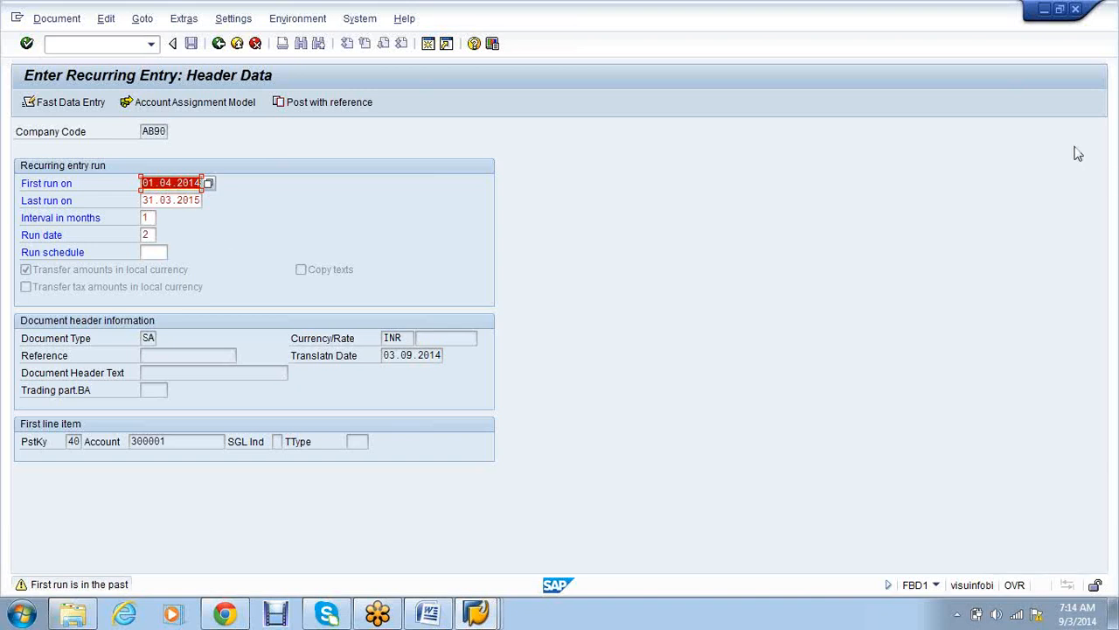
{"action": "left_click", "coordinate": [1109, 48]}
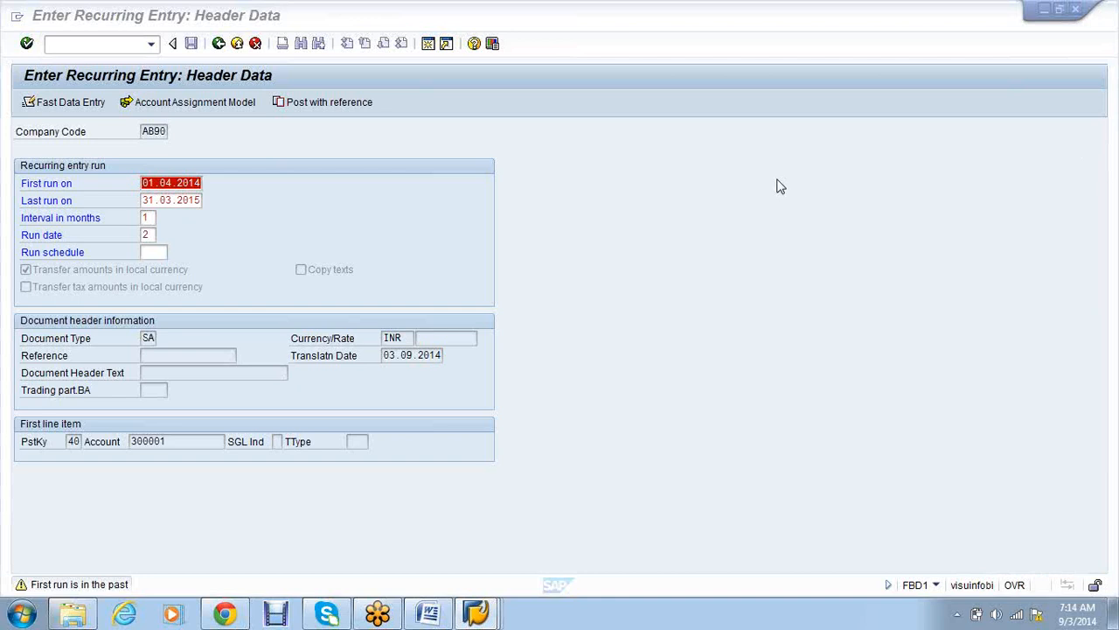
{"action": "left_click", "coordinate": [626, 234]}
{"action": "key", "text": "Return"}
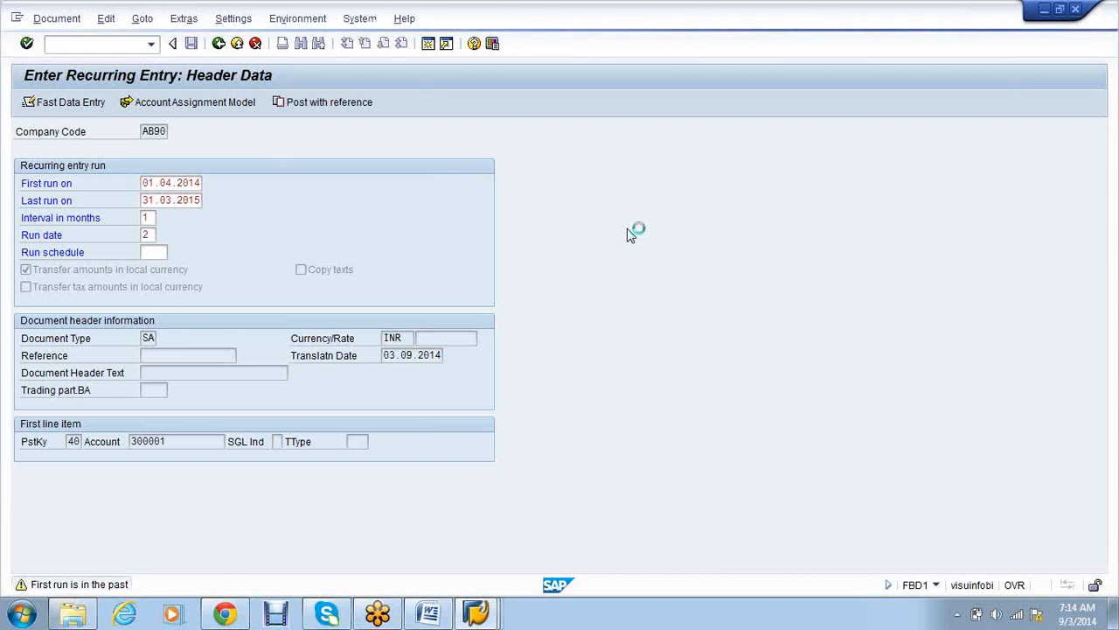
Set the Rent Account debit amount to 8000 and add the next line item with posting key 50 and account 1.
{"action": "type", "text": "8000"}
{"action": "key", "text": "Tab"}
{"action": "key", "text": "Tab"}
{"action": "key", "text": "Tab"}
{"action": "key", "text": "Tab"}
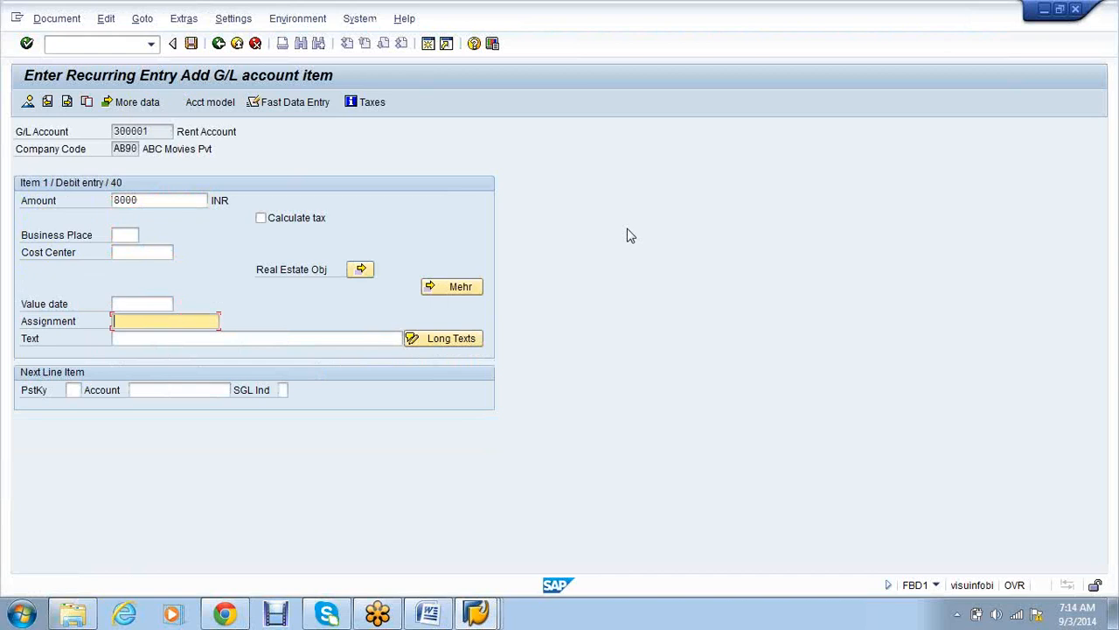
{"action": "key", "text": "Tab"}
{"action": "key", "text": "Tab"}
{"action": "type", "text": "50"}
{"action": "key", "text": "Tab"}
{"action": "type", "text": "1"}
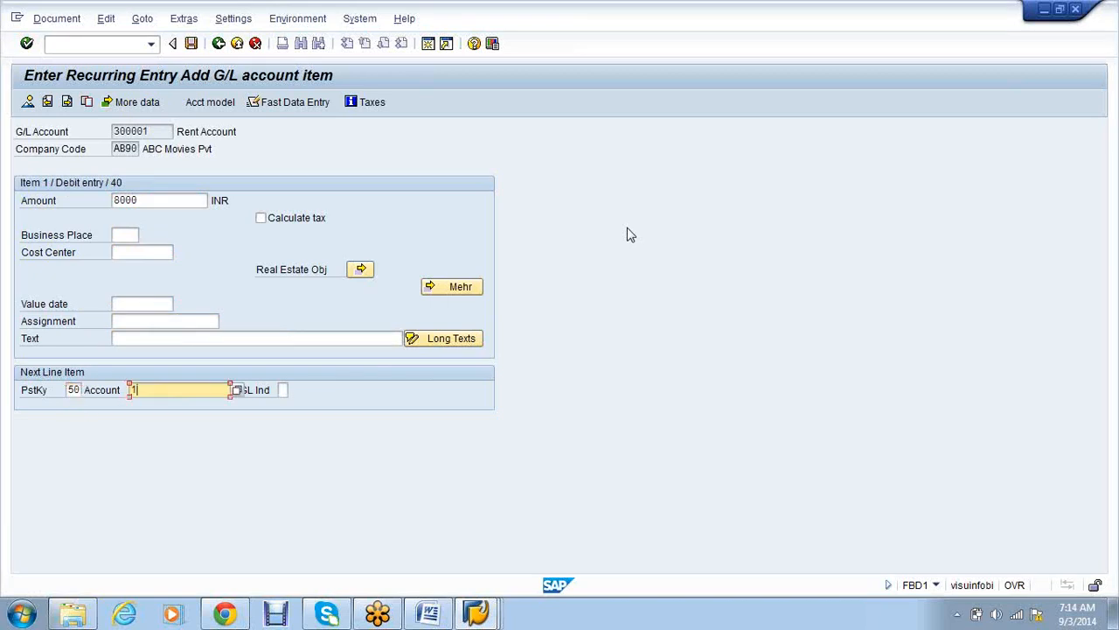
{"action": "key", "text": "Return"}
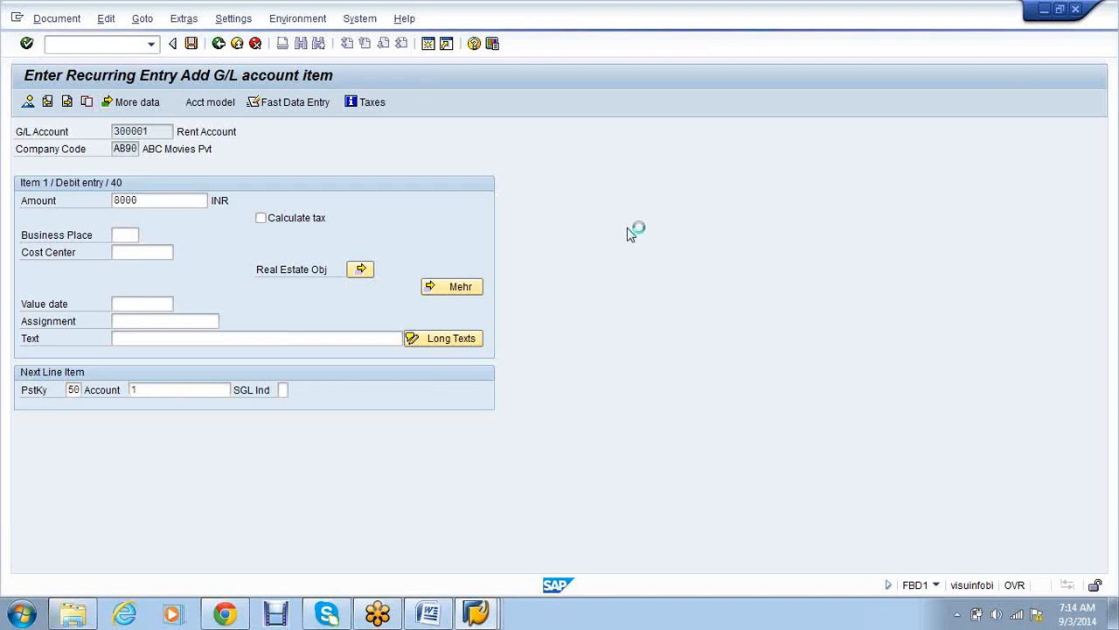
Complete the Bank Account credit item with amount * and value date 03.09.2014, and save the recurring document.
{"action": "key", "text": "Tab"}
{"action": "key", "text": "Tab"}
{"action": "key", "text": "Tab"}
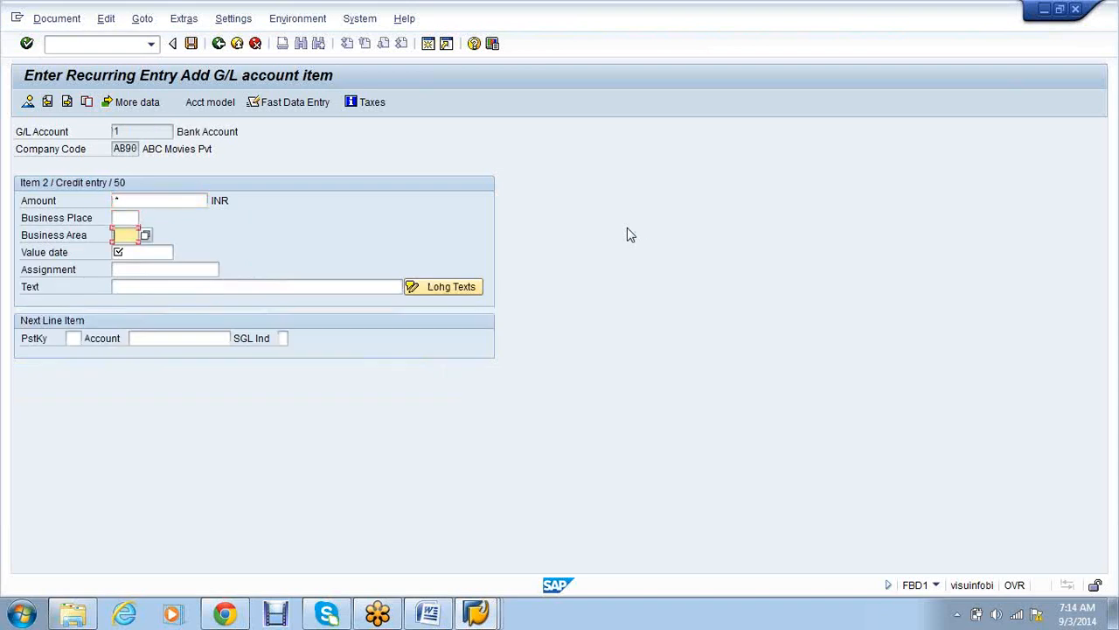
{"action": "left_click", "coordinate": [191, 361]}
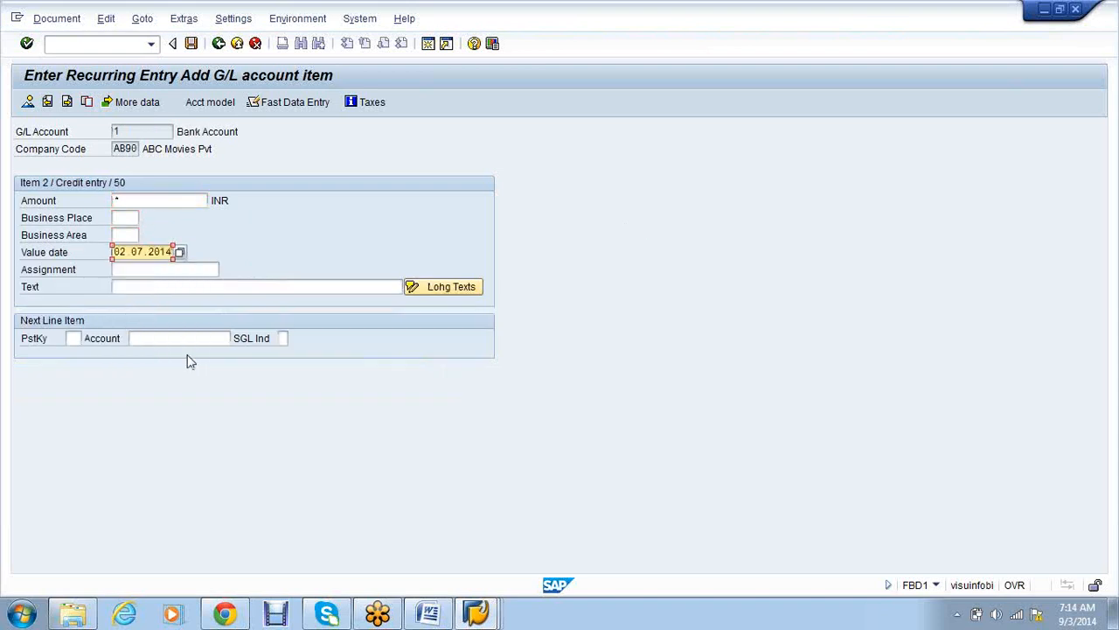
{"action": "left_click", "coordinate": [132, 253]}
{"action": "key", "text": "Left"}
{"action": "key", "text": "BackSpace"}
{"action": "type", "text": "3"}
{"action": "key", "text": "Insert"}
{"action": "type", "text": "."}
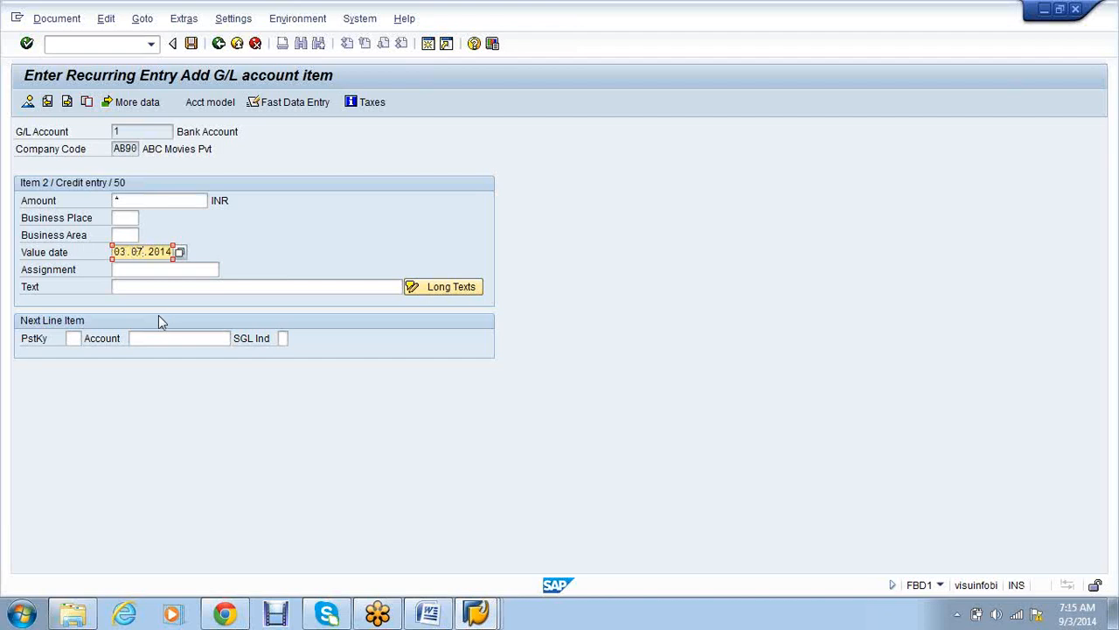
{"action": "key", "text": "BackSpace"}
{"action": "type", "text": "9"}
{"action": "key", "text": "Return"}
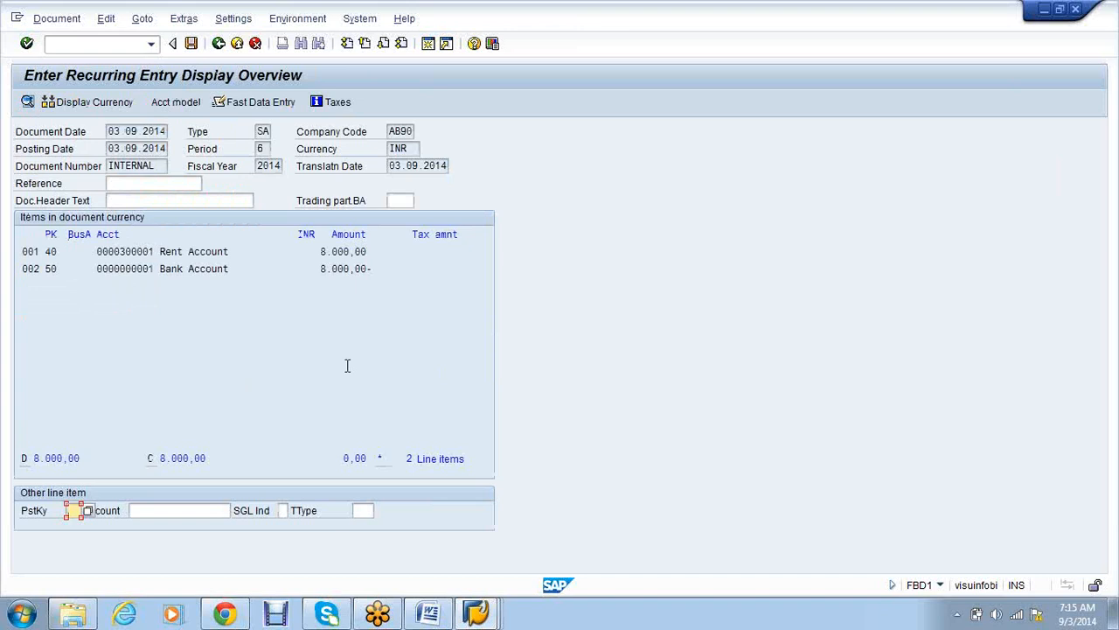
{"action": "key", "text": "ctrl+s"}
Set a new recurring entry run from 01.04.2014 to 31.03.2015 with a 01-month interval and run date 28.
{"action": "left_click", "coordinate": [153, 183]}
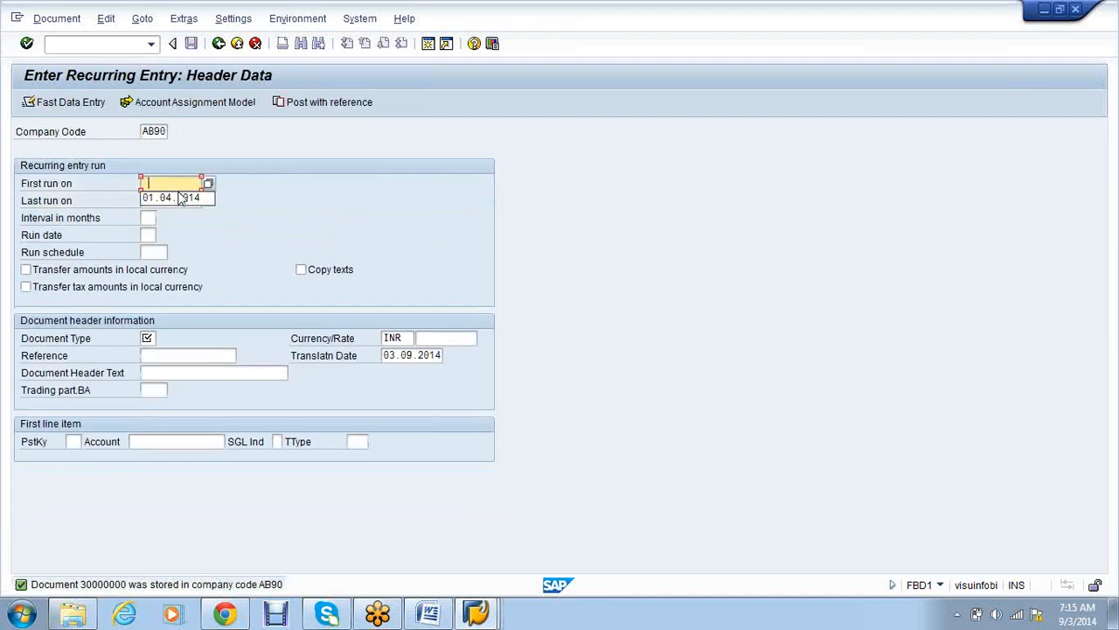
{"action": "left_click", "coordinate": [179, 197]}
{"action": "left_click", "coordinate": [179, 201]}
{"action": "left_click", "coordinate": [179, 215]}
{"action": "left_click", "coordinate": [152, 219]}
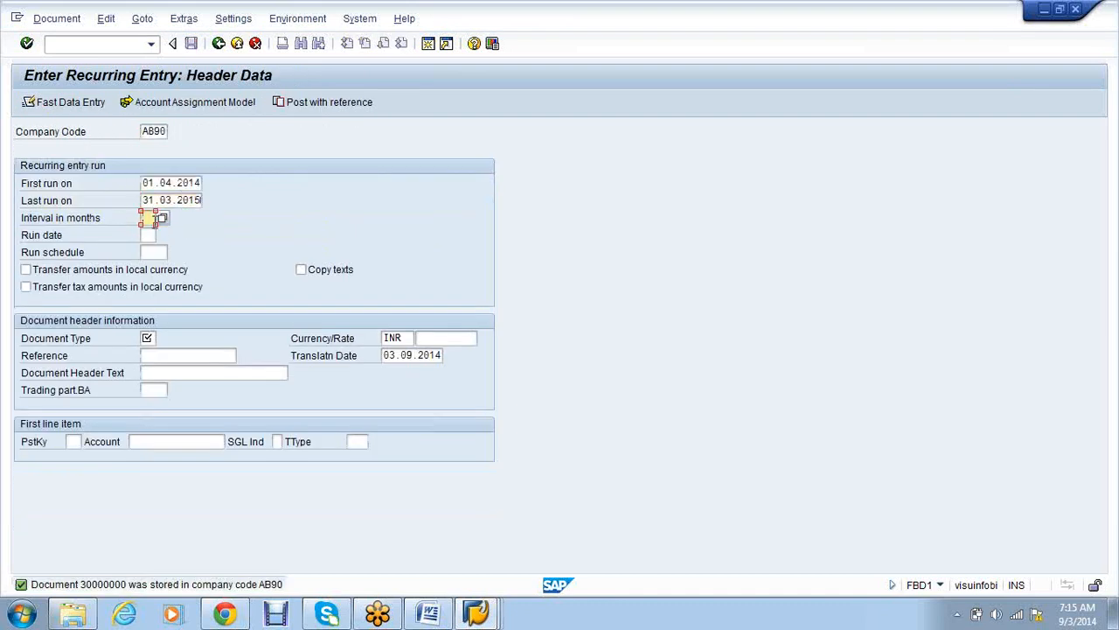
{"action": "left_click", "coordinate": [153, 235]}
{"action": "left_click", "coordinate": [153, 234]}
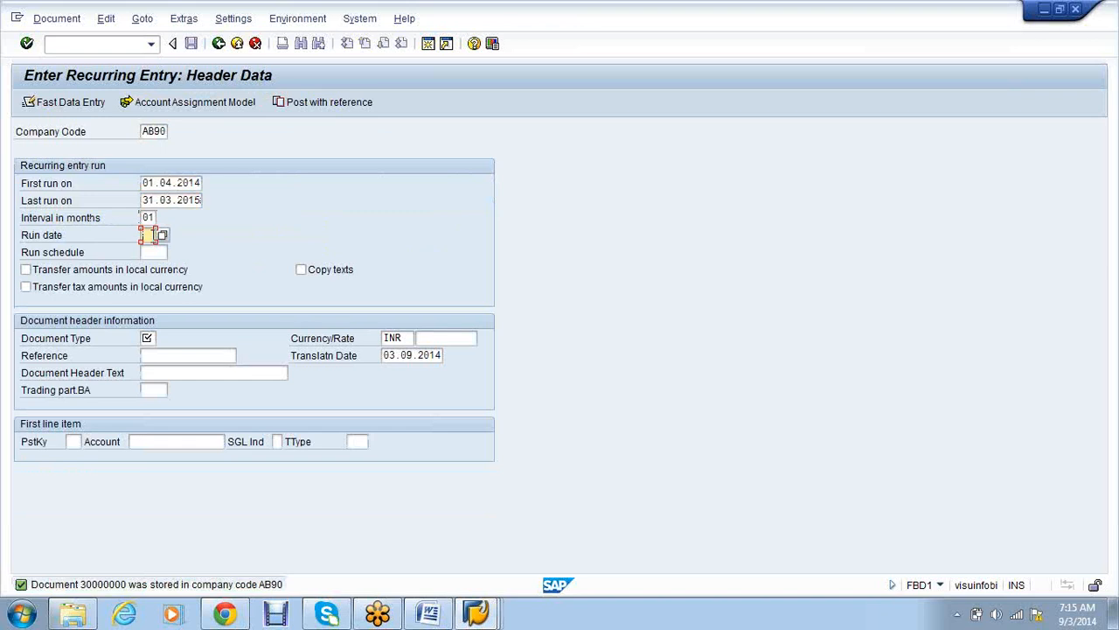
{"action": "type", "text": "28"}
Enable transferring amounts in local currency and choose document type SA for the new recurring entry.
{"action": "left_click", "coordinate": [146, 272]}
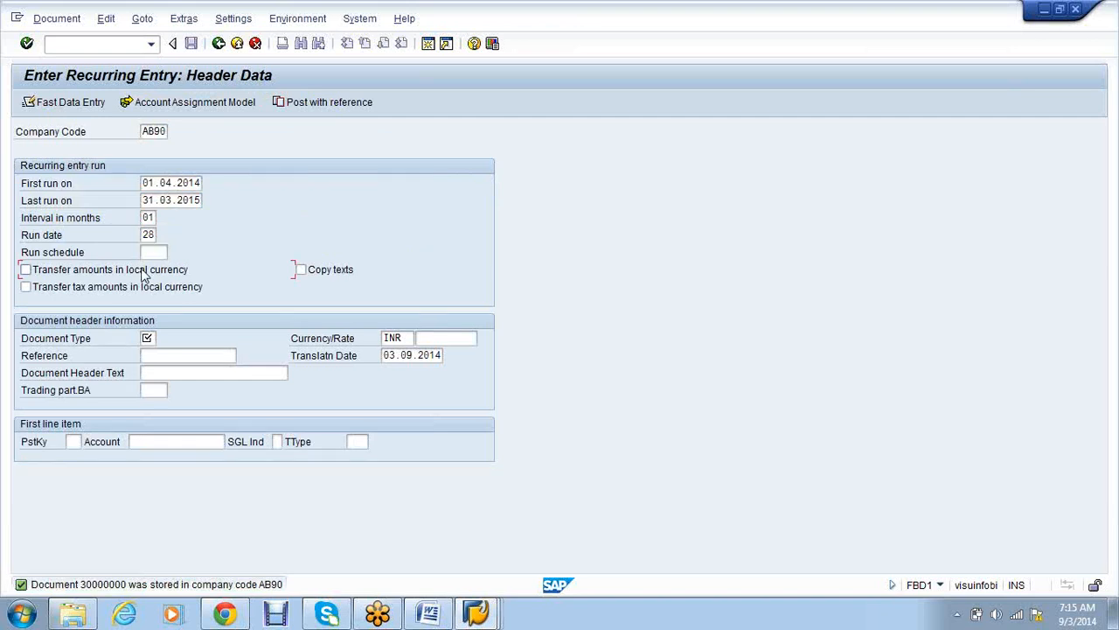
{"action": "left_click", "coordinate": [146, 338]}
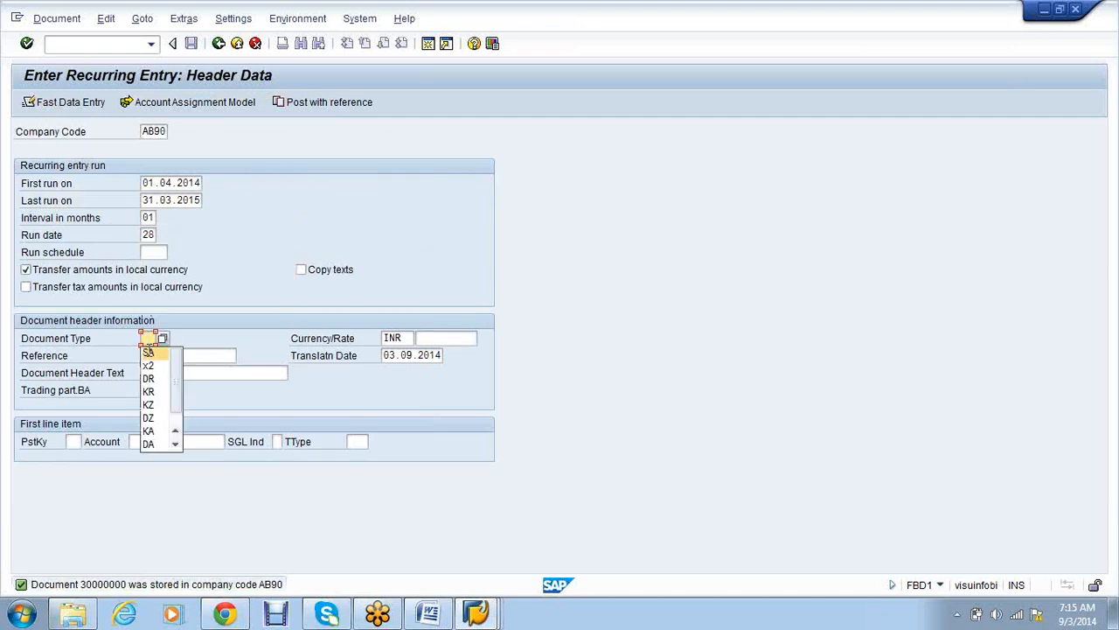
{"action": "left_click", "coordinate": [150, 353]}
Enter posting key 40 and account 300004 for the first line item and try to accept the header data.
{"action": "left_click", "coordinate": [73, 441]}
{"action": "type", "text": "40"}
{"action": "key", "text": "Tab"}
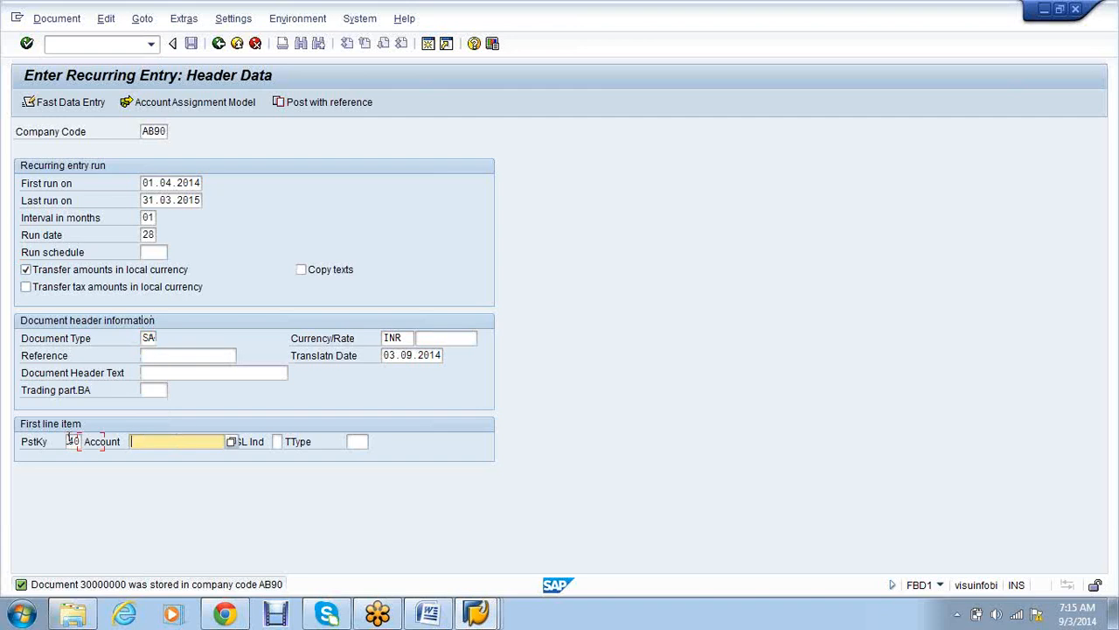
{"action": "left_click", "coordinate": [144, 483]}
{"action": "key", "text": "BackSpace"}
{"action": "type", "text": "4"}
{"action": "key", "text": "Return"}
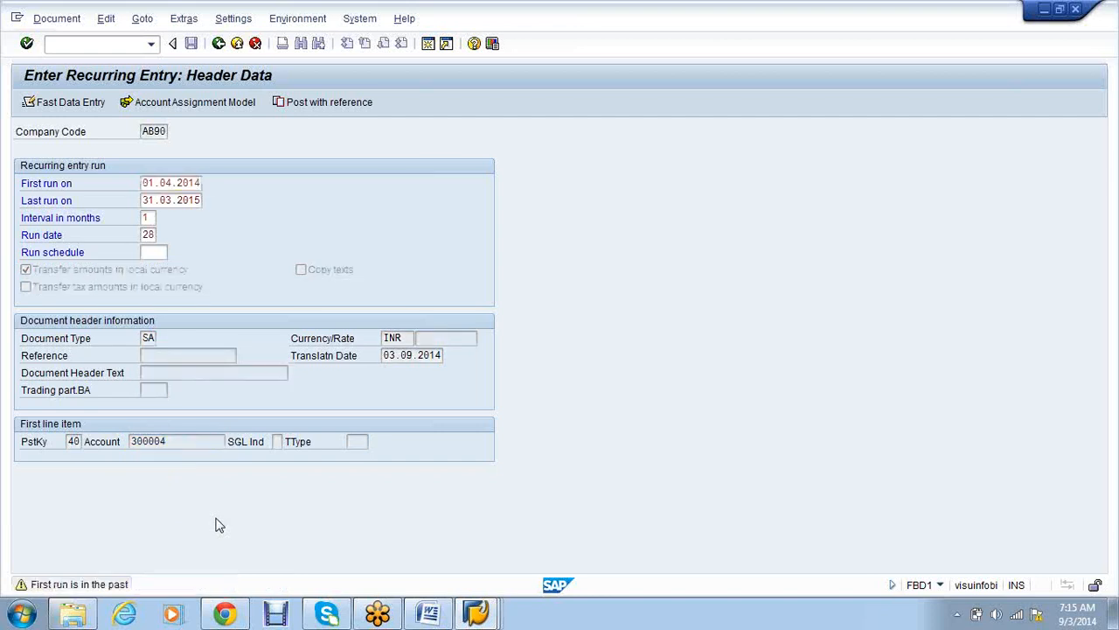
{"action": "key", "text": "Return"}
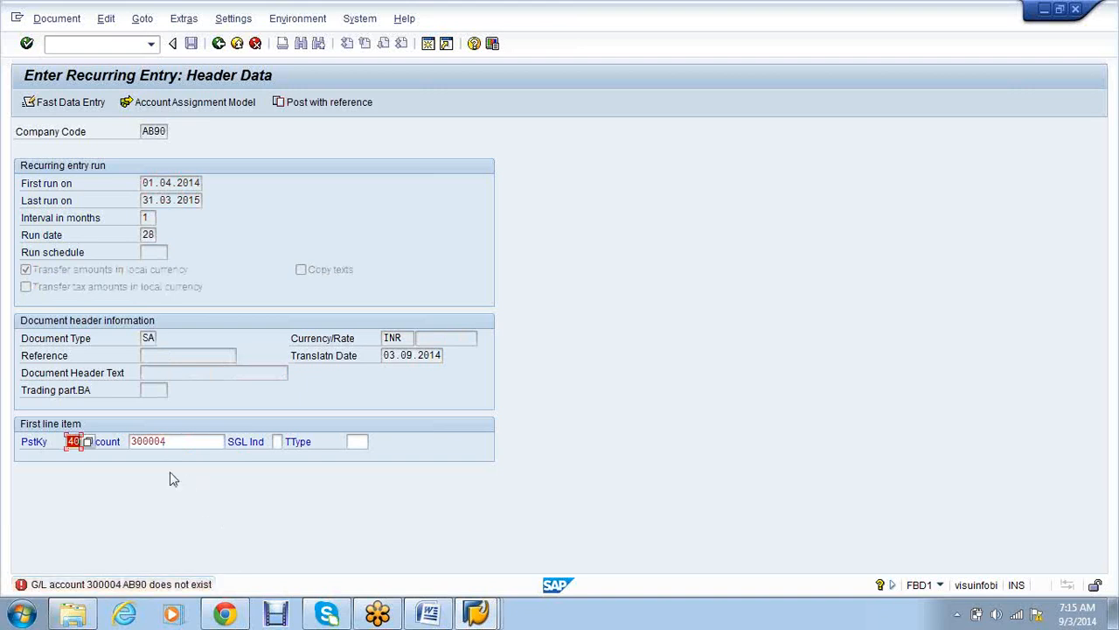
Correct the first line item's account to 300003 and accept the header data.
{"action": "key", "text": "Tab"}
{"action": "type", "text": "0"}
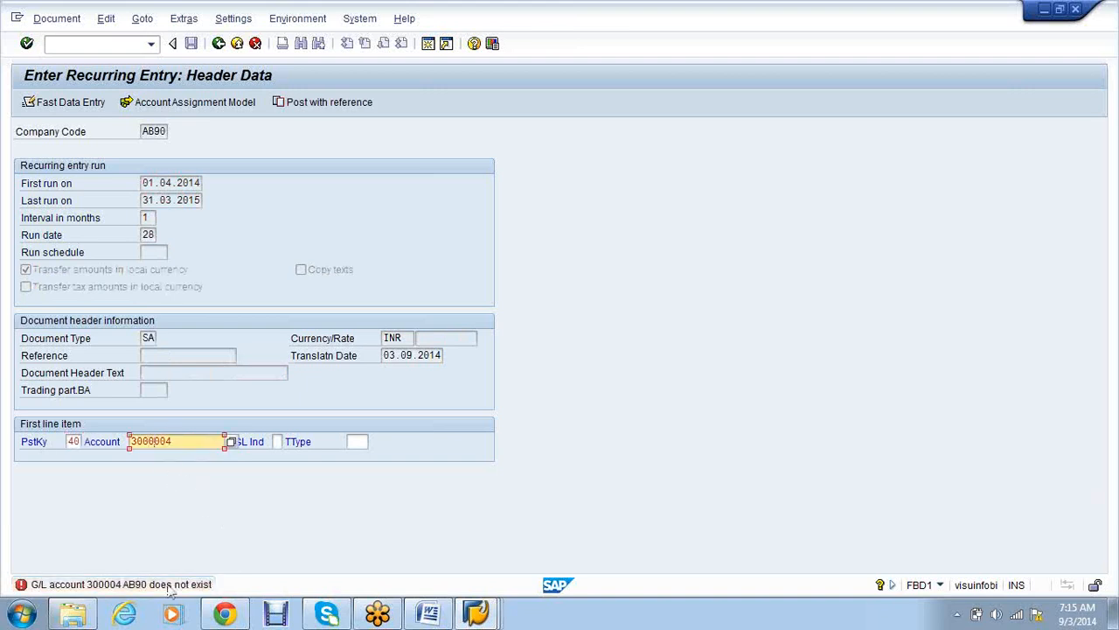
{"action": "left_click", "coordinate": [479, 617]}
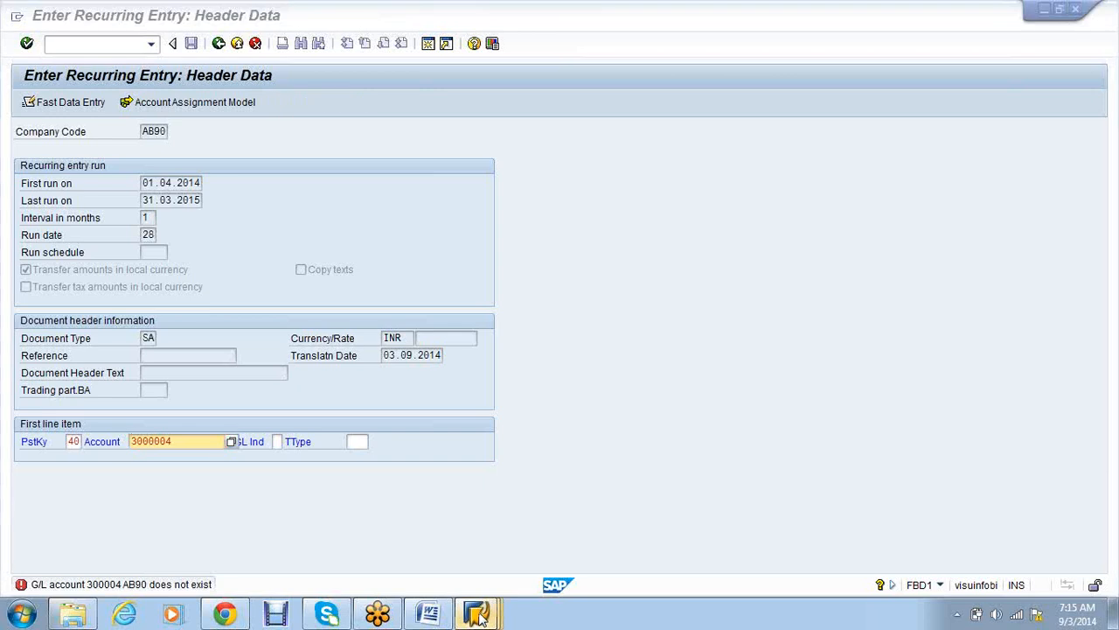
{"action": "left_click", "coordinate": [654, 530]}
{"action": "key", "text": "alt+Tab"}
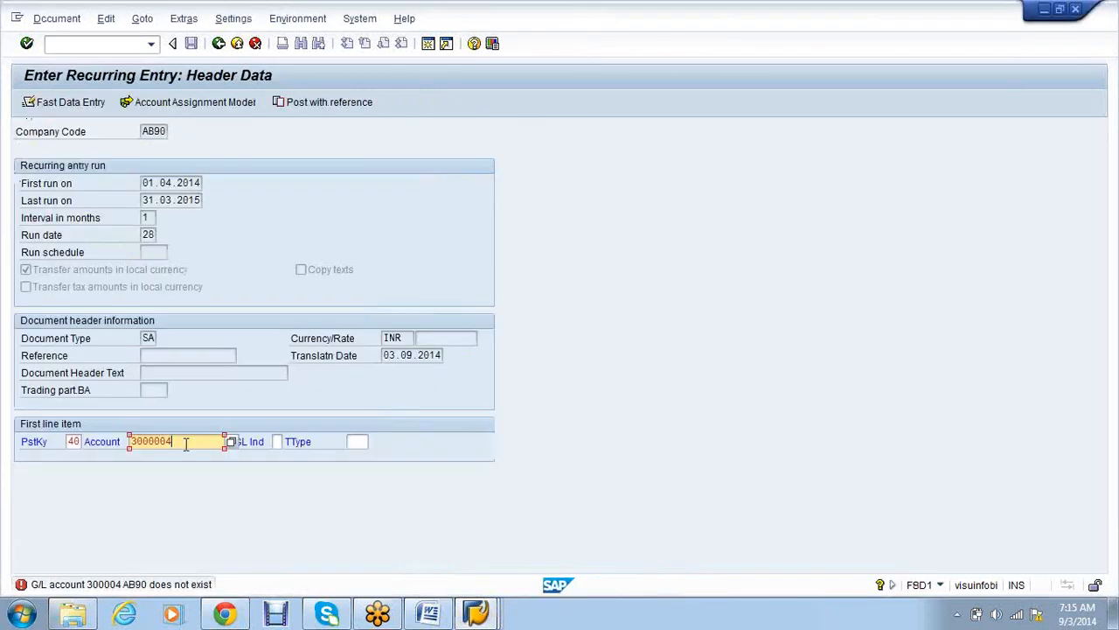
{"action": "key", "text": "BackSpace"}
{"action": "key", "text": "BackSpace"}
{"action": "type", "text": "3"}
{"action": "key", "text": "Return"}
{"action": "key", "text": "Return"}
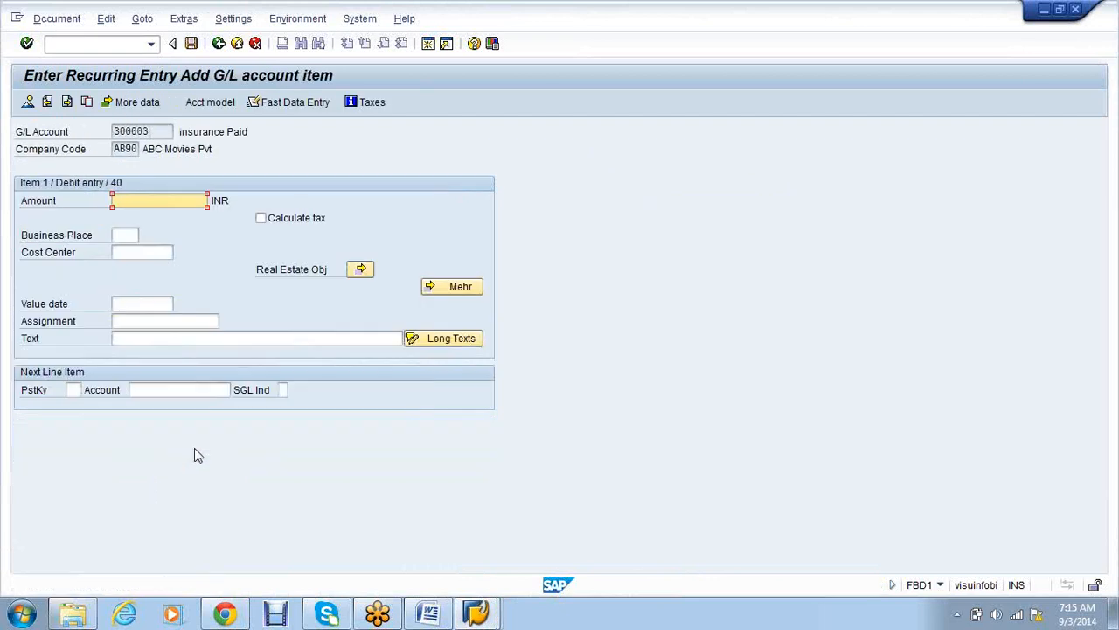
Set the Insurance Paid debit amount to 9000 and add the next line item with posting key 50 and account 1.
{"action": "type", "text": "9000"}
{"action": "key", "text": "Tab"}
{"action": "key", "text": "Tab"}
{"action": "key", "text": "Tab"}
{"action": "key", "text": "Tab"}
{"action": "key", "text": "Tab"}
{"action": "key", "text": "Tab"}
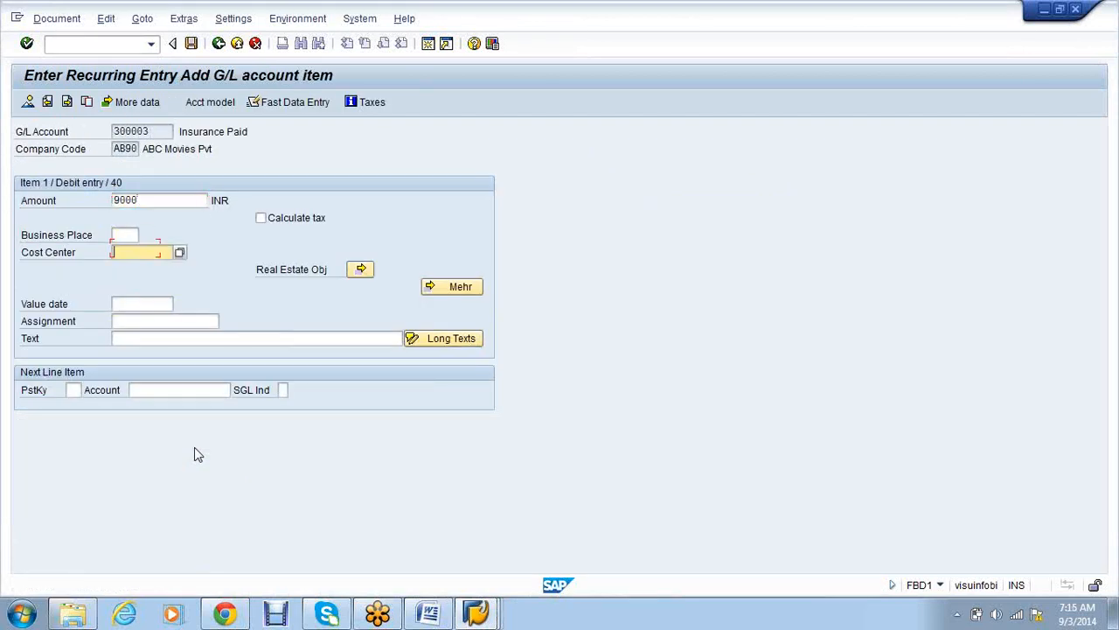
{"action": "type", "text": "50"}
{"action": "key", "text": "Tab"}
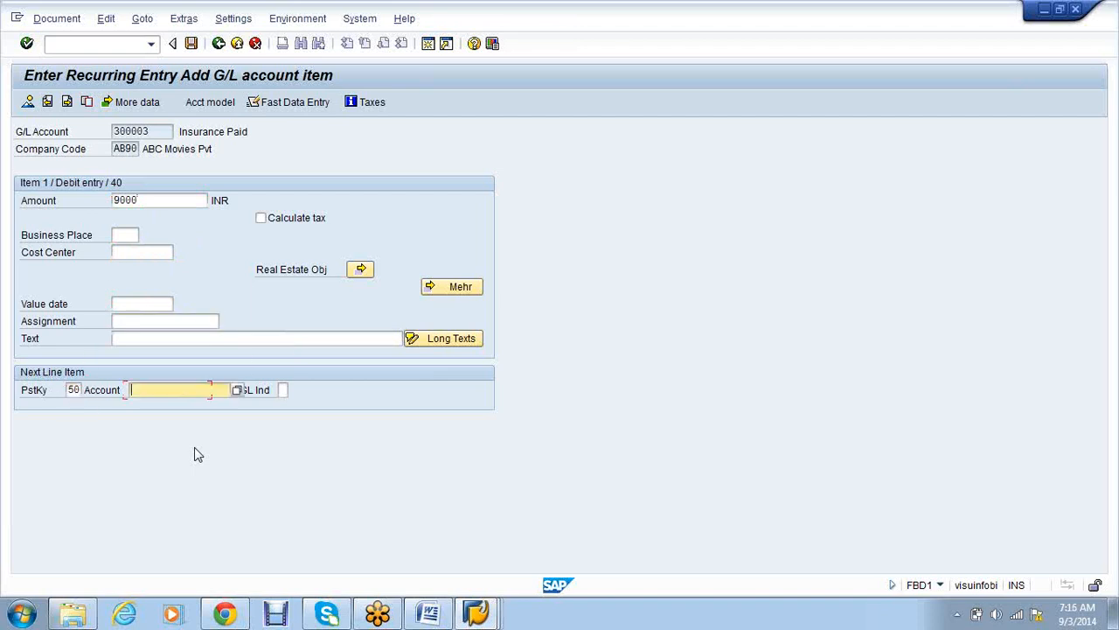
{"action": "type", "text": "1"}
{"action": "key", "text": "Return"}
Complete the Bank Account credit item with amount * and value date 03.09.2014, and save the insurance recurring document from the overview.
{"action": "type", "text": "*"}
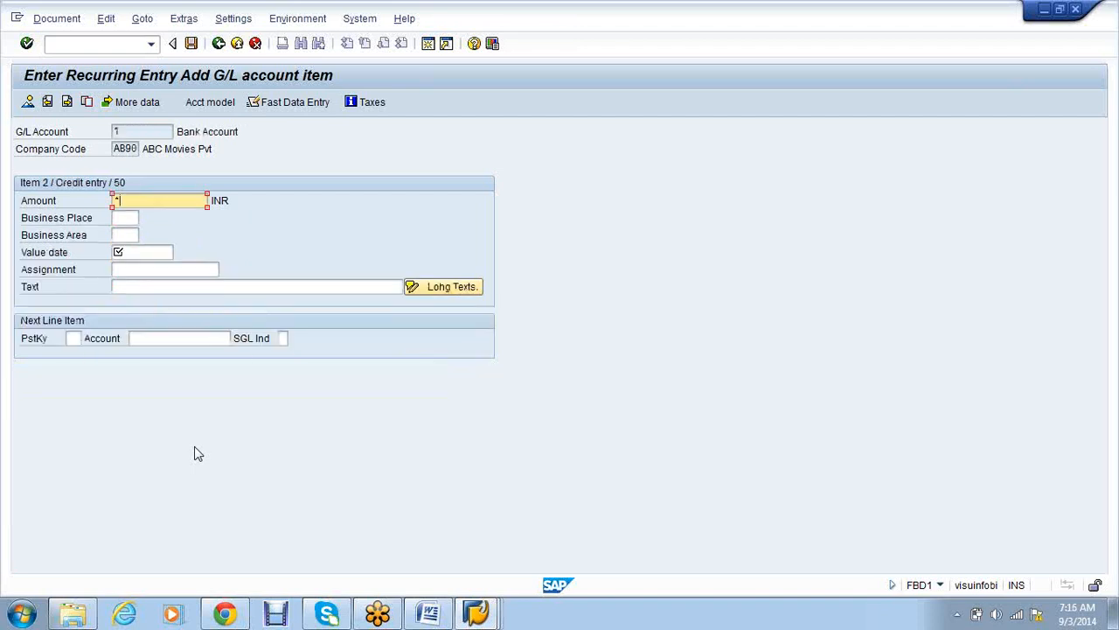
{"action": "key", "text": "Tab"}
{"action": "key", "text": "Tab"}
{"action": "key", "text": "Tab"}
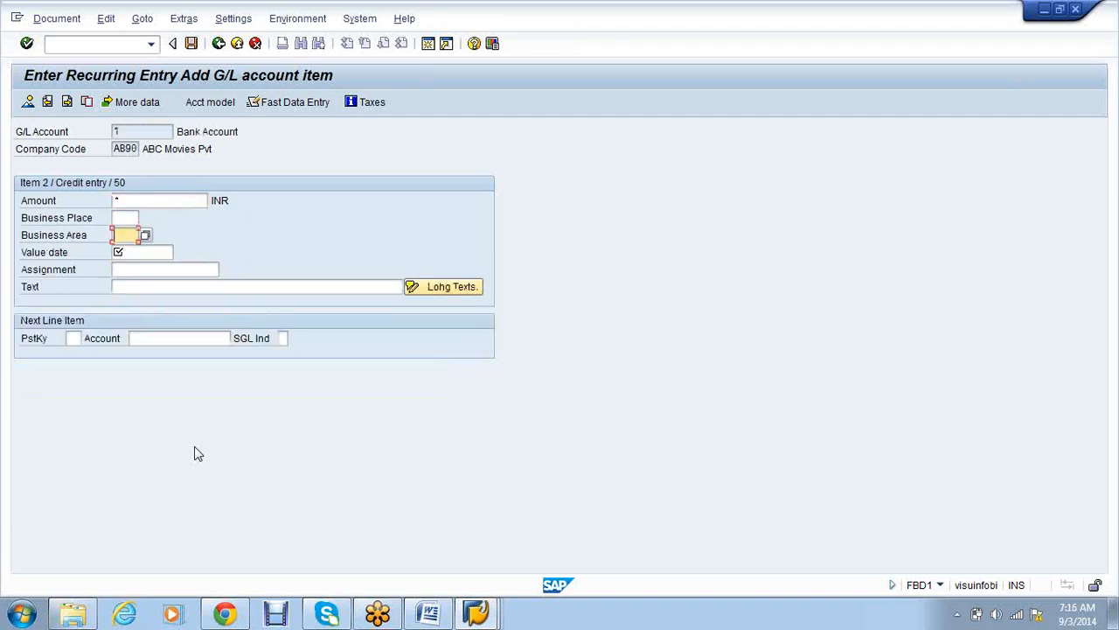
{"action": "key", "text": "Return"}
{"action": "key", "text": "Down"}
{"action": "key", "text": "Return"}
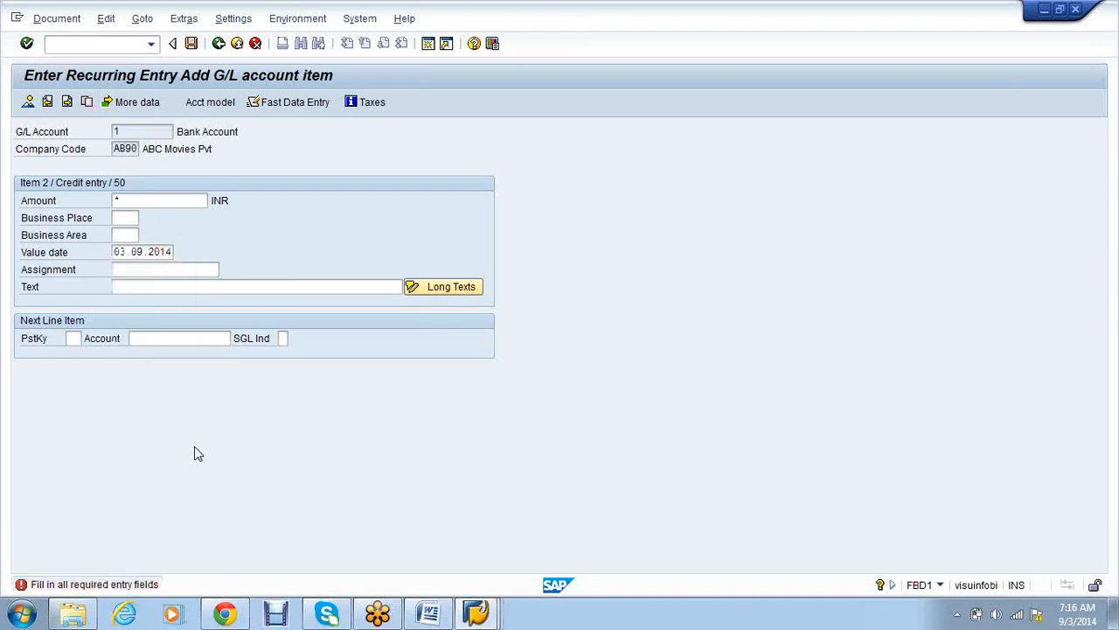
{"action": "key", "text": "Return"}
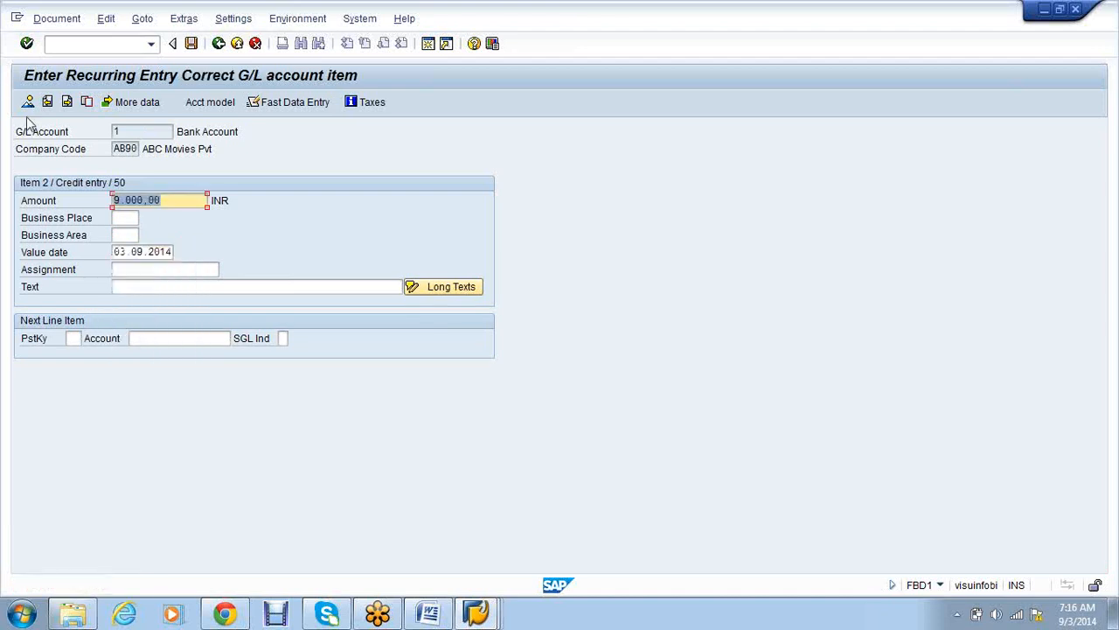
{"action": "left_click", "coordinate": [27, 103]}
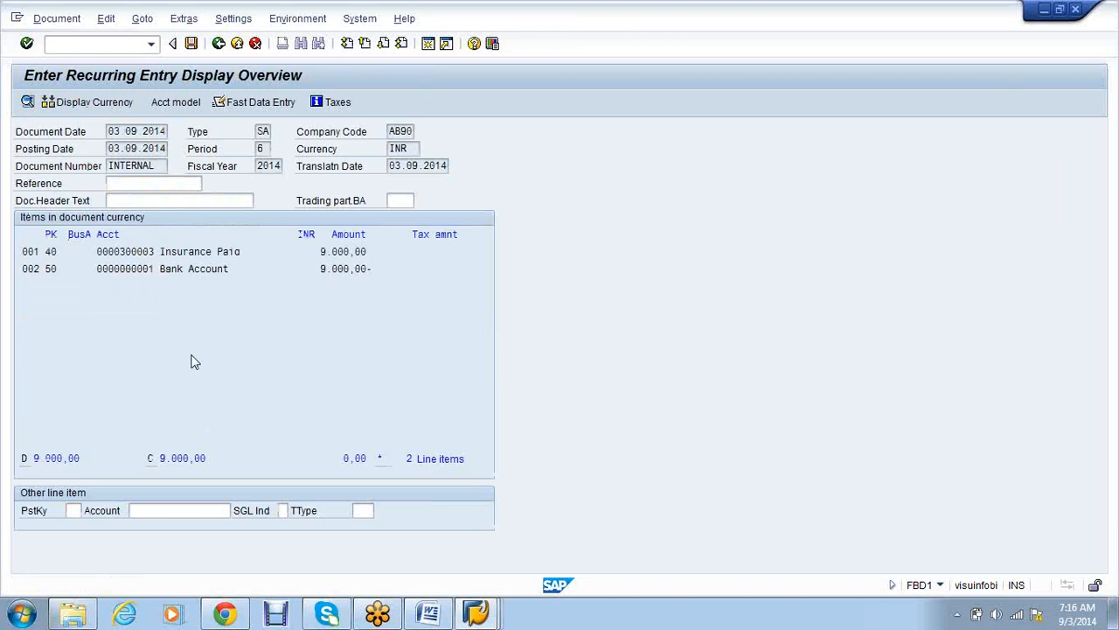
{"action": "key", "text": "ctrl+s"}
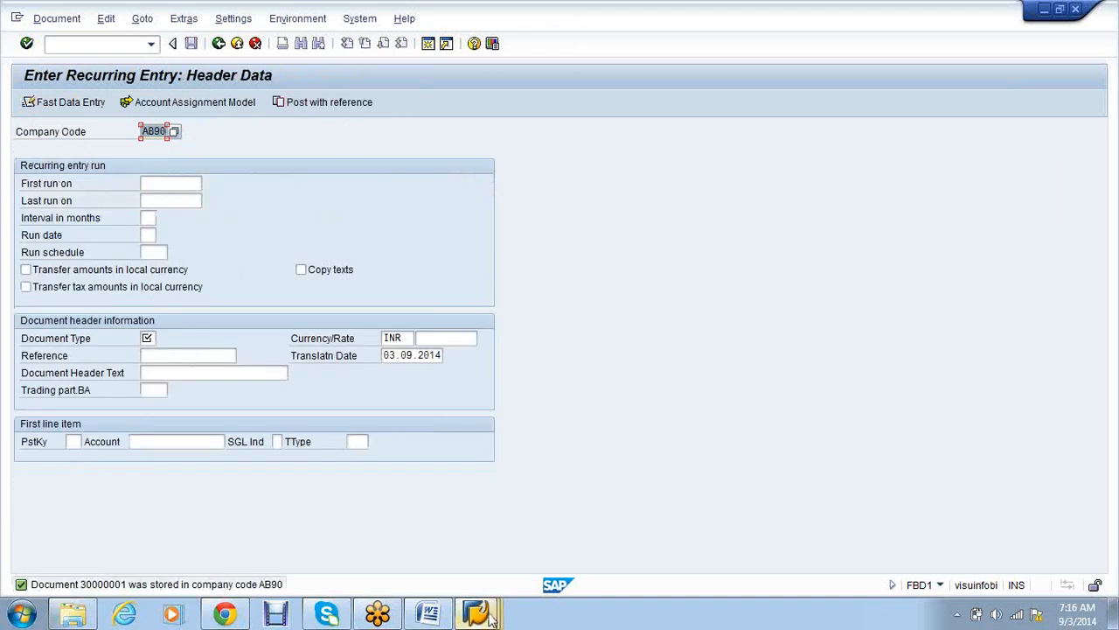
{"action": "left_click", "coordinate": [476, 613]}
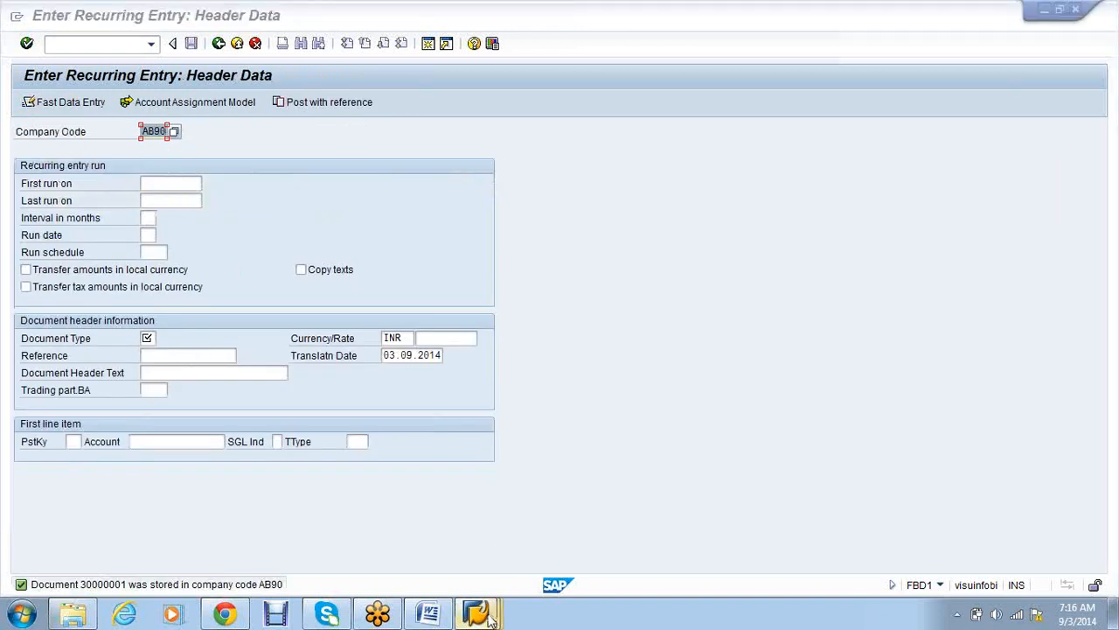
{"action": "mouse_move", "coordinate": [491, 618]}
{"action": "left_click", "coordinate": [417, 514]}
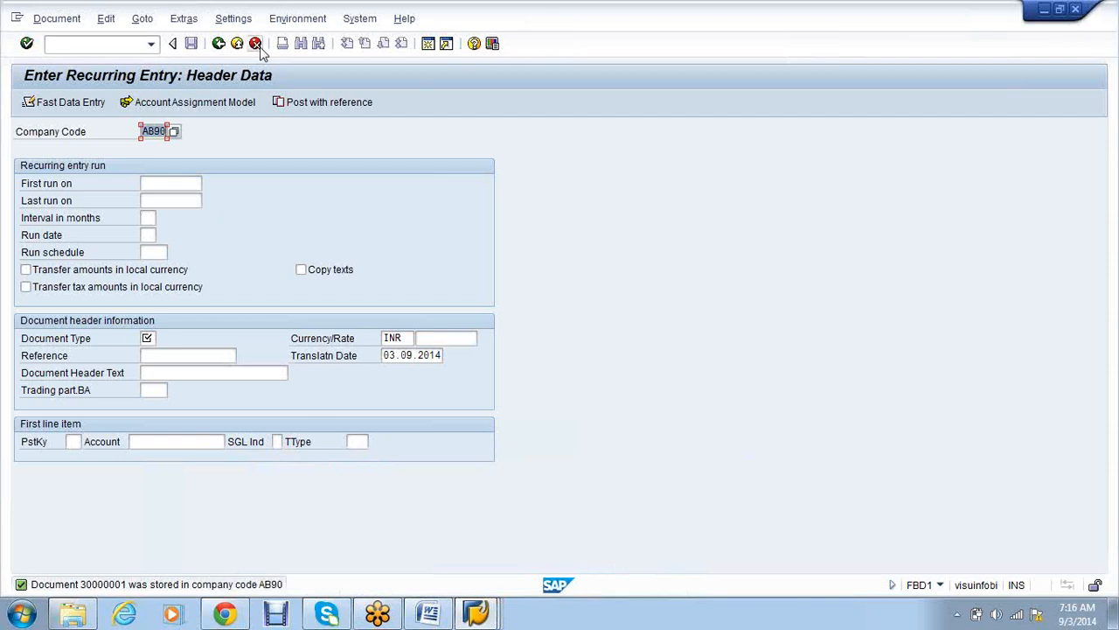
Leave recurring entry creation and open document 30000001 of company code AB90 for changing with General Ledger transaction FBD2.
{"action": "left_click", "coordinate": [255, 43]}
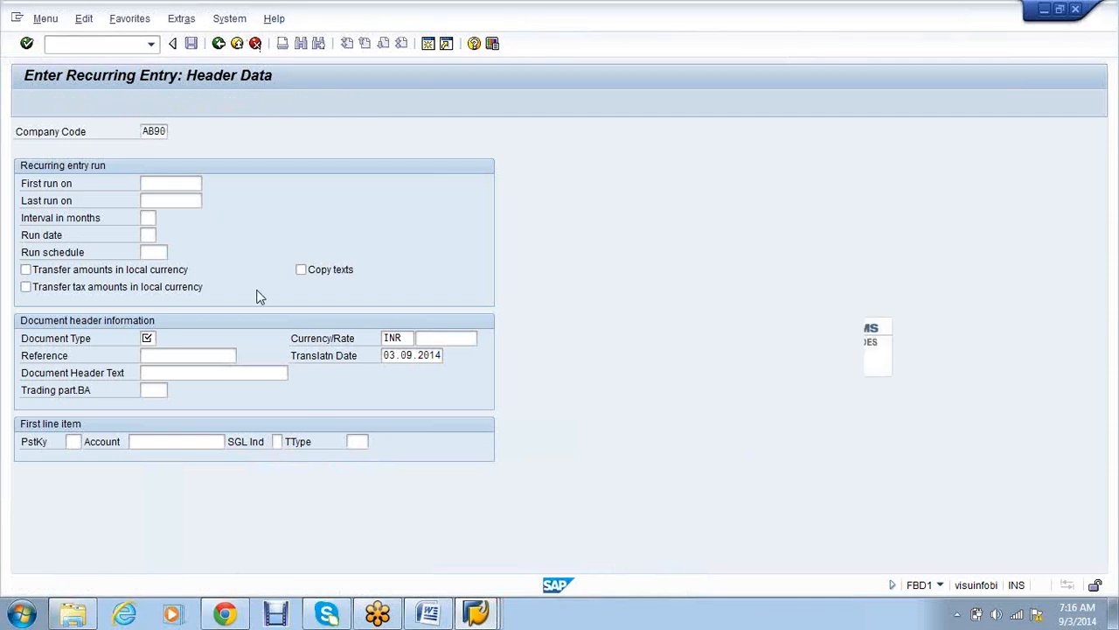
{"action": "left_click", "coordinate": [89, 190]}
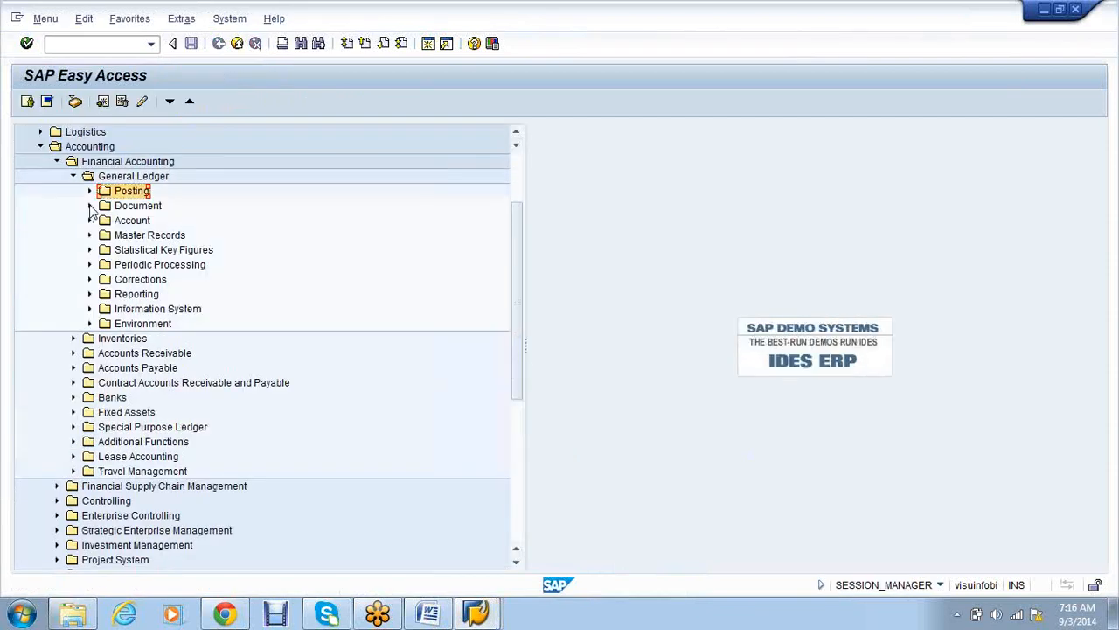
{"action": "left_click", "coordinate": [89, 205]}
{"action": "left_click", "coordinate": [106, 323]}
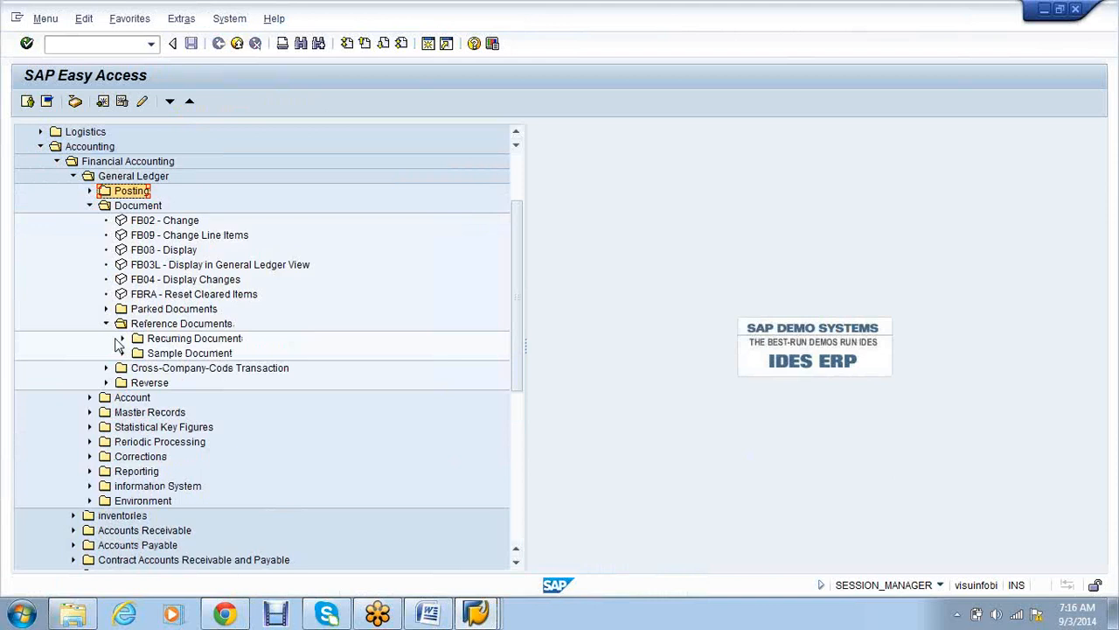
{"action": "left_click", "coordinate": [122, 338]}
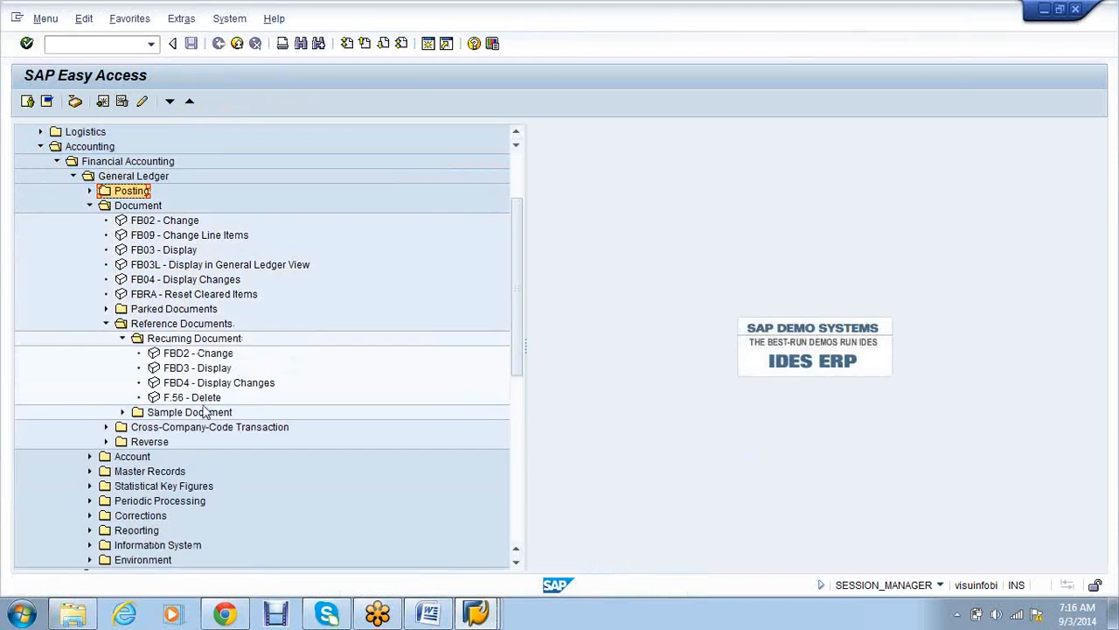
{"action": "double_click", "coordinate": [207, 354]}
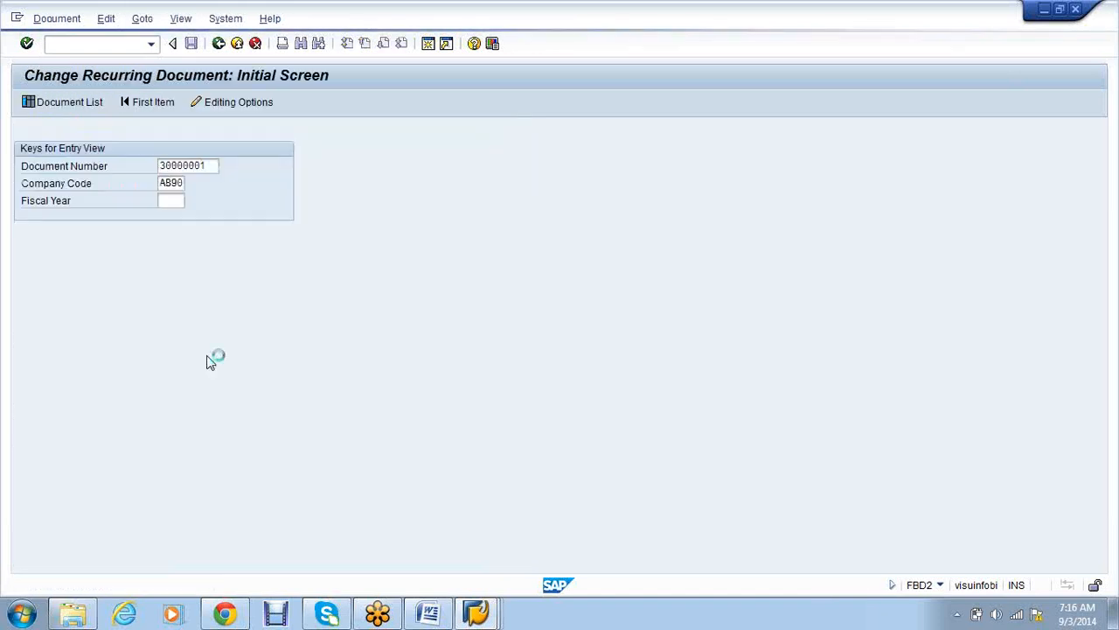
{"action": "key", "text": "Return"}
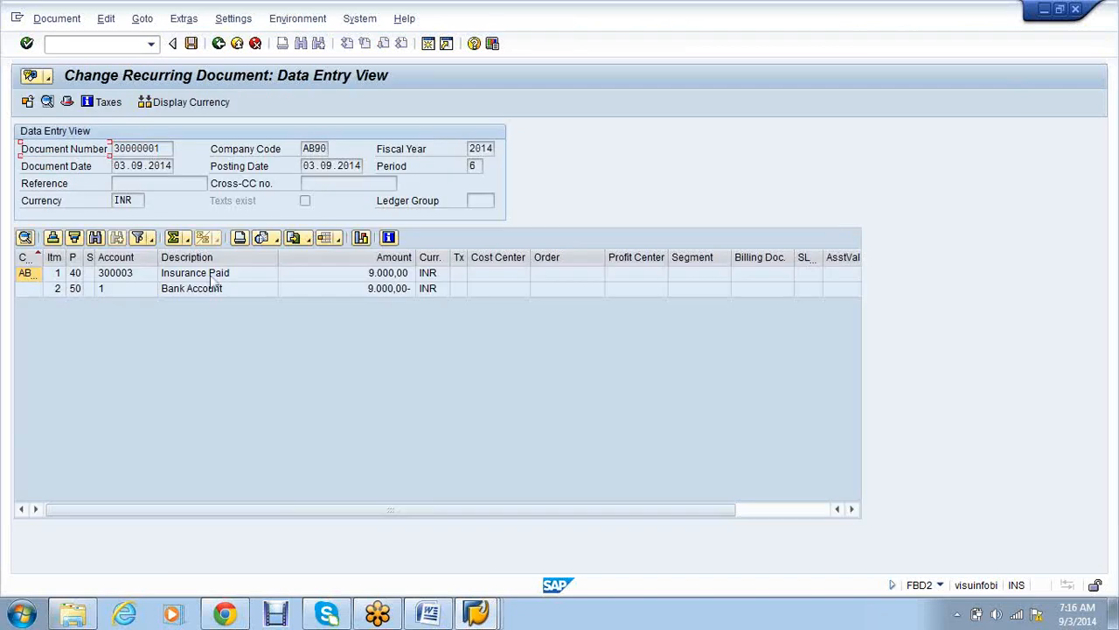
Change the Insurance Paid debit item's amount to 10000.
{"action": "left_click", "coordinate": [210, 274]}
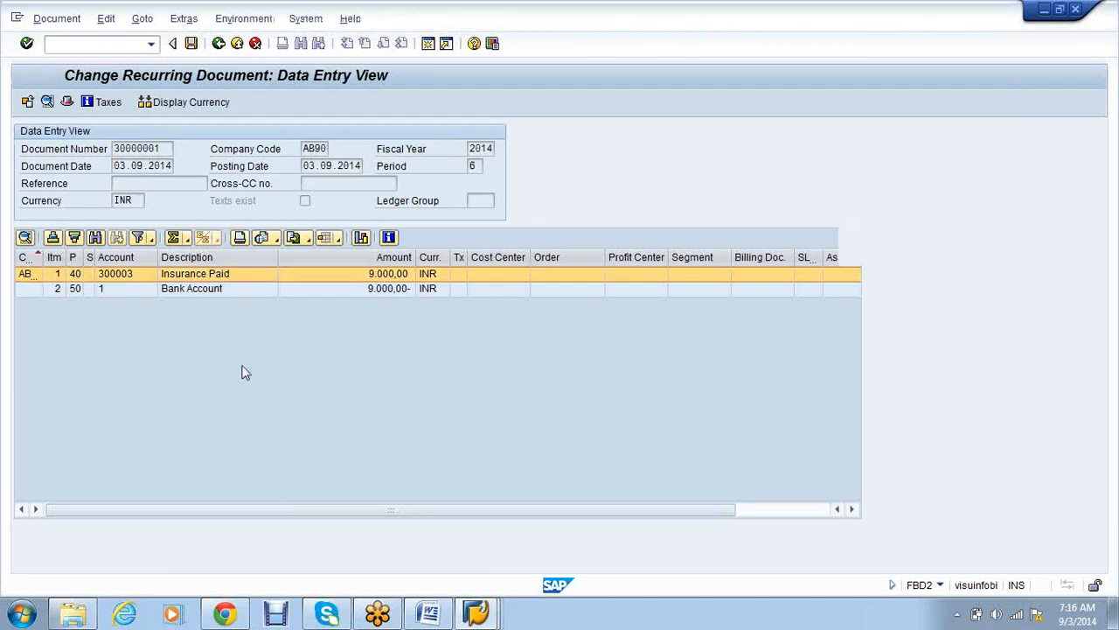
{"action": "type", "text": "10000"}
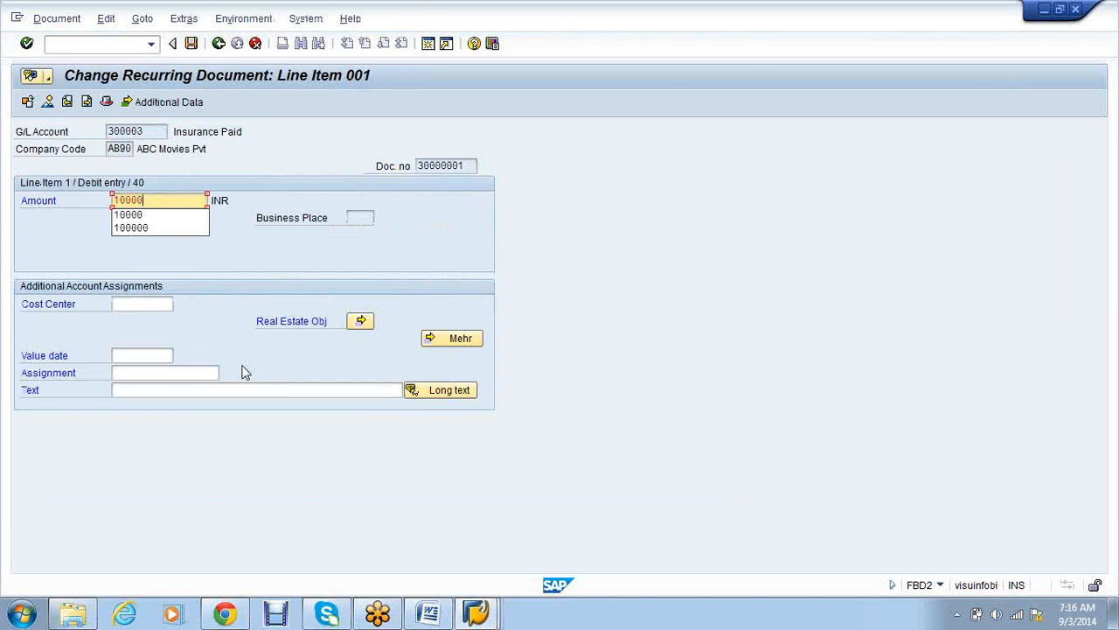
{"action": "left_click", "coordinate": [166, 201]}
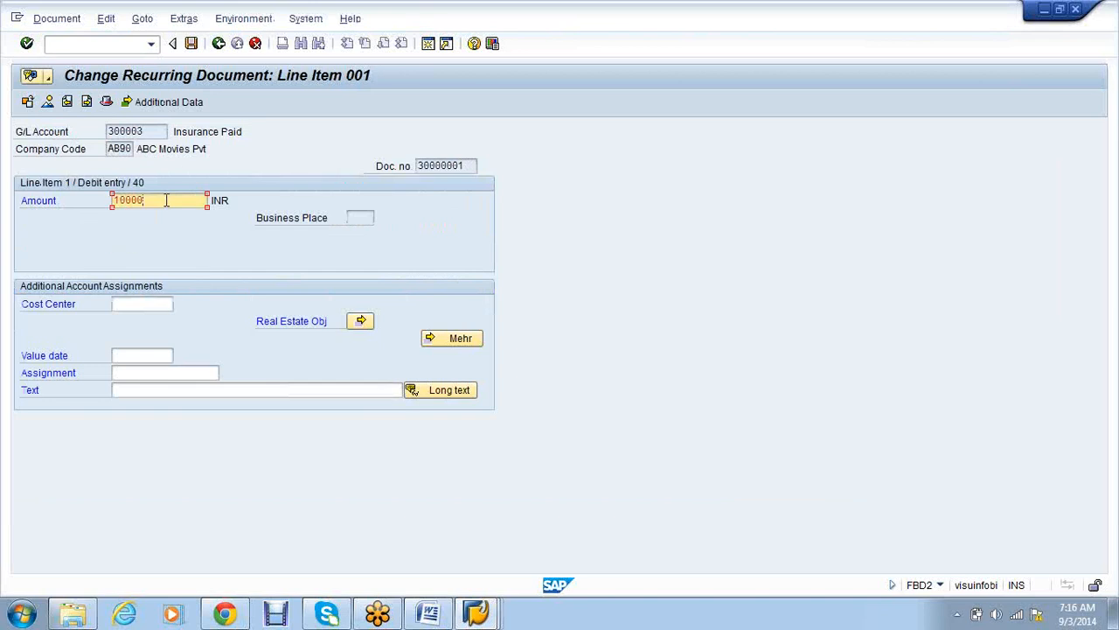
Change the Bank Account credit item's amount to 10000, save the recurring document and leave the change transaction.
{"action": "left_click", "coordinate": [87, 103]}
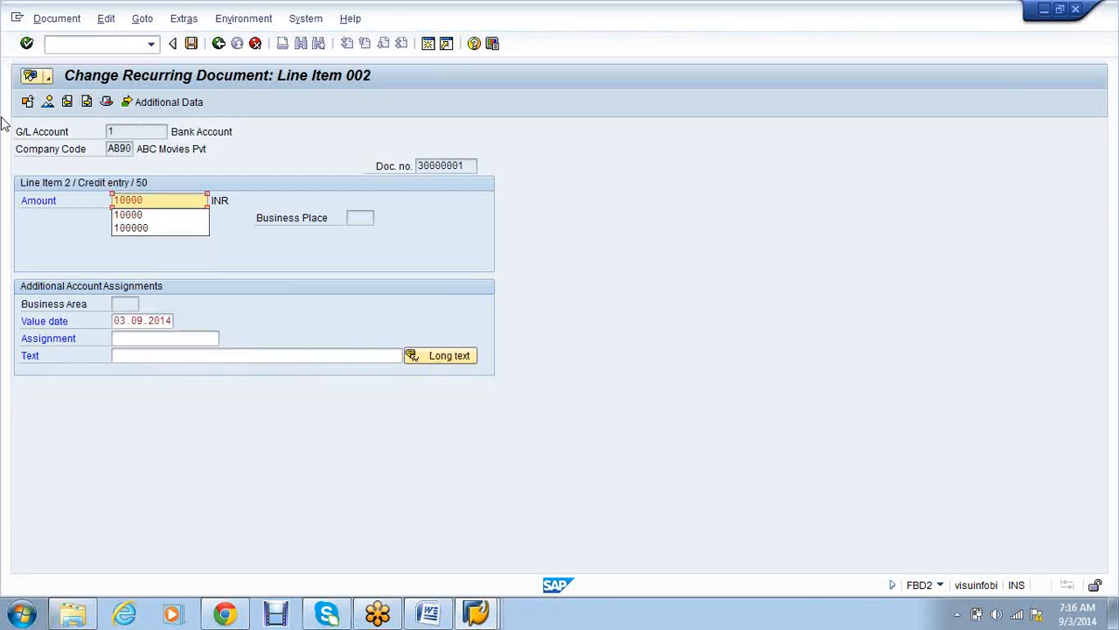
{"action": "left_click", "coordinate": [48, 102]}
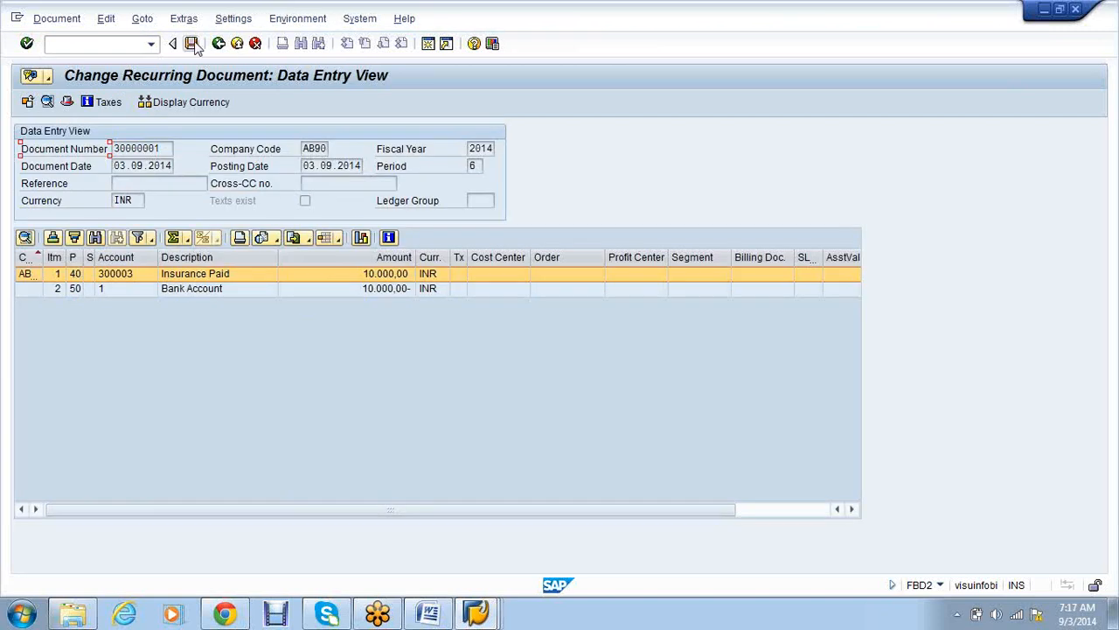
{"action": "left_click", "coordinate": [193, 45]}
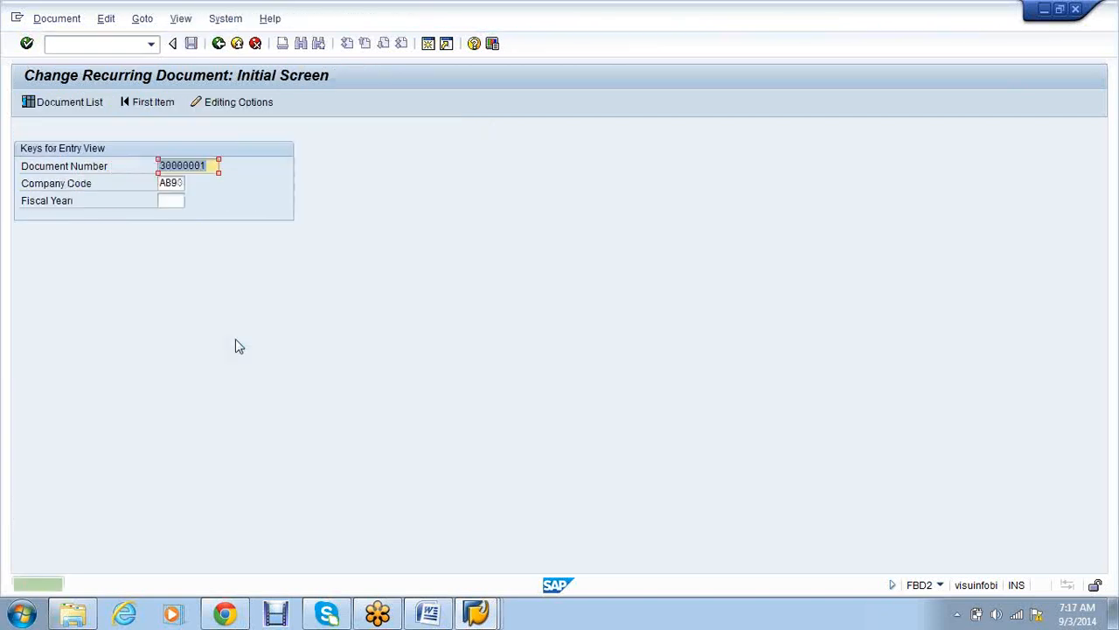
{"action": "left_click", "coordinate": [218, 44]}
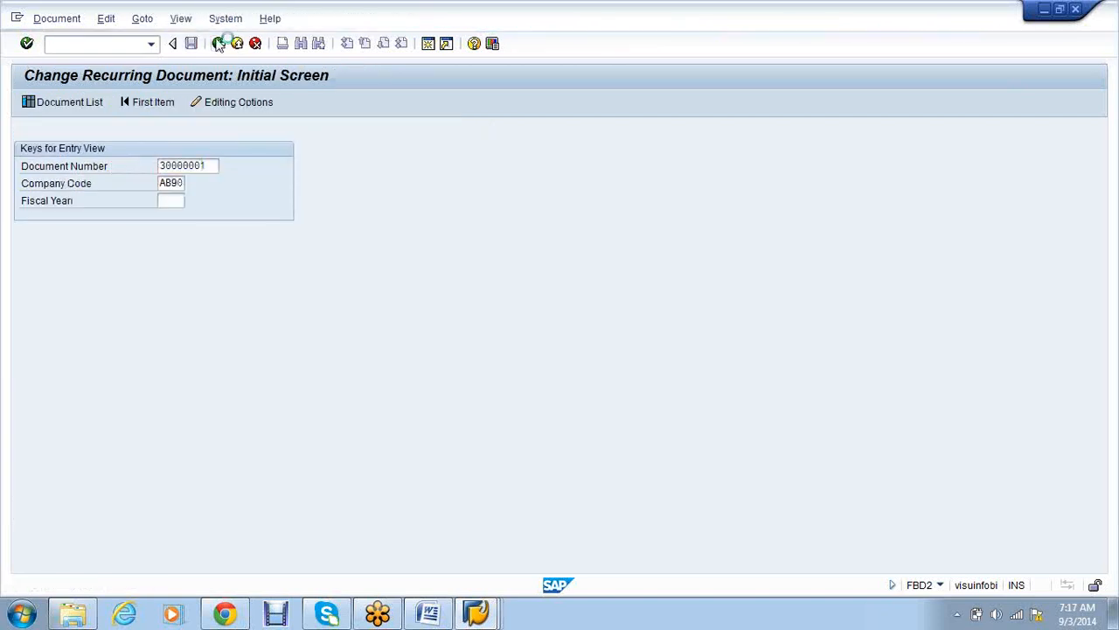
Display recurring document 30000001 of company code AB90 with FBD3, view its Insurance Paid line item and leave the display.
{"action": "double_click", "coordinate": [228, 372]}
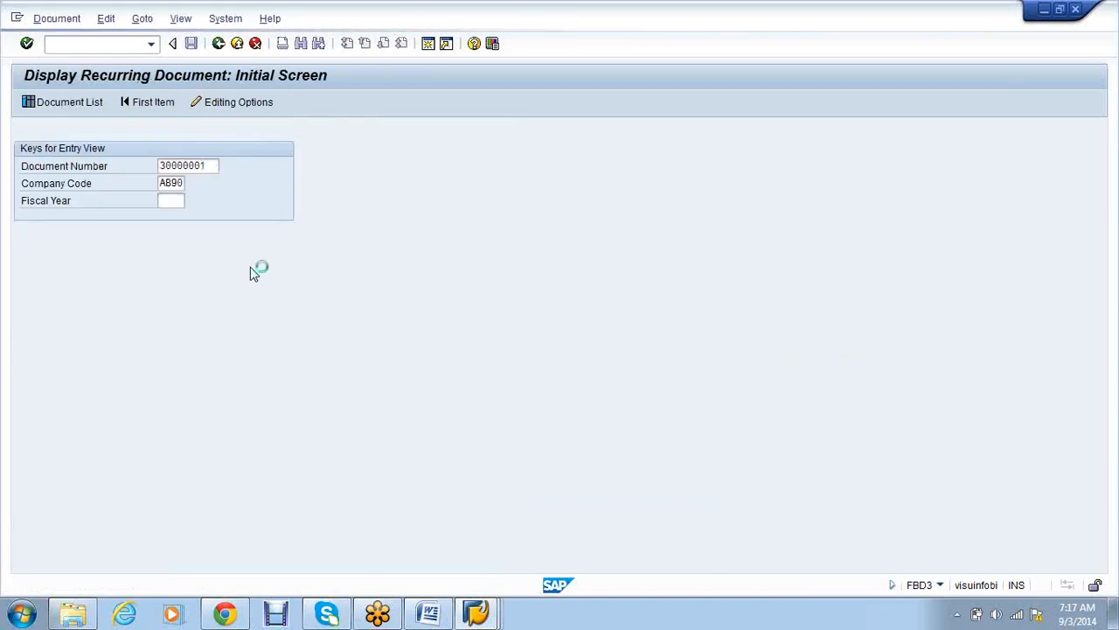
{"action": "key", "text": "Return"}
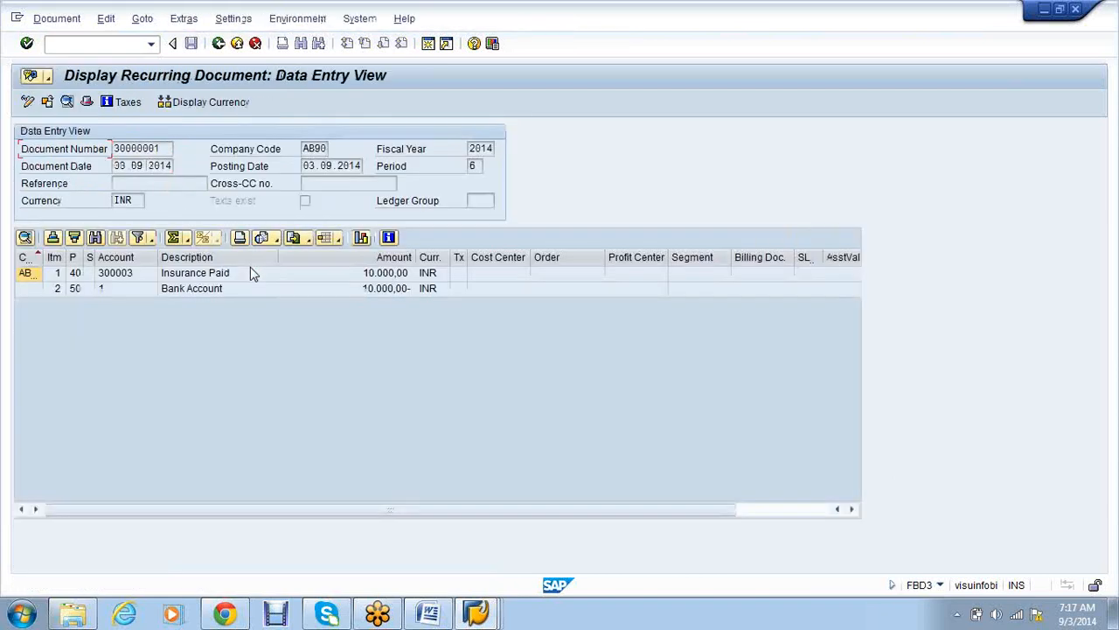
{"action": "double_click", "coordinate": [210, 274]}
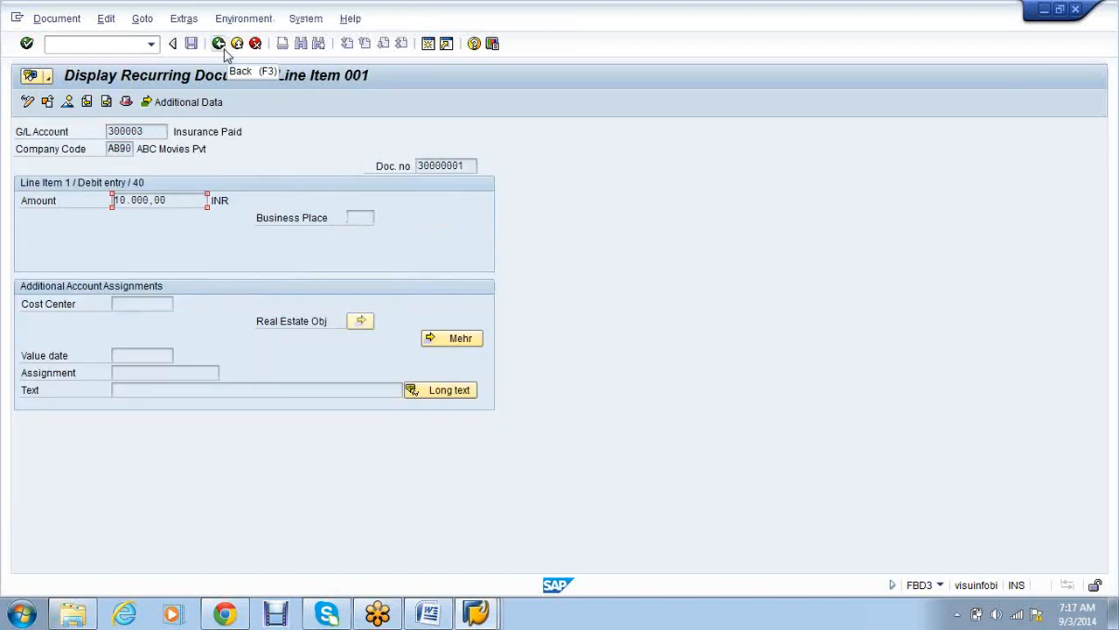
{"action": "left_click", "coordinate": [225, 50]}
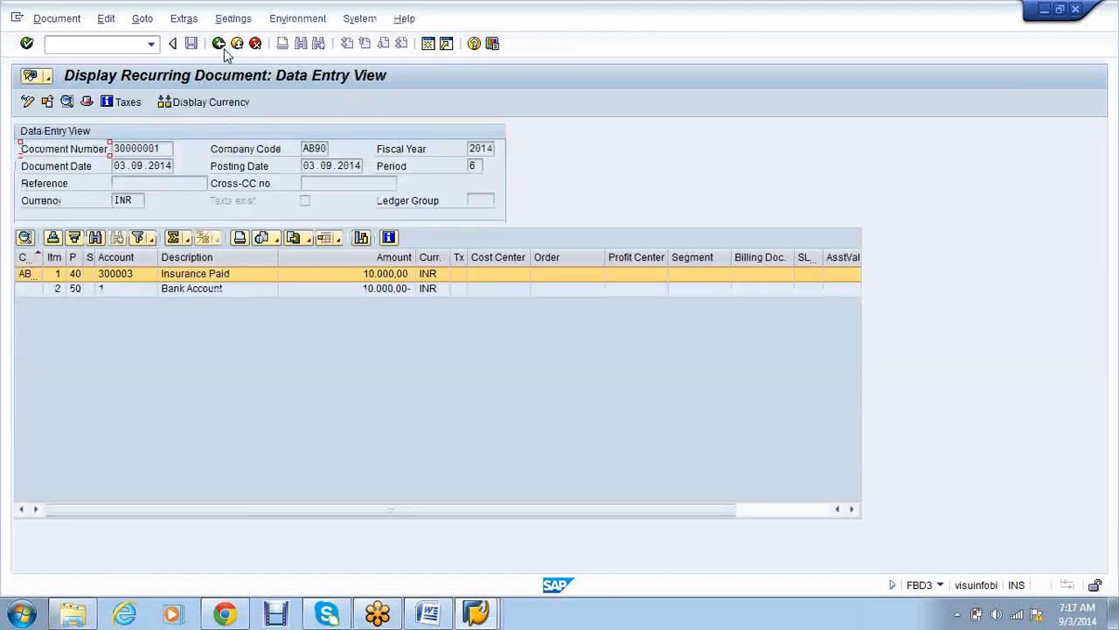
{"action": "left_click", "coordinate": [220, 47]}
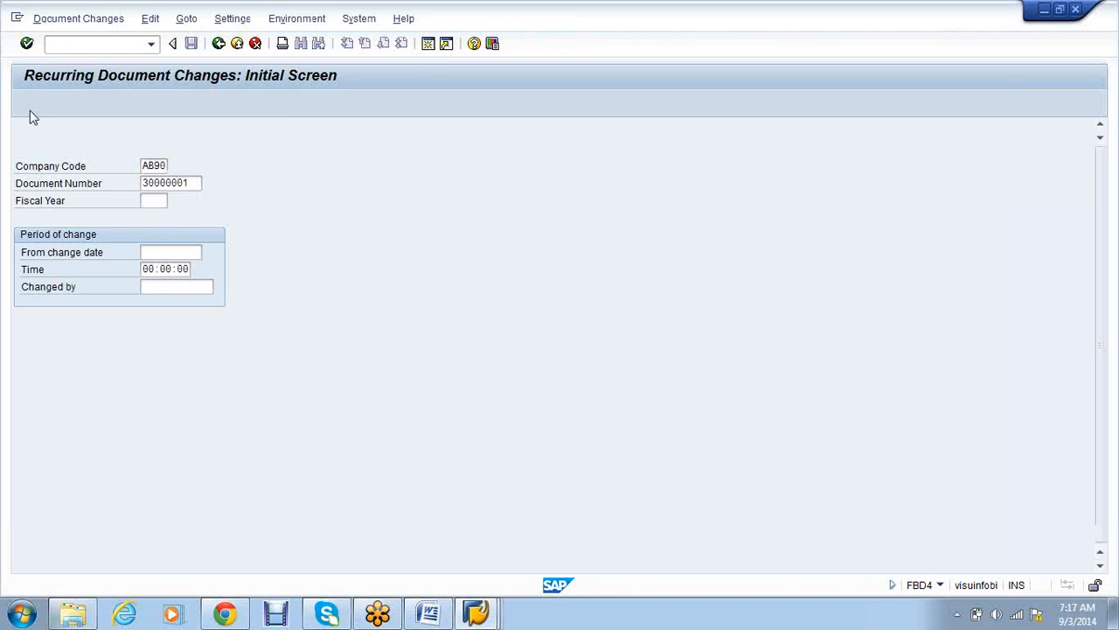
Display the changes to recurring document 30000001 in FBD4, view the old and new values of the Amount field and leave.
{"action": "key", "text": "Return"}
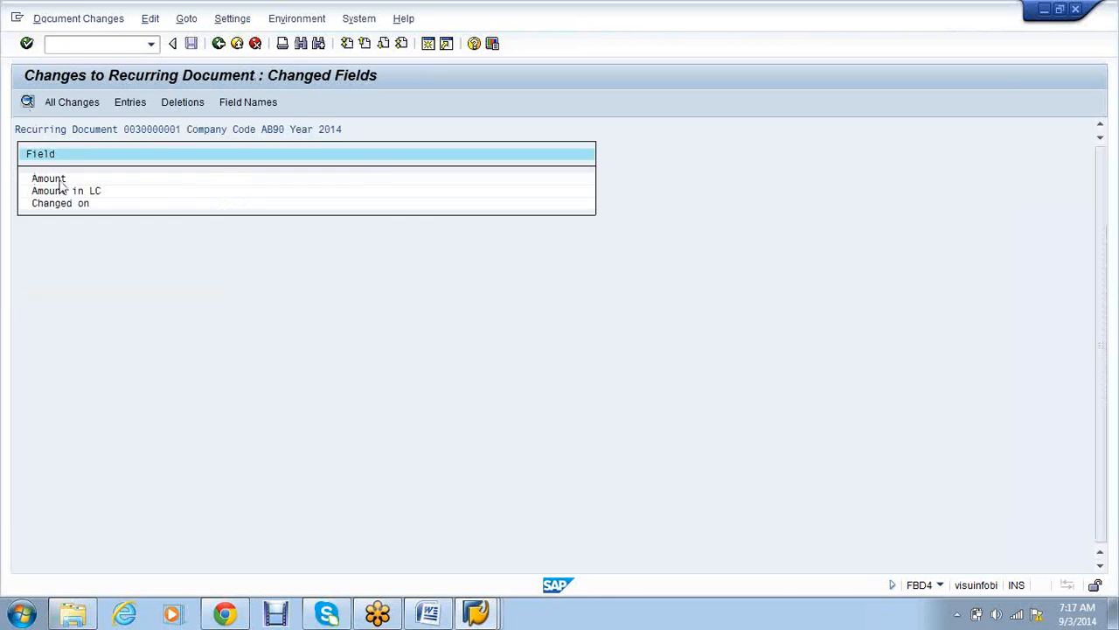
{"action": "double_click", "coordinate": [59, 181]}
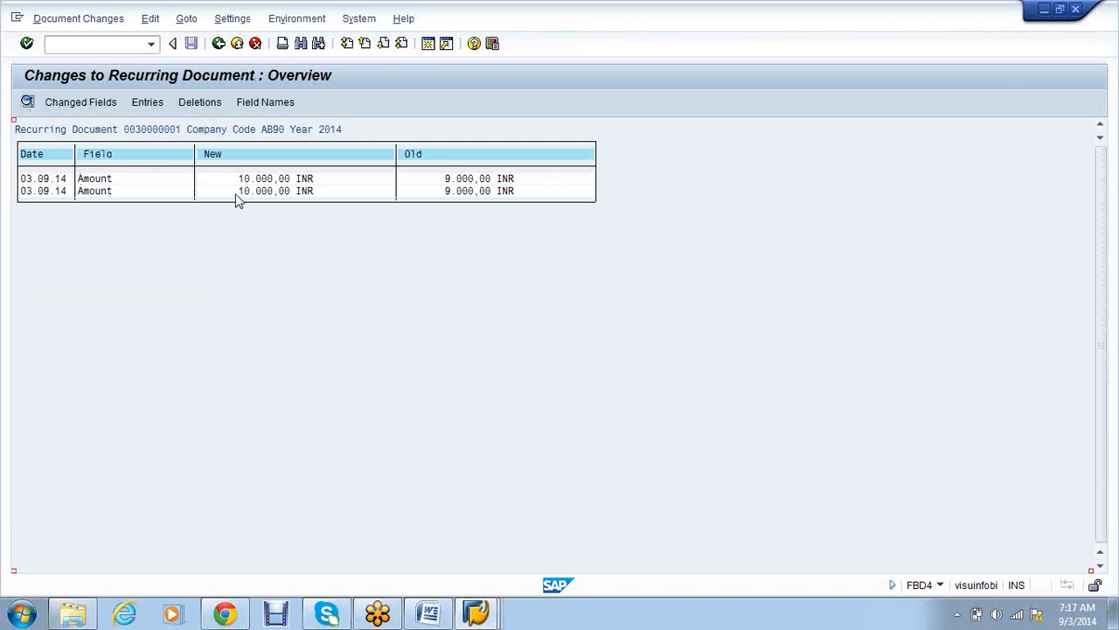
{"action": "left_click", "coordinate": [220, 47]}
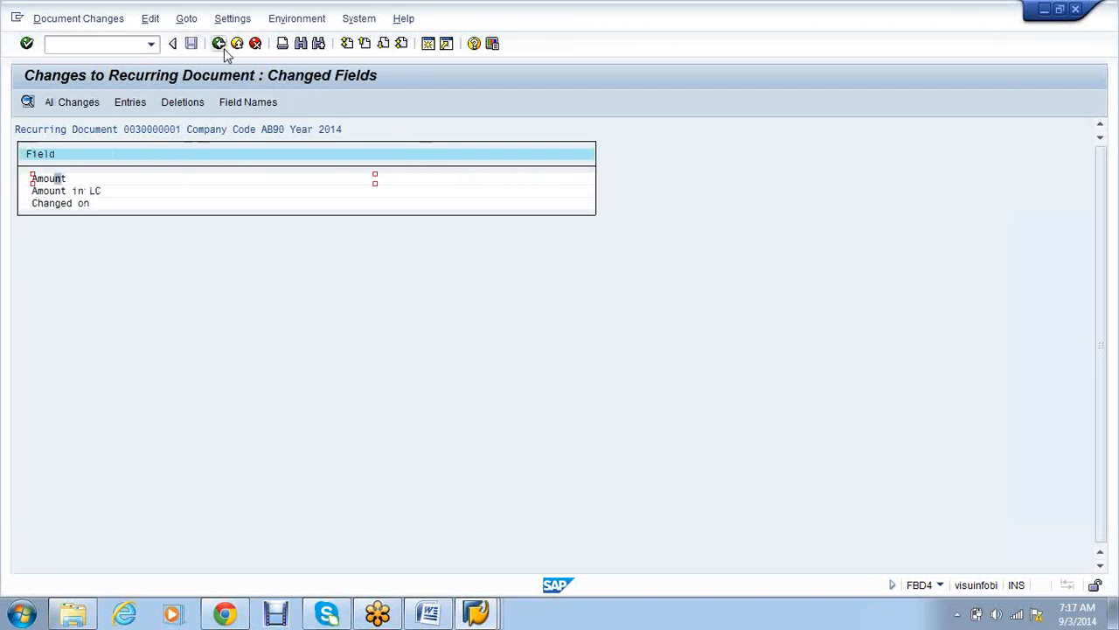
{"action": "left_click", "coordinate": [221, 46]}
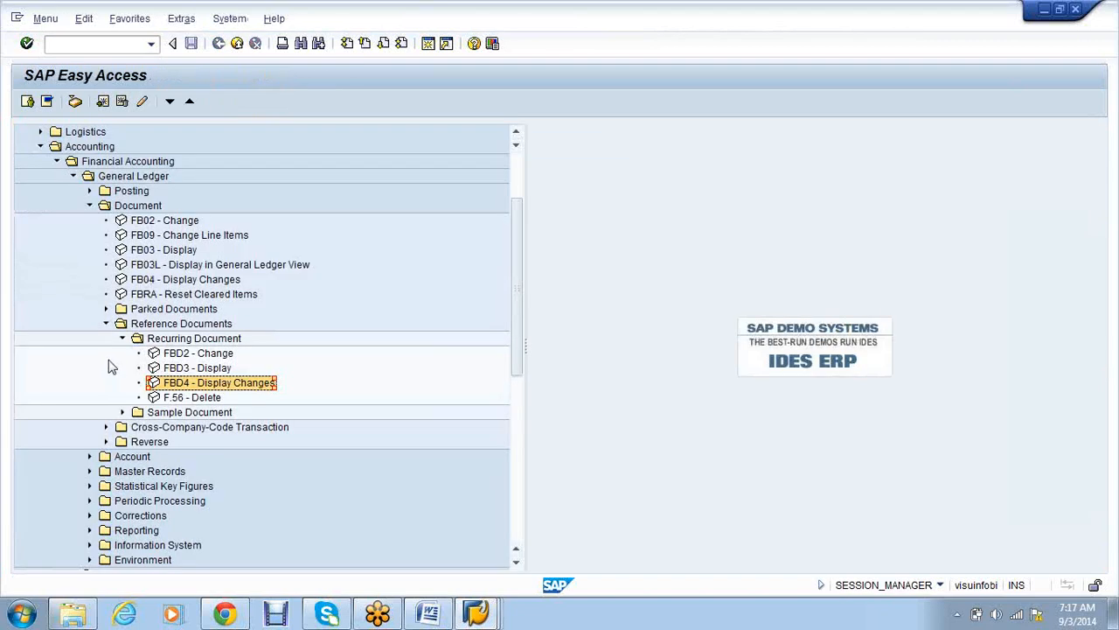
Collapse the Reference Documents, Document and Posting folders under General Ledger.
{"action": "left_click", "coordinate": [105, 324]}
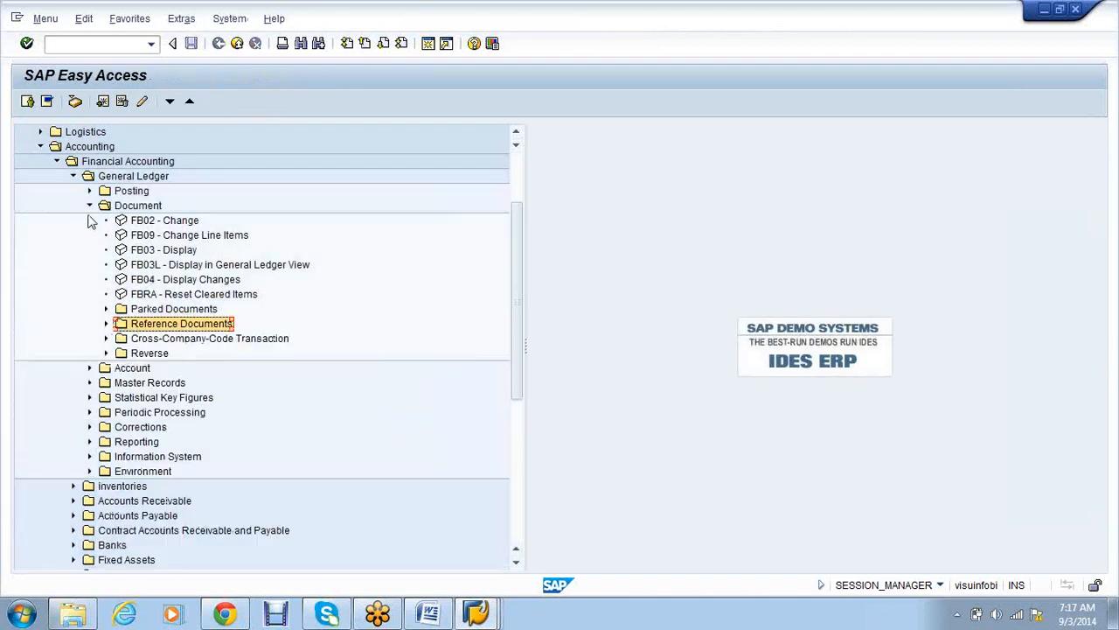
{"action": "left_click", "coordinate": [89, 206]}
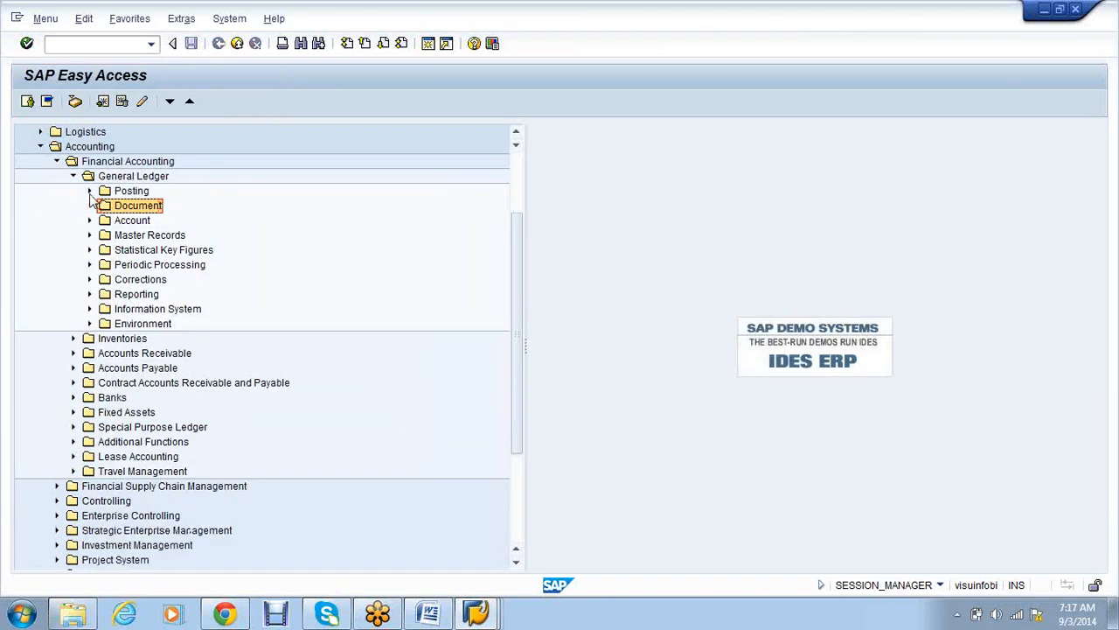
{"action": "left_click", "coordinate": [89, 191]}
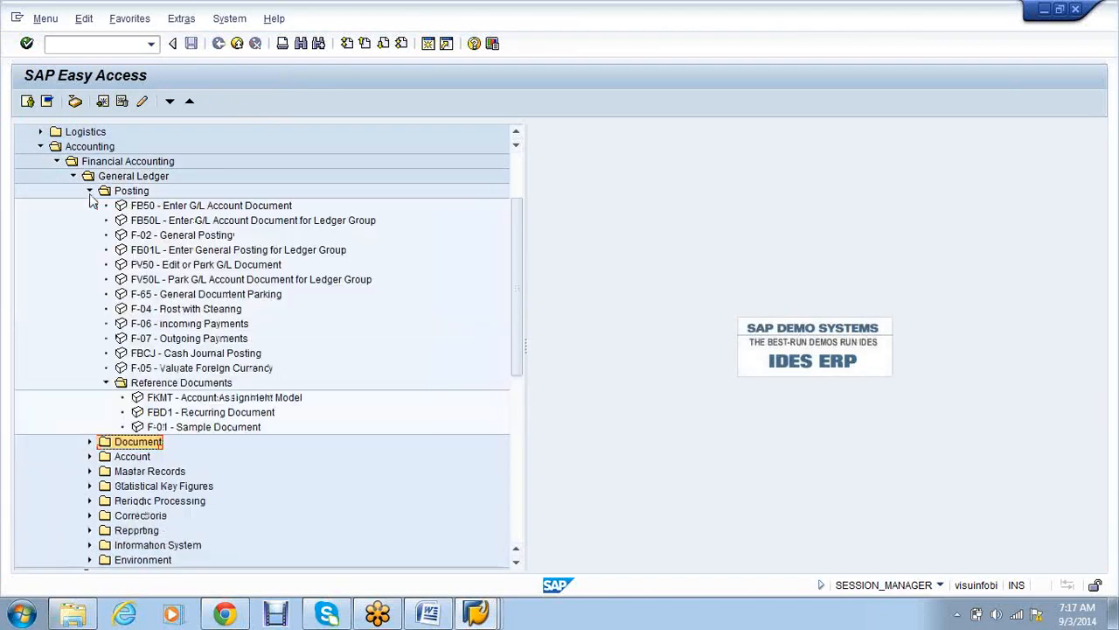
{"action": "left_click", "coordinate": [107, 383]}
{"action": "left_click", "coordinate": [89, 191]}
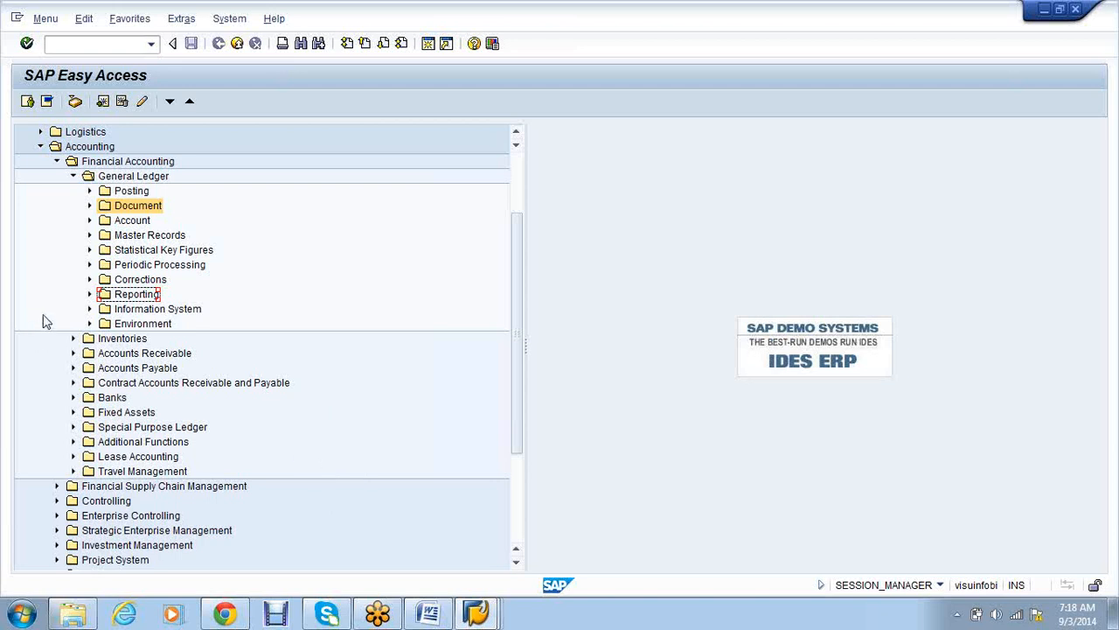
Start transaction F.15 Lists from the Recurring Entries folder of General Ledger Periodic Processing.
{"action": "left_click", "coordinate": [89, 265]}
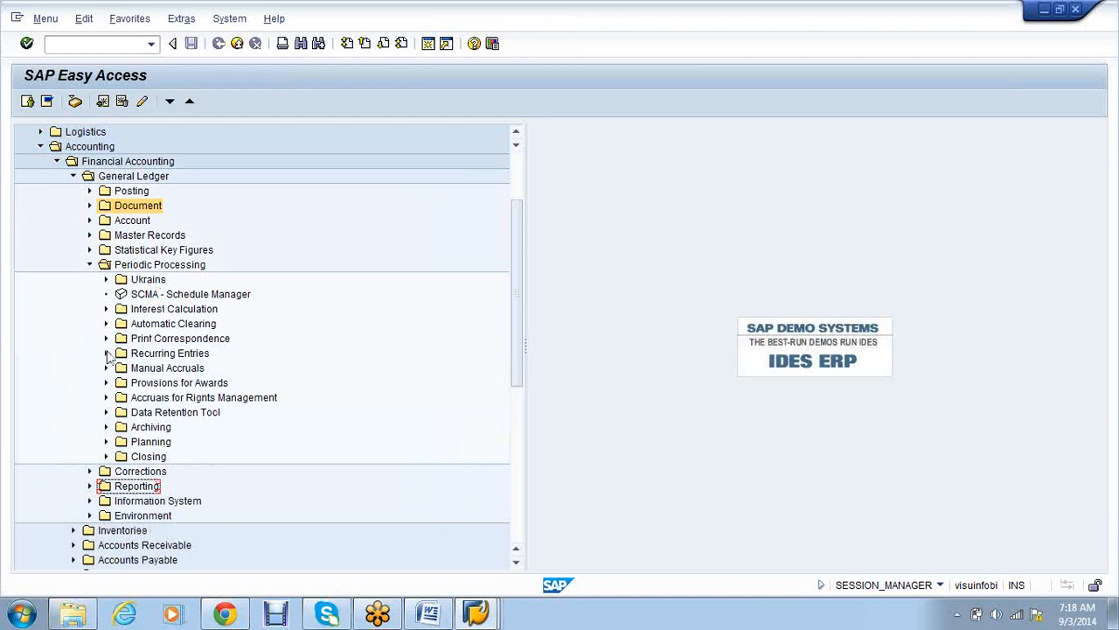
{"action": "left_click", "coordinate": [106, 353]}
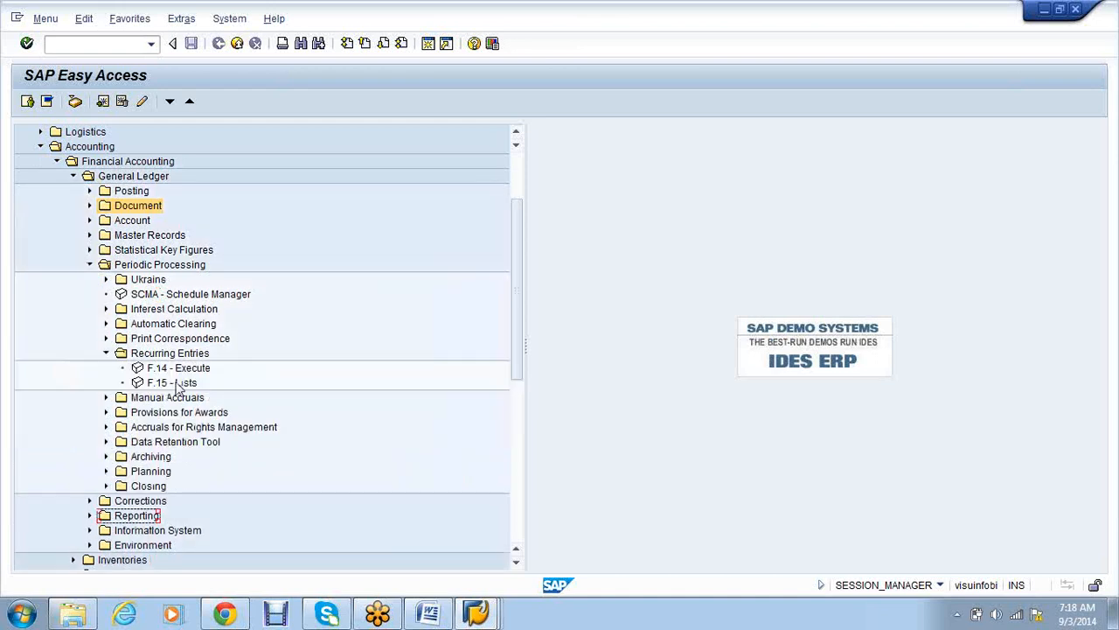
{"action": "left_click", "coordinate": [175, 383]}
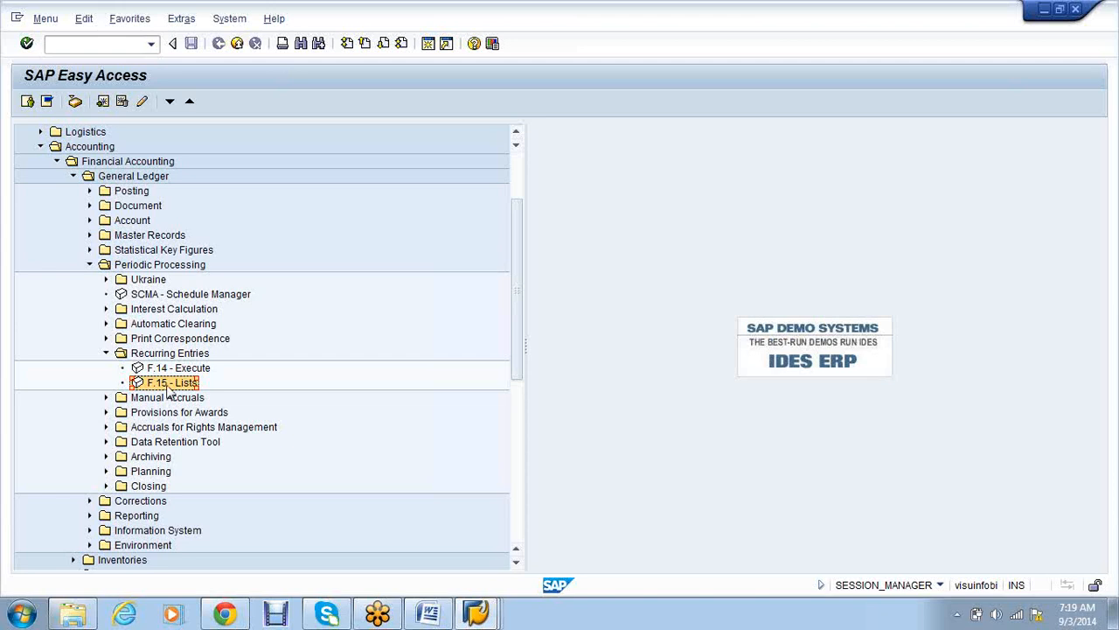
{"action": "double_click", "coordinate": [167, 388]}
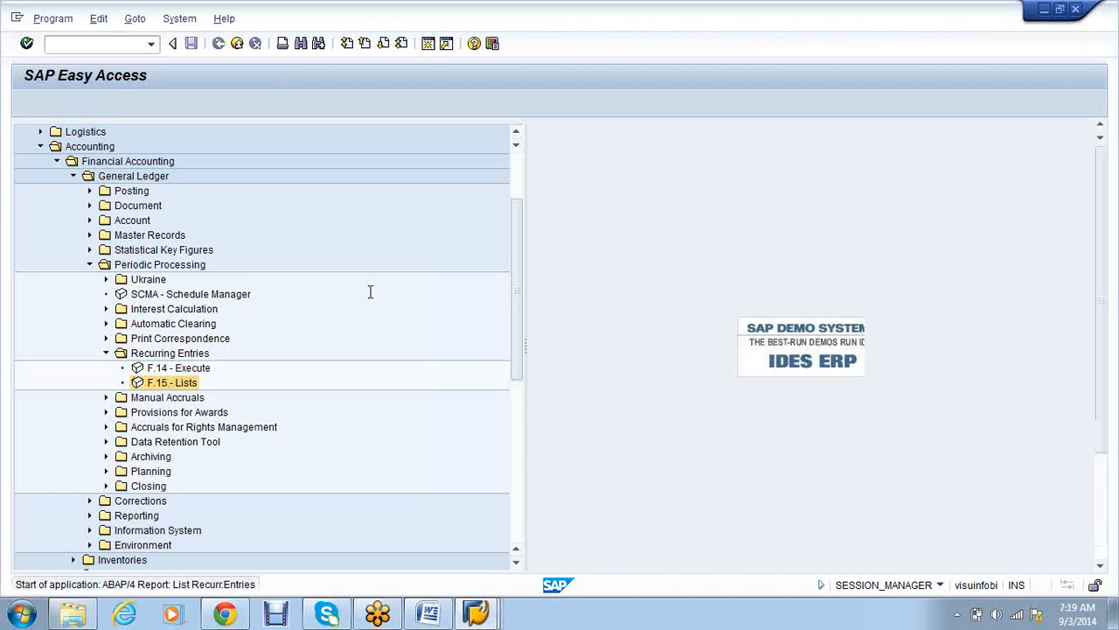
List the recurring entry documents of company code AB90 and review the document numbers and amounts.
{"action": "type", "text": "ab90"}
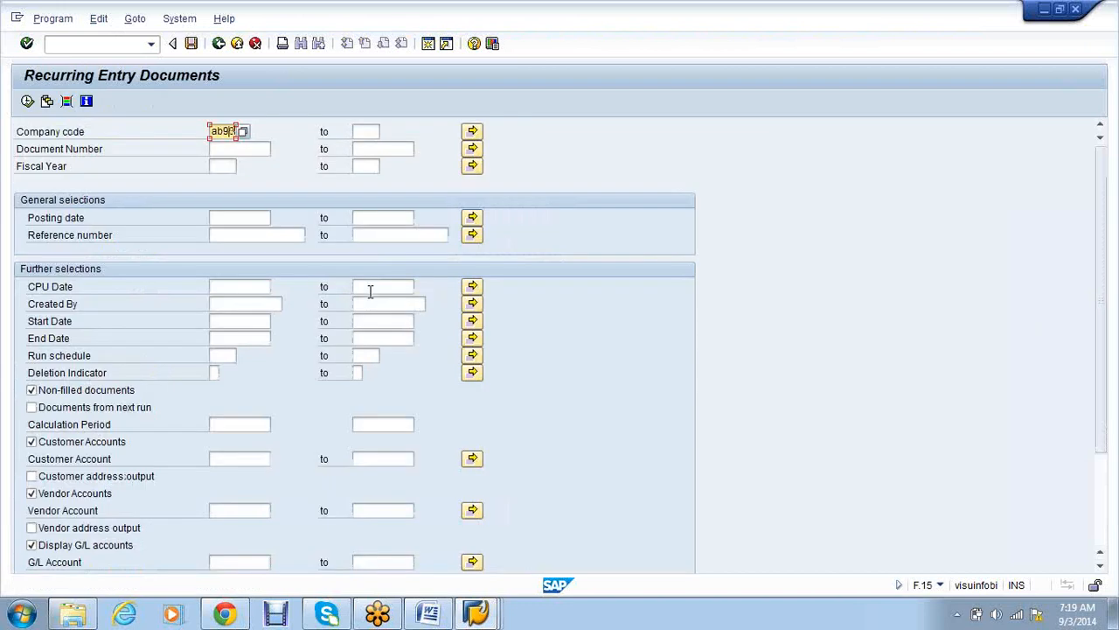
{"action": "key", "text": "Tab"}
{"action": "key", "text": "Tab"}
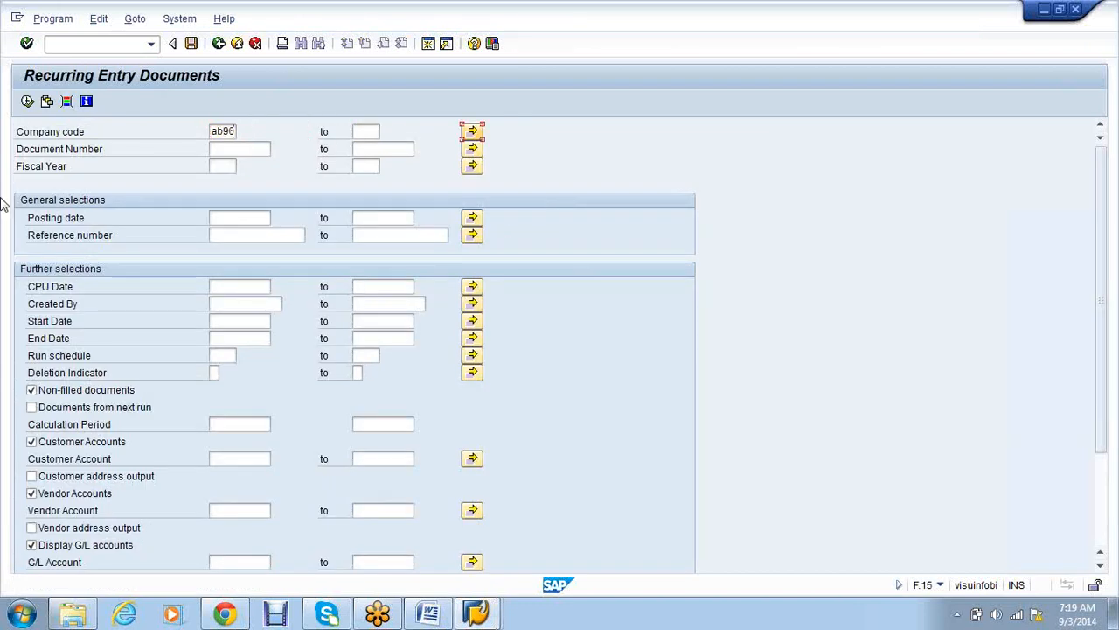
{"action": "left_click", "coordinate": [28, 103]}
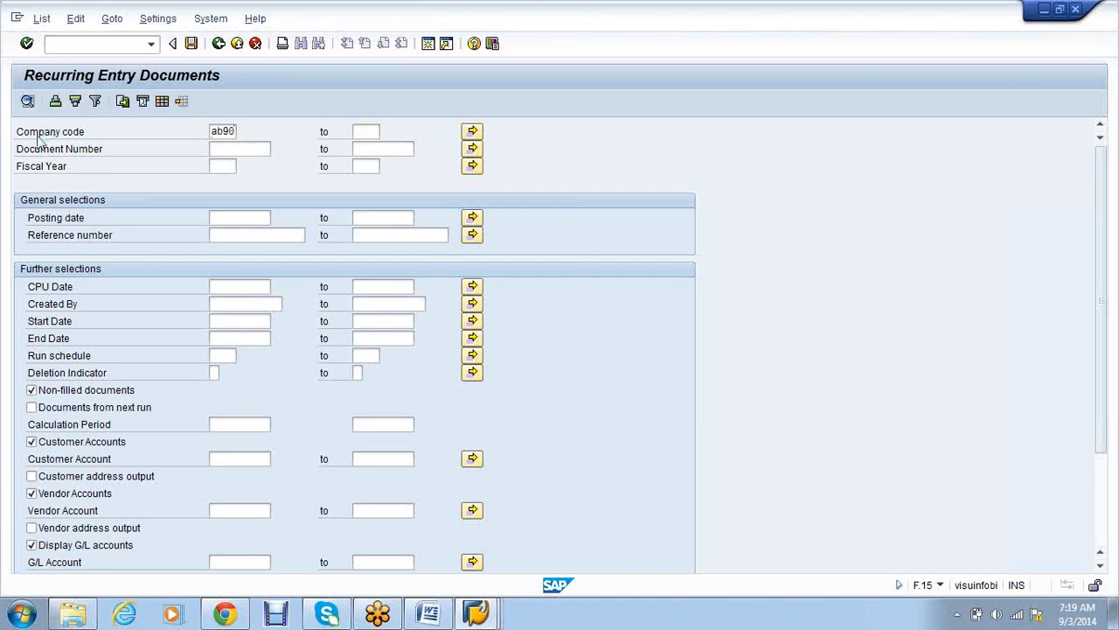
{"action": "key", "text": "F8"}
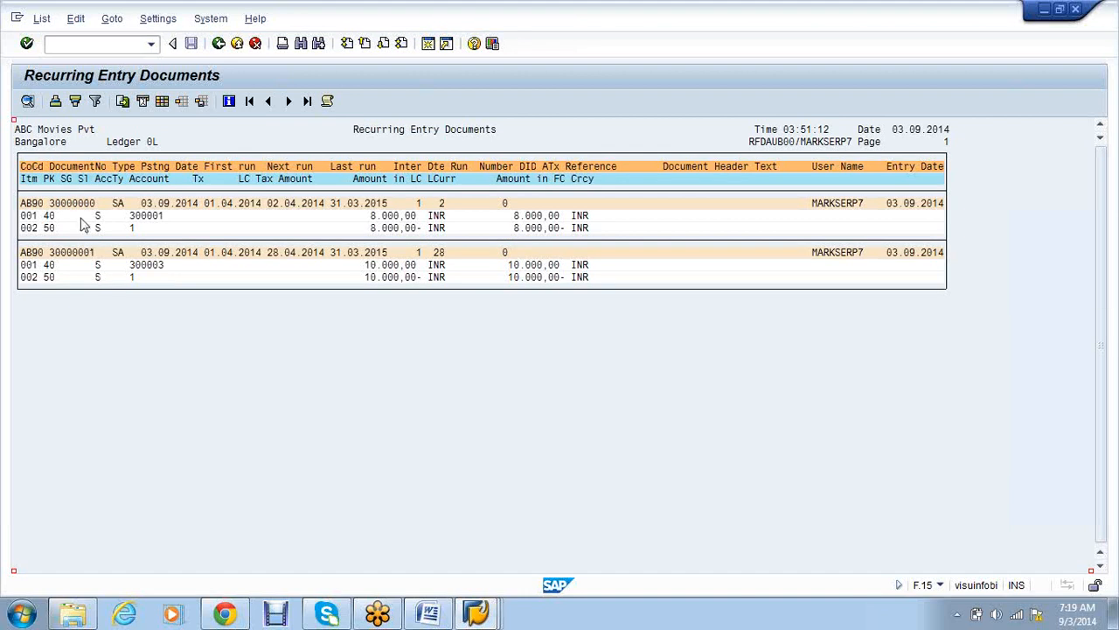
{"action": "left_click", "coordinate": [75, 253]}
{"action": "left_click", "coordinate": [395, 216]}
{"action": "left_click", "coordinate": [403, 265]}
{"action": "left_click", "coordinate": [52, 203]}
{"action": "left_click_drag", "start_coordinate": [50, 207], "coordinate": [106, 206]}
Open a new session and start the G/L account line item display with transaction FBL3N.
{"action": "left_click", "coordinate": [429, 46]}
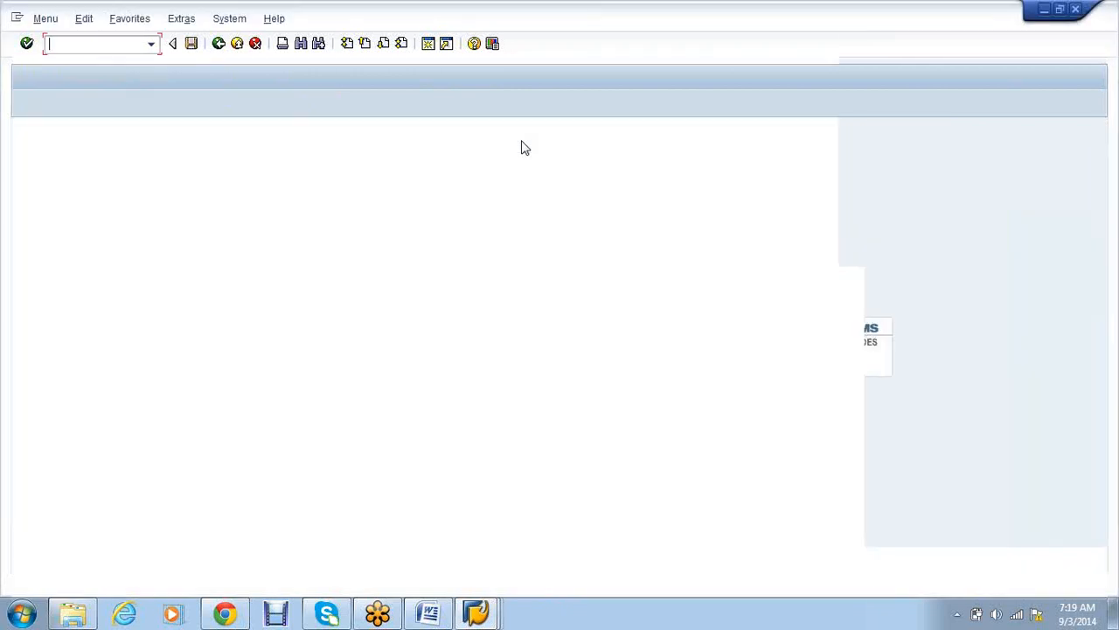
{"action": "type", "text": "fbl3n"}
{"action": "key", "text": "Return"}
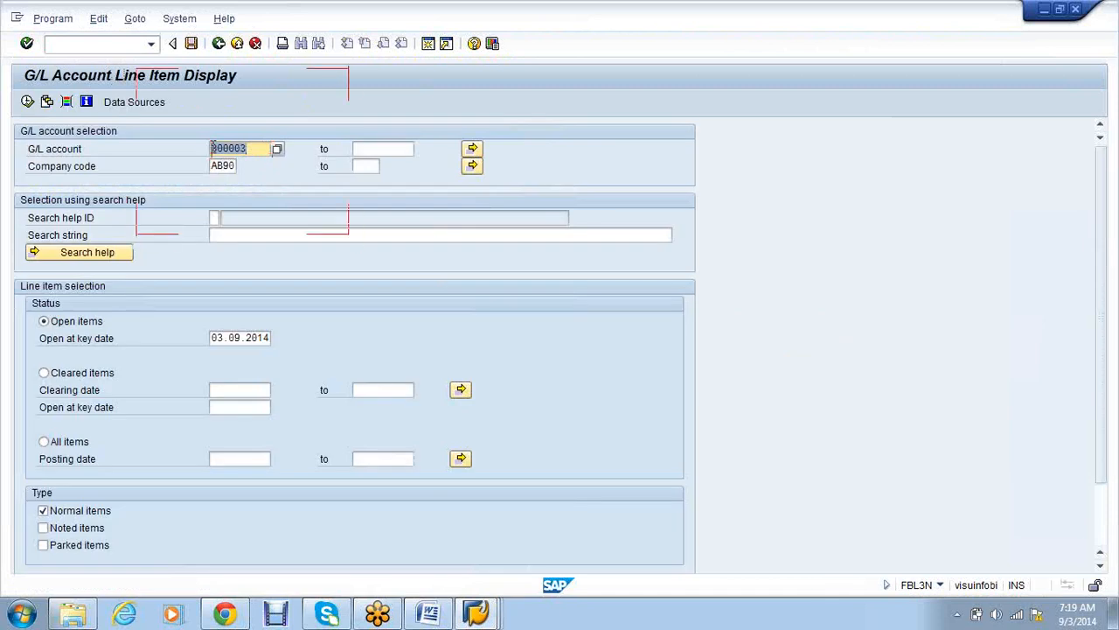
{"action": "key", "text": "F8"}
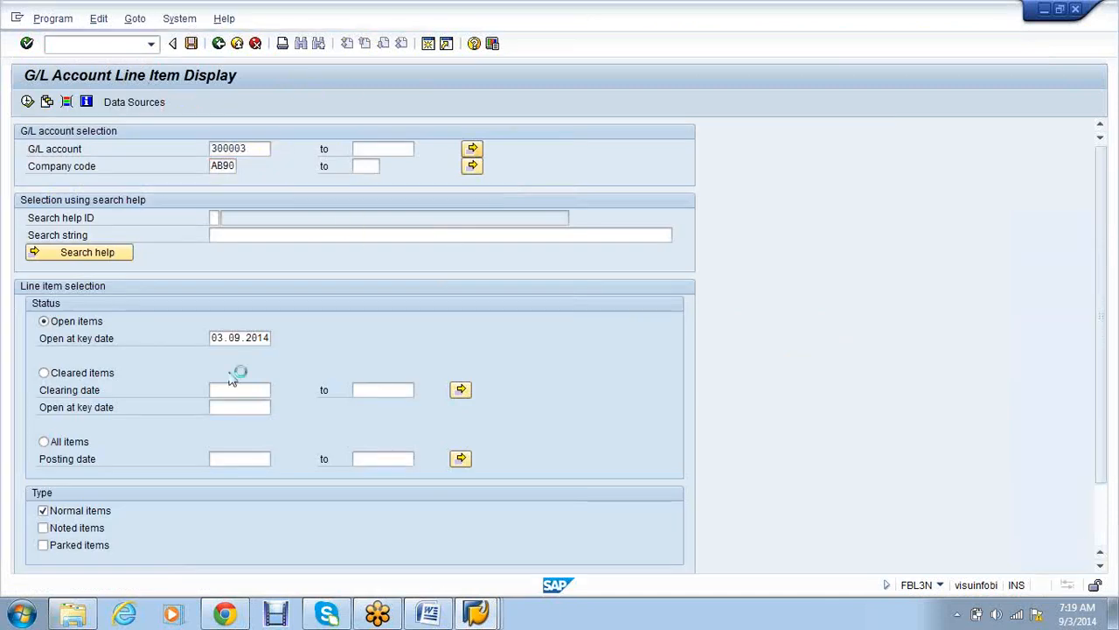
{"action": "type", "text": "3000002"}
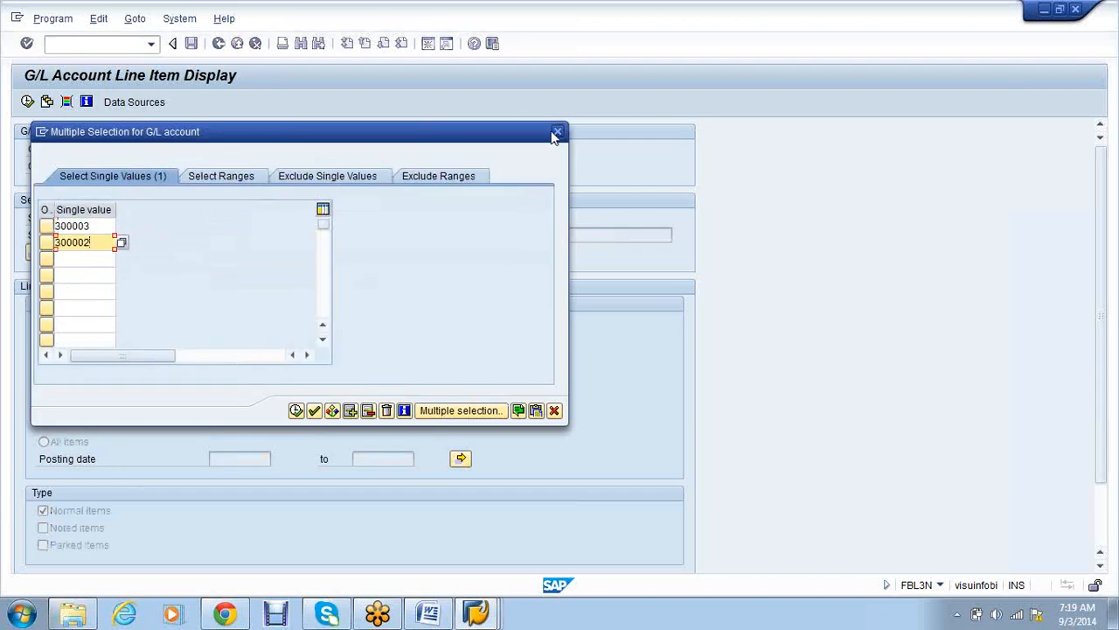
{"action": "left_click", "coordinate": [557, 133]}
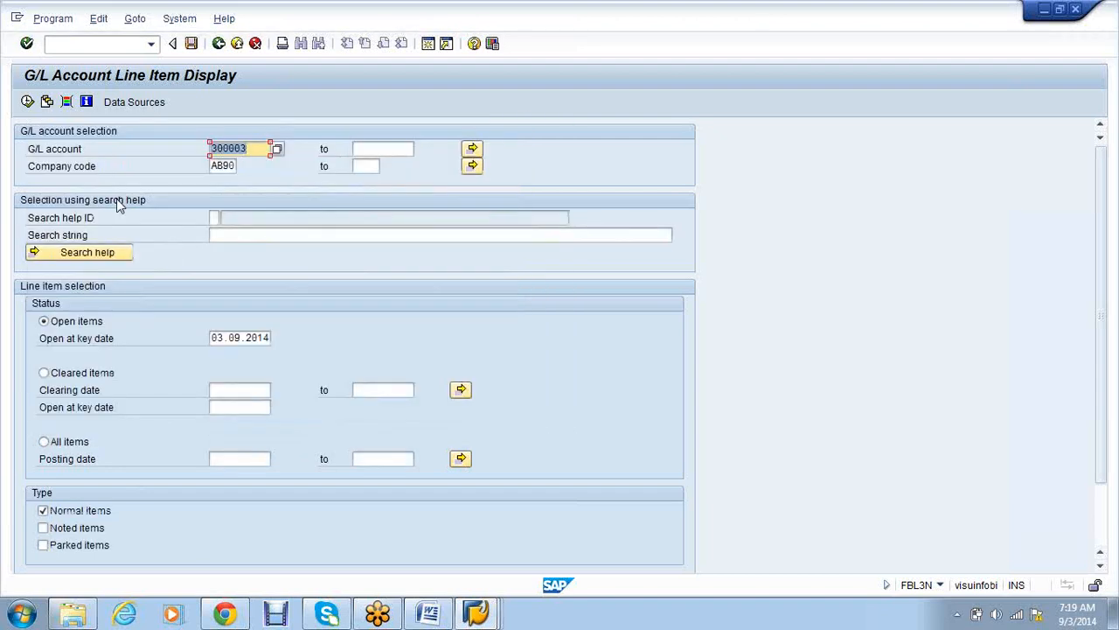
Set the G/L account for the line item display to 300001.
{"action": "left_click", "coordinate": [252, 151]}
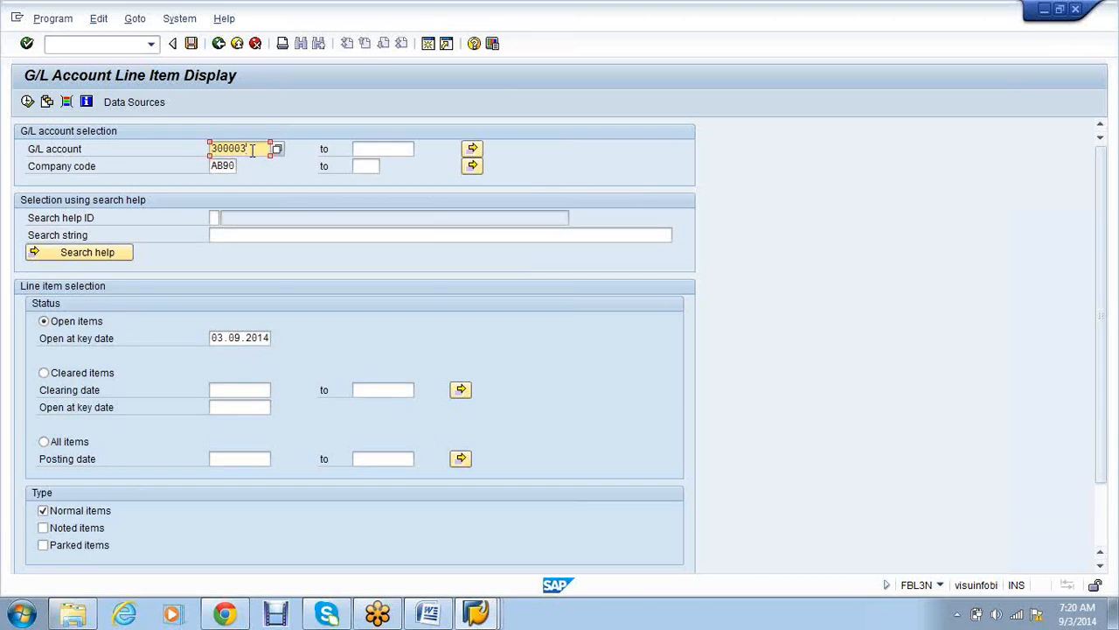
{"action": "left_click", "coordinate": [385, 149]}
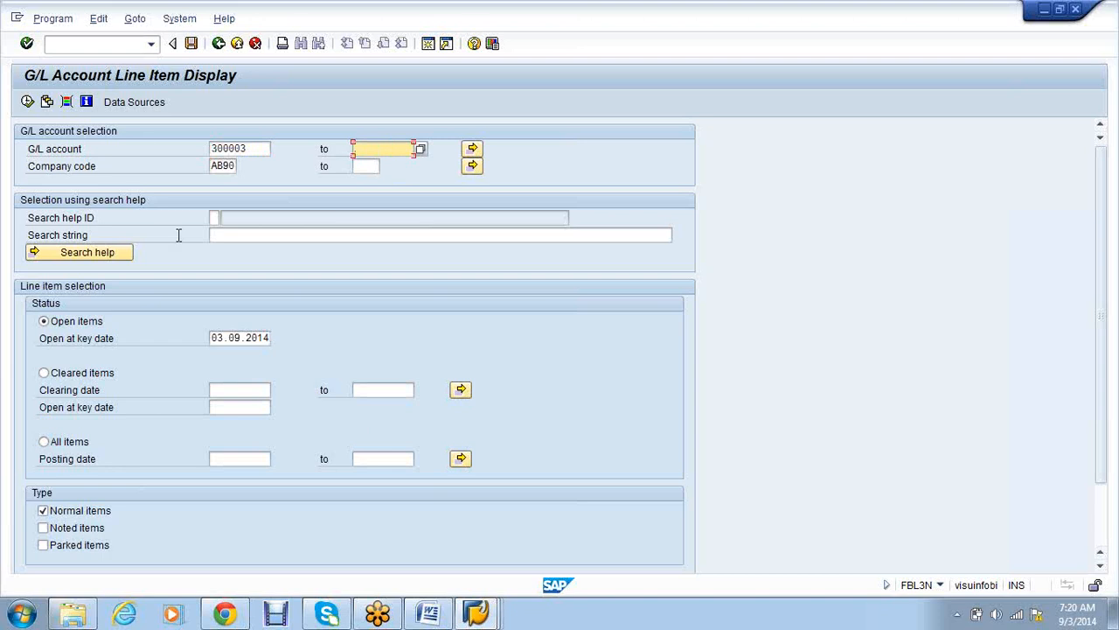
{"action": "left_click", "coordinate": [263, 150]}
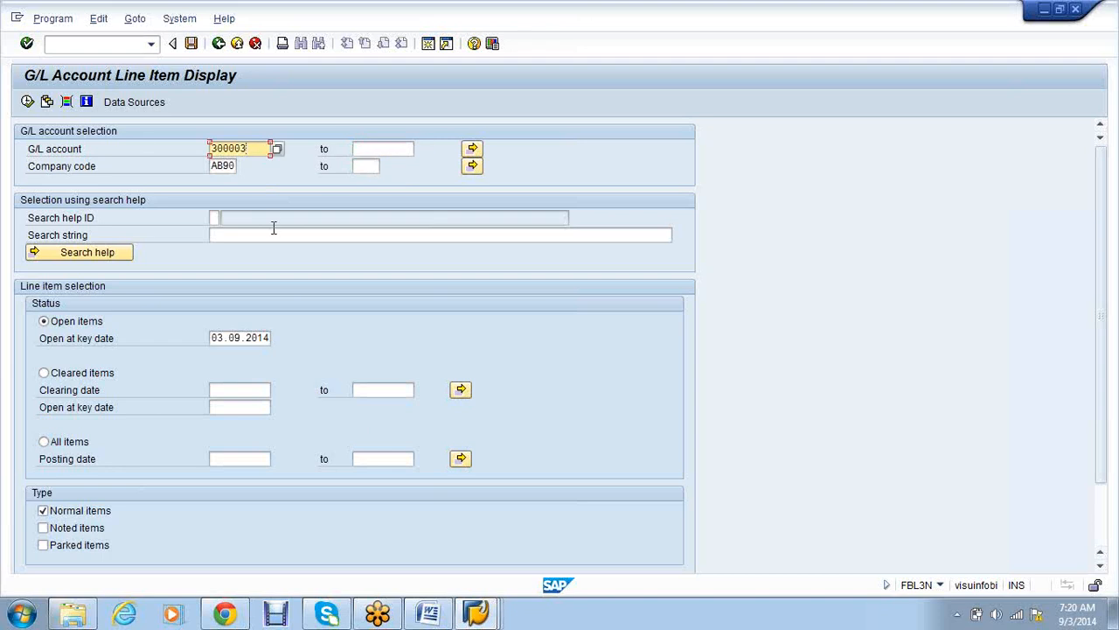
{"action": "key", "text": "BackSpace"}
{"action": "type", "text": "1"}
{"action": "key", "text": "Tab"}
{"action": "type", "text": "300003"}
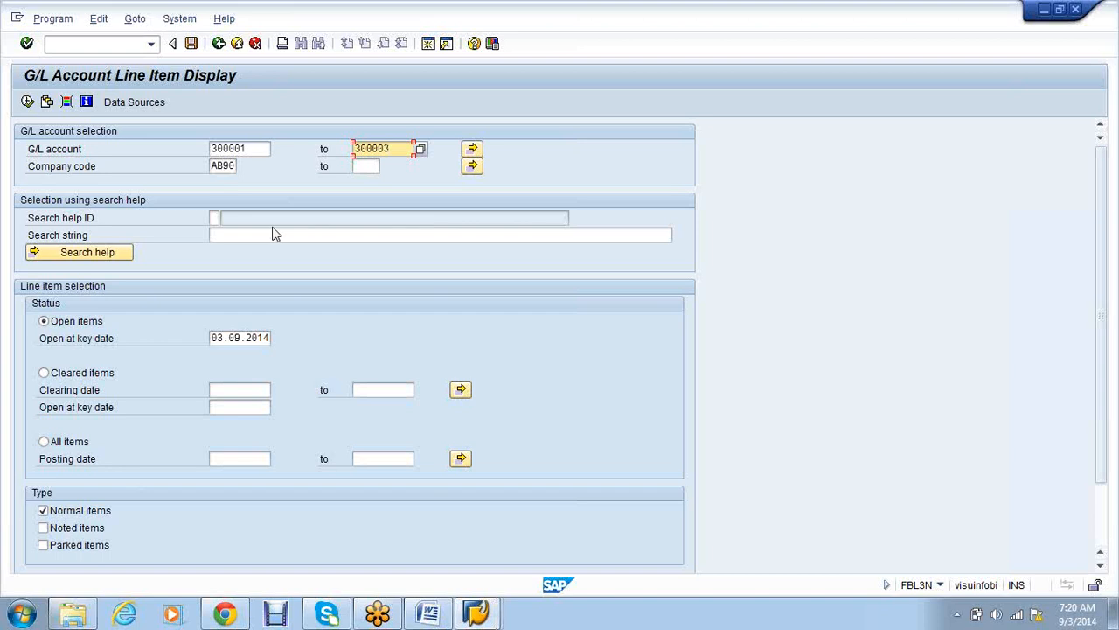
{"action": "key", "text": "BackSpace"}
{"action": "key", "text": "BackSpace"}
{"action": "key", "text": "BackSpace"}
{"action": "key", "text": "BackSpace"}
{"action": "key", "text": "BackSpace"}
{"action": "key", "text": "BackSpace"}
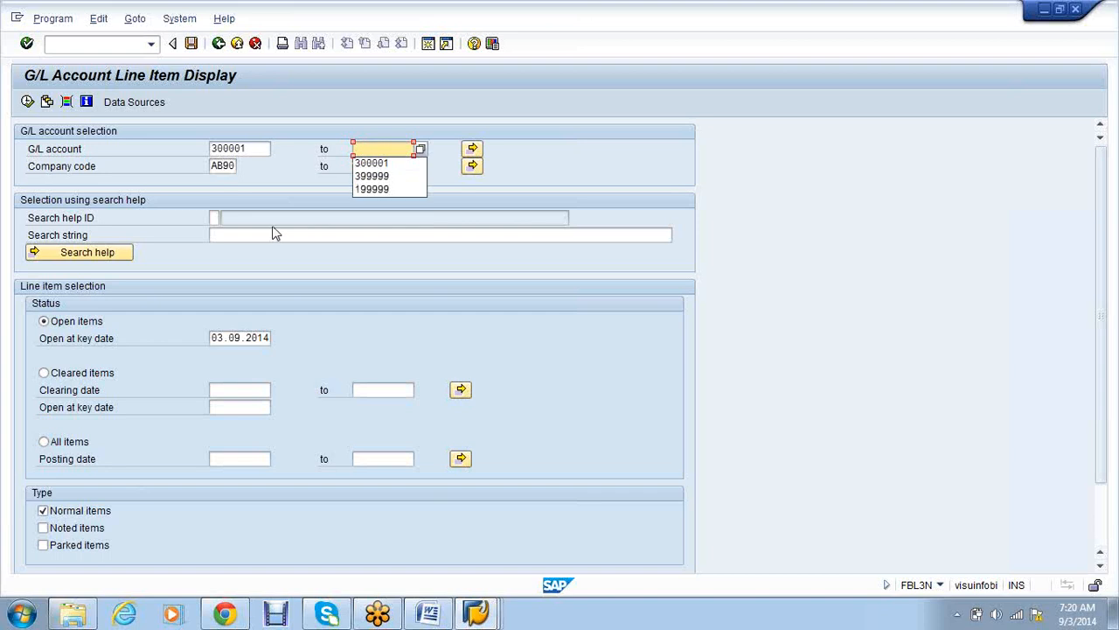
Add G/L account 300003 as a second single value in the G/L account multiple selection.
{"action": "left_click", "coordinate": [473, 148]}
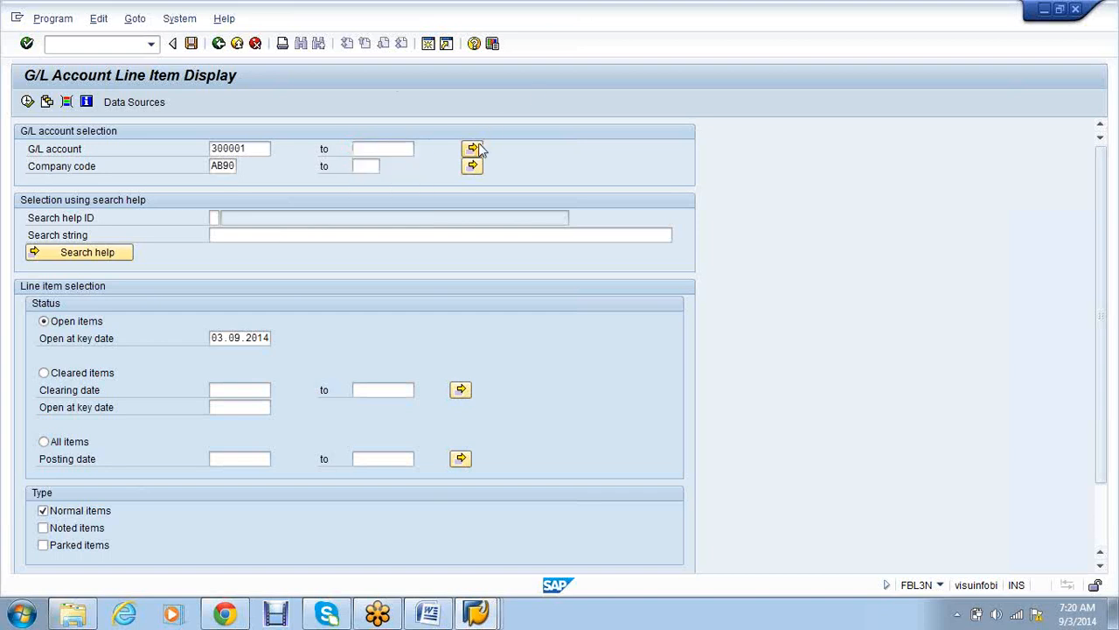
{"action": "left_click", "coordinate": [87, 245]}
{"action": "type", "text": "300003"}
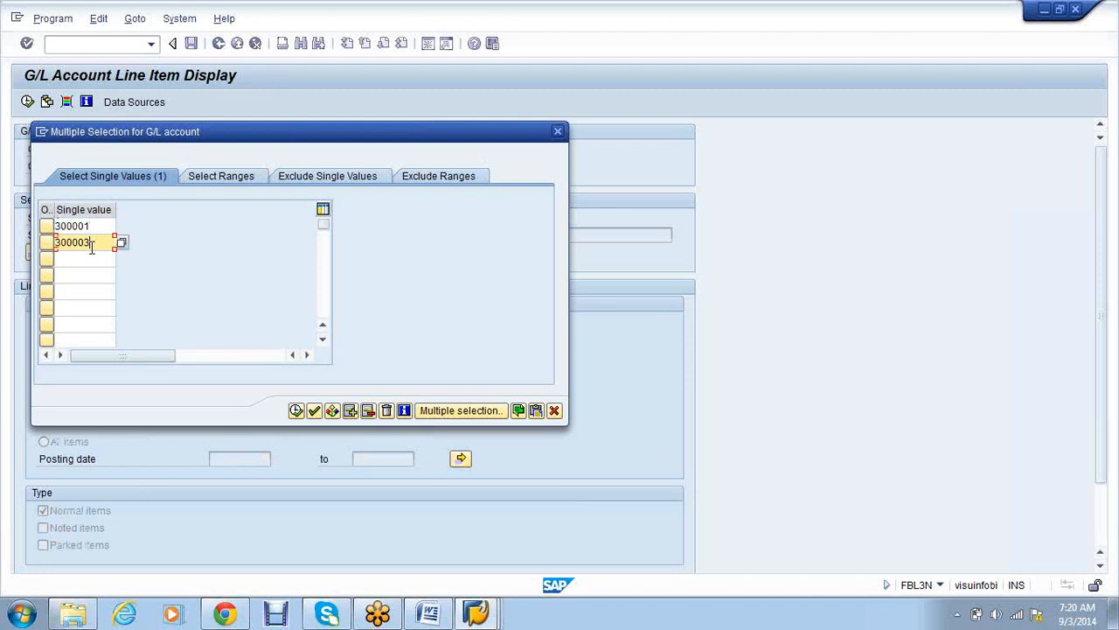
{"action": "left_click", "coordinate": [95, 262]}
{"action": "left_click", "coordinate": [93, 278]}
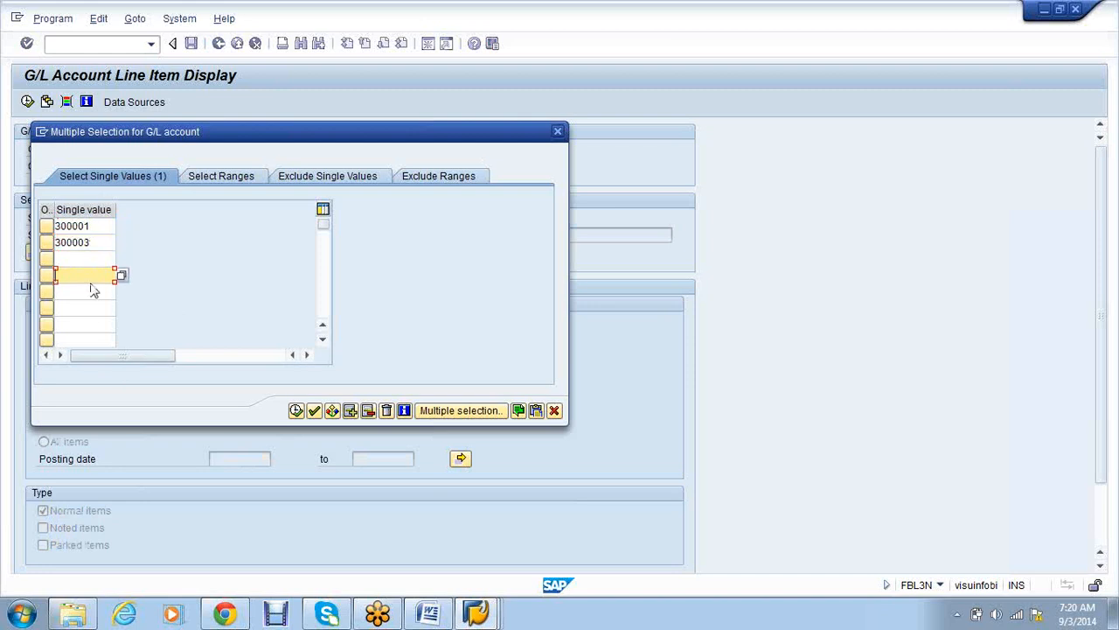
{"action": "left_click", "coordinate": [85, 307]}
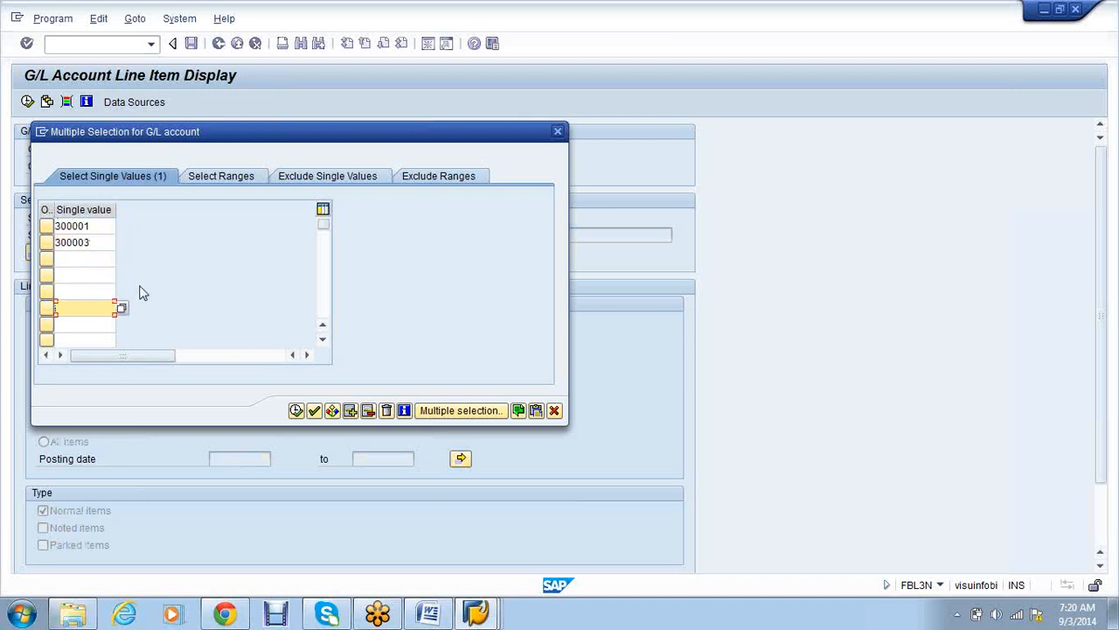
Examine the range and exclusion options of the G/L account multiple selection, and recheck the two single values.
{"action": "left_click", "coordinate": [220, 178]}
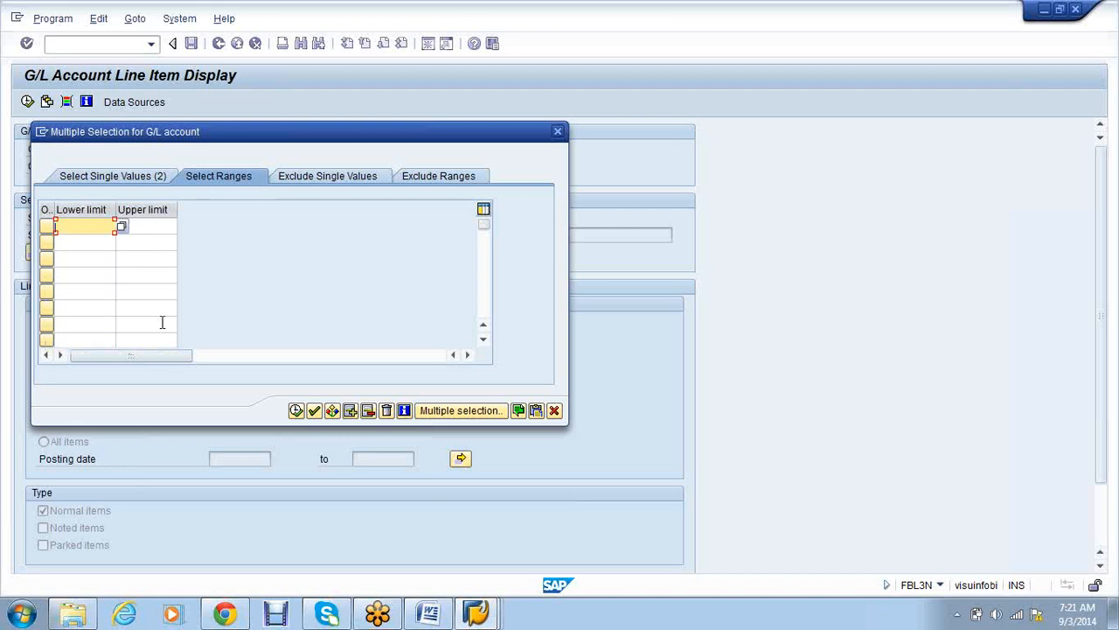
{"action": "left_click", "coordinate": [321, 181]}
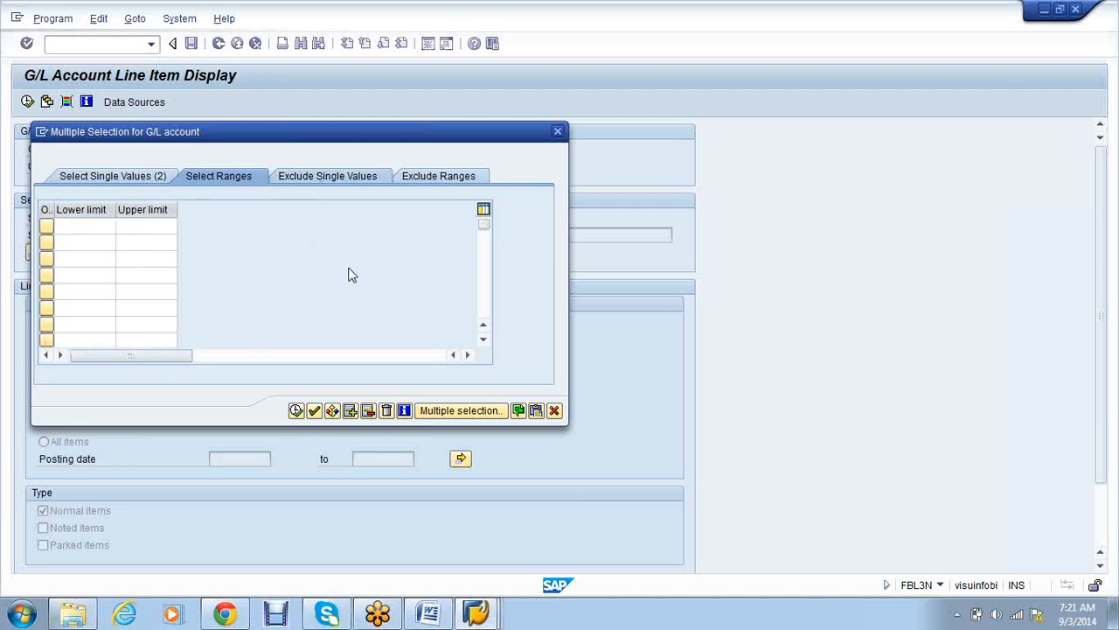
{"action": "left_click", "coordinate": [444, 174]}
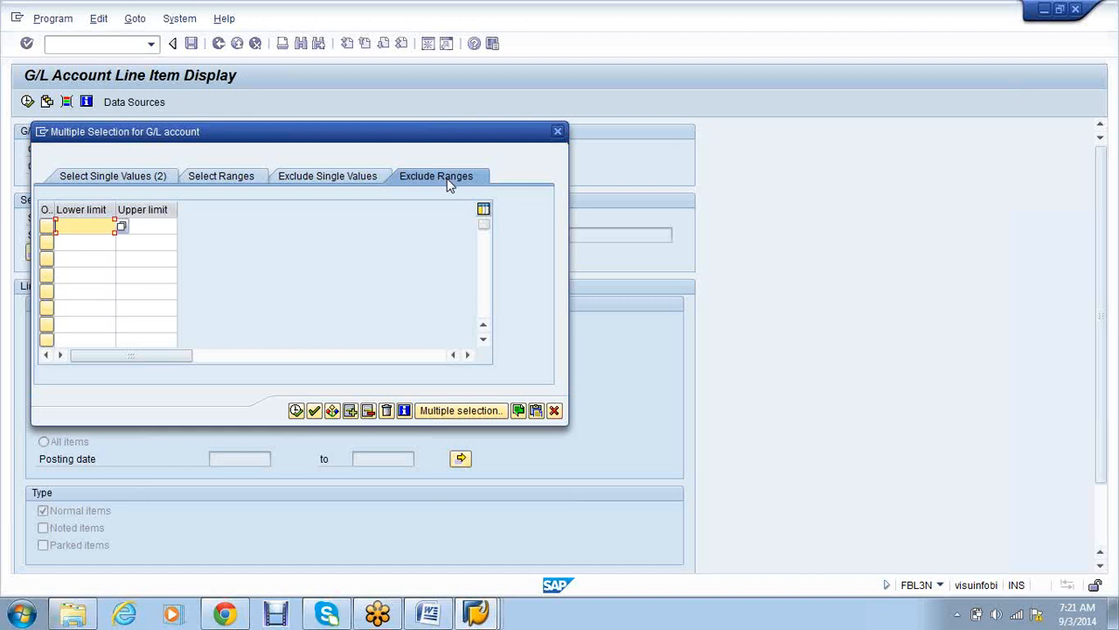
{"action": "left_click", "coordinate": [135, 184]}
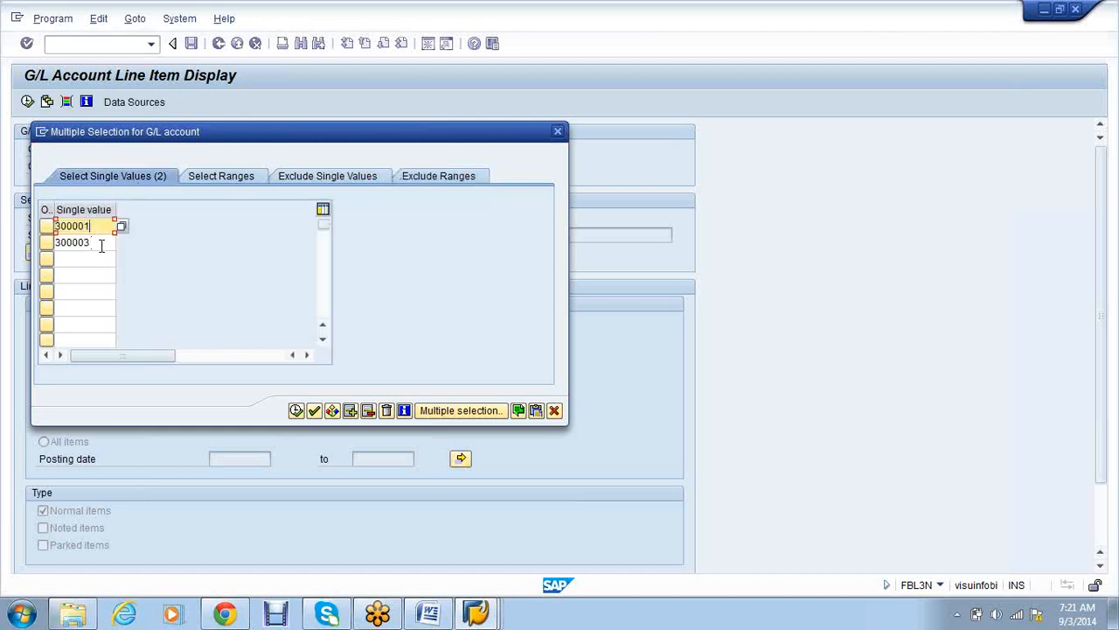
{"action": "left_click", "coordinate": [102, 245]}
{"action": "left_click", "coordinate": [102, 227]}
{"action": "left_click", "coordinate": [96, 244]}
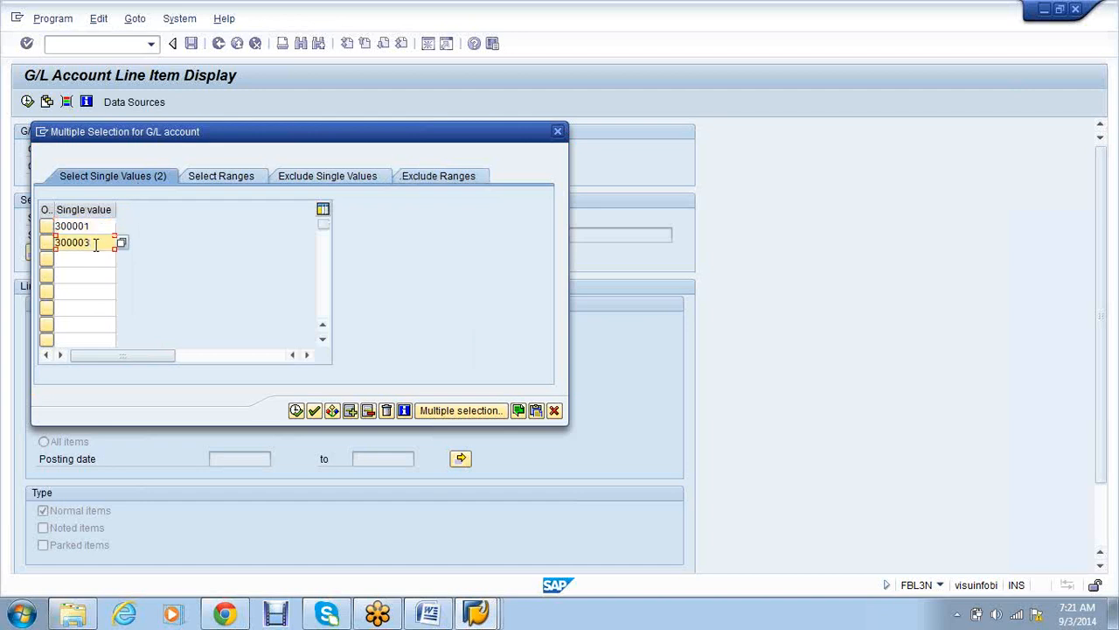
Apply the G/L account selection and run the line item display for all items.
{"action": "left_click", "coordinate": [295, 413]}
{"action": "left_click", "coordinate": [43, 442]}
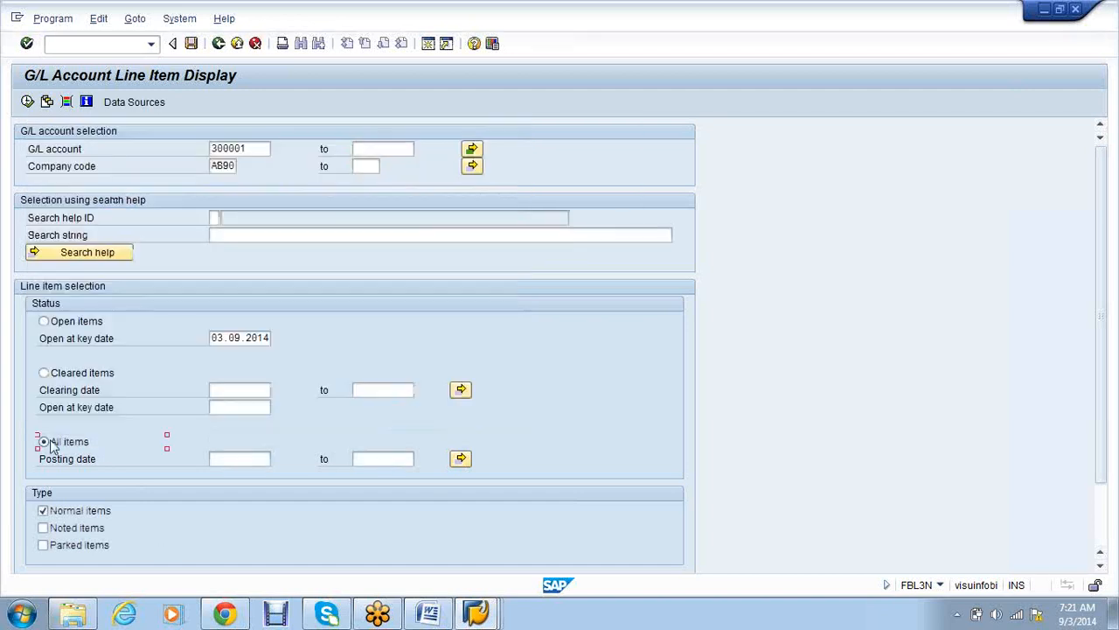
{"action": "left_click", "coordinate": [27, 101]}
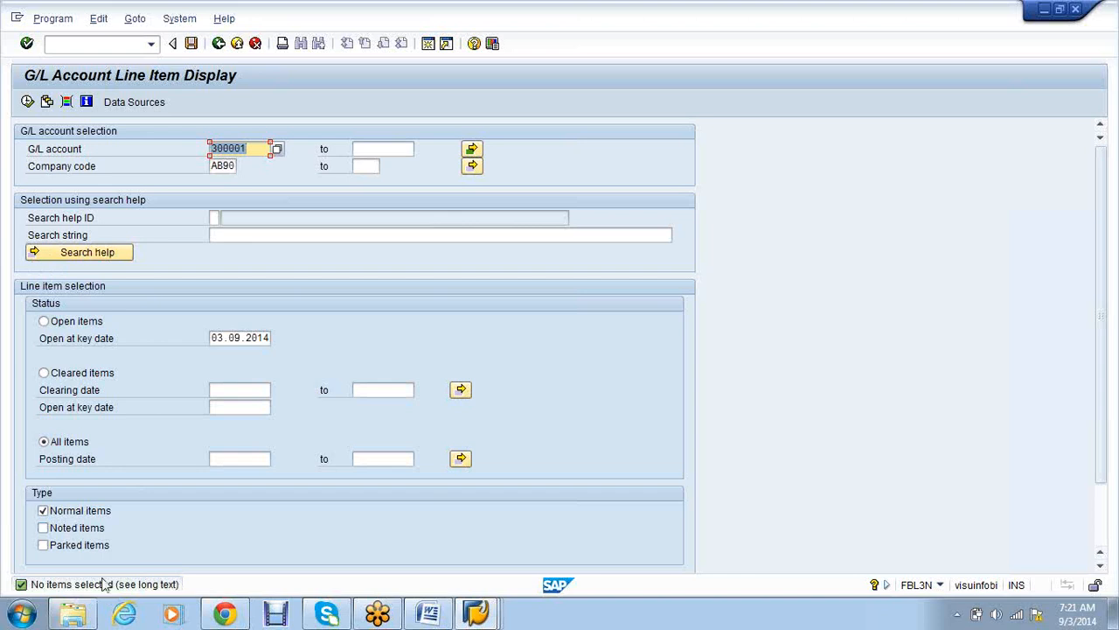
Switch to the session with the recurring entry documents list and return to the SAP Easy Access tree.
{"action": "left_click", "coordinate": [479, 614]}
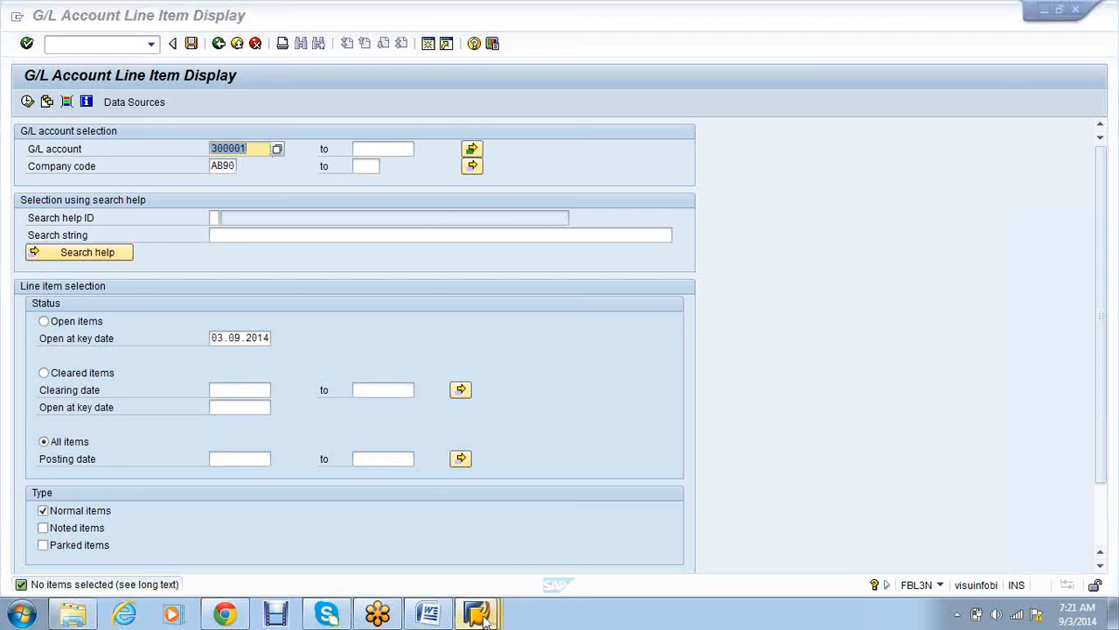
{"action": "left_click", "coordinate": [438, 523]}
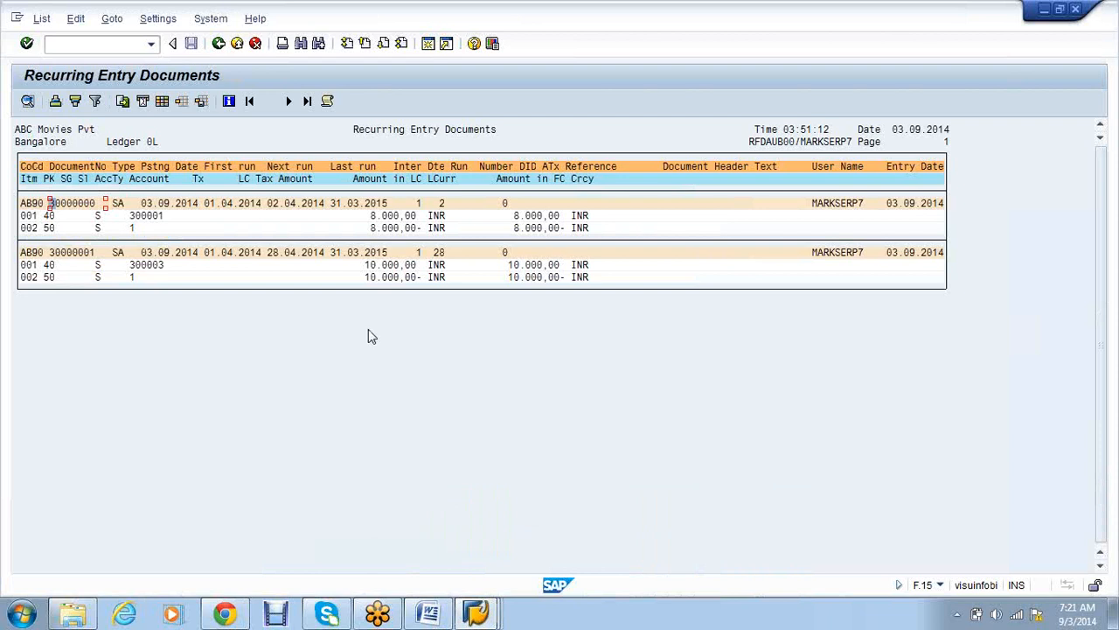
{"action": "left_click", "coordinate": [218, 48]}
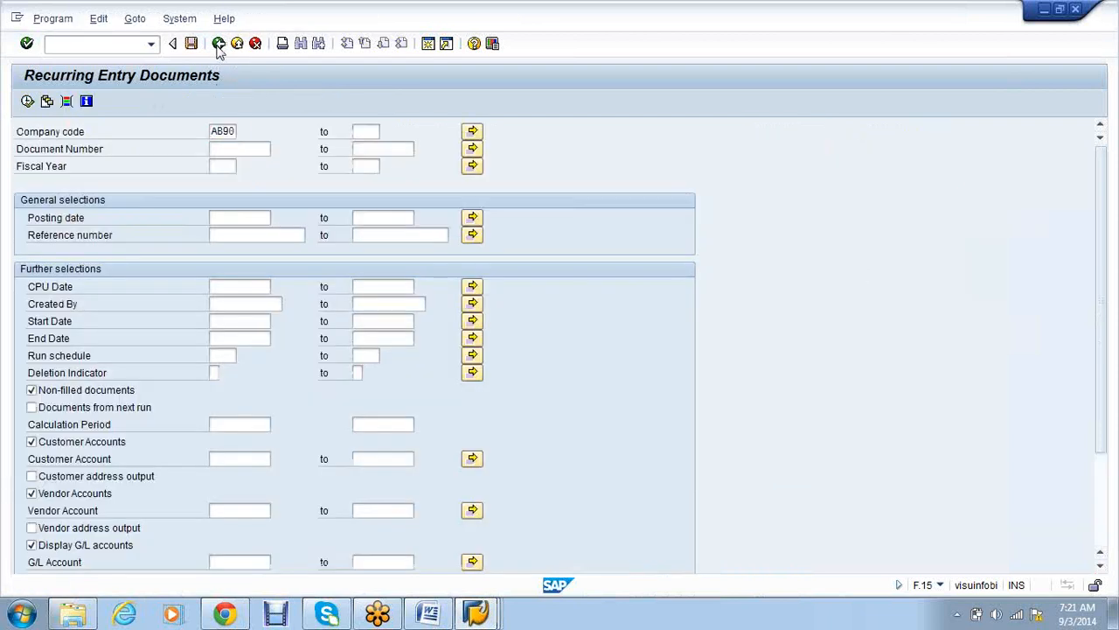
{"action": "left_click", "coordinate": [217, 48]}
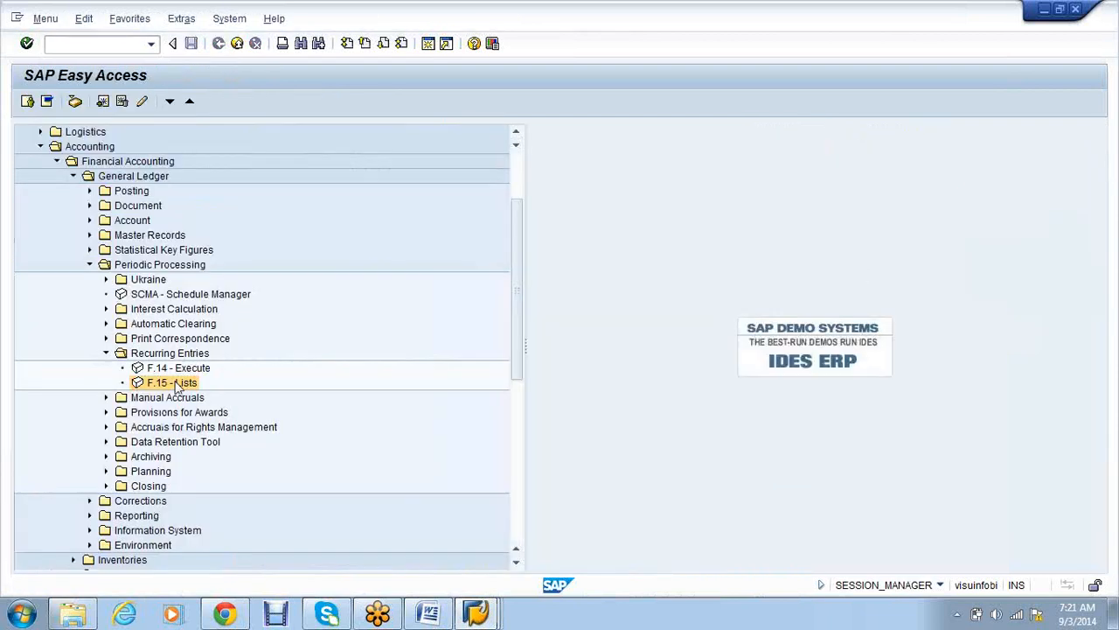
List the recurring entry documents of company code AB90 with F.15 and copy document number 30000000.
{"action": "double_click", "coordinate": [177, 384]}
{"action": "type", "text": "a"}
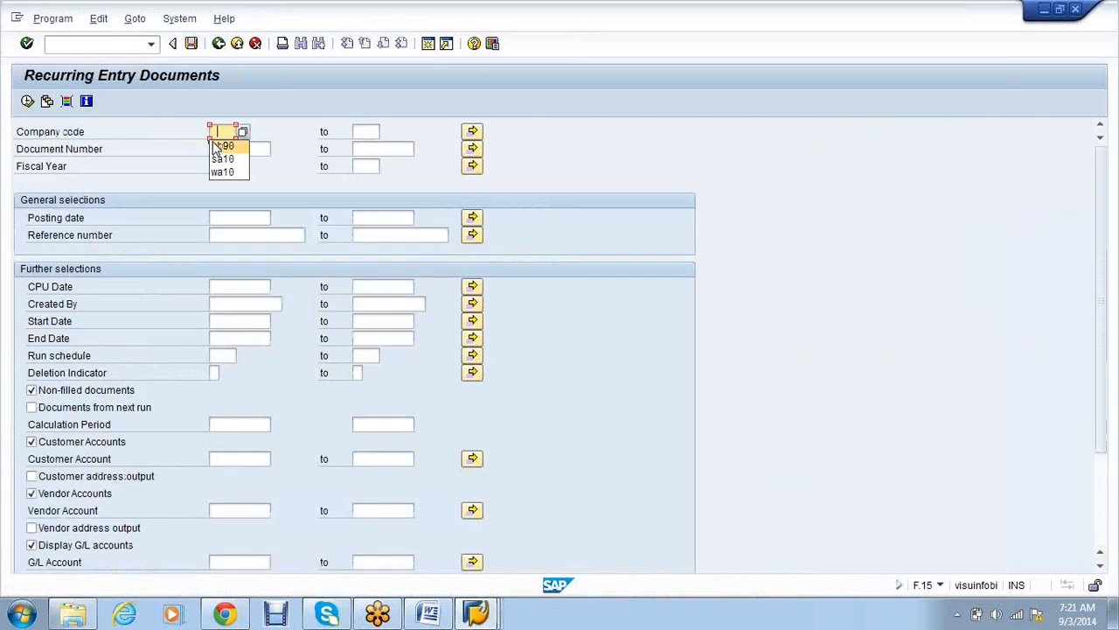
{"action": "left_click", "coordinate": [222, 146]}
{"action": "left_click", "coordinate": [26, 101]}
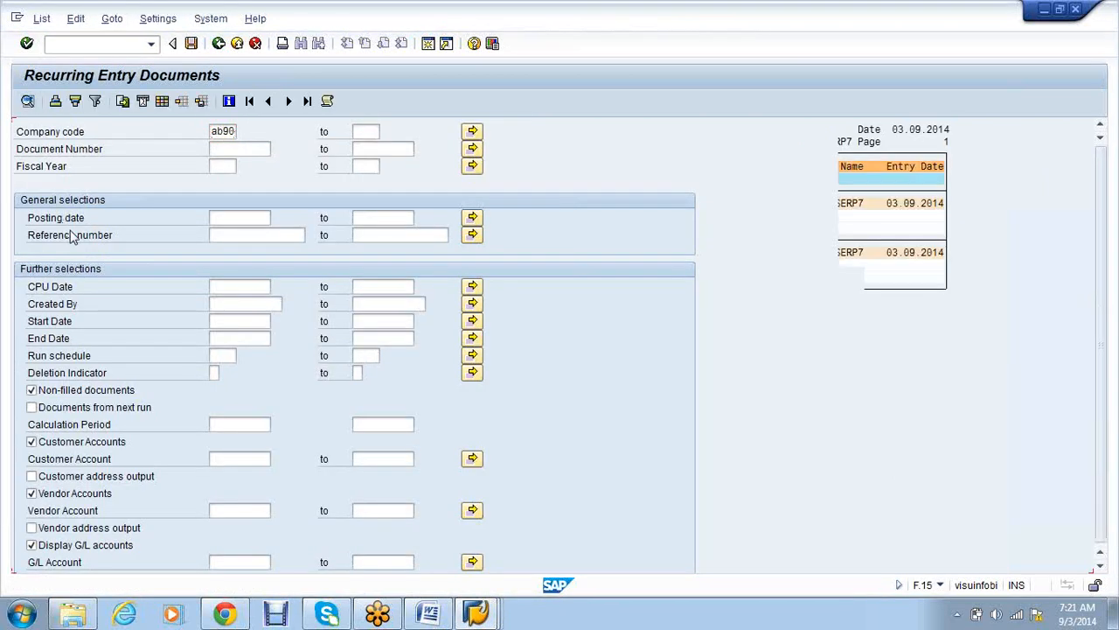
{"action": "key", "text": "ctrl+y"}
{"action": "left_click_drag", "start_coordinate": [49, 201], "coordinate": [108, 206]}
{"action": "key", "text": "ctrl+c"}
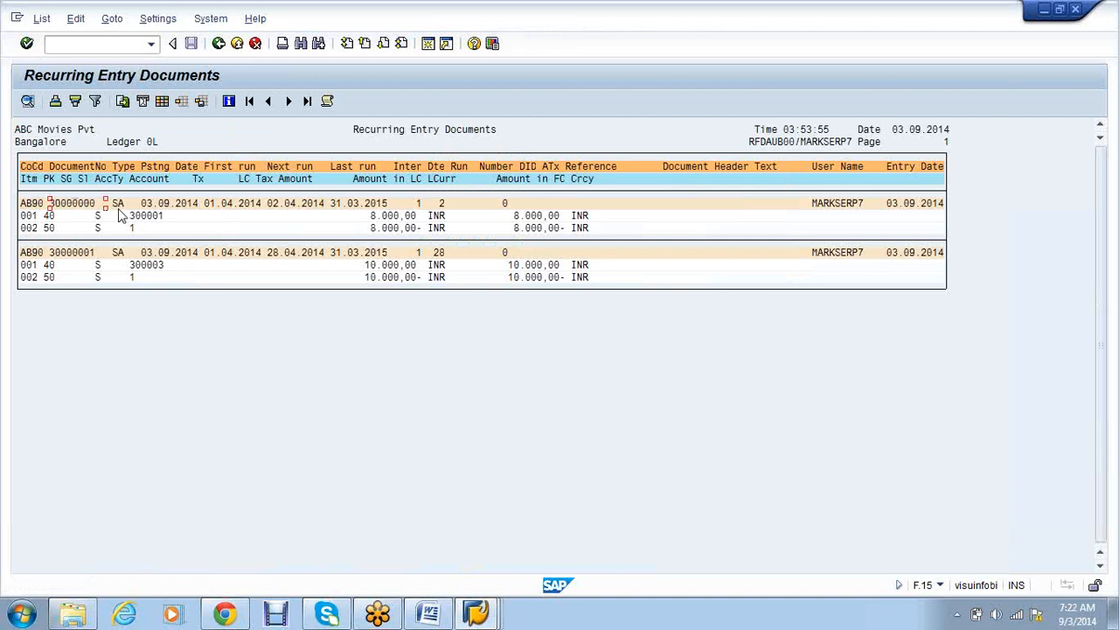
Leave the recurring documents list and start transaction F.14 Execute from the Recurring Entries folder.
{"action": "left_click", "coordinate": [219, 46]}
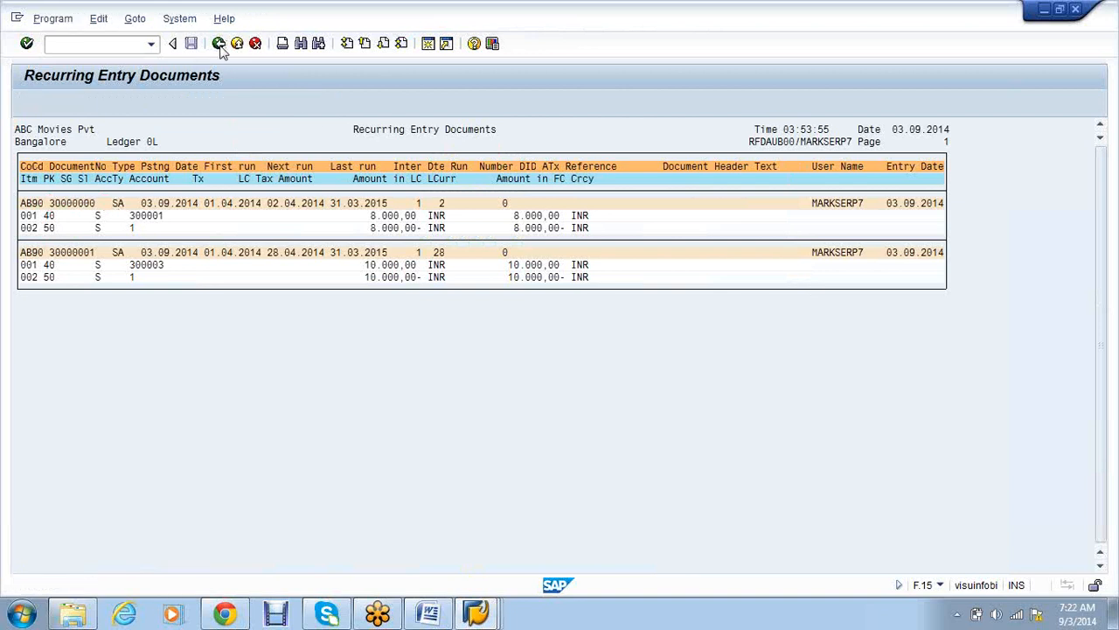
{"action": "left_click", "coordinate": [220, 45]}
{"action": "left_click", "coordinate": [219, 46]}
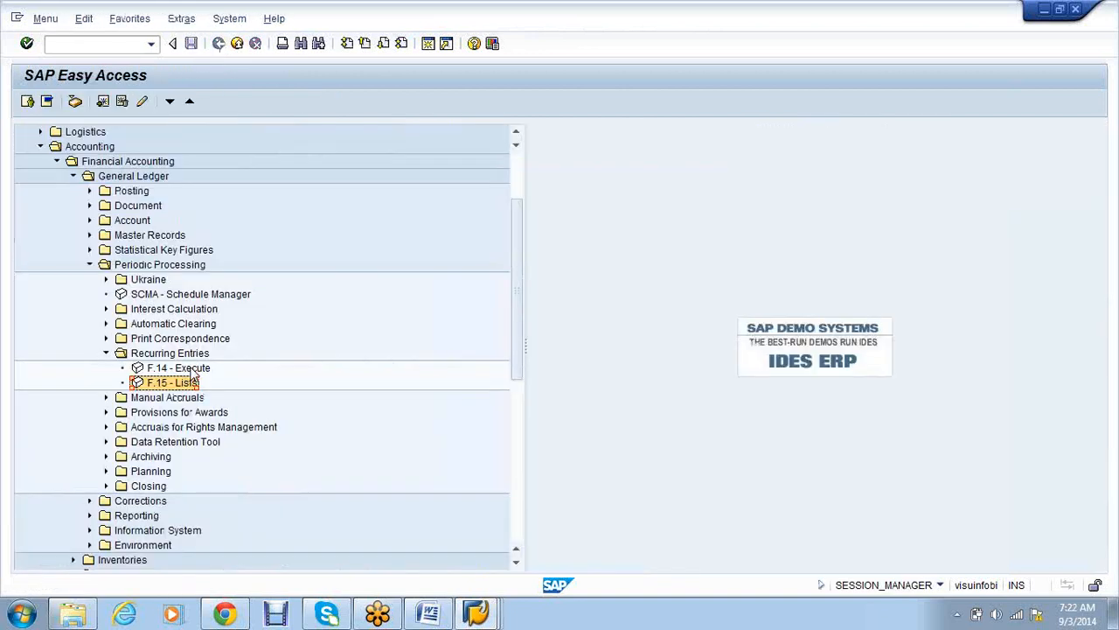
{"action": "double_click", "coordinate": [193, 368]}
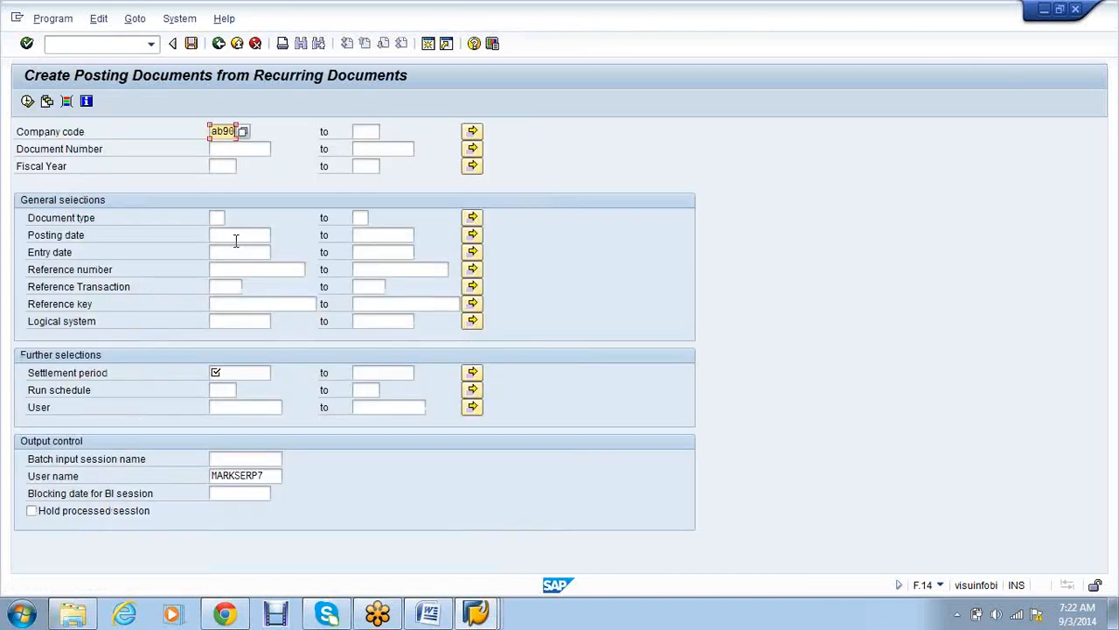
Restrict the posting run to document numbers 30000000 to 30000001 and fiscal year 2014.
{"action": "key", "text": "Tab"}
{"action": "key", "text": "Tab"}
{"action": "key", "text": "Tab"}
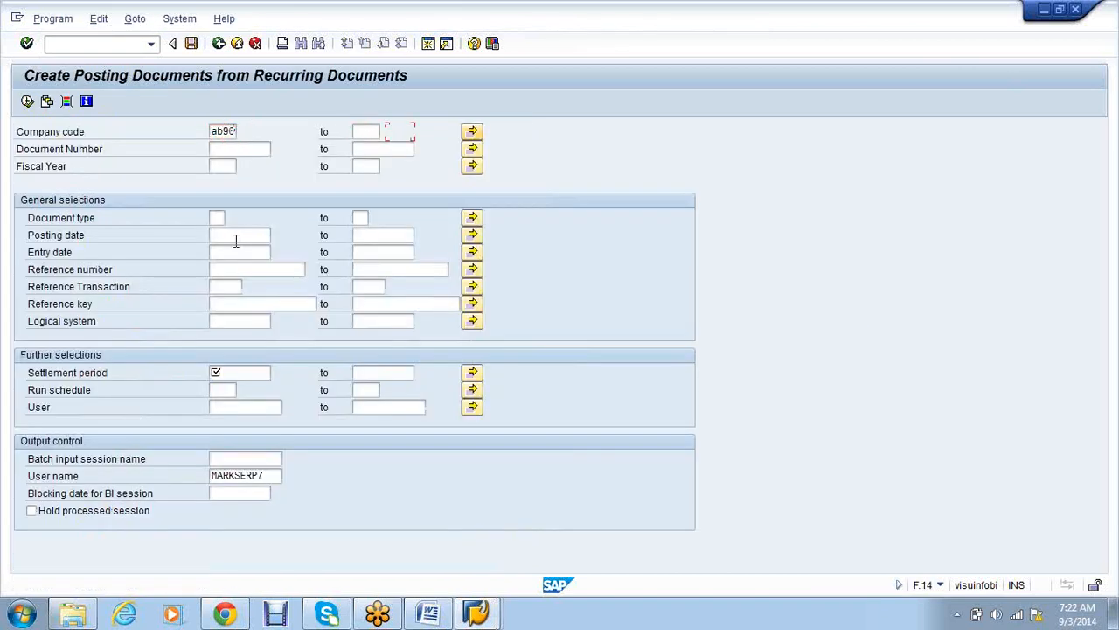
{"action": "type", "text": "30000006"}
{"action": "key", "text": "Tab"}
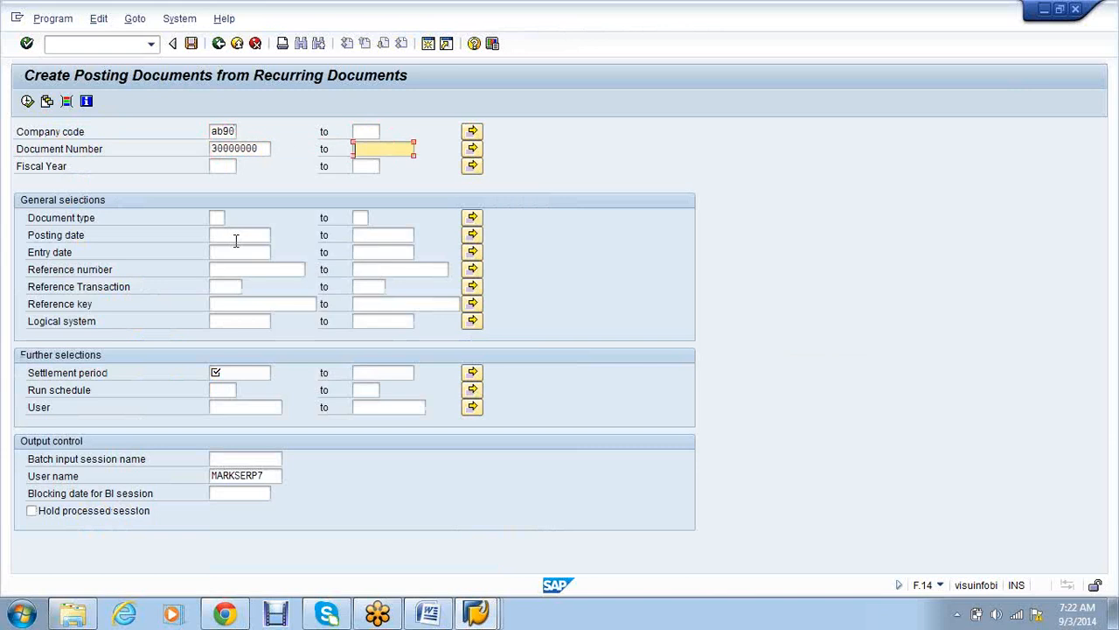
{"action": "type", "text": "30000000"}
{"action": "key", "text": "BackSpace"}
{"action": "type", "text": "1"}
{"action": "key", "text": "Tab"}
{"action": "key", "text": "Tab"}
{"action": "type", "text": "2"}
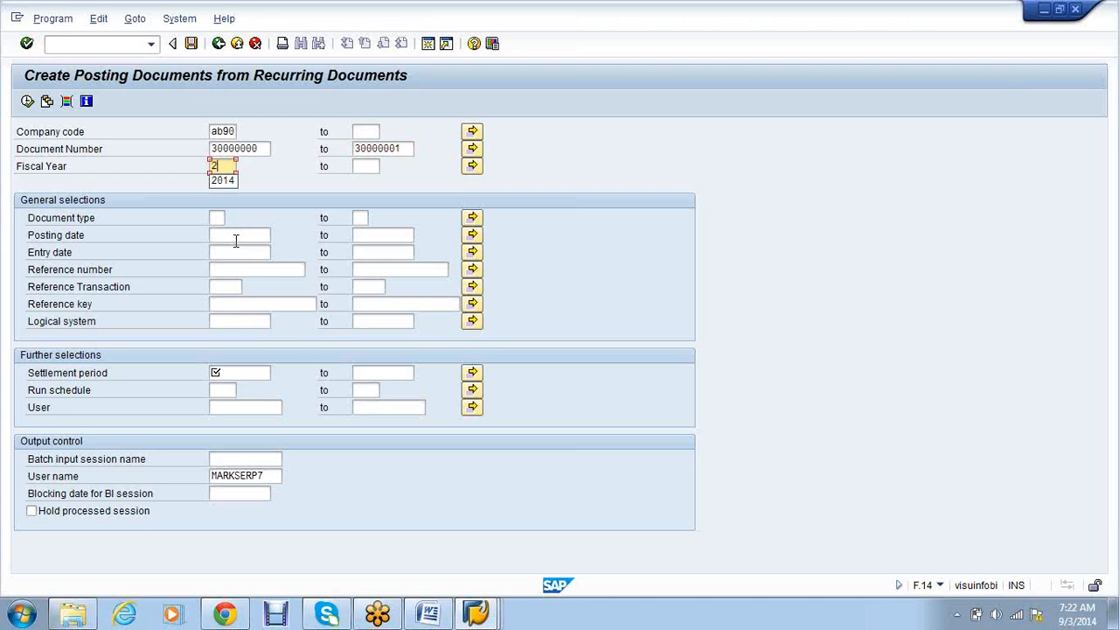
{"action": "type", "text": "014"}
Set the settlement period of the posting run to 01.04.2014 through 31.03.2015.
{"action": "left_click", "coordinate": [248, 371]}
{"action": "type", "text": "01"}
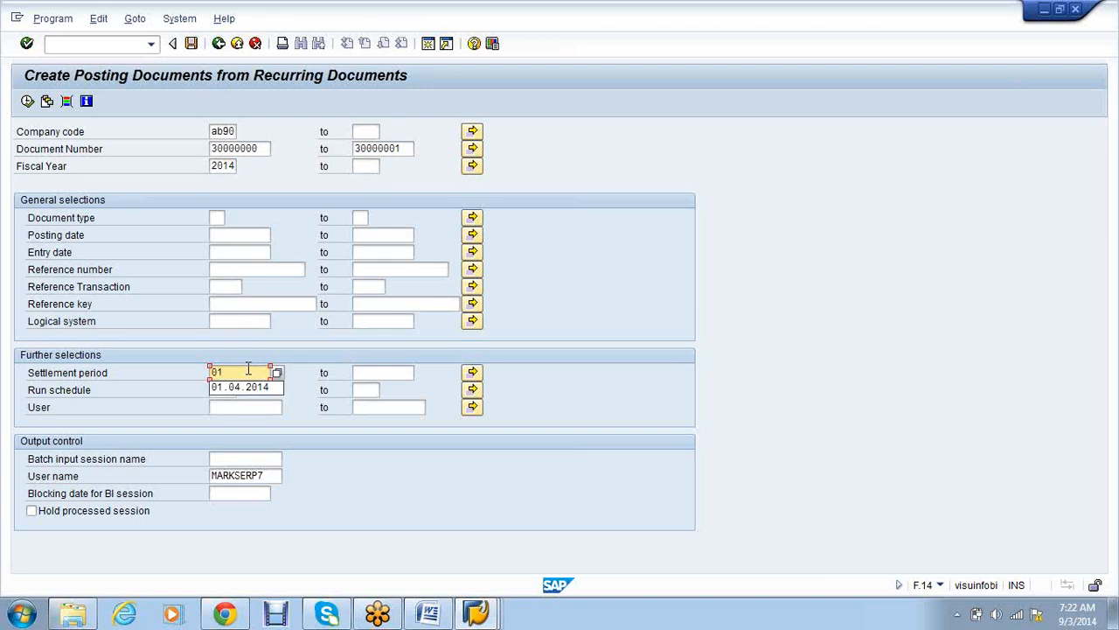
{"action": "key", "text": "Down"}
{"action": "key", "text": "Return"}
{"action": "key", "text": "Tab"}
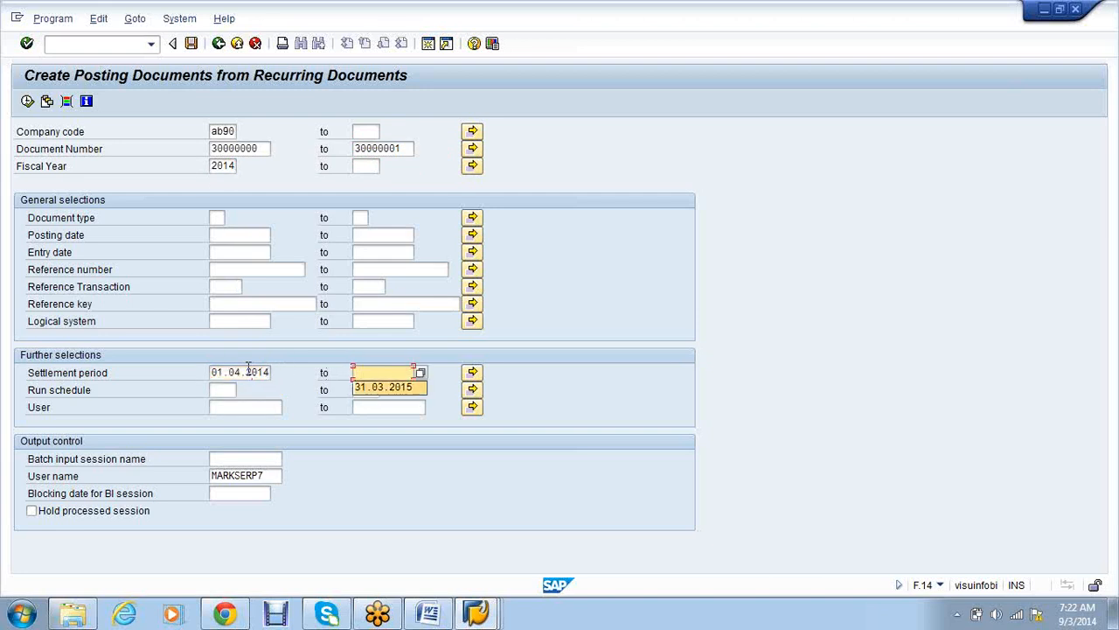
{"action": "key", "text": "Down"}
{"action": "key", "text": "Return"}
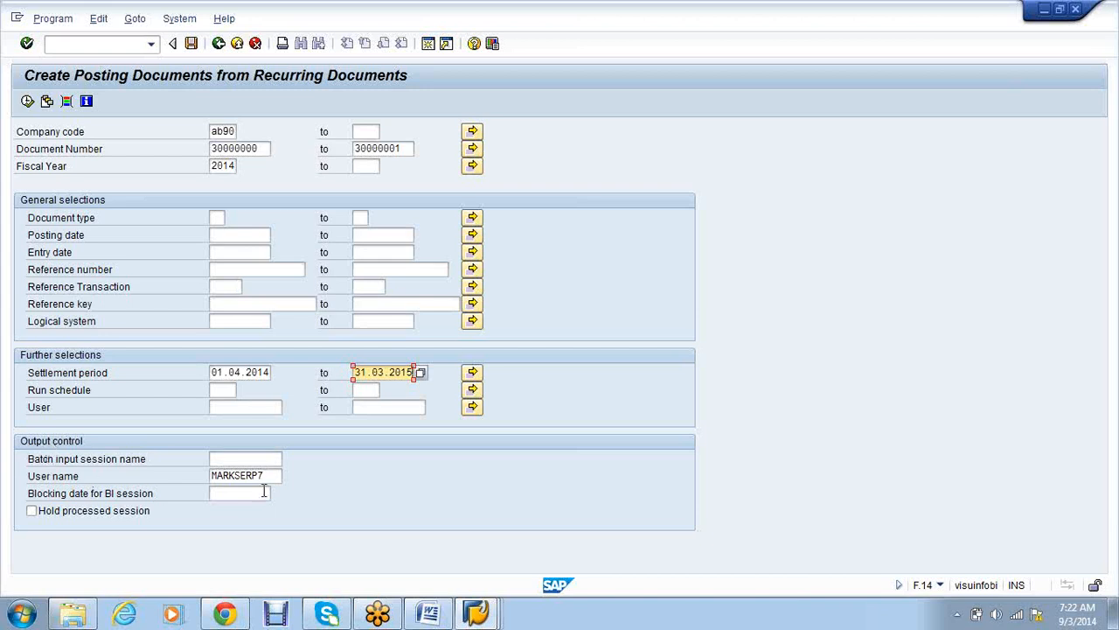
Name the batch input session RECUR1 and execute the creation of posting documents from the recurring documents.
{"action": "left_click", "coordinate": [252, 459]}
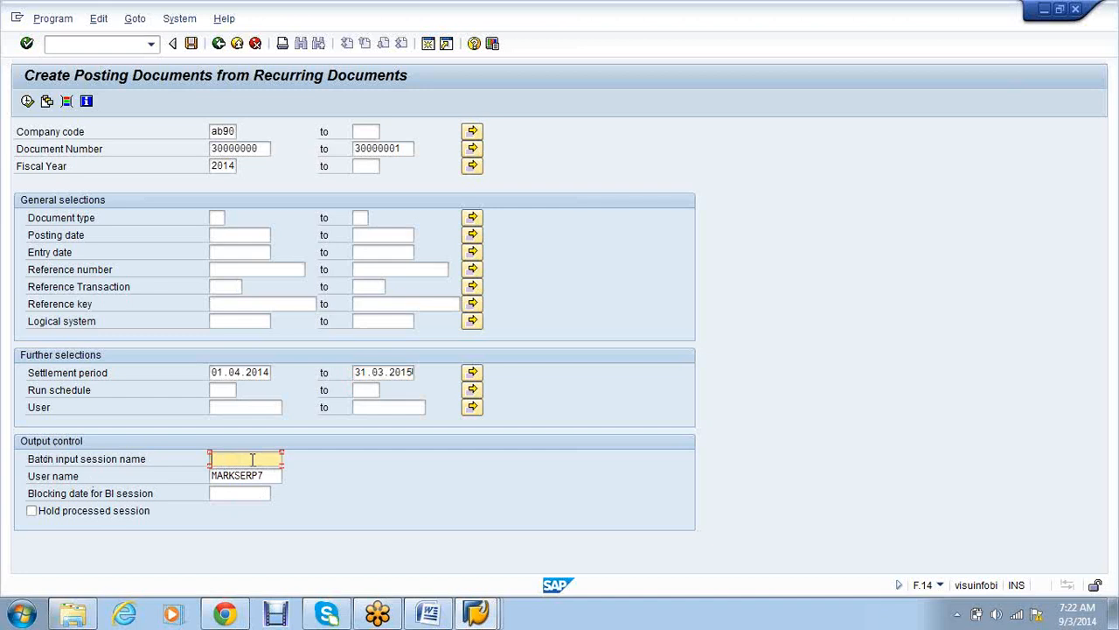
{"action": "type", "text": "RECUR1"}
{"action": "left_click_drag", "start_coordinate": [267, 476], "coordinate": [193, 476]}
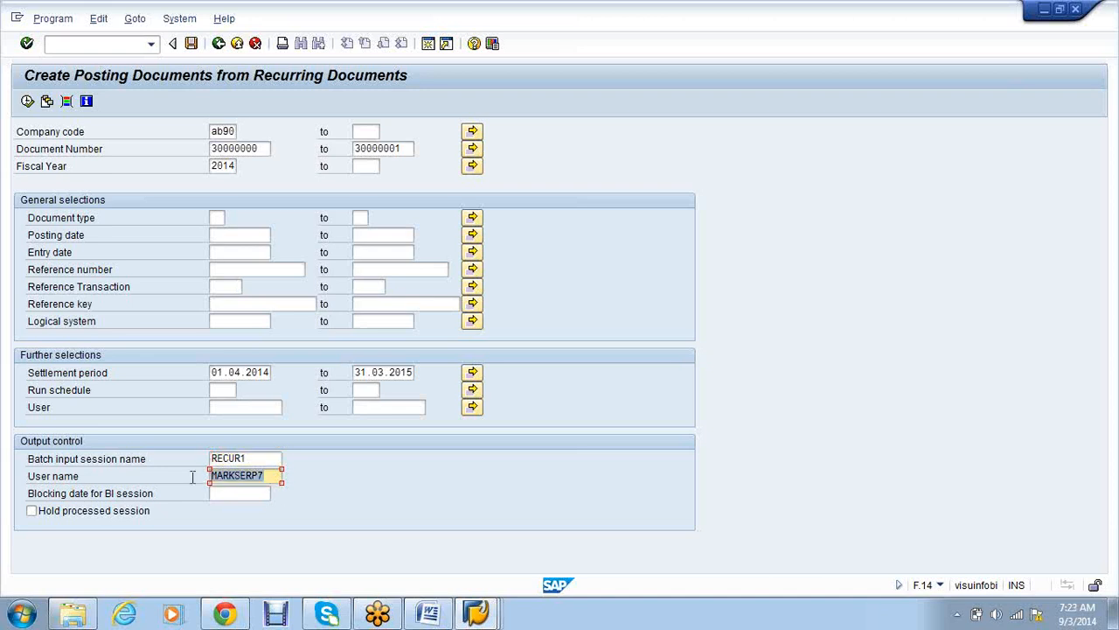
{"action": "left_click", "coordinate": [198, 482]}
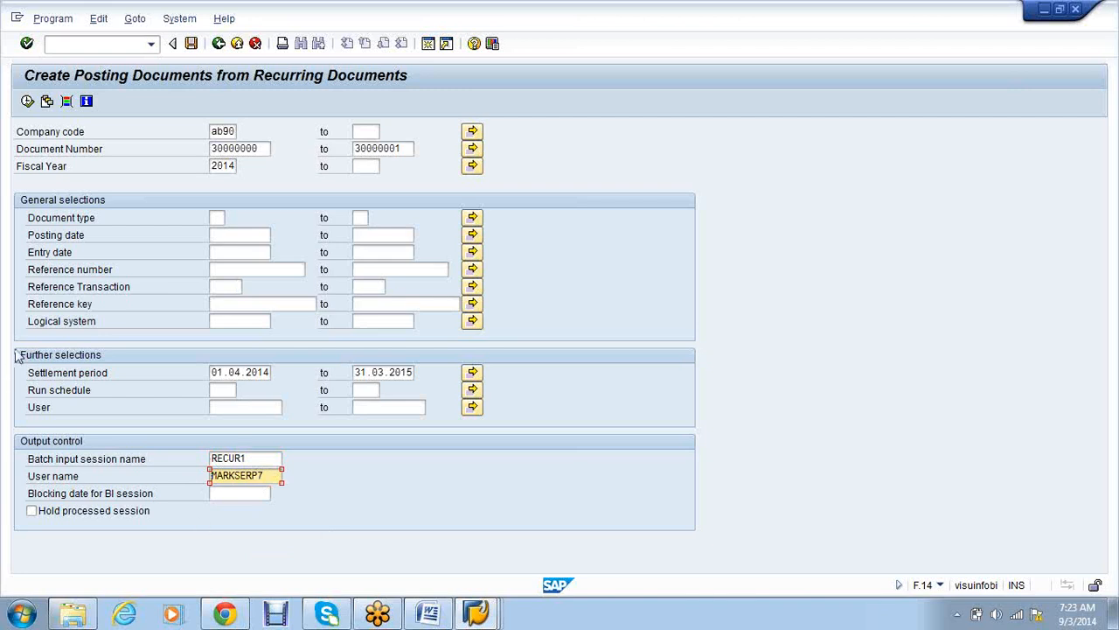
{"action": "left_click", "coordinate": [27, 102]}
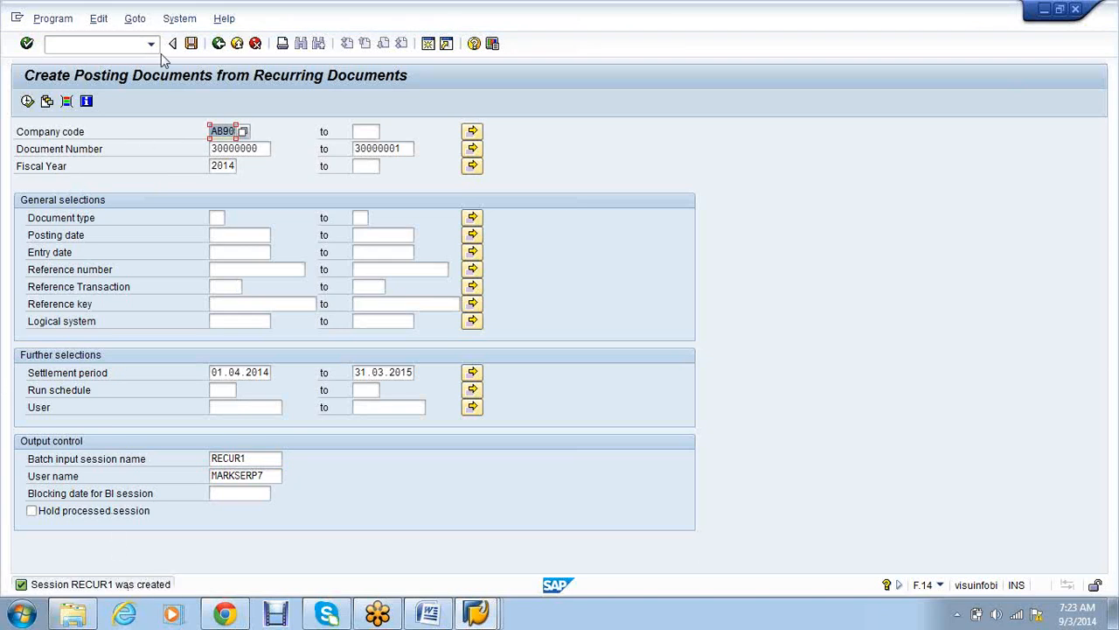
Open the session overview of the batch input system services.
{"action": "left_click", "coordinate": [177, 22]}
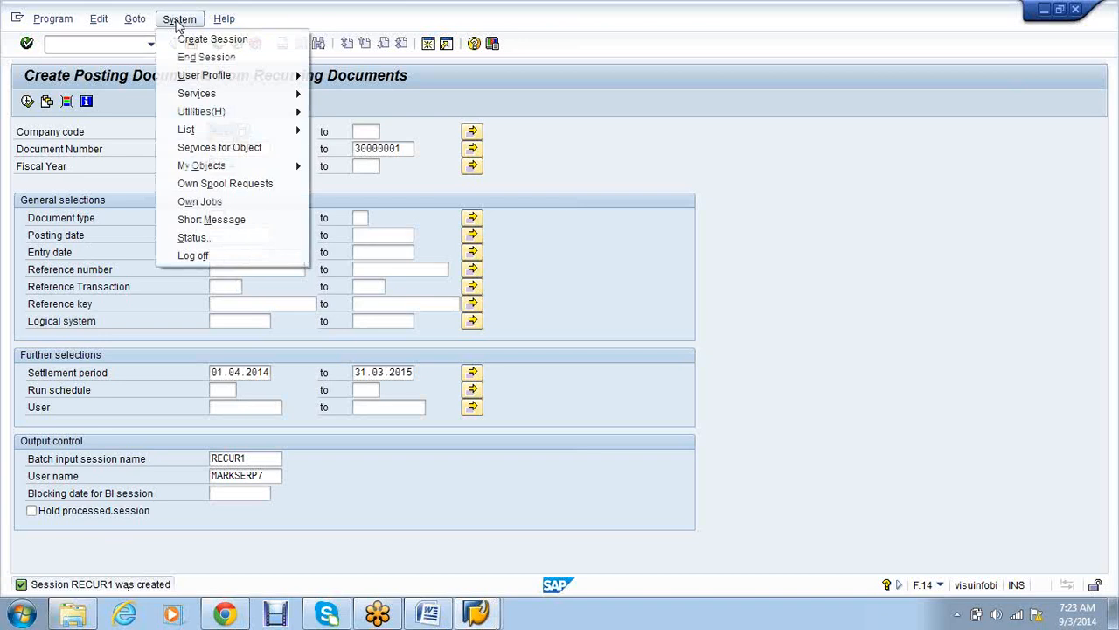
{"action": "mouse_move", "coordinate": [227, 100]}
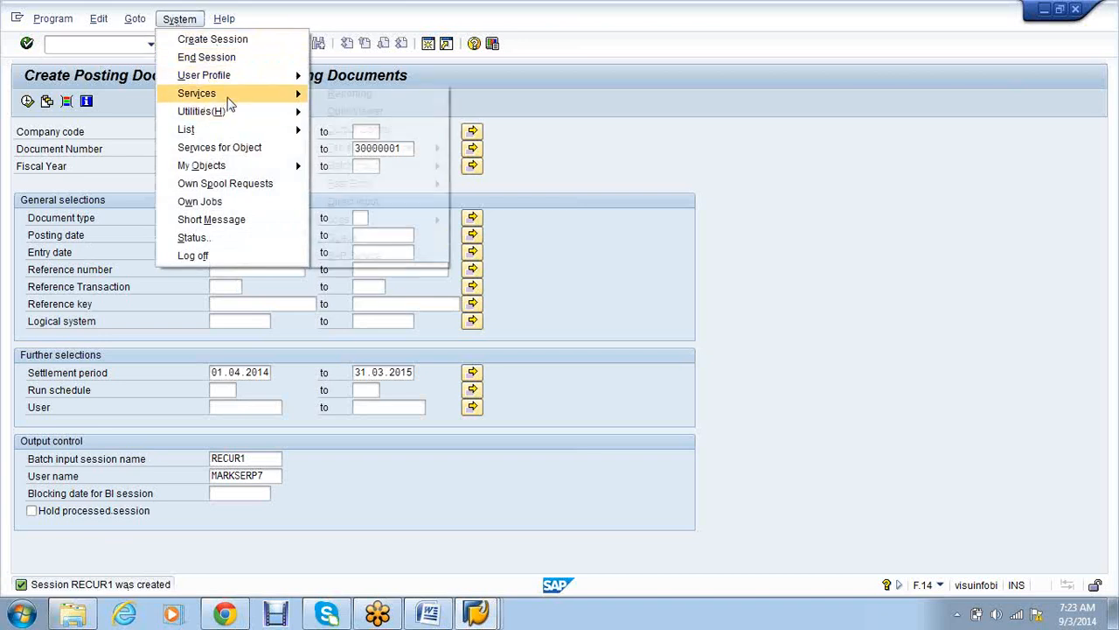
{"action": "mouse_move", "coordinate": [367, 166]}
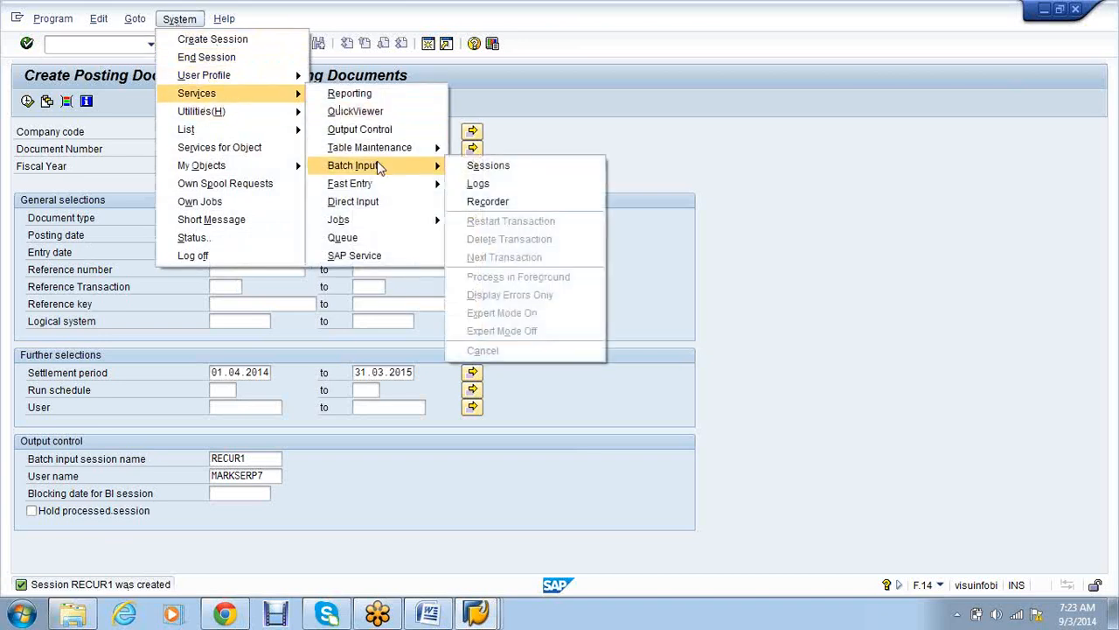
{"action": "left_click", "coordinate": [502, 168]}
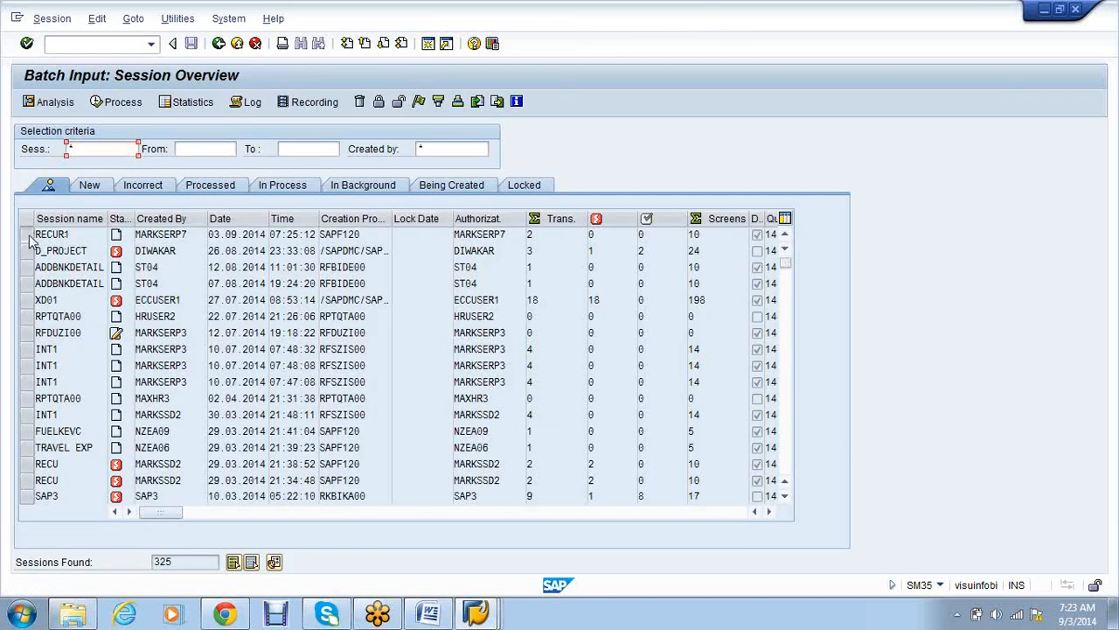
Process batch input session RECUR1 in display errors only mode and close the completion message.
{"action": "left_click", "coordinate": [28, 234]}
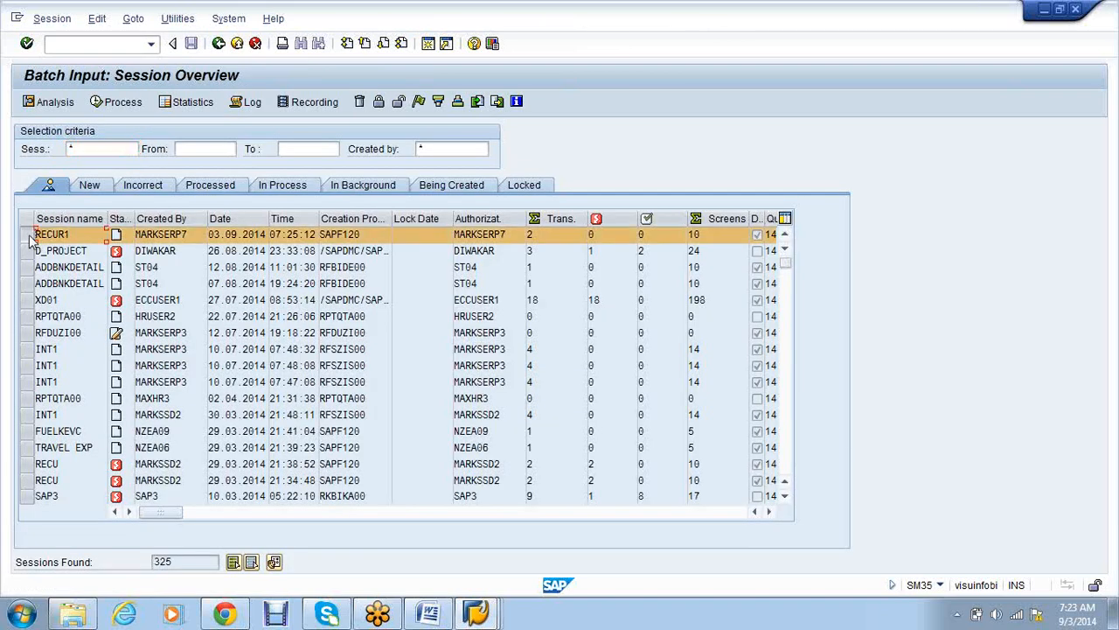
{"action": "left_click", "coordinate": [27, 236]}
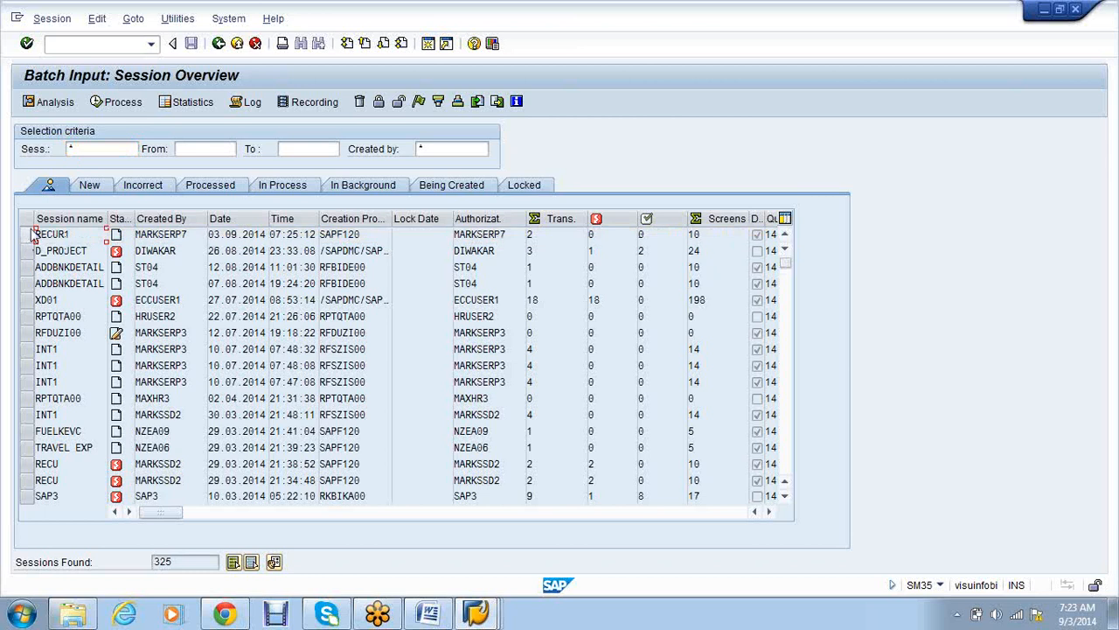
{"action": "left_click", "coordinate": [80, 234]}
{"action": "left_click", "coordinate": [27, 234]}
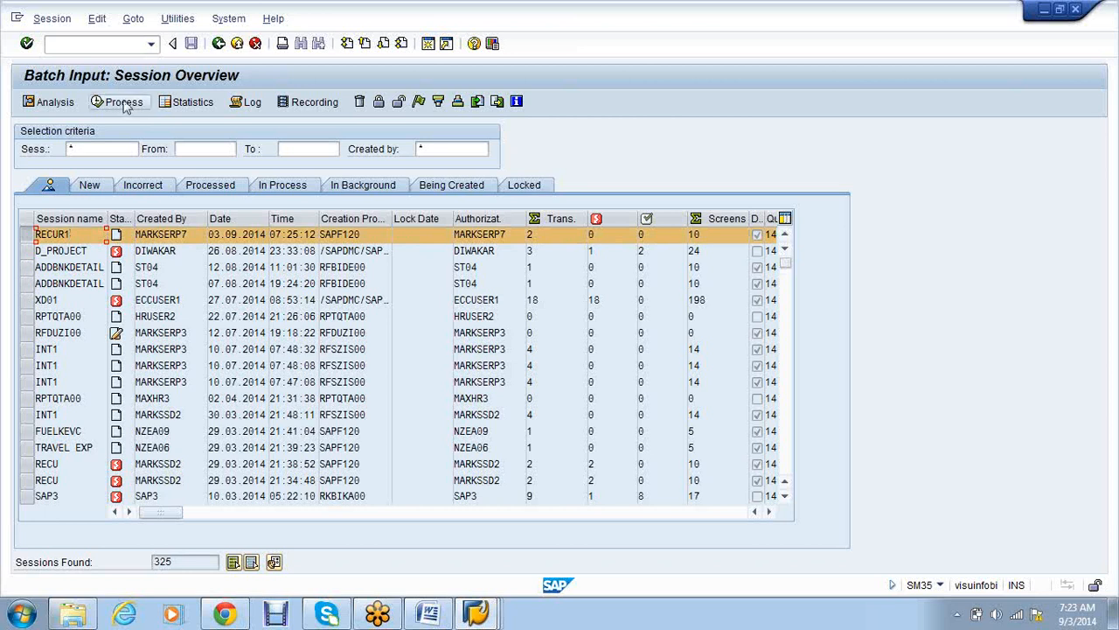
{"action": "left_click", "coordinate": [123, 103]}
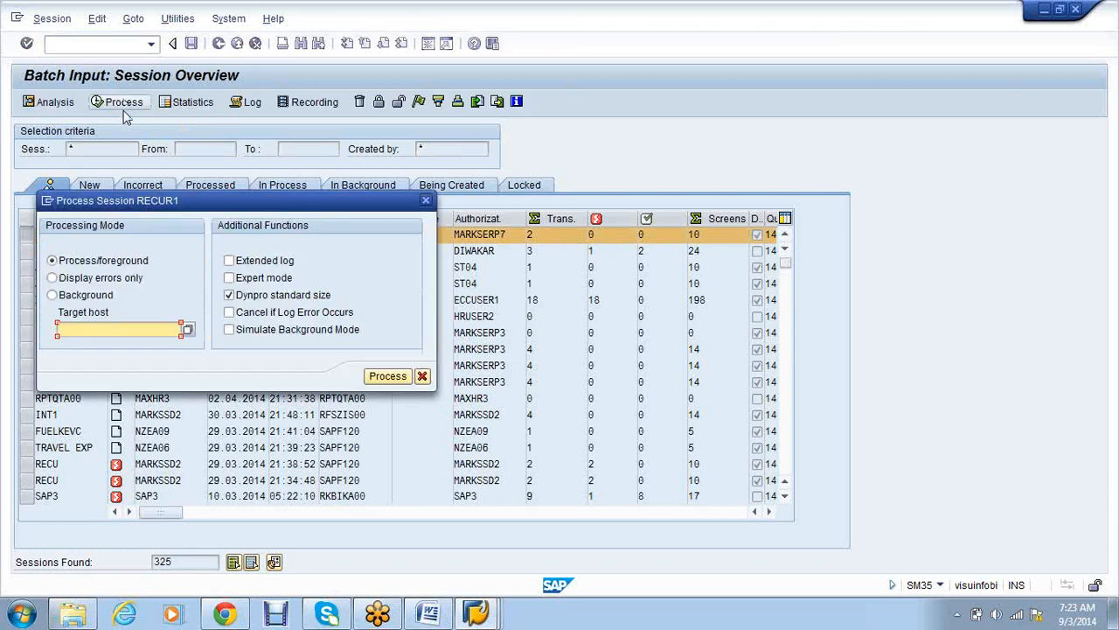
{"action": "left_click", "coordinate": [108, 279]}
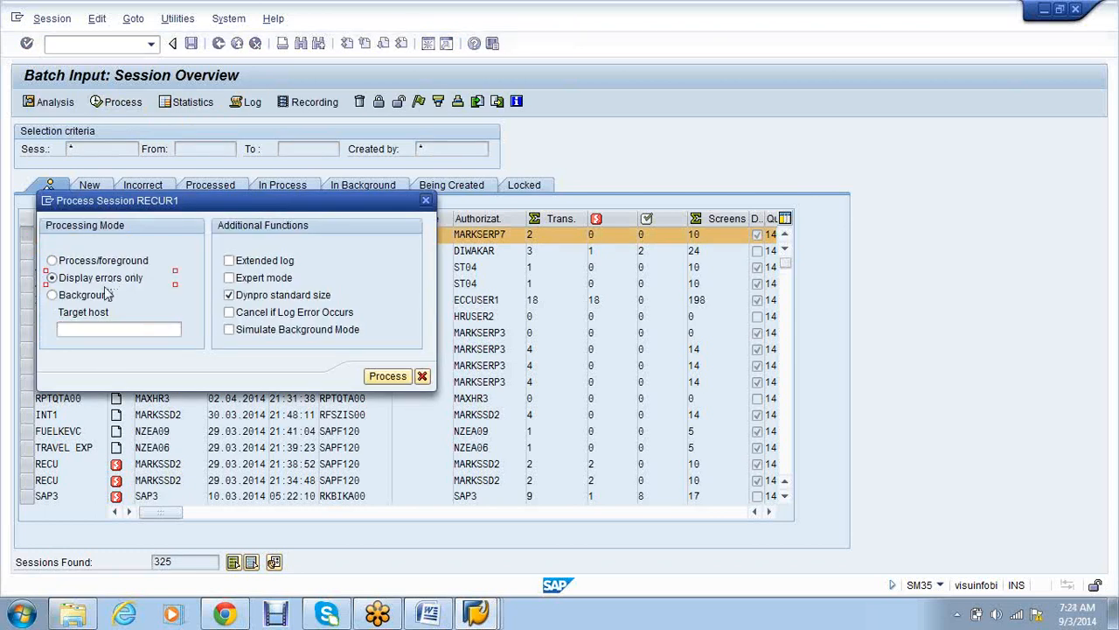
{"action": "left_click", "coordinate": [387, 377]}
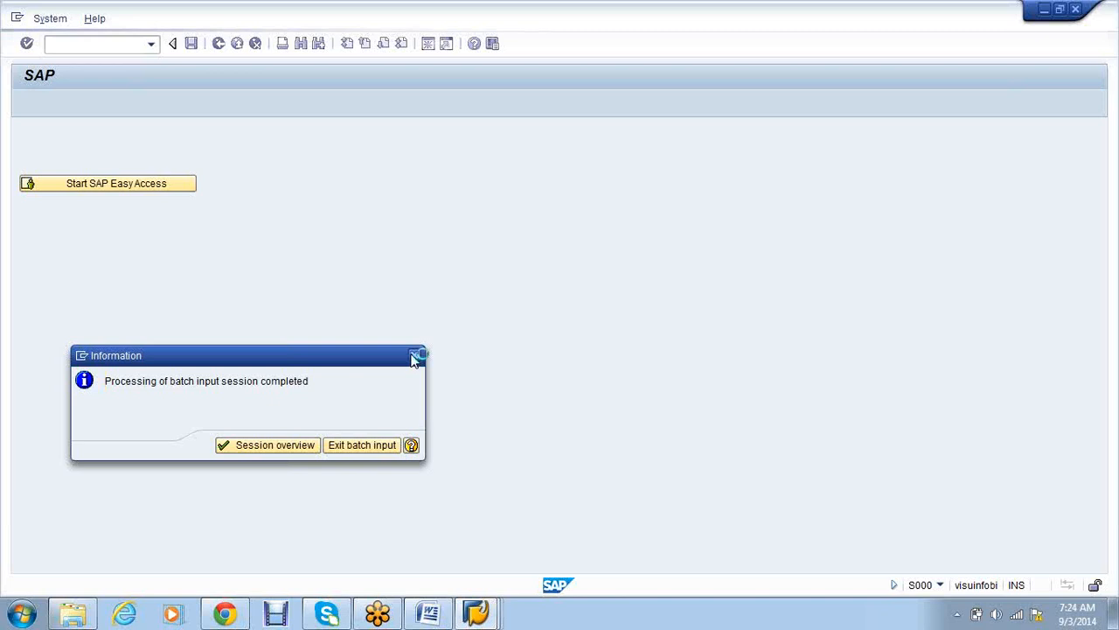
{"action": "left_click", "coordinate": [414, 357]}
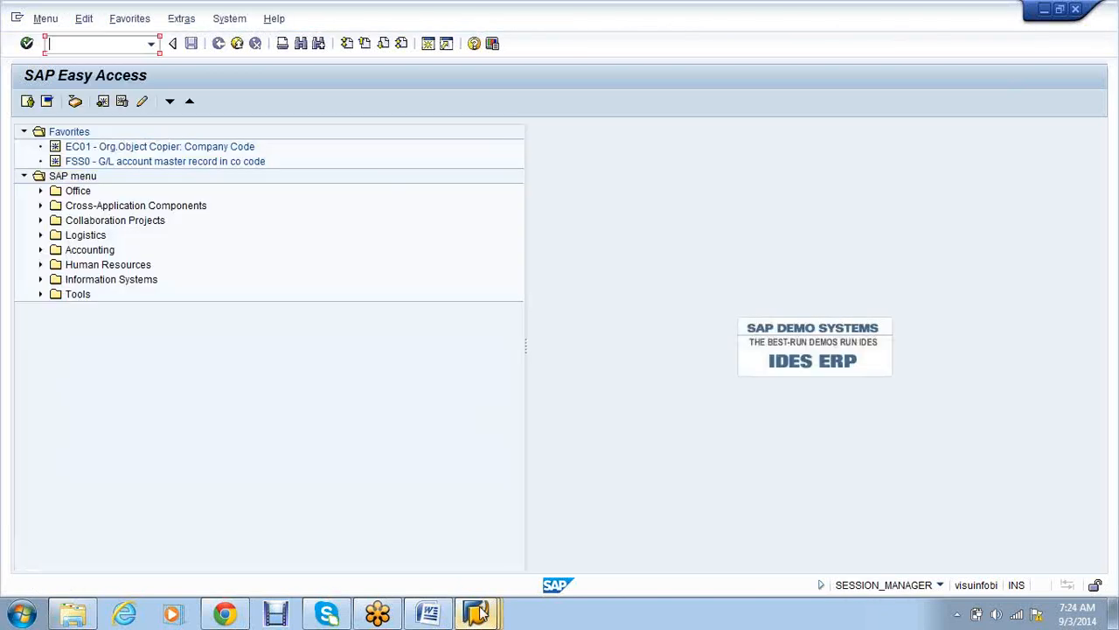
Run the G/L line item display for accounts 300001 and 300003 in AB90 and check the assignments and document dates.
{"action": "mouse_move", "coordinate": [480, 612]}
{"action": "left_click", "coordinate": [702, 549]}
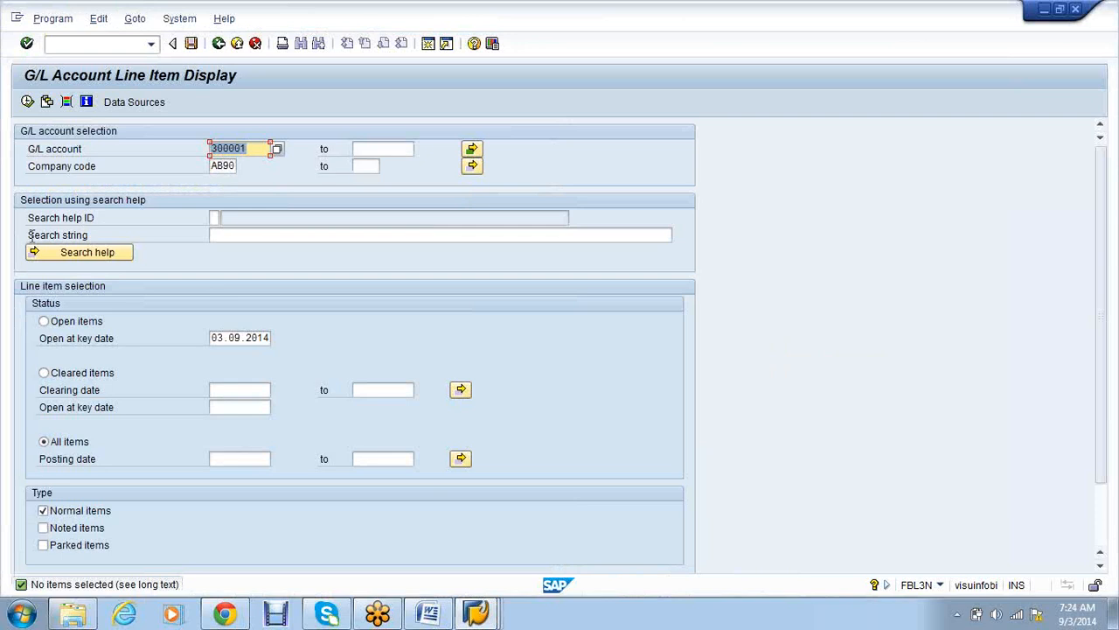
{"action": "left_click", "coordinate": [27, 101]}
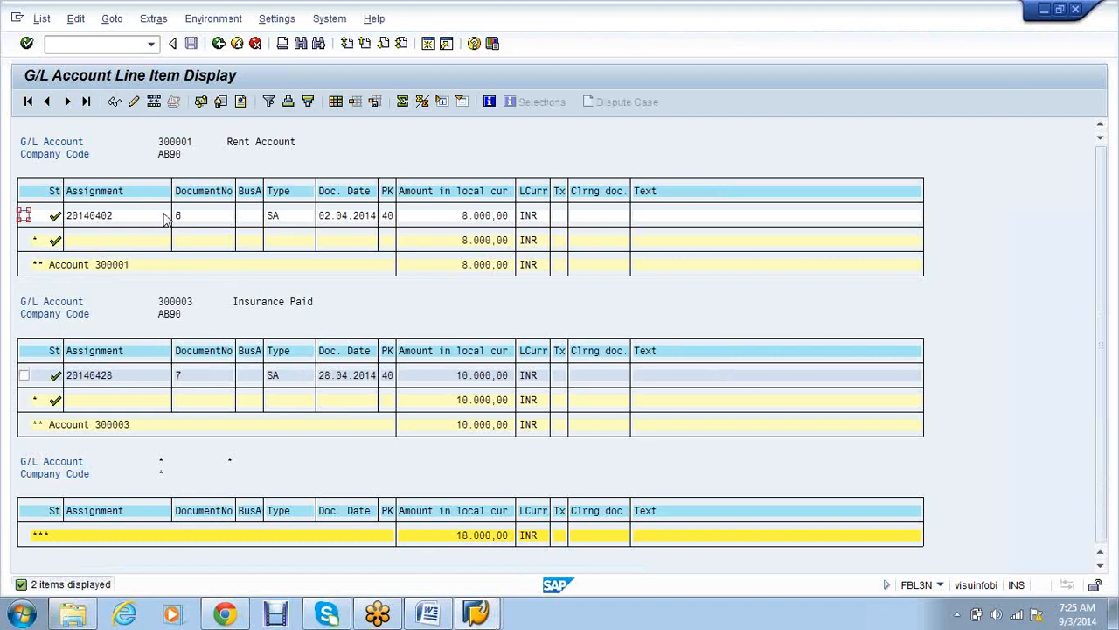
{"action": "left_click", "coordinate": [74, 220]}
{"action": "left_click", "coordinate": [324, 224]}
{"action": "left_click", "coordinate": [278, 303]}
{"action": "left_click", "coordinate": [327, 382]}
Return to the SAP Easy Access session and start transaction F.14 for creating postings from recurring documents.
{"action": "left_click", "coordinate": [477, 618]}
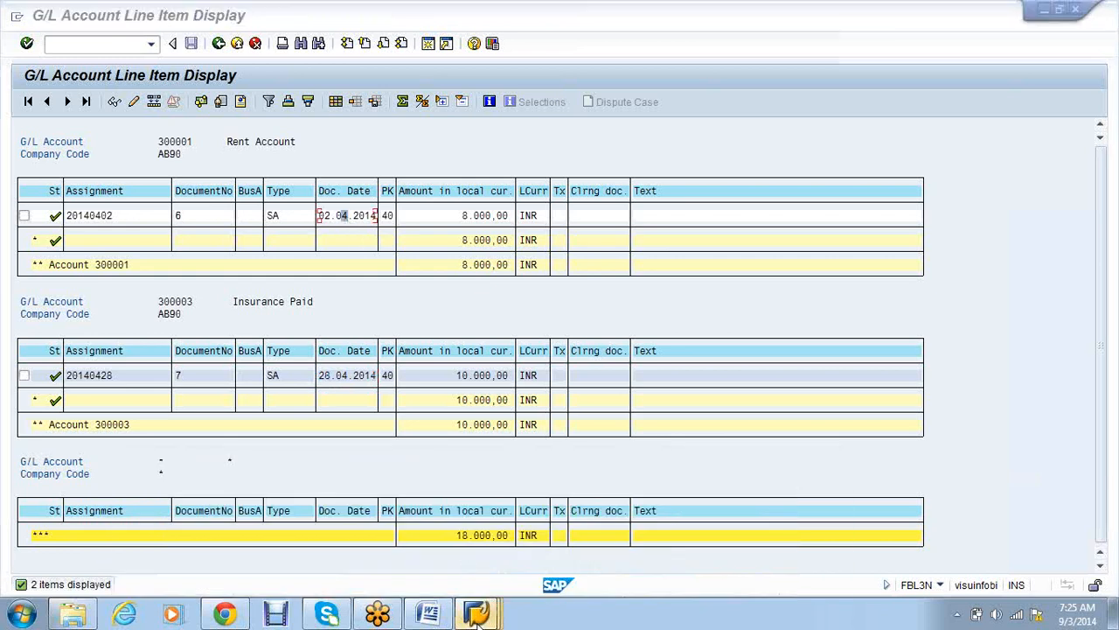
{"action": "left_click", "coordinate": [417, 532]}
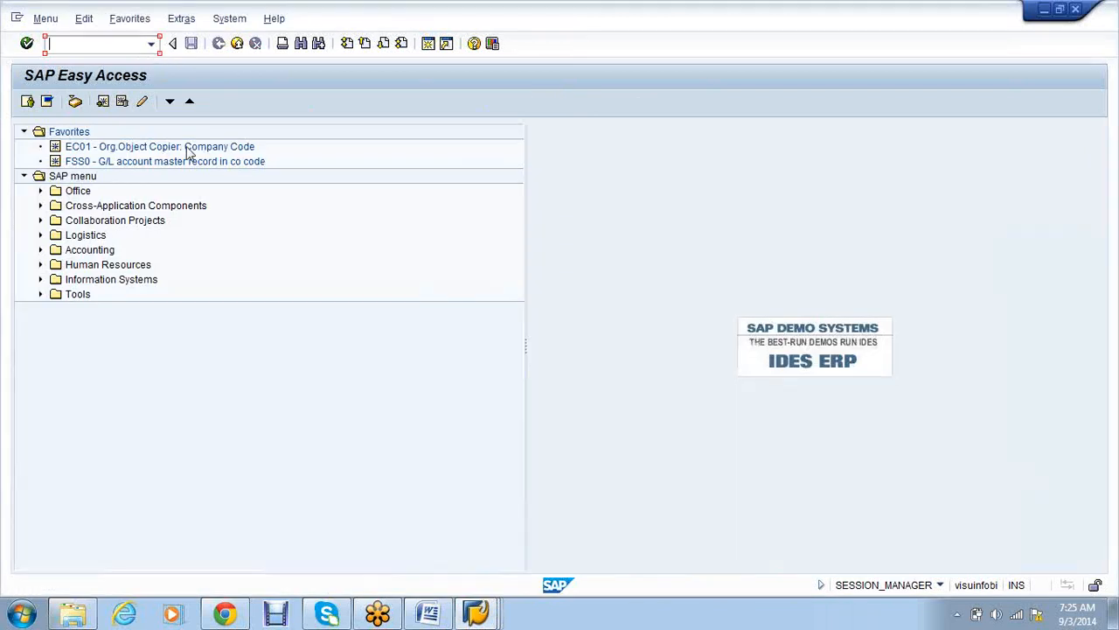
{"action": "left_click", "coordinate": [151, 43]}
{"action": "left_click", "coordinate": [201, 131]}
{"action": "left_click", "coordinate": [476, 616]}
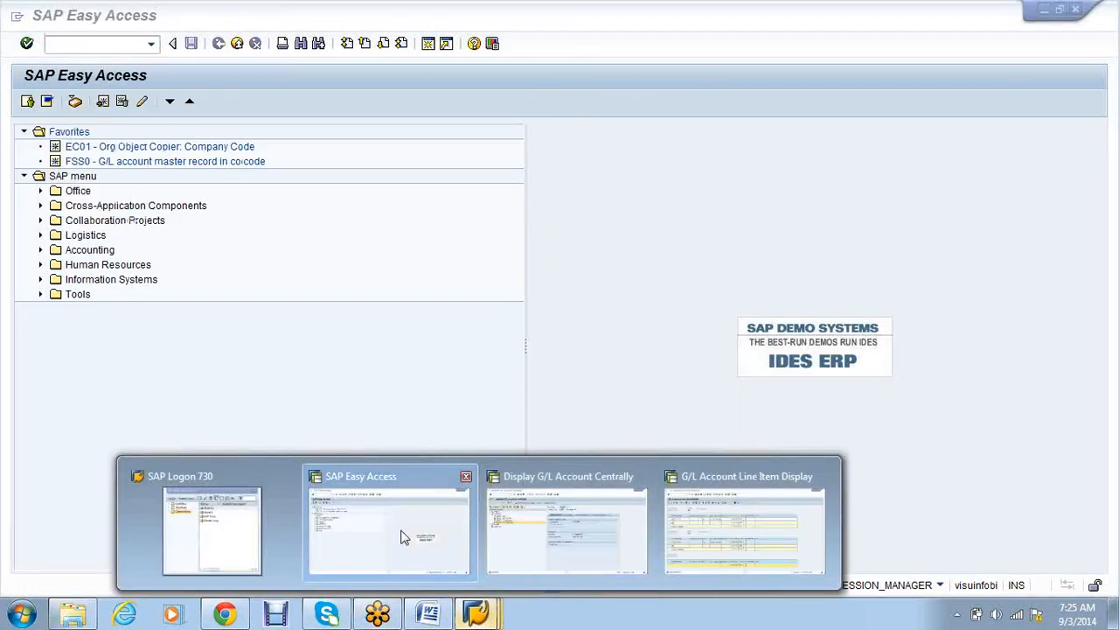
{"action": "left_click", "coordinate": [401, 537]}
{"action": "type", "text": ".14"}
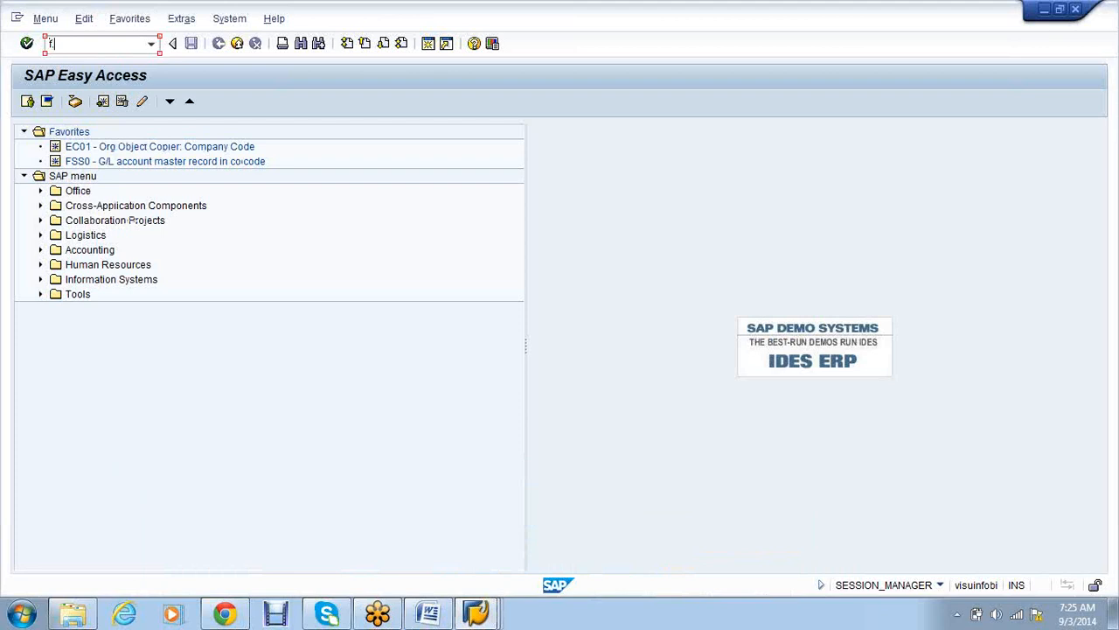
{"action": "key", "text": "Return"}
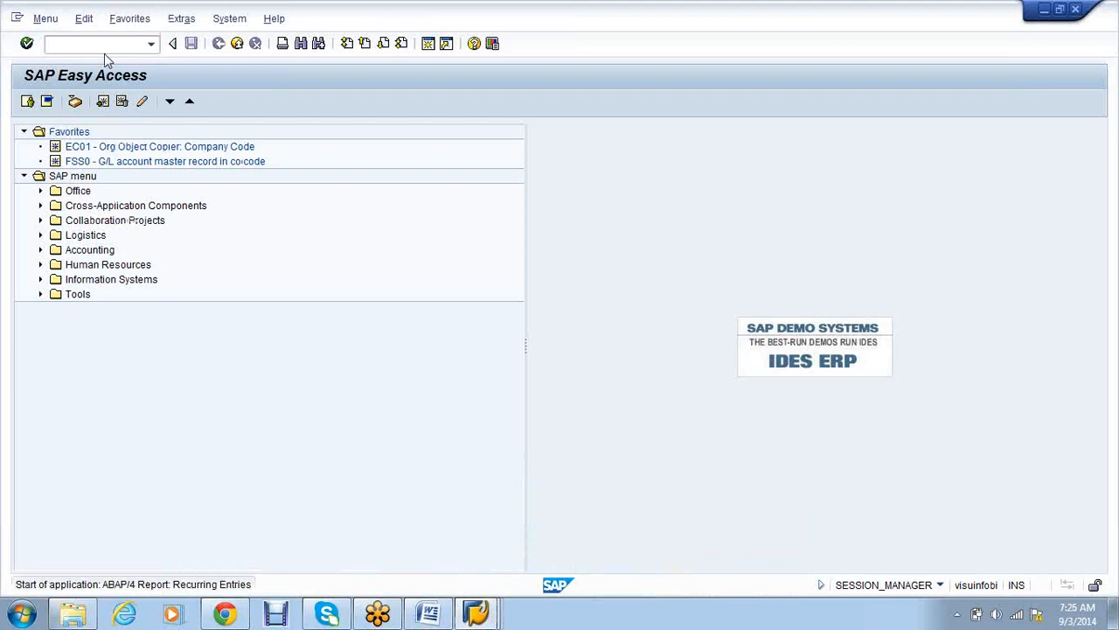
Limit the new posting run to recurring documents 30000000 through 30000001 in fiscal year 2014.
{"action": "left_click", "coordinate": [234, 144]}
{"action": "left_click", "coordinate": [234, 146]}
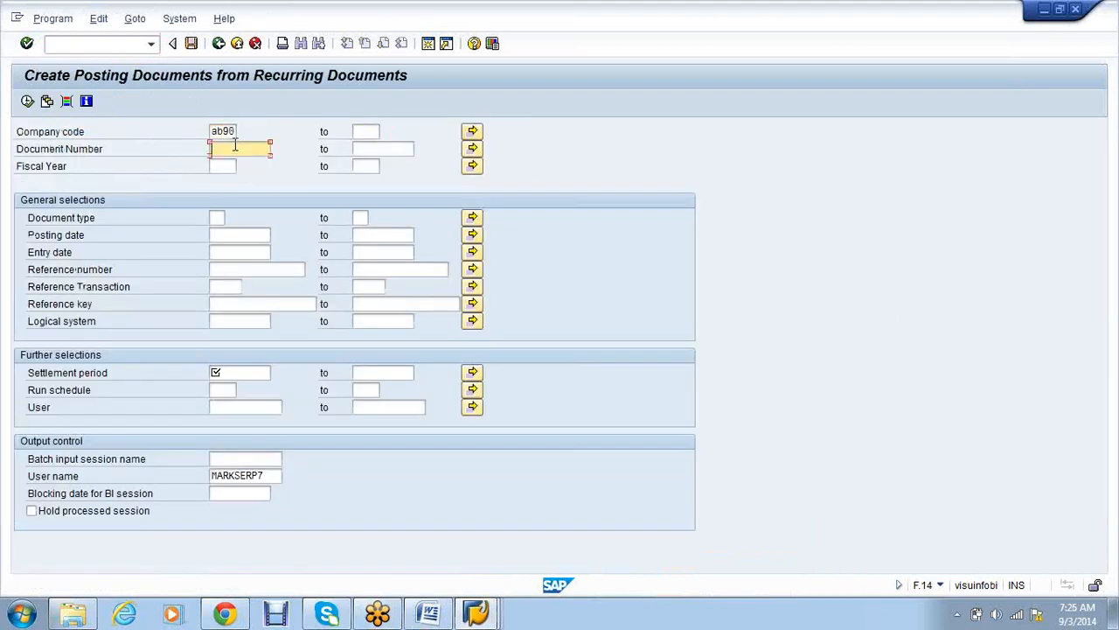
{"action": "left_click", "coordinate": [238, 161]}
{"action": "left_click", "coordinate": [362, 149]}
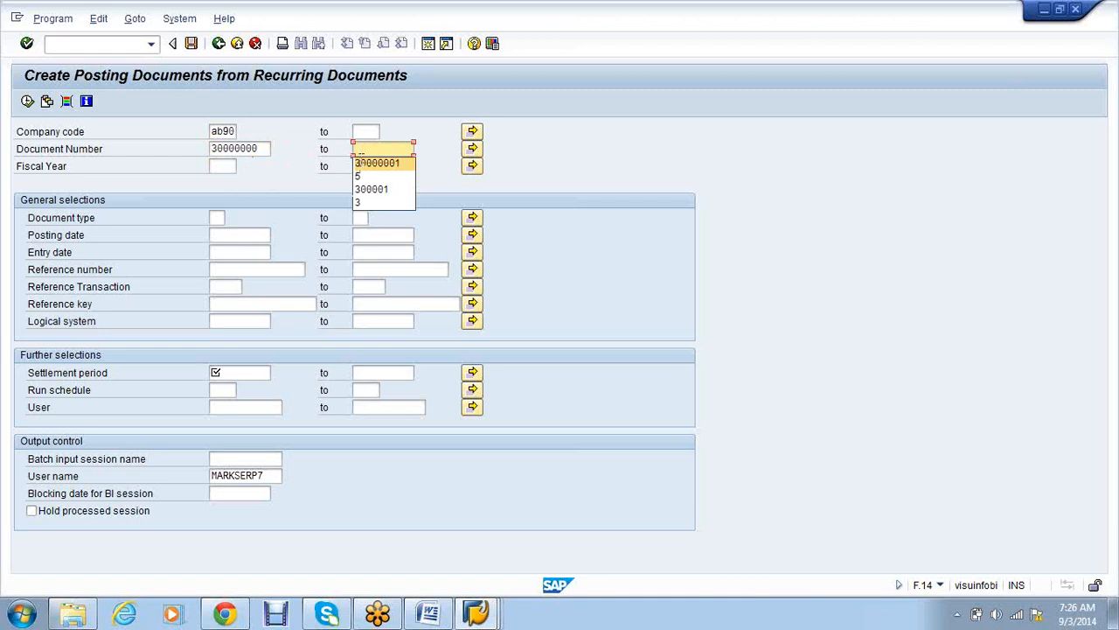
{"action": "left_click", "coordinate": [362, 161]}
{"action": "left_click", "coordinate": [229, 166]}
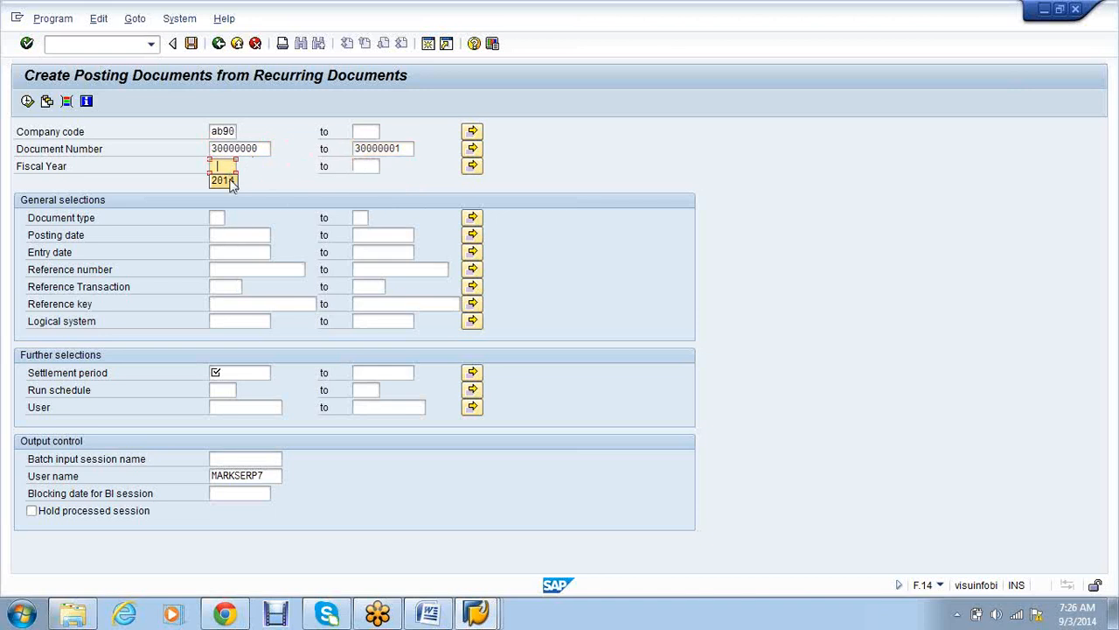
{"action": "left_click", "coordinate": [229, 180]}
Enter a settlement period from 01.04.2014 to 31.03.2015 for the new posting run.
{"action": "left_click", "coordinate": [233, 373]}
{"action": "left_click", "coordinate": [236, 387]}
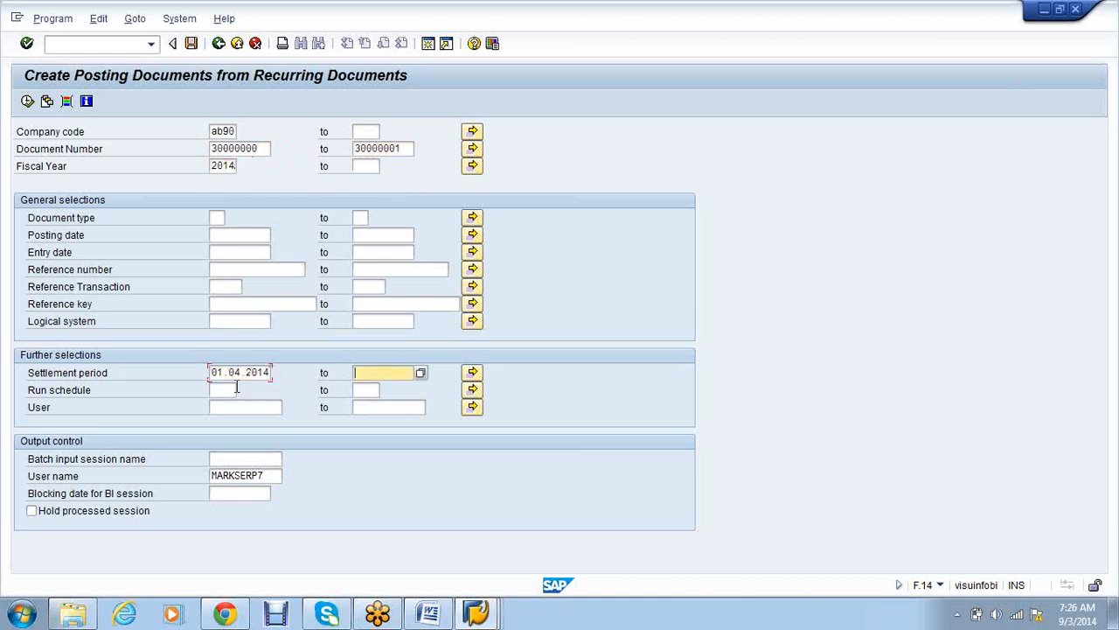
{"action": "left_click", "coordinate": [362, 373]}
{"action": "left_click", "coordinate": [367, 387]}
Name the batch input session RECUR2 and execute the posting run.
{"action": "left_click", "coordinate": [234, 454]}
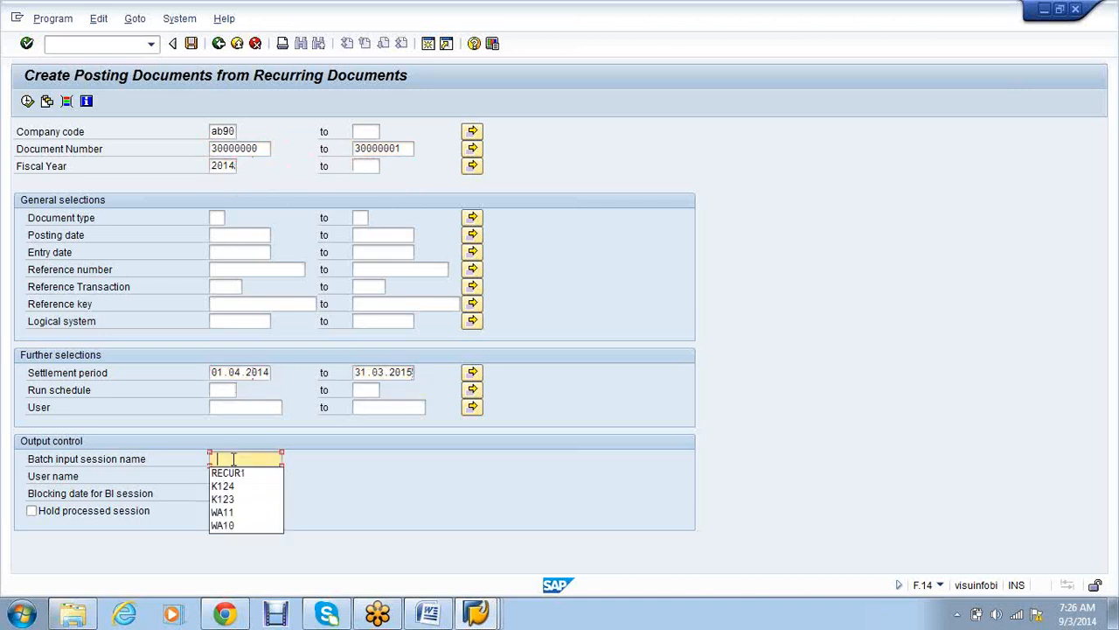
{"action": "left_click", "coordinate": [233, 467]}
{"action": "key", "text": "BackSpace"}
{"action": "type", "text": "2"}
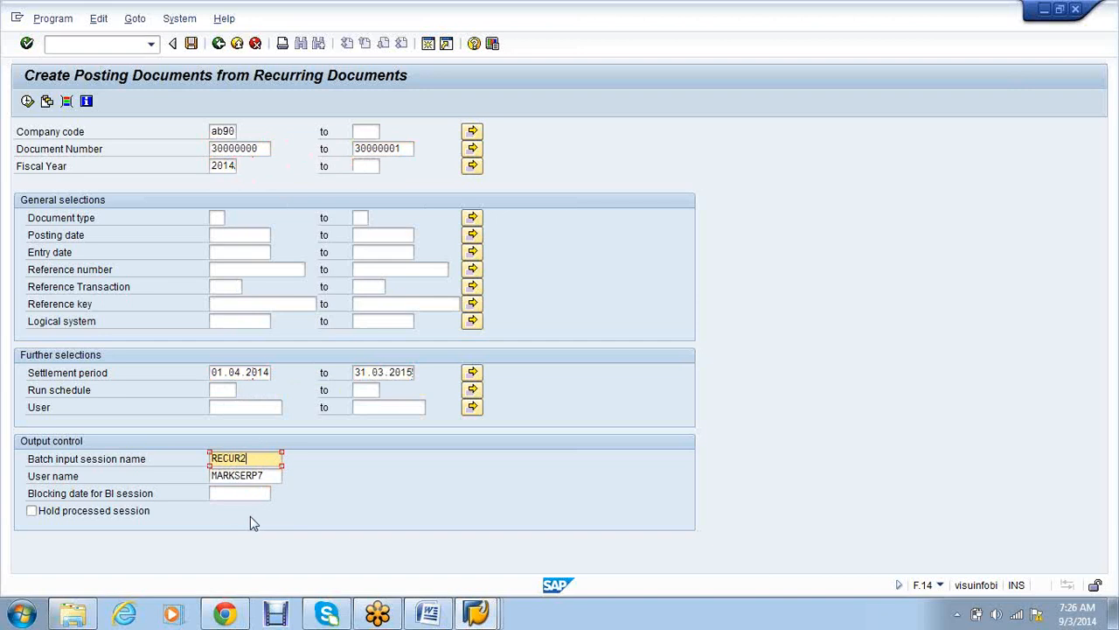
{"action": "left_click", "coordinate": [27, 102]}
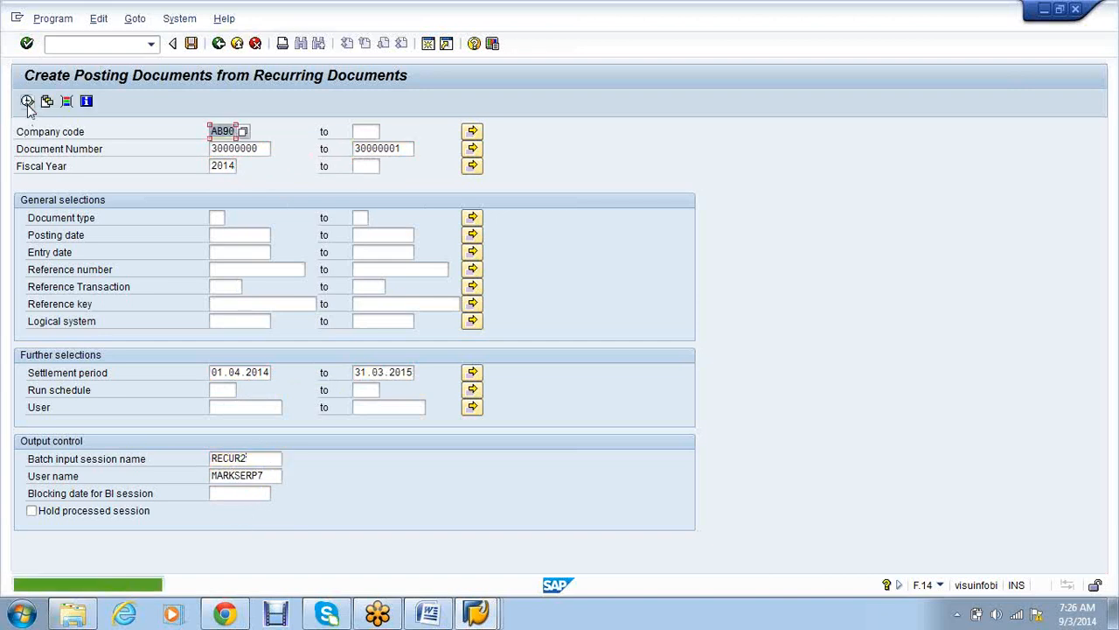
Open the batch input session overview from the system services.
{"action": "left_click", "coordinate": [181, 21]}
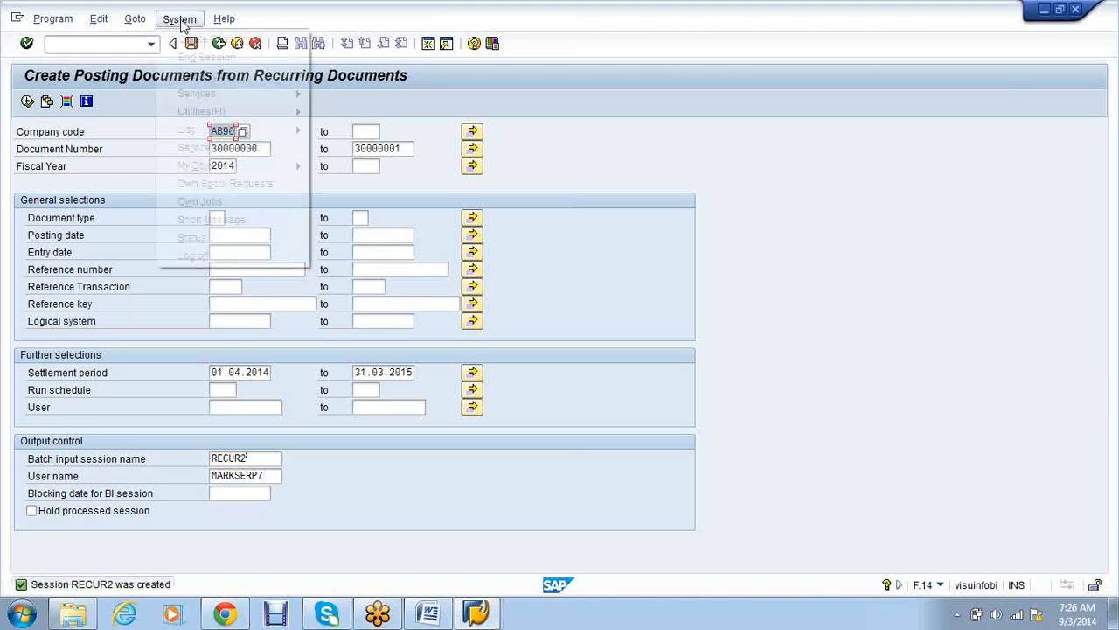
{"action": "mouse_move", "coordinate": [215, 96]}
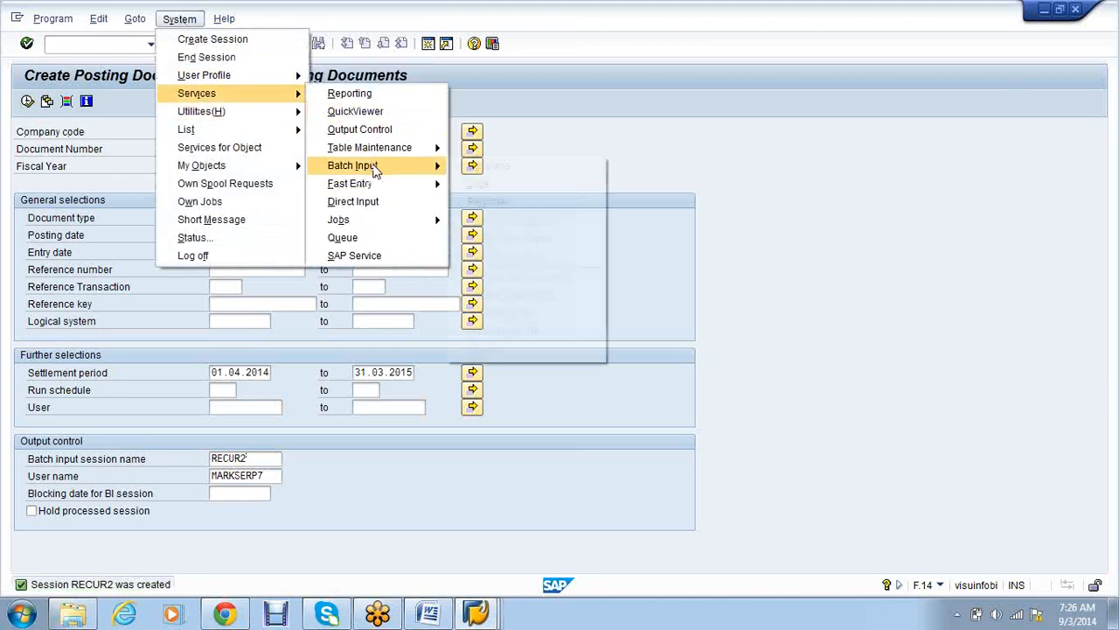
{"action": "mouse_move", "coordinate": [411, 165]}
{"action": "left_click", "coordinate": [487, 165]}
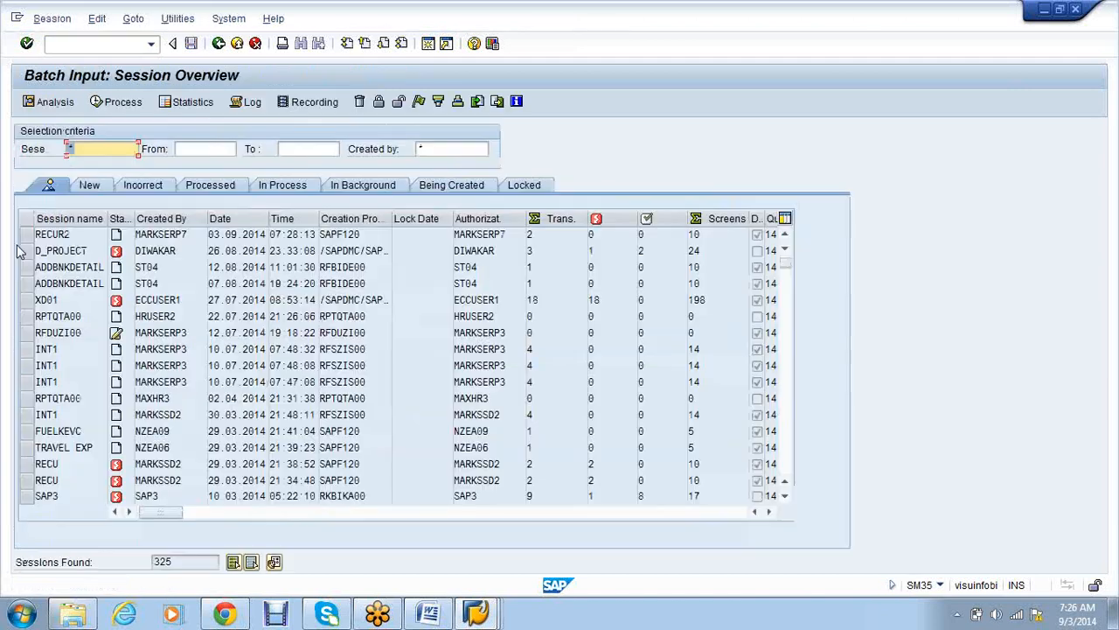
Process session RECUR2 in display errors only mode and exit batch input on completion.
{"action": "left_click", "coordinate": [26, 234]}
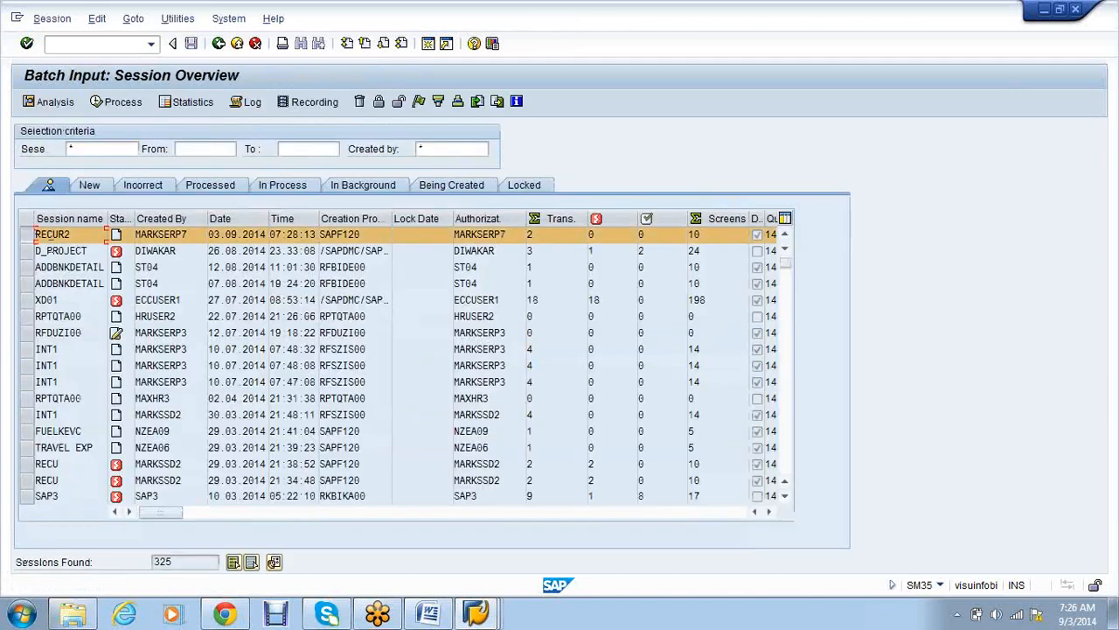
{"action": "left_click", "coordinate": [109, 102]}
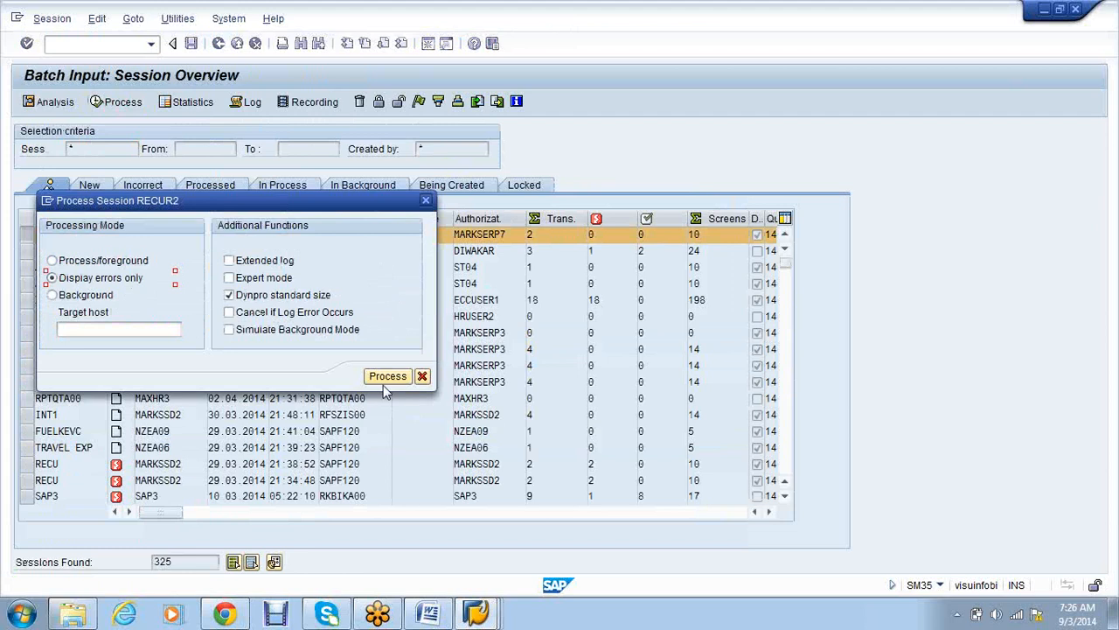
{"action": "left_click", "coordinate": [382, 377]}
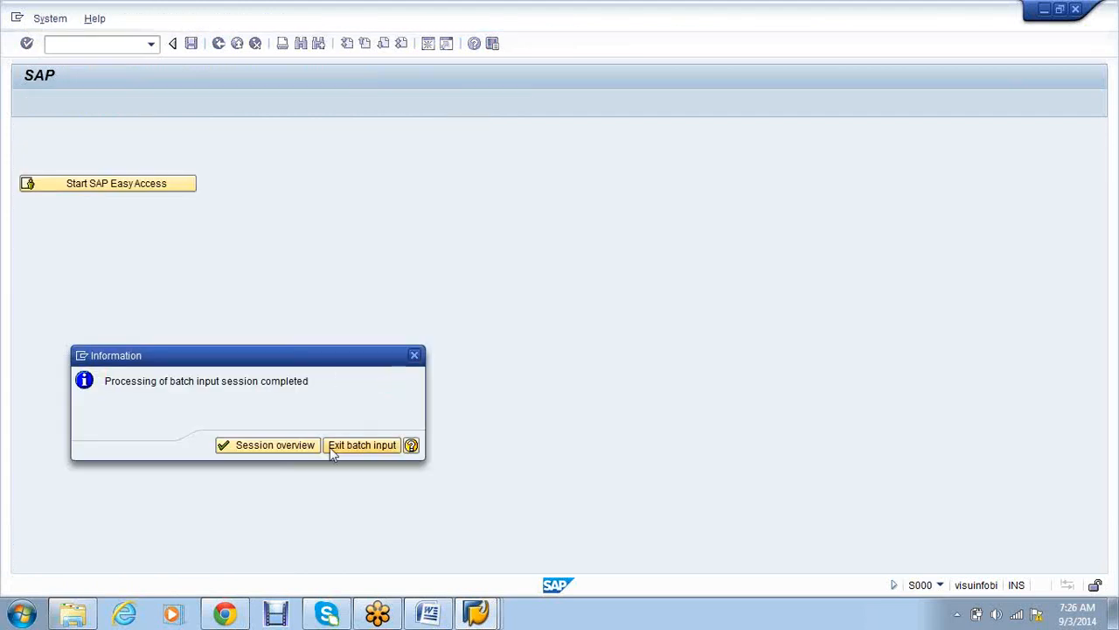
{"action": "left_click", "coordinate": [362, 445]}
Refresh the G/L account line item list and check the document dates of the newly posted rent and insurance items.
{"action": "mouse_move", "coordinate": [476, 613]}
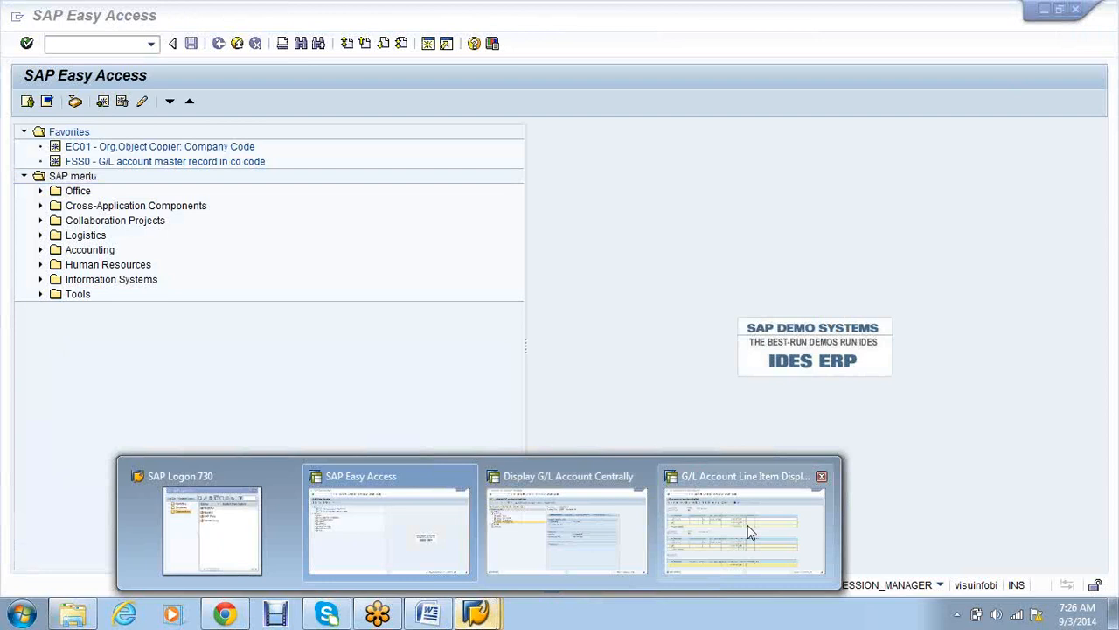
{"action": "left_click", "coordinate": [749, 533]}
{"action": "left_click", "coordinate": [41, 19]}
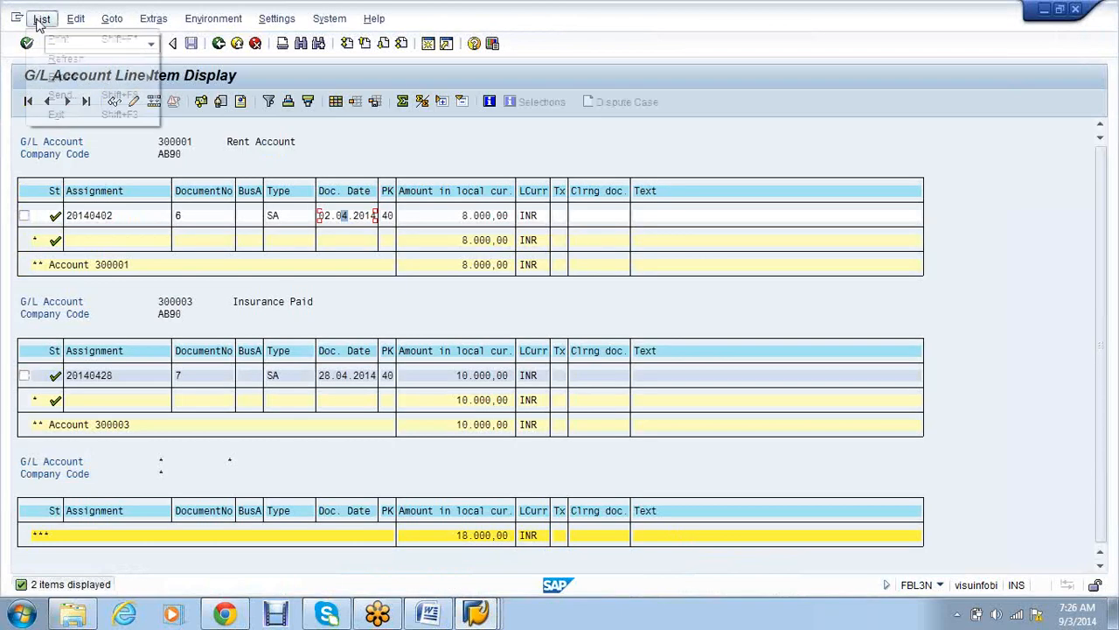
{"action": "left_click", "coordinate": [54, 63]}
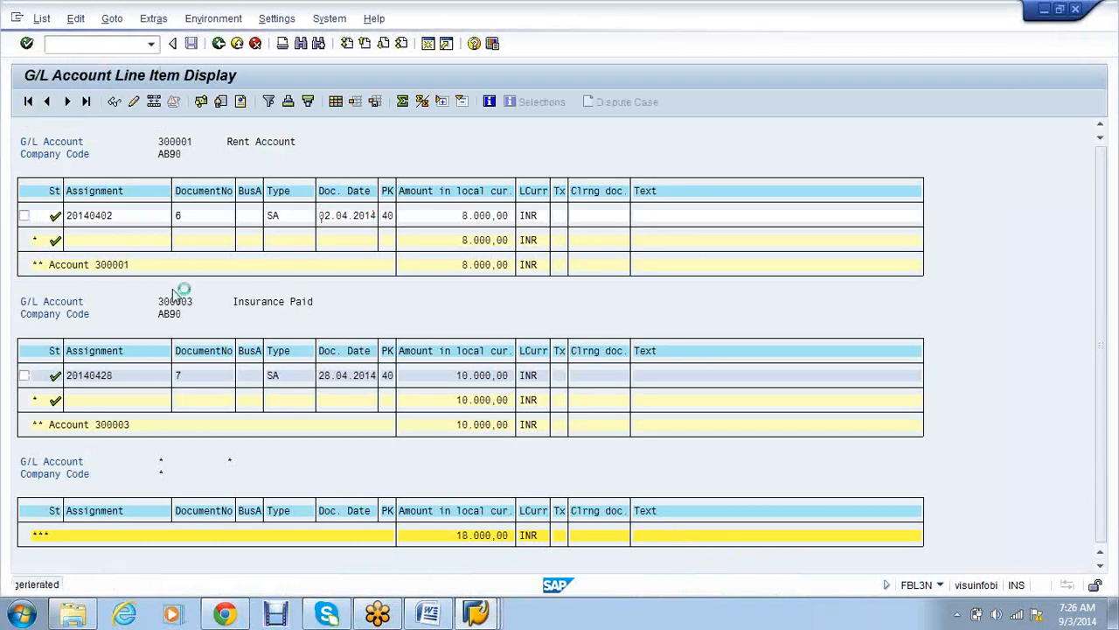
{"action": "left_click", "coordinate": [355, 401]}
{"action": "left_click", "coordinate": [338, 229]}
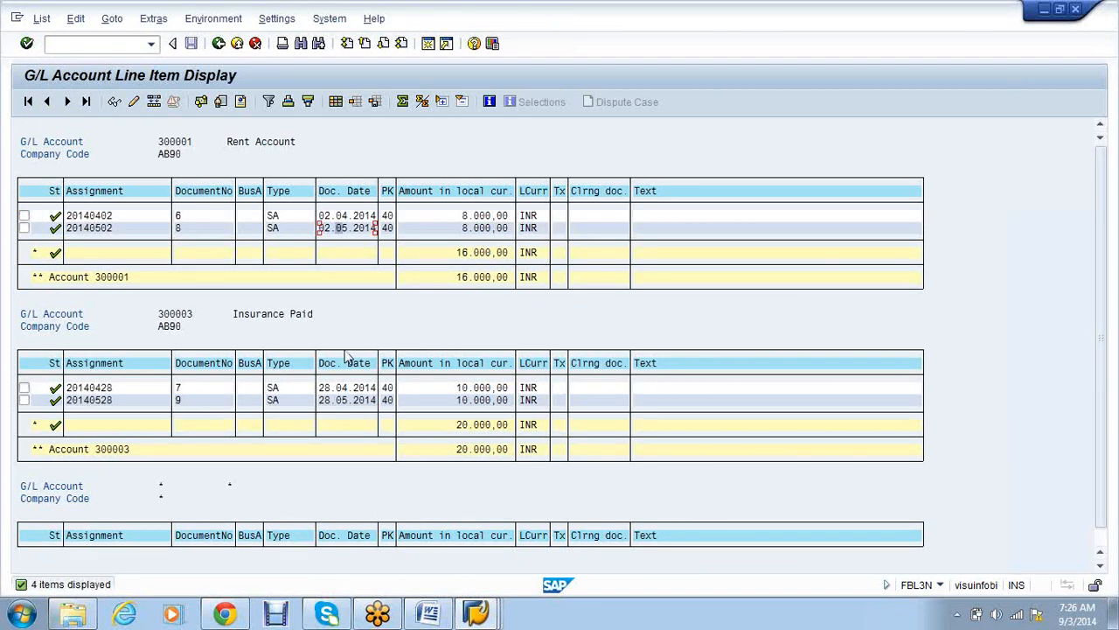
{"action": "left_click", "coordinate": [346, 403]}
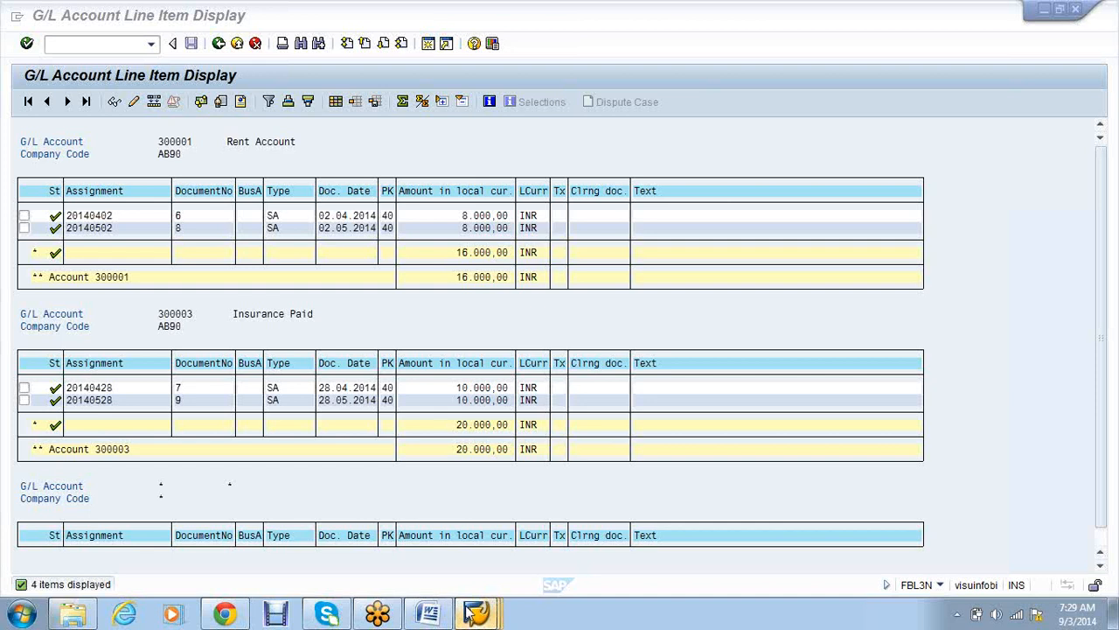
Start transaction FBD3 and display recurring document 30000001 of company code AB90.
{"action": "mouse_move", "coordinate": [475, 612]}
{"action": "left_click", "coordinate": [787, 498]}
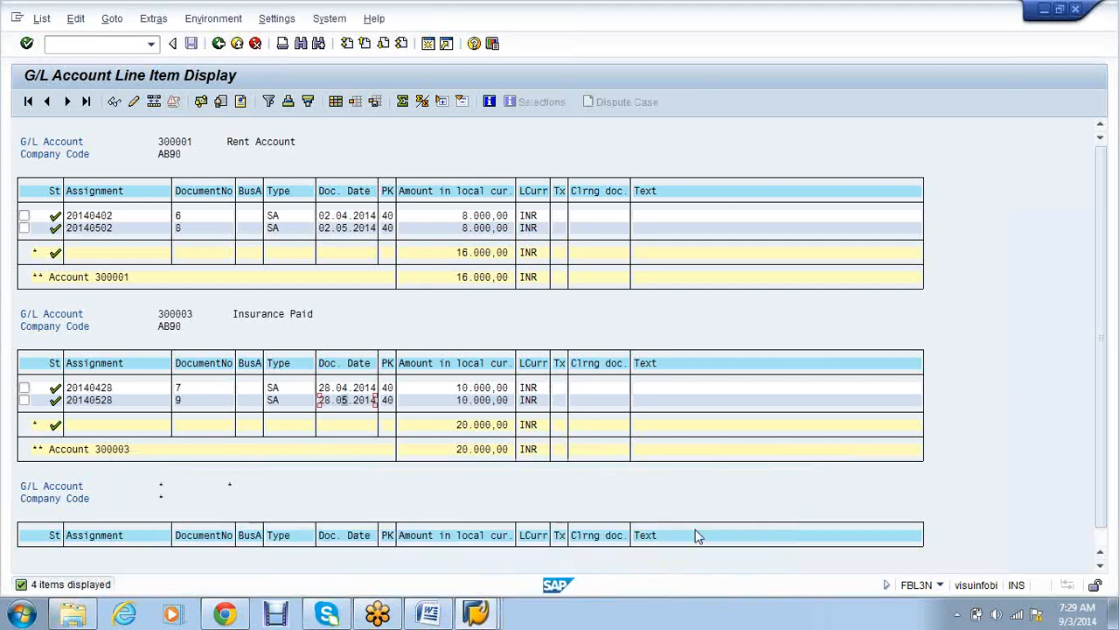
{"action": "left_click", "coordinate": [129, 45]}
{"action": "type", "text": "/nfbd3"}
{"action": "key", "text": "Return"}
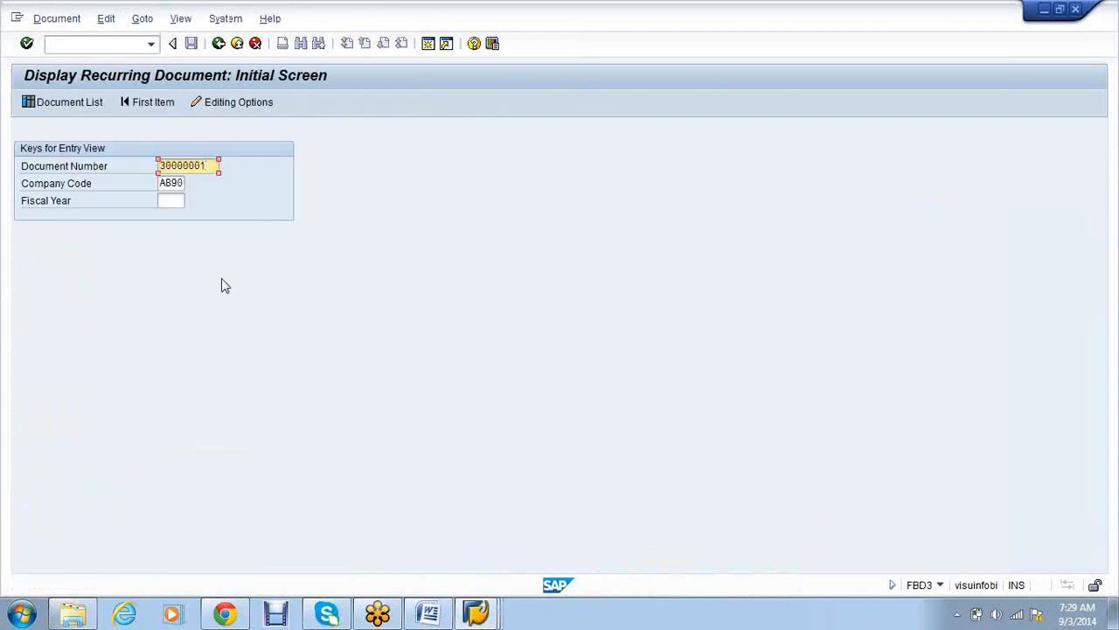
{"action": "key", "text": "Return"}
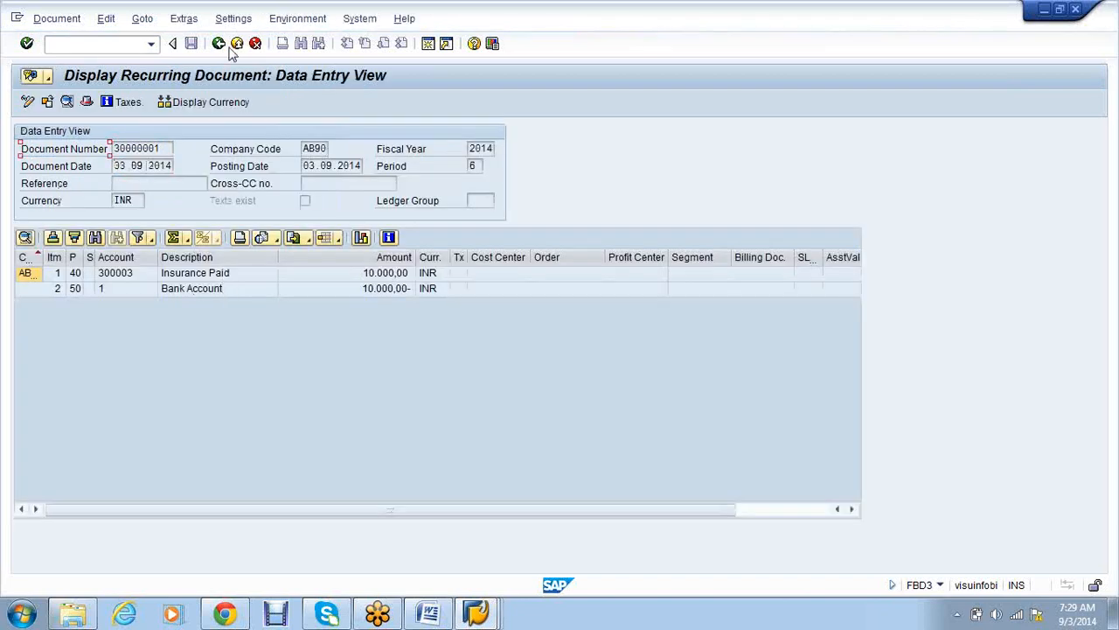
Display recurring document 30000000 of company code AB90, and return to the initial display screen.
{"action": "left_click", "coordinate": [219, 42]}
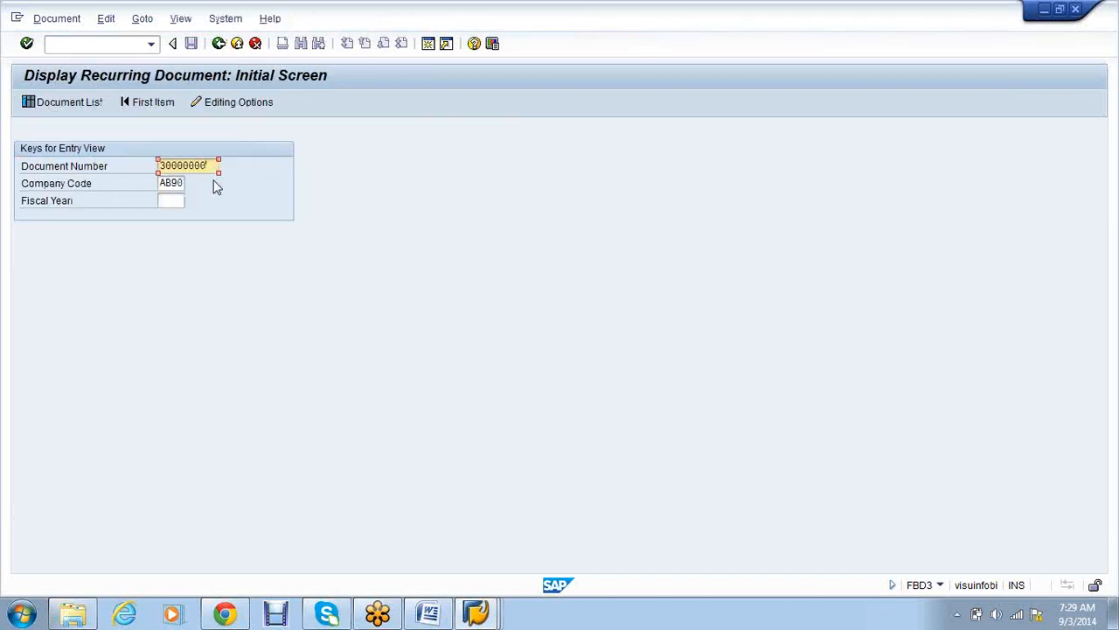
{"action": "key", "text": "Return"}
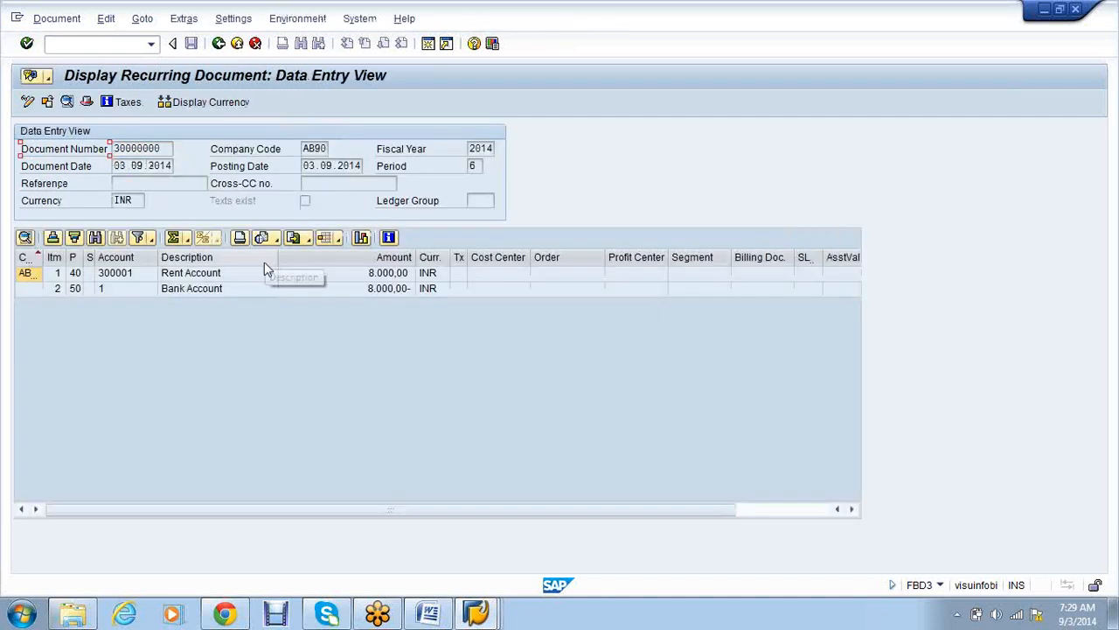
{"action": "left_click", "coordinate": [477, 617]}
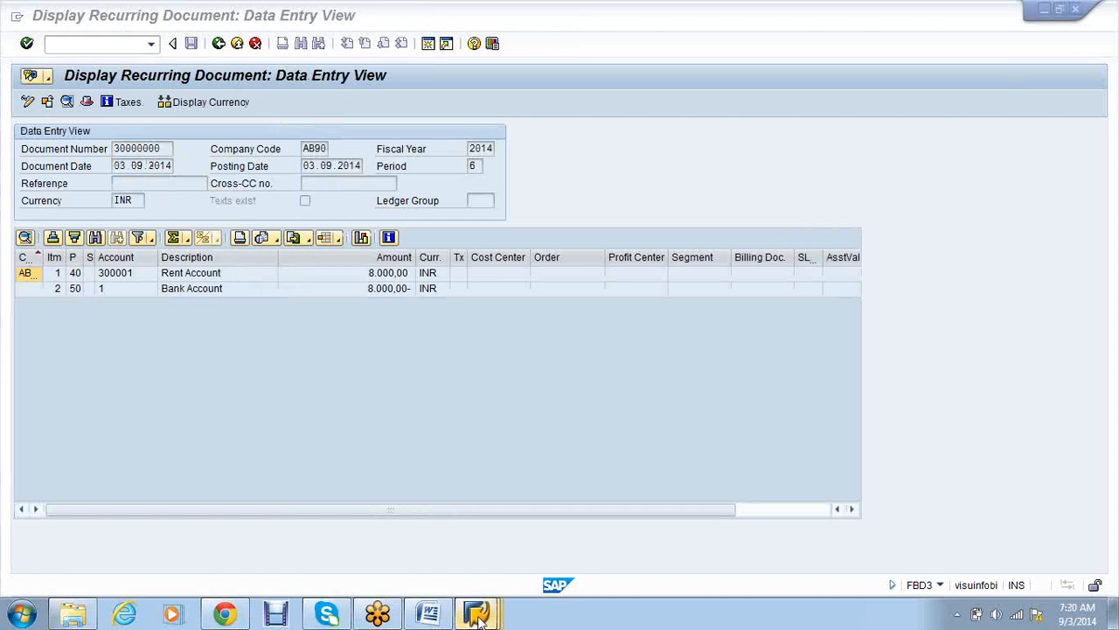
{"action": "left_click", "coordinate": [216, 50]}
{"action": "left_click", "coordinate": [218, 47]}
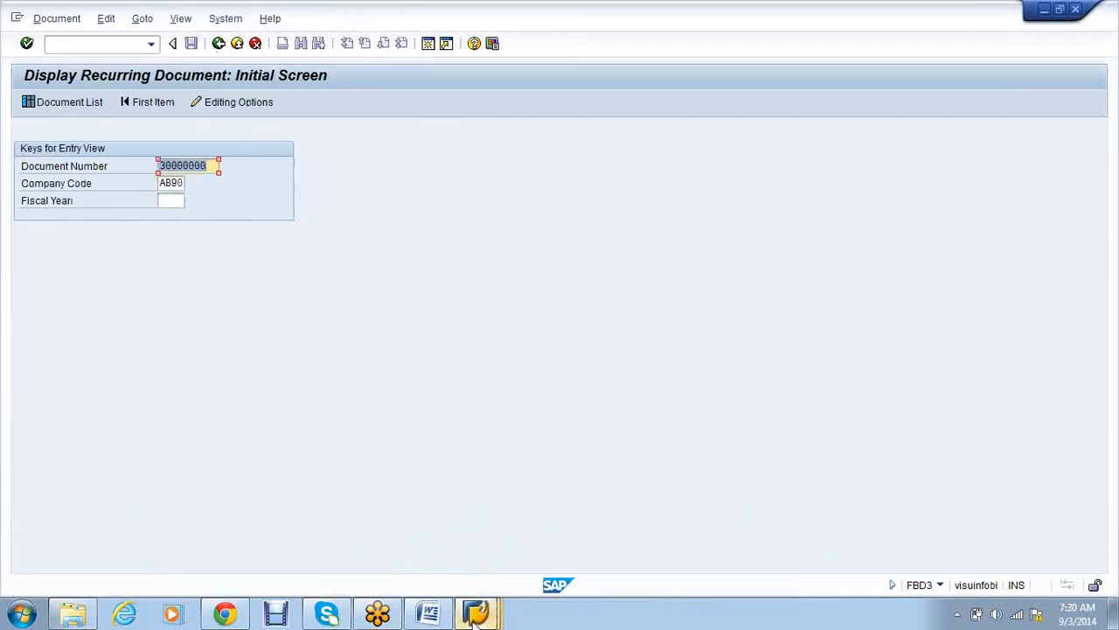
Switch to the session showing the G/L account master record and start transaction FBL3N.
{"action": "mouse_move", "coordinate": [477, 617]}
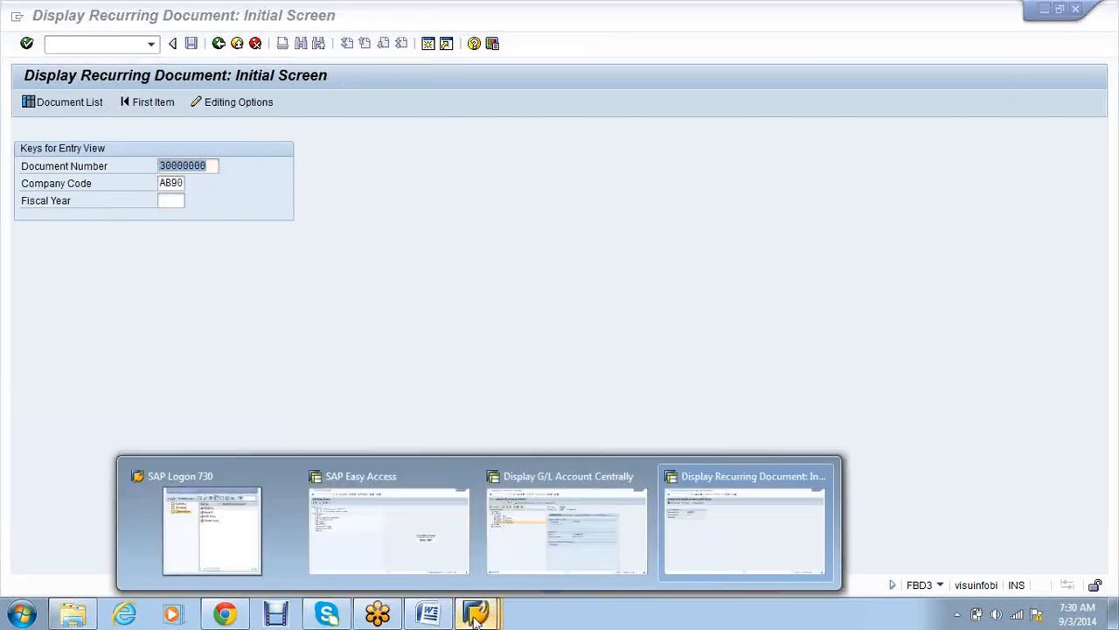
{"action": "left_click", "coordinate": [545, 513]}
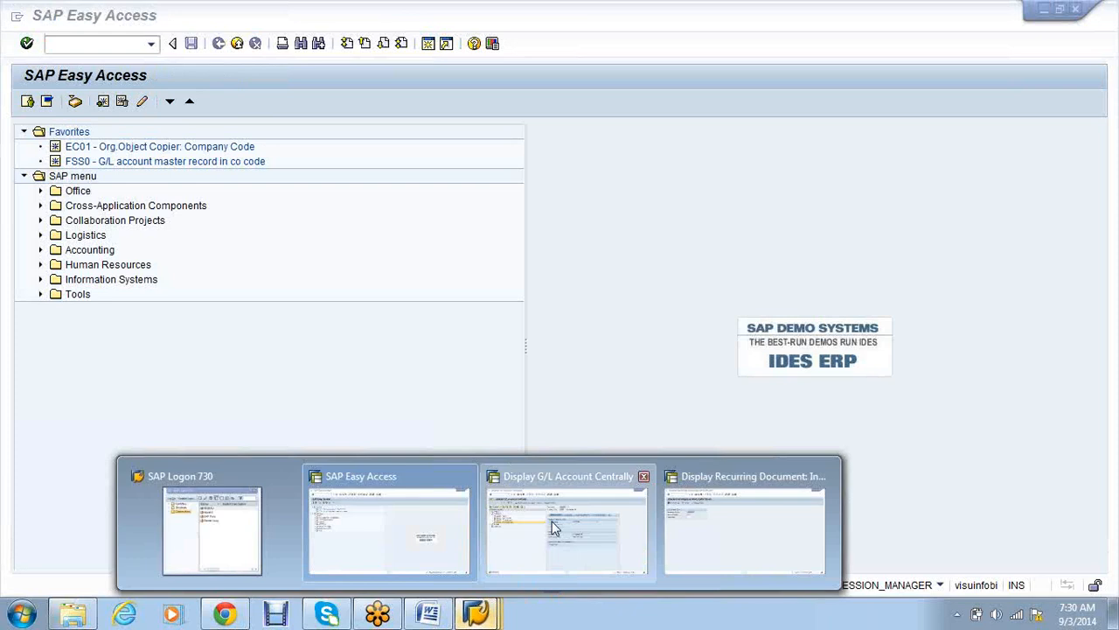
{"action": "left_click", "coordinate": [553, 527]}
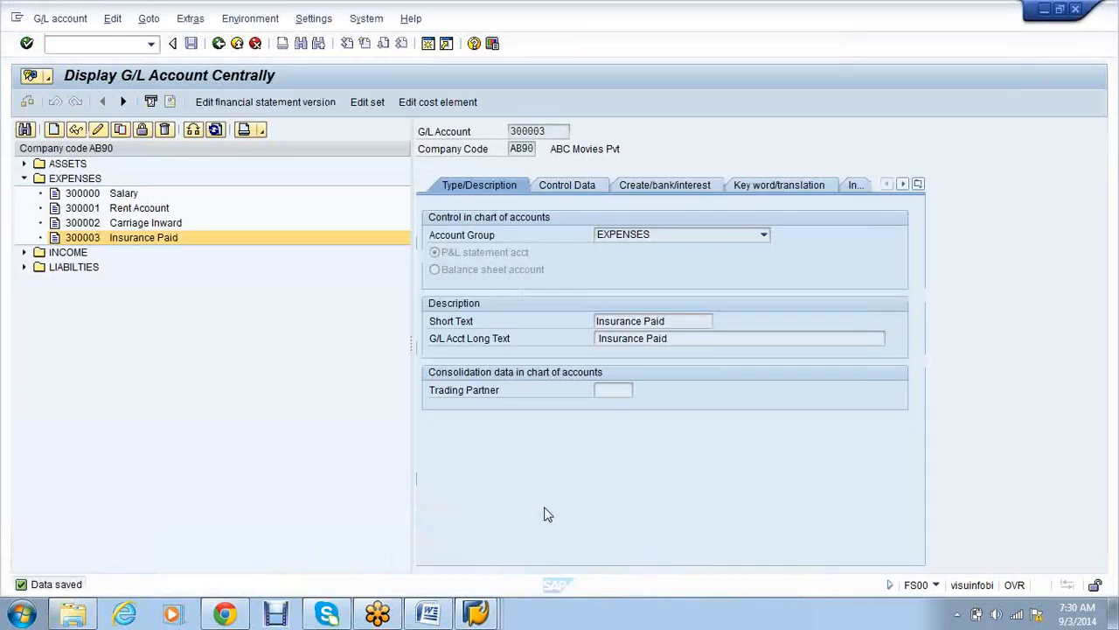
{"action": "left_click", "coordinate": [105, 45]}
{"action": "type", "text": "/nfb50"}
{"action": "key", "text": "Return"}
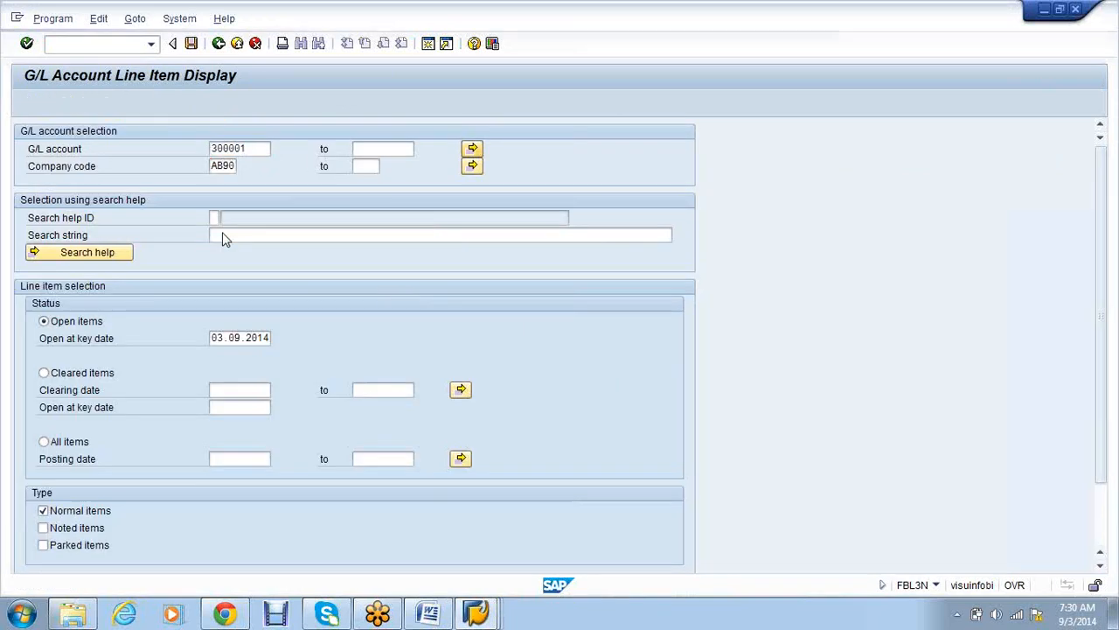
Add G/L account 300003 to the selection alongside 300001 and list the open line items for company code AB90.
{"action": "left_click", "coordinate": [472, 149]}
{"action": "left_click", "coordinate": [95, 243]}
{"action": "type", "text": "300003"}
{"action": "left_click", "coordinate": [297, 412]}
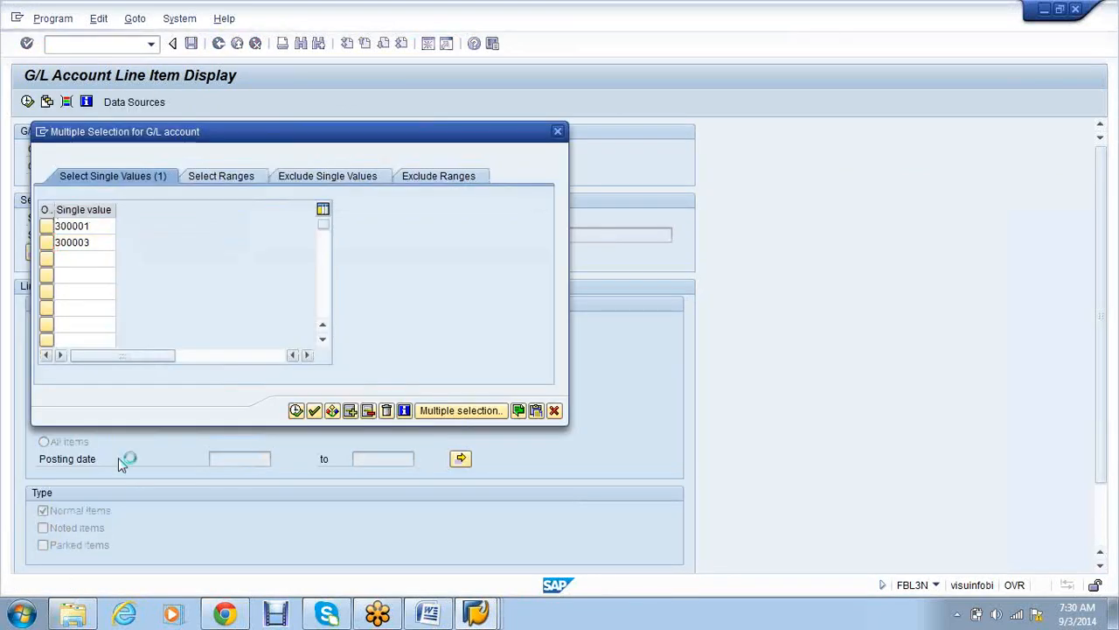
{"action": "left_click", "coordinate": [28, 100]}
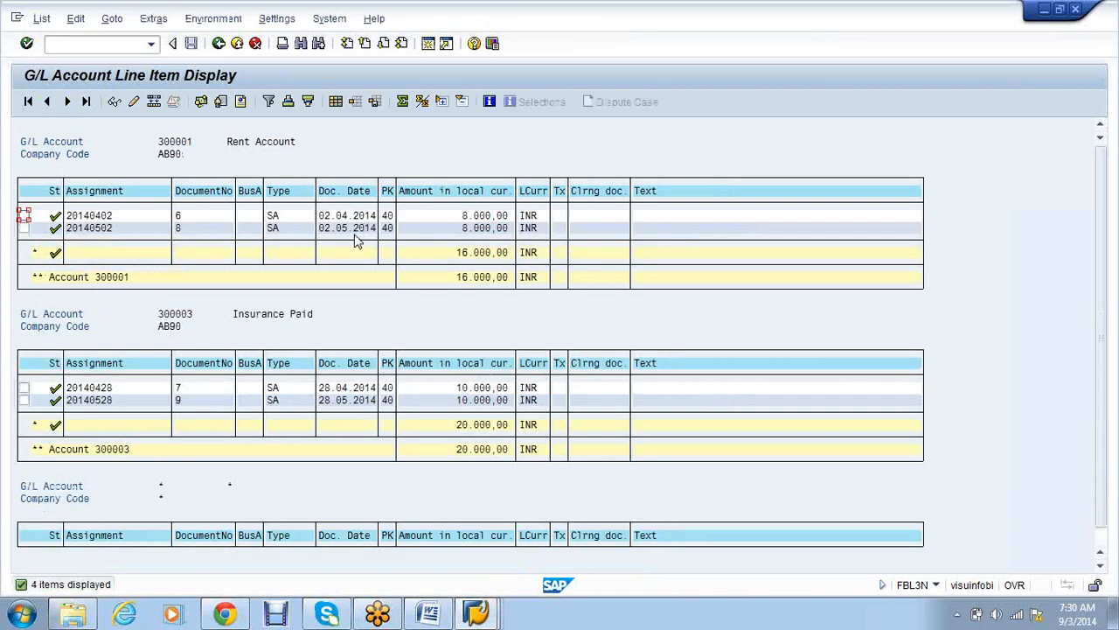
Switch to the recurring document session and display document 30000001 of company code AB90.
{"action": "left_click", "coordinate": [476, 615]}
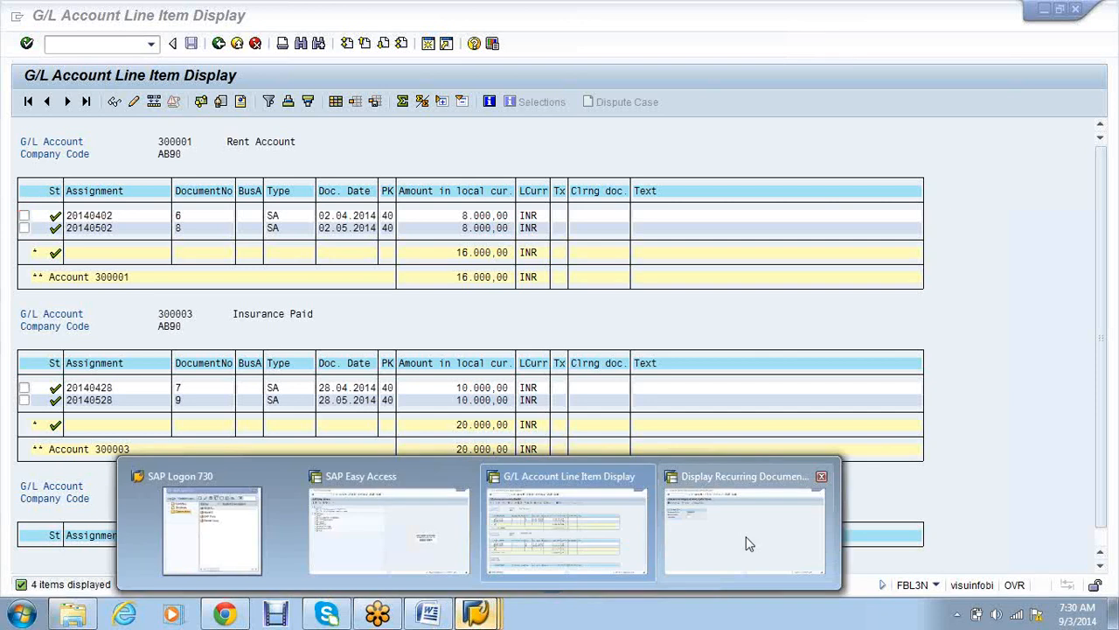
{"action": "left_click", "coordinate": [745, 540]}
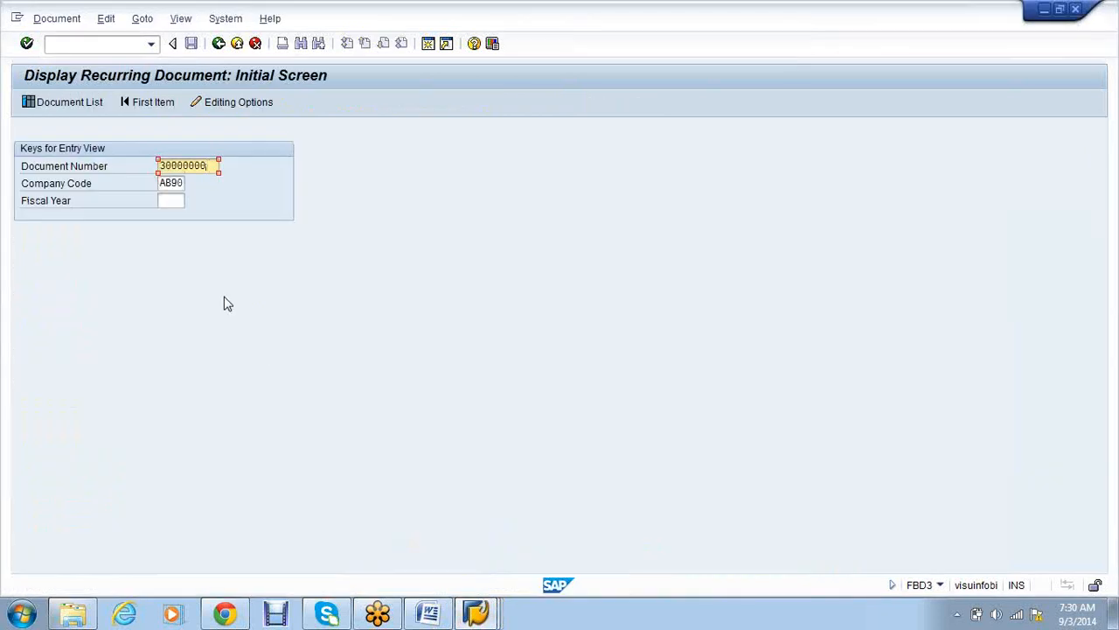
{"action": "key", "text": "BackSpace"}
{"action": "type", "text": "1"}
{"action": "key", "text": "Return"}
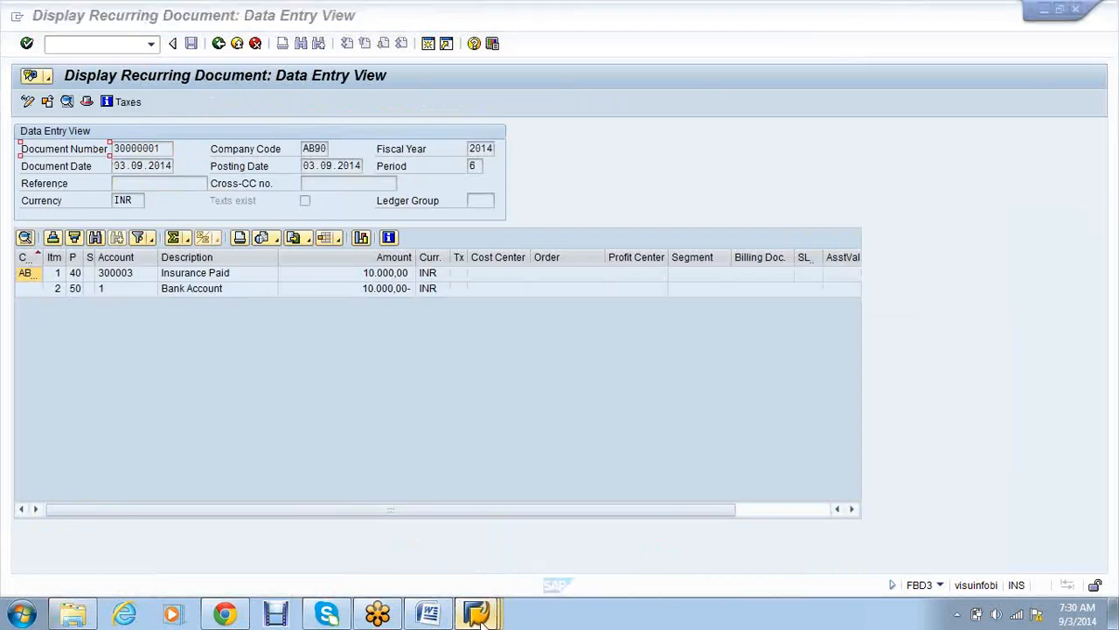
Start F.14 in the Easy Access session and select company code AB90, documents 30000000 to 30000001, and fiscal year 2014.
{"action": "mouse_move", "coordinate": [480, 616]}
{"action": "left_click", "coordinate": [403, 510]}
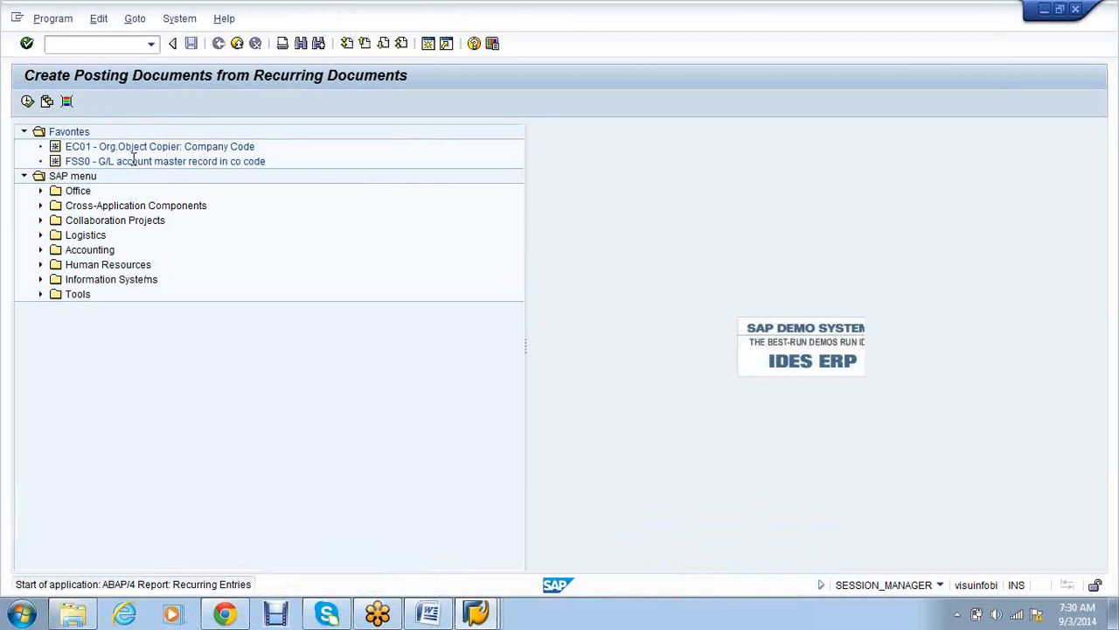
{"action": "left_click", "coordinate": [225, 144]}
{"action": "key", "text": "Tab"}
{"action": "key", "text": "Tab"}
{"action": "key", "text": "Tab"}
{"action": "left_click", "coordinate": [242, 168]}
{"action": "key", "text": "Tab"}
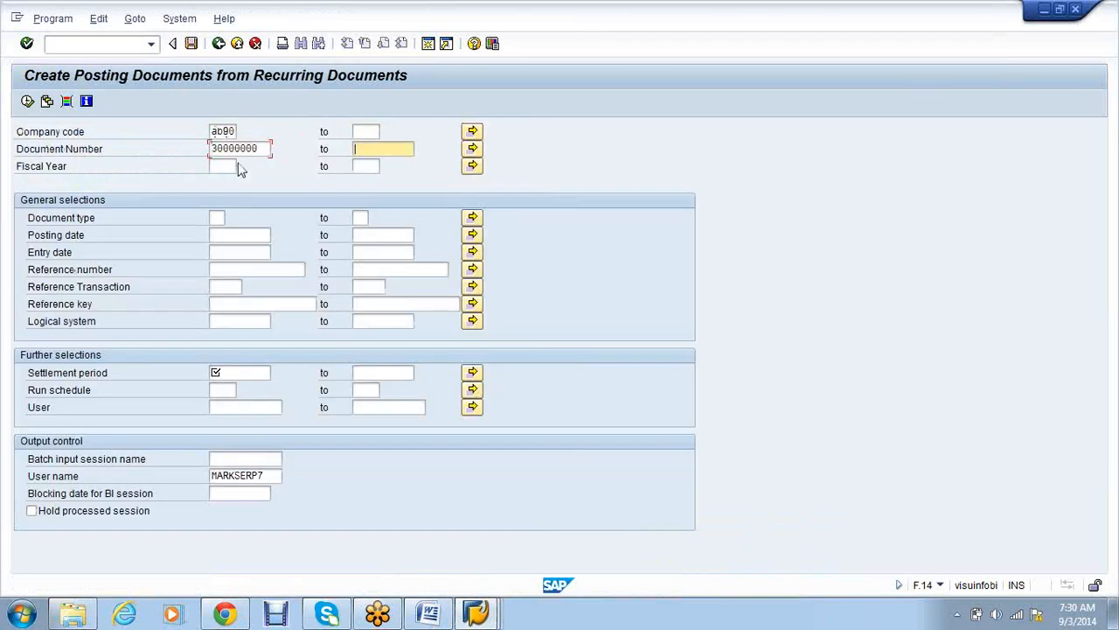
{"action": "left_click", "coordinate": [385, 163]}
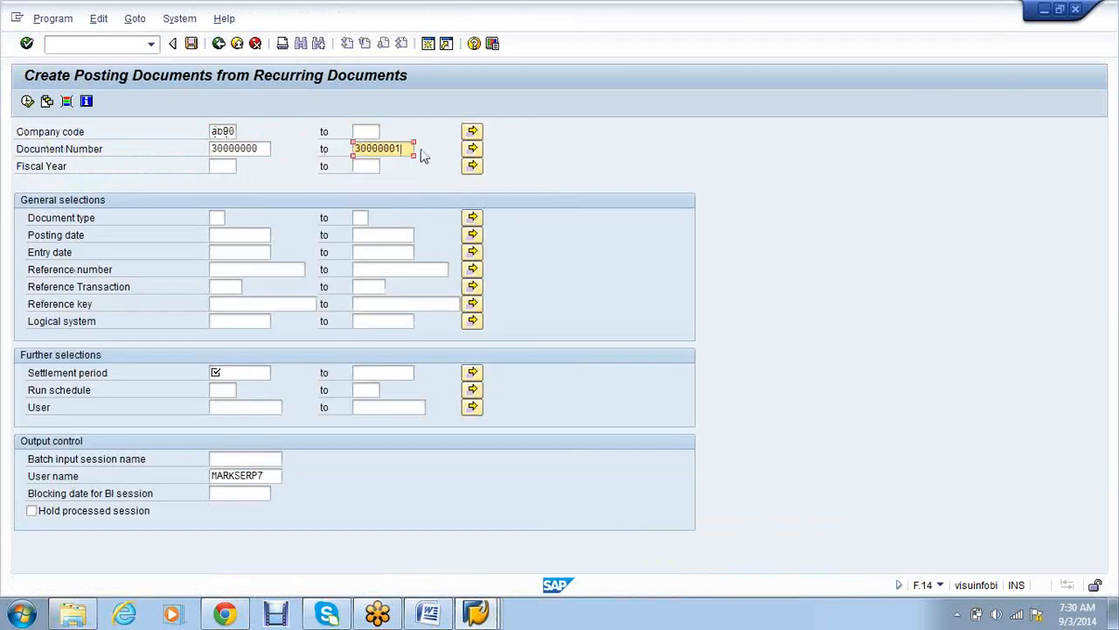
{"action": "left_click", "coordinate": [235, 166]}
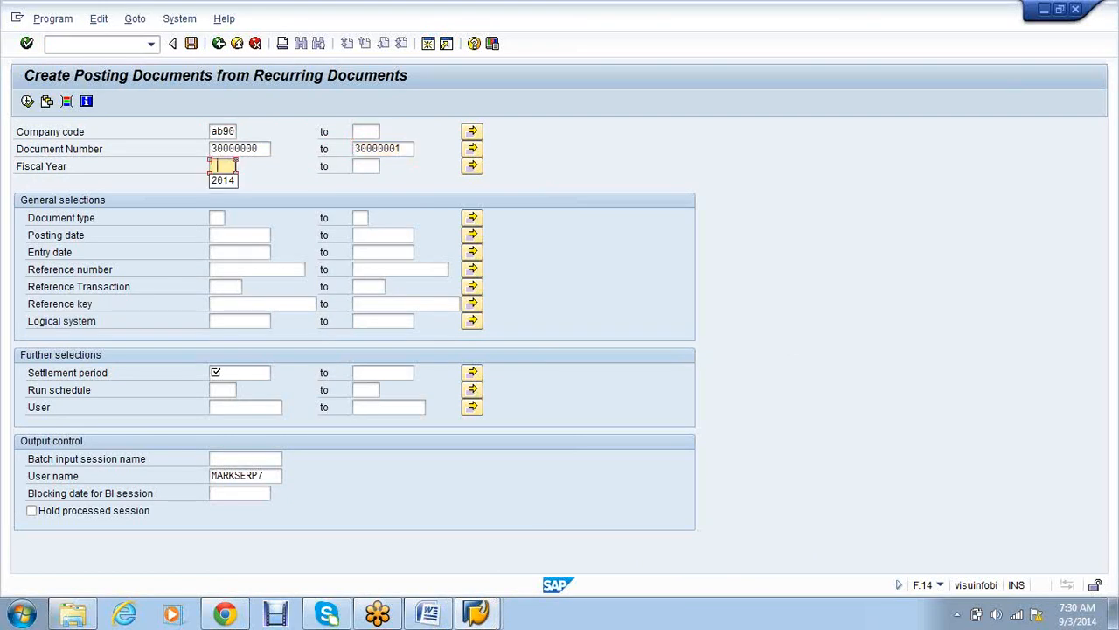
{"action": "left_click", "coordinate": [229, 182]}
Set the settlement period to 01.04.2014 through 31.03.2015, name the batch input session RECUR3, and execute the run.
{"action": "left_click", "coordinate": [231, 376]}
{"action": "left_click", "coordinate": [233, 386]}
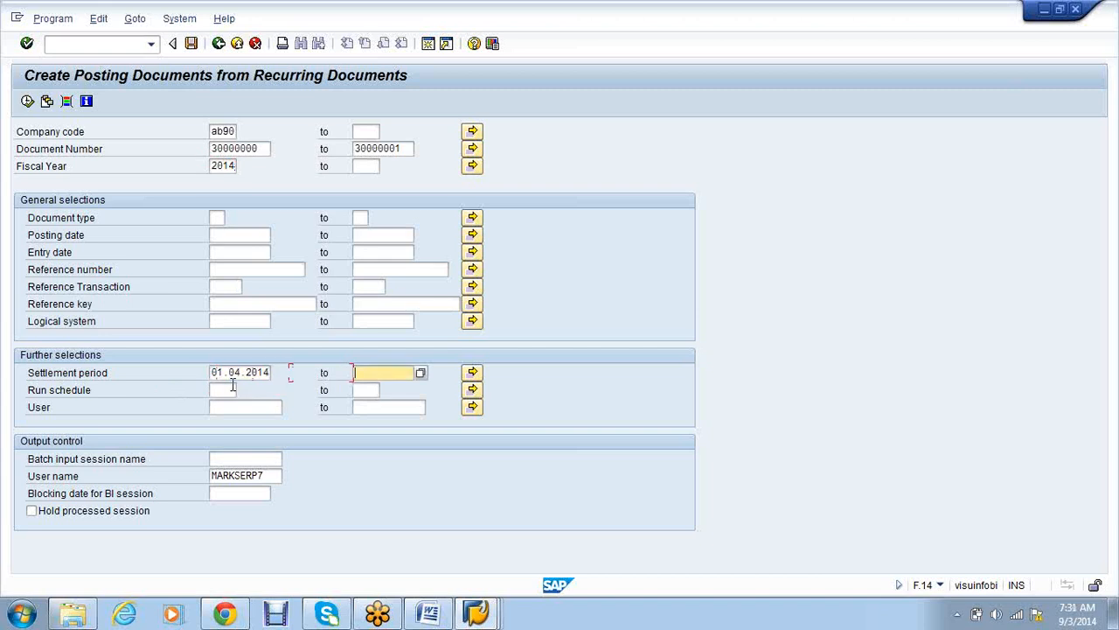
{"action": "left_click", "coordinate": [381, 387]}
{"action": "left_click", "coordinate": [231, 457]}
{"action": "type", "text": "RECUR"}
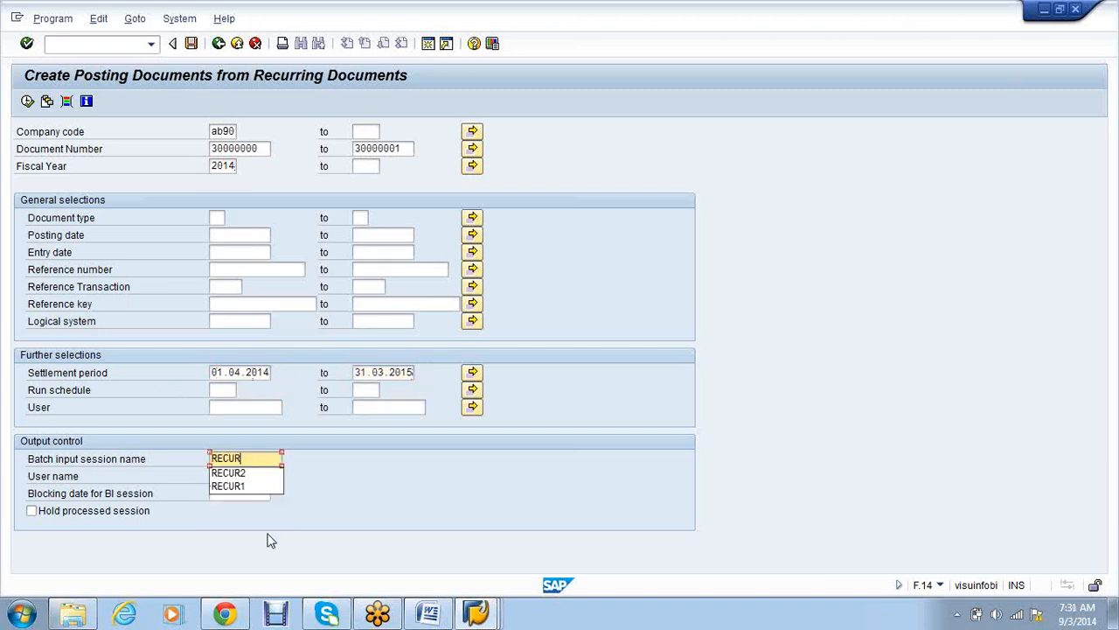
{"action": "type", "text": "3"}
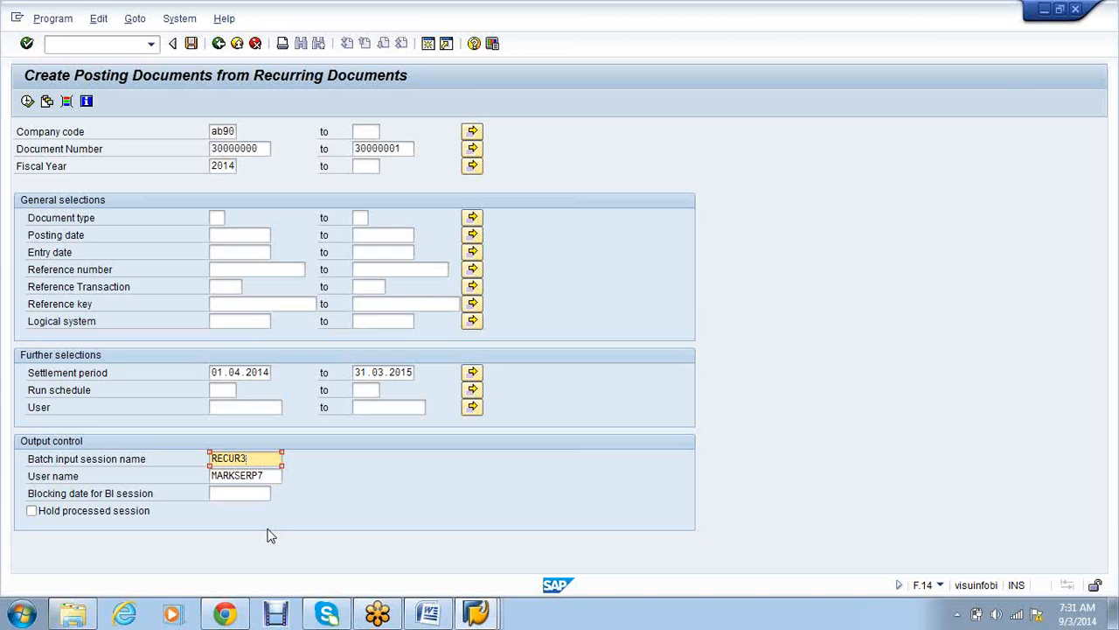
{"action": "left_click", "coordinate": [27, 102]}
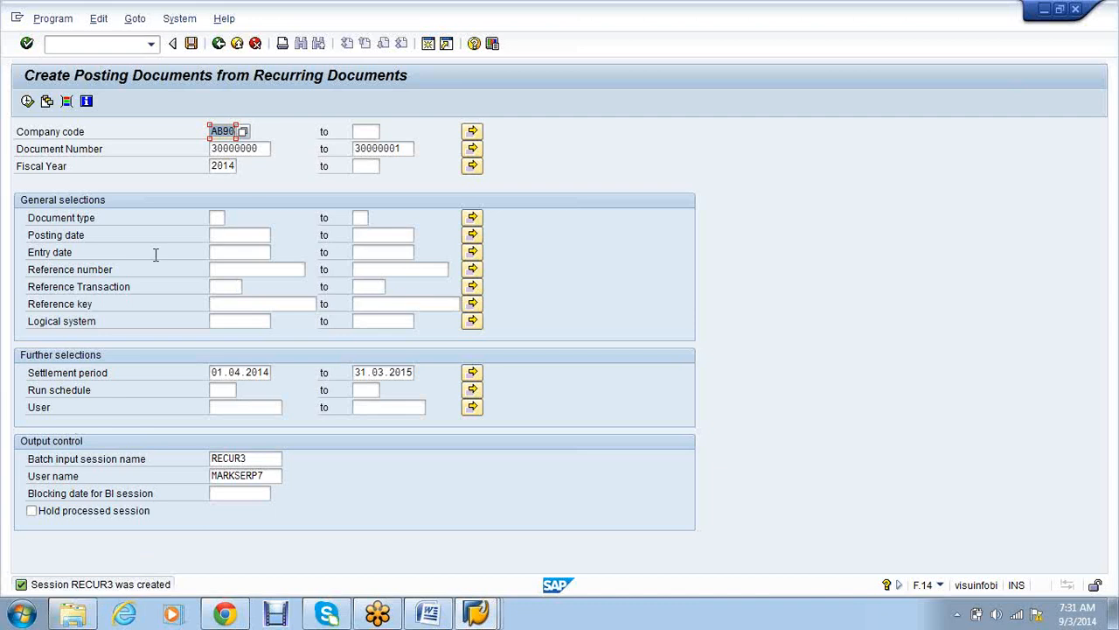
Open the batch input session overview from the system services.
{"action": "left_click", "coordinate": [175, 21]}
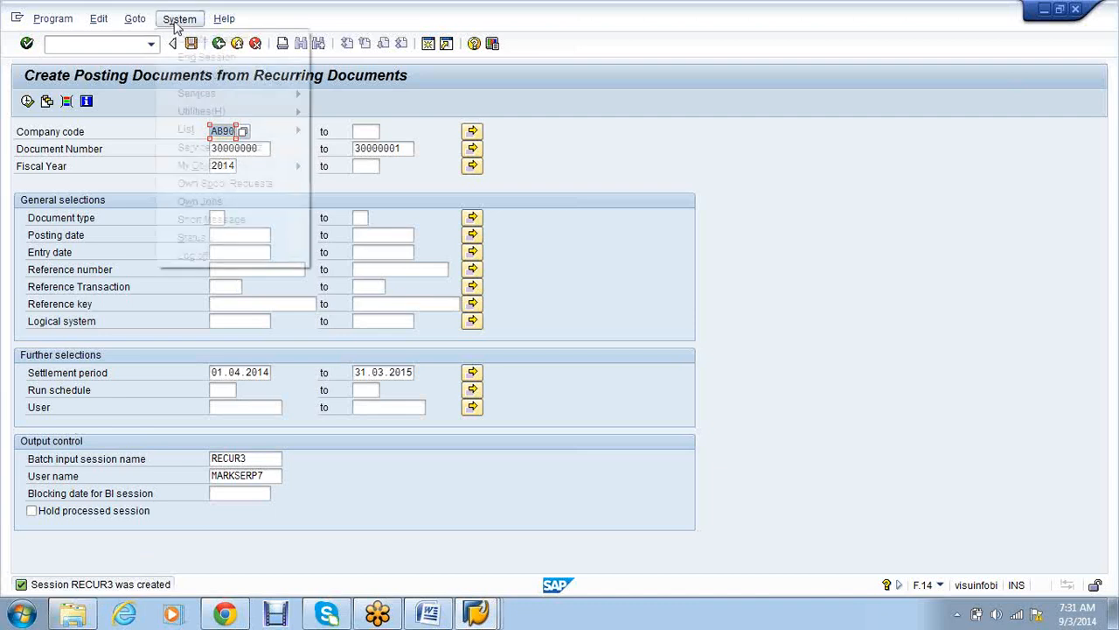
{"action": "mouse_move", "coordinate": [225, 95]}
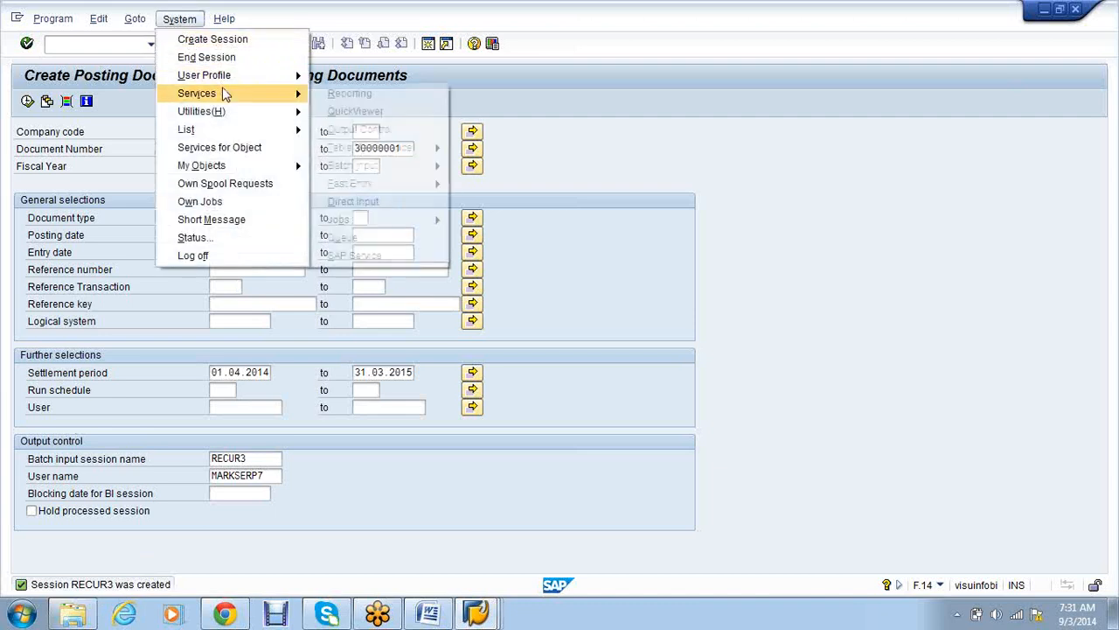
{"action": "mouse_move", "coordinate": [425, 165]}
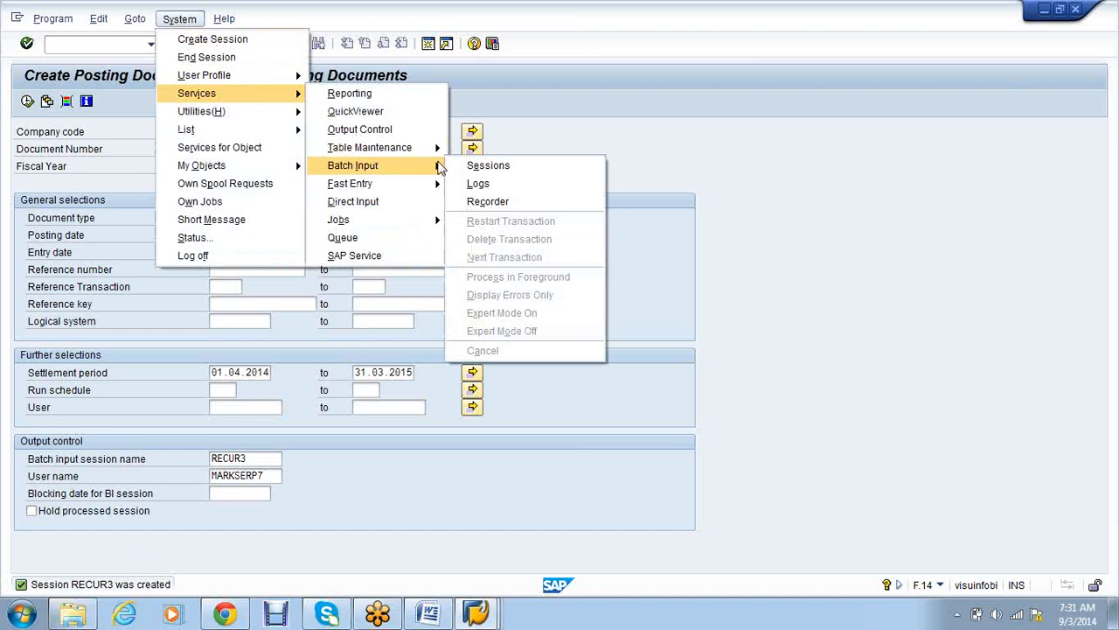
{"action": "left_click", "coordinate": [472, 168]}
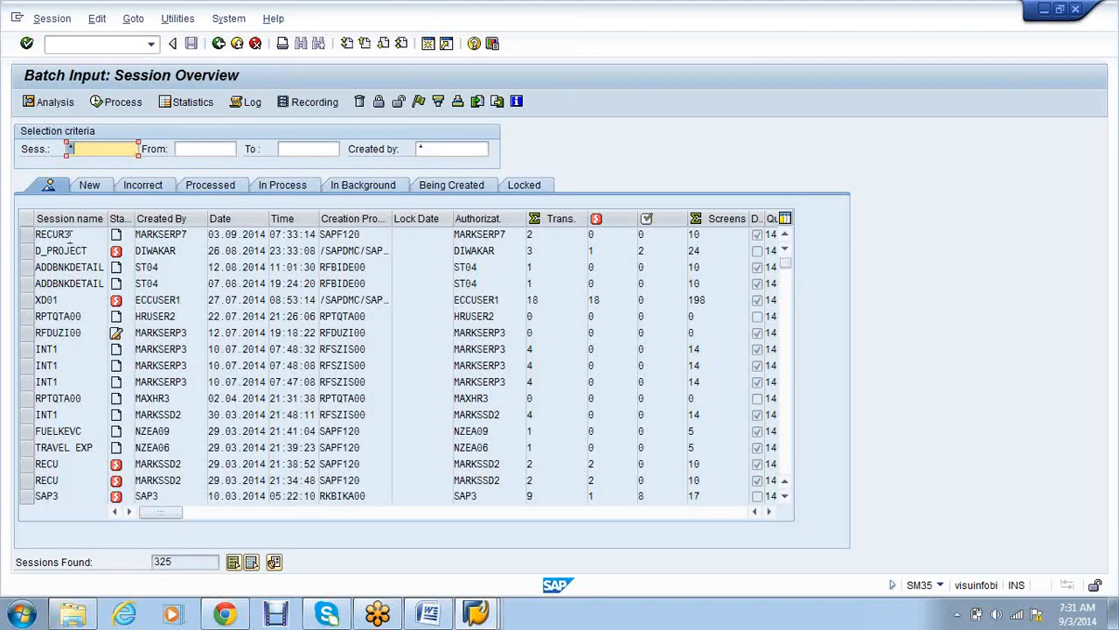
Process session RECUR3 in display errors only mode and exit batch input on completion.
{"action": "left_click", "coordinate": [68, 234]}
{"action": "left_click", "coordinate": [113, 103]}
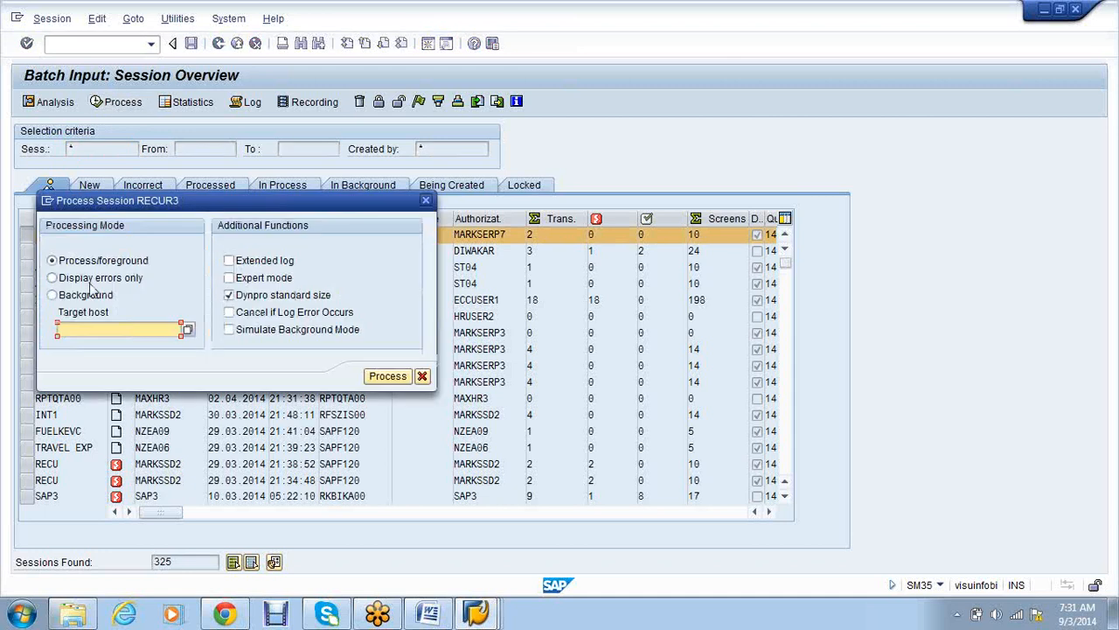
{"action": "left_click", "coordinate": [52, 277]}
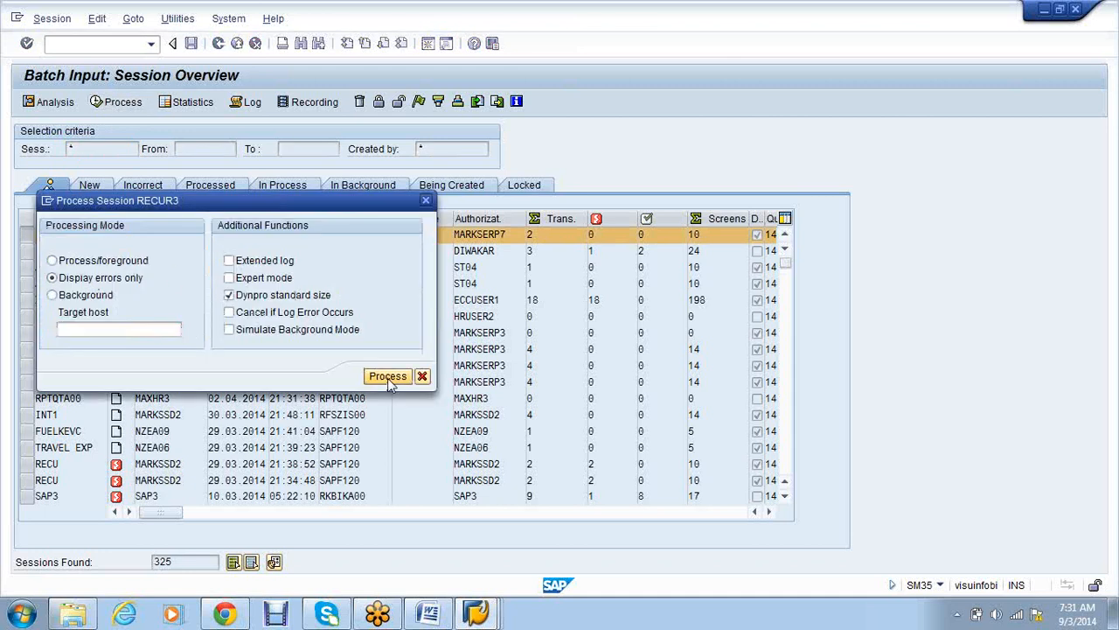
{"action": "left_click", "coordinate": [389, 380]}
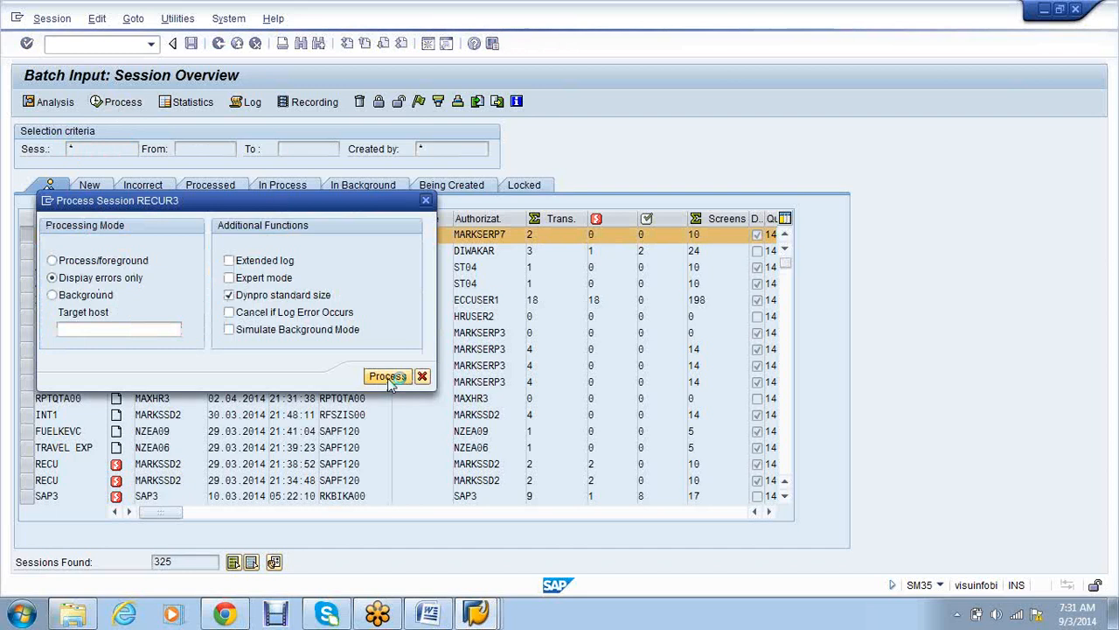
{"action": "left_click", "coordinate": [362, 446]}
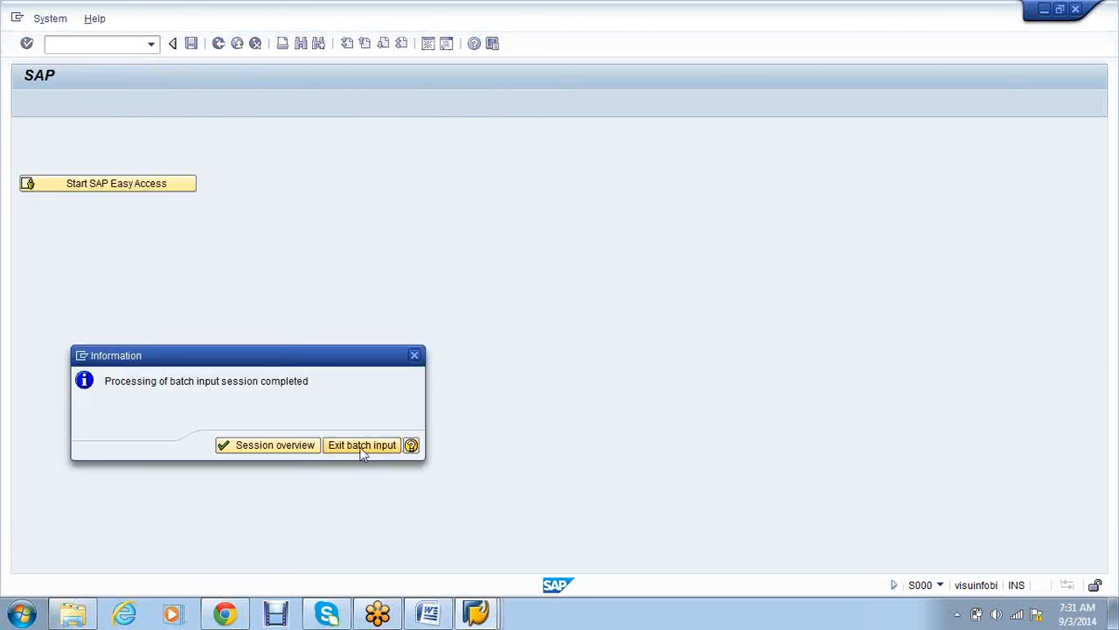
Refresh the G/L account line item list and check the document numbers of the newly posted rent and insurance items.
{"action": "left_click", "coordinate": [477, 615]}
{"action": "left_click", "coordinate": [568, 524]}
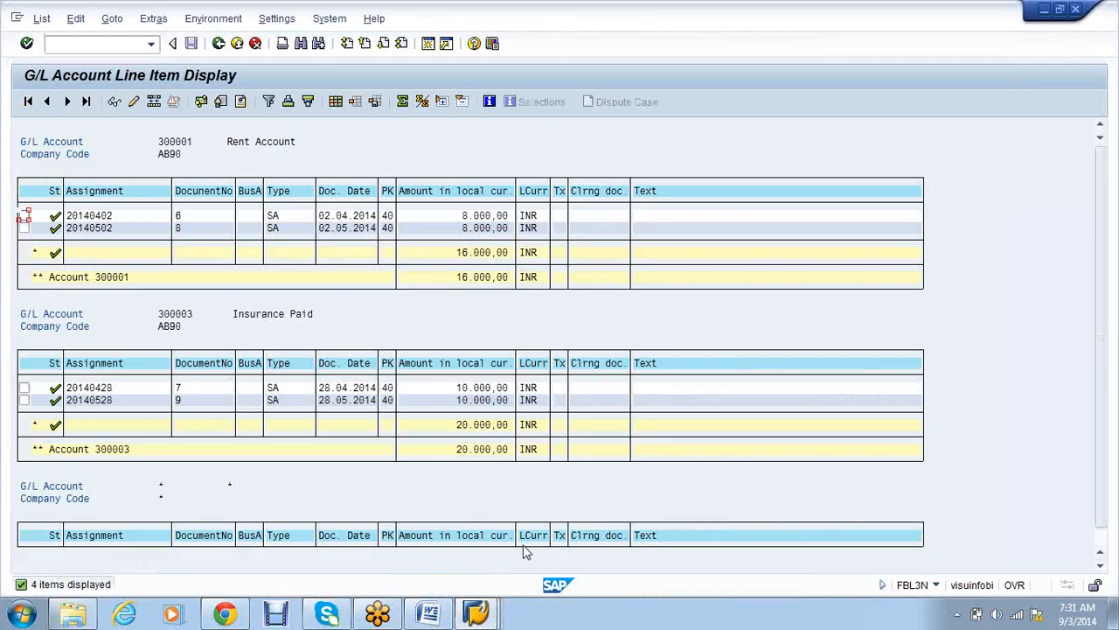
{"action": "left_click", "coordinate": [41, 18]}
{"action": "left_click", "coordinate": [70, 55]}
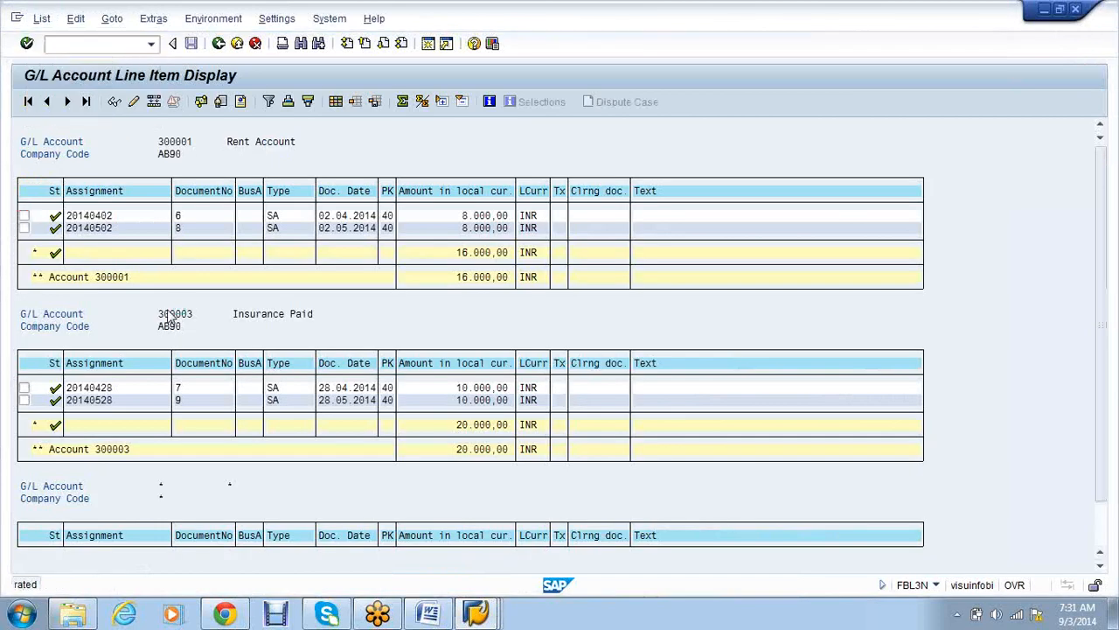
{"action": "left_click", "coordinate": [354, 245]}
{"action": "left_click", "coordinate": [194, 244]}
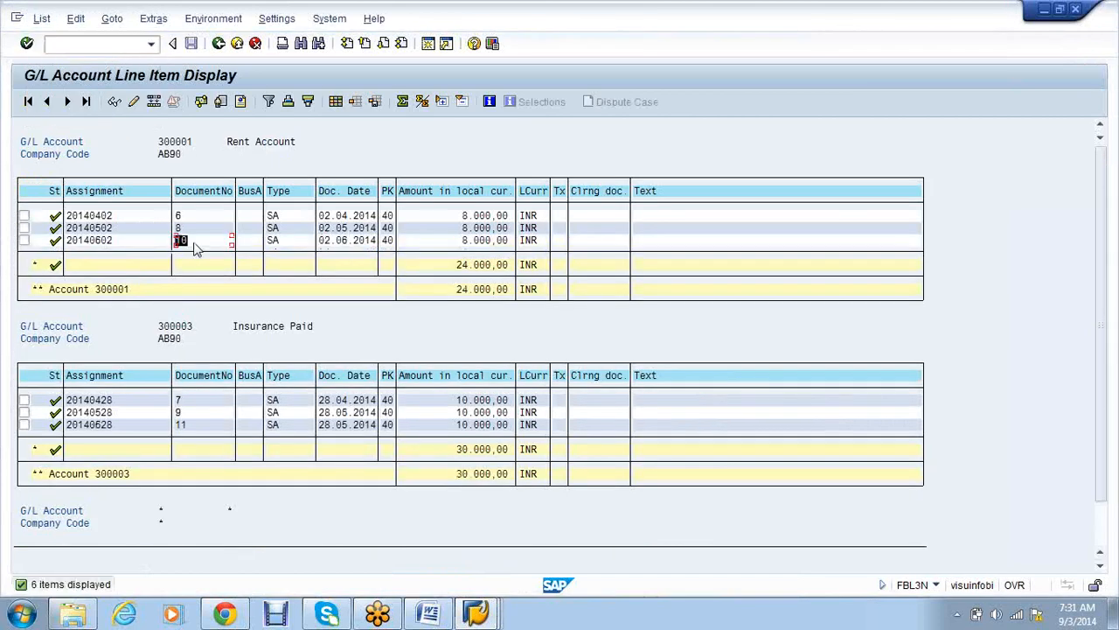
{"action": "left_click", "coordinate": [189, 427]}
{"action": "key", "text": "alt+Tab"}
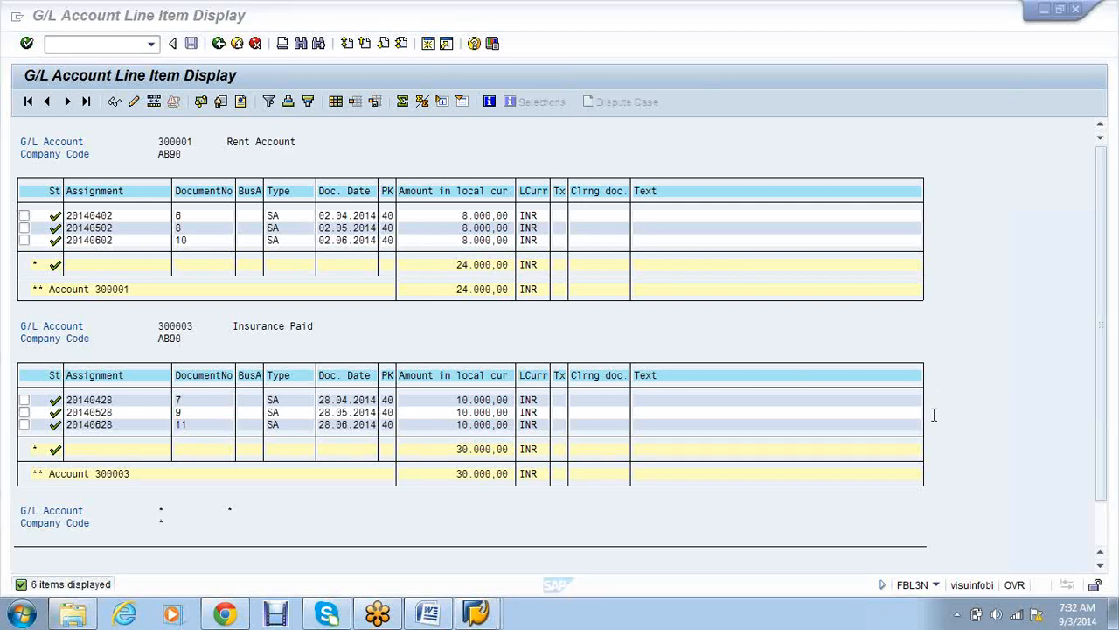